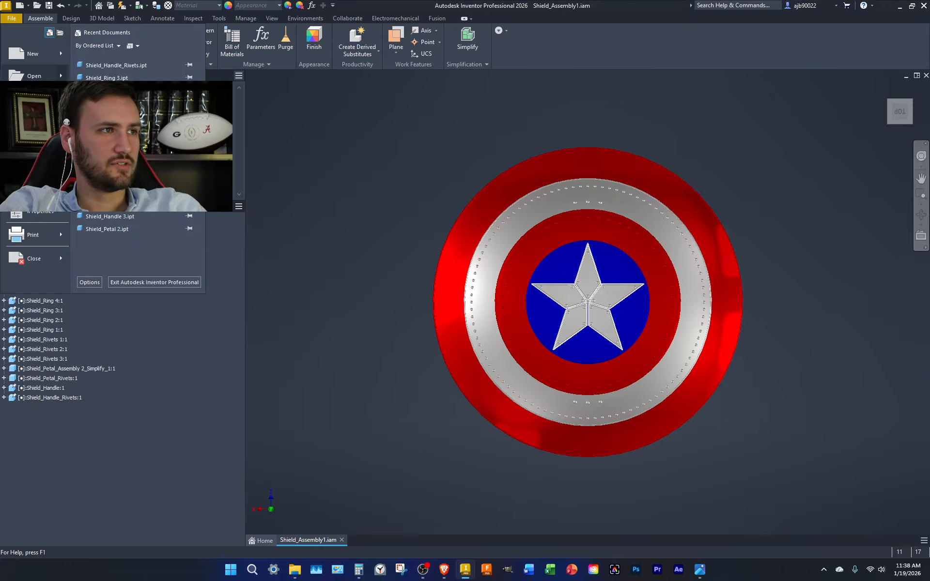
Open all 18 shield part files, Shield_Handle.ipt through Shield_Star.ipt, from the IPT folder together
left_click(39, 74)
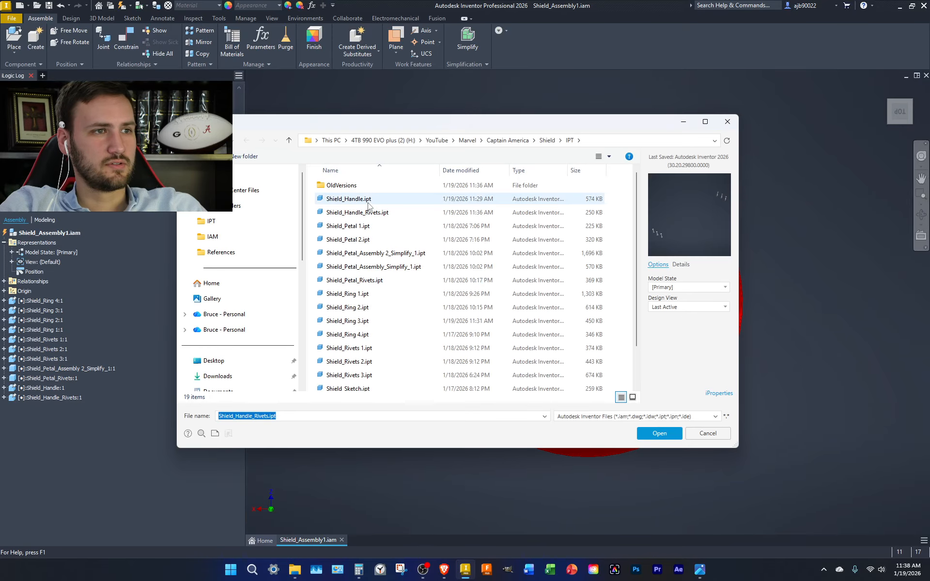
left_click(369, 200)
scroll(387, 286, "down", 2)
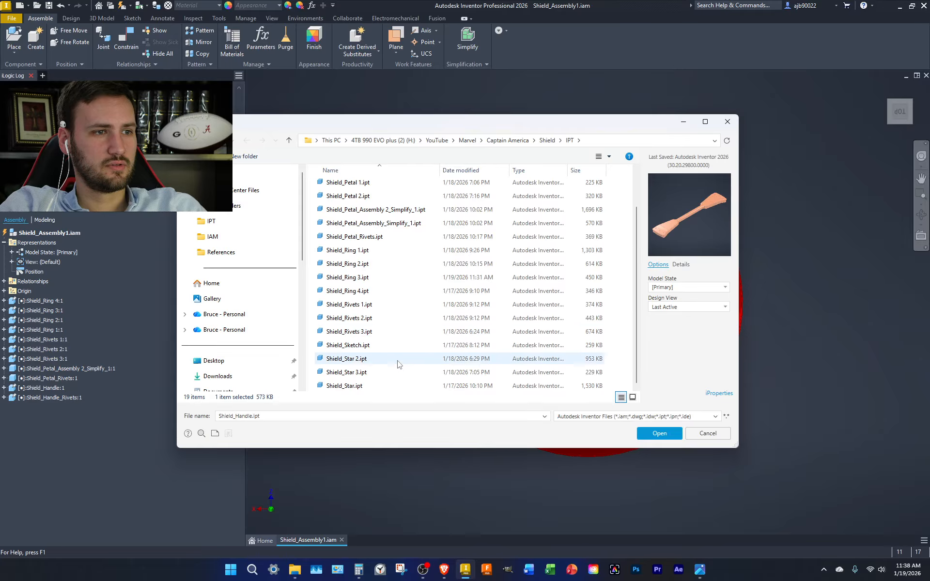
left_click(372, 388, "shift")
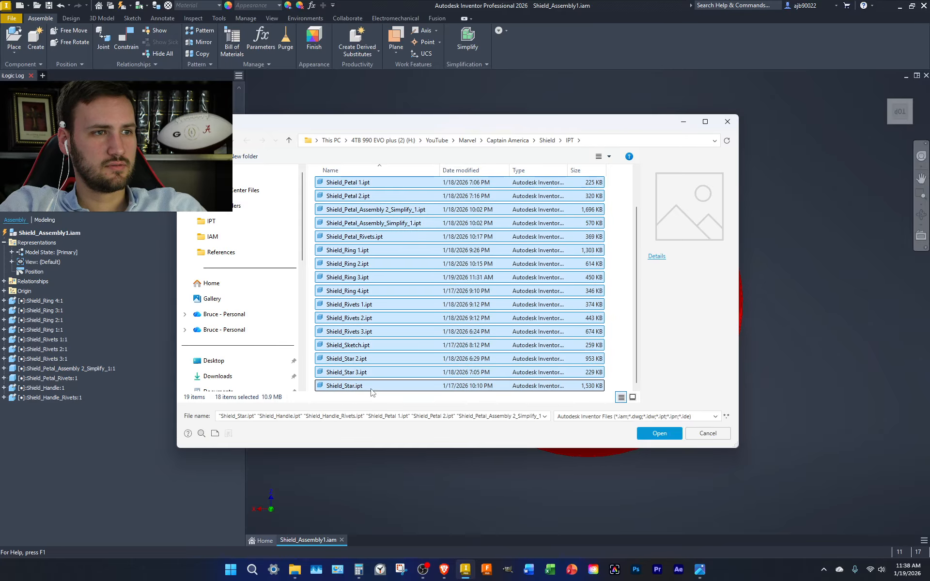
key("Return")
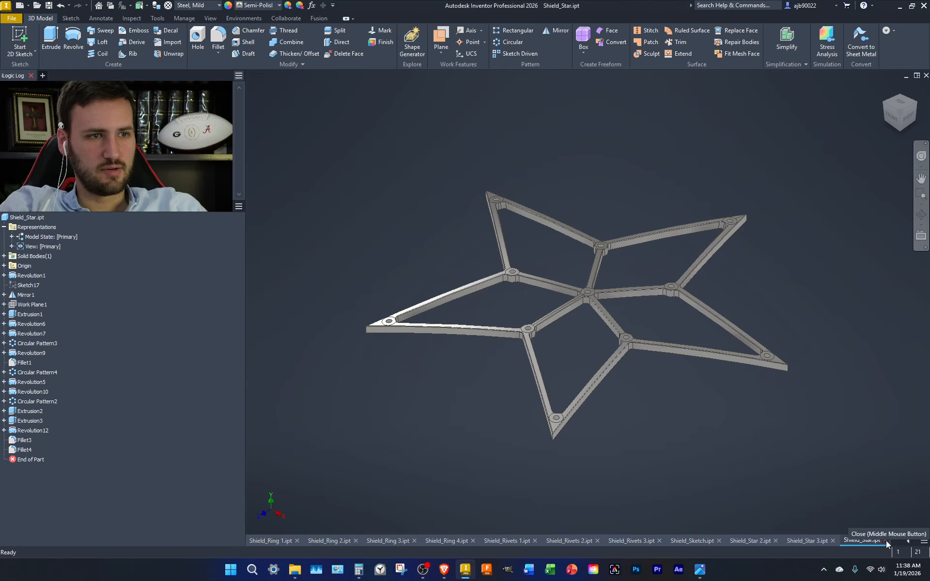
Close Shield_Star.ipt and set Shield_Star 3 to Generic material with Default appearance
left_click(886, 541)
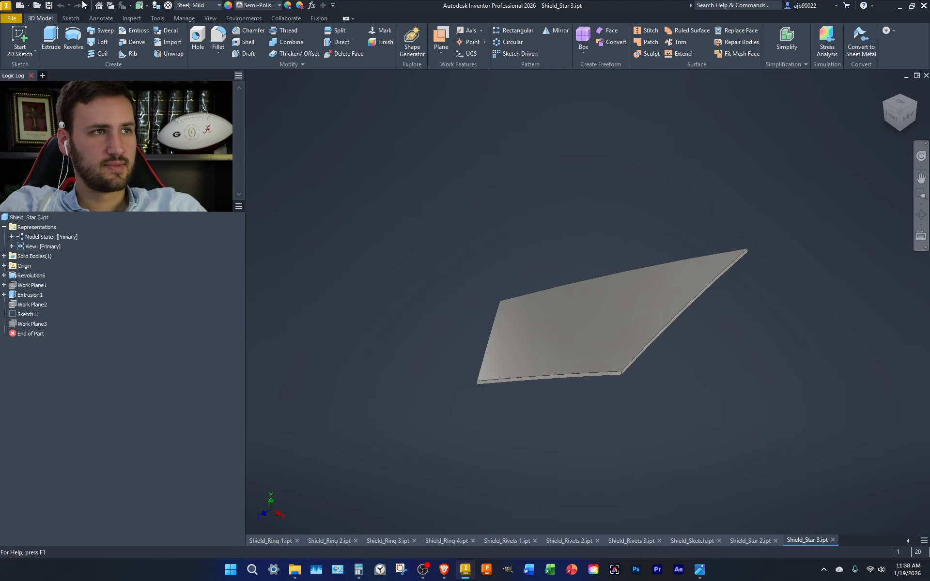
left_click(265, 4)
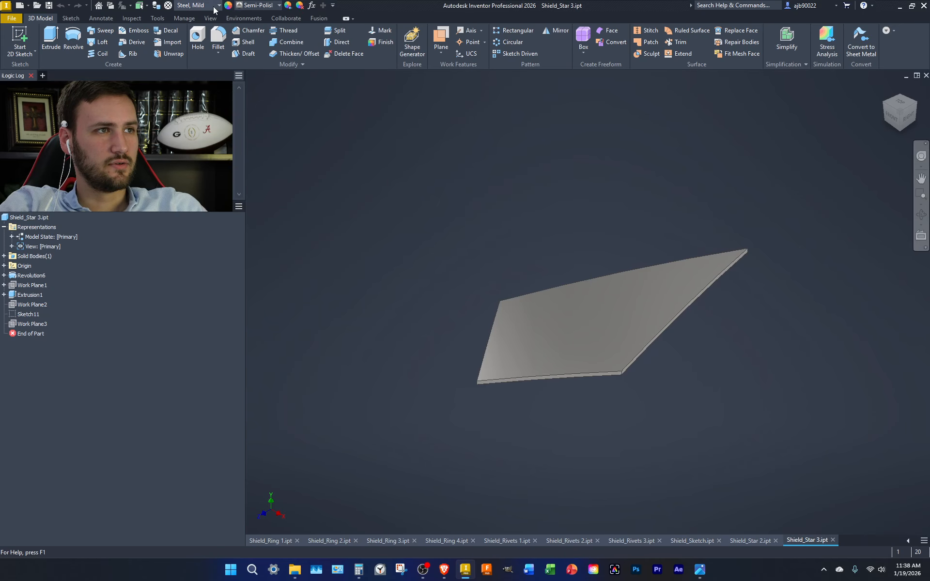
left_click(198, 4)
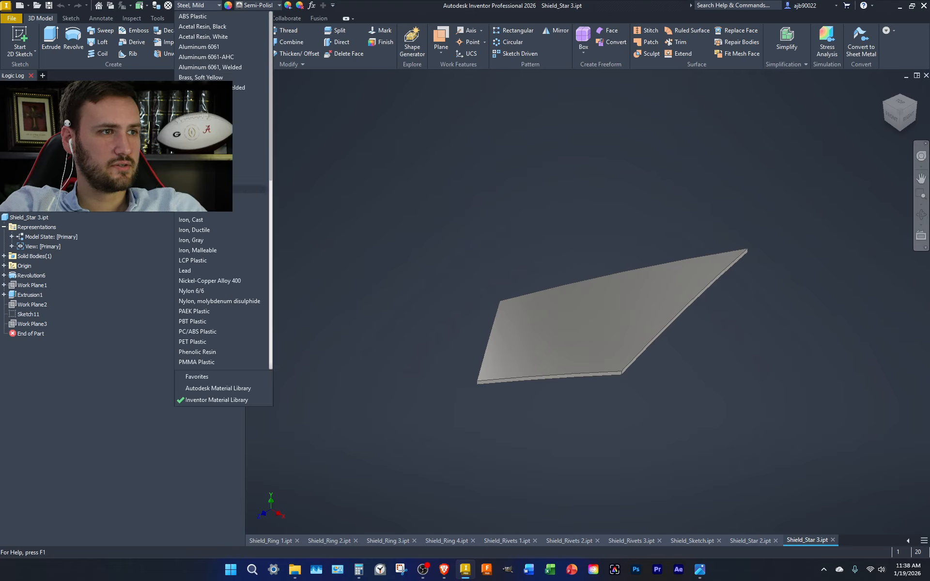
left_click(212, 179)
left_click(266, 5)
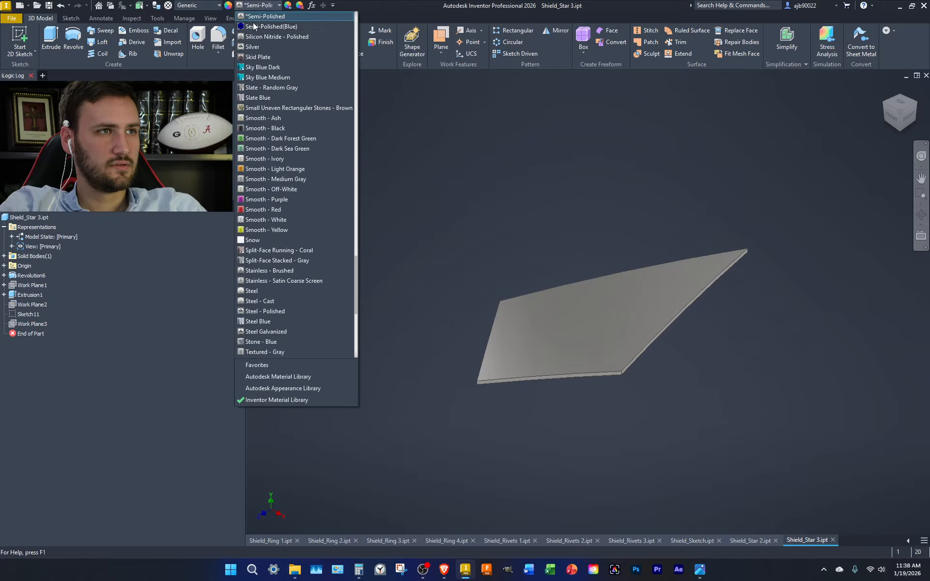
scroll(275, 101, "up", 15)
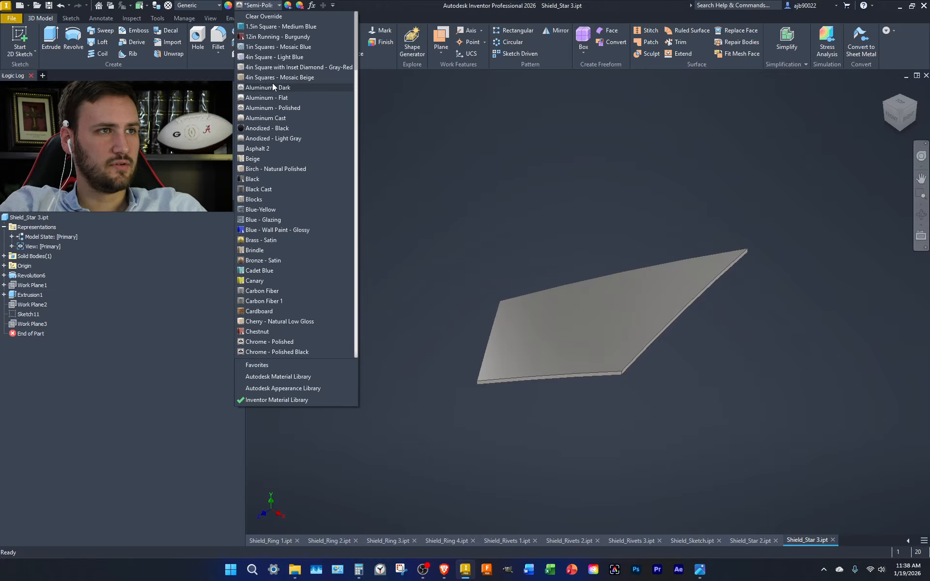
left_click(268, 18)
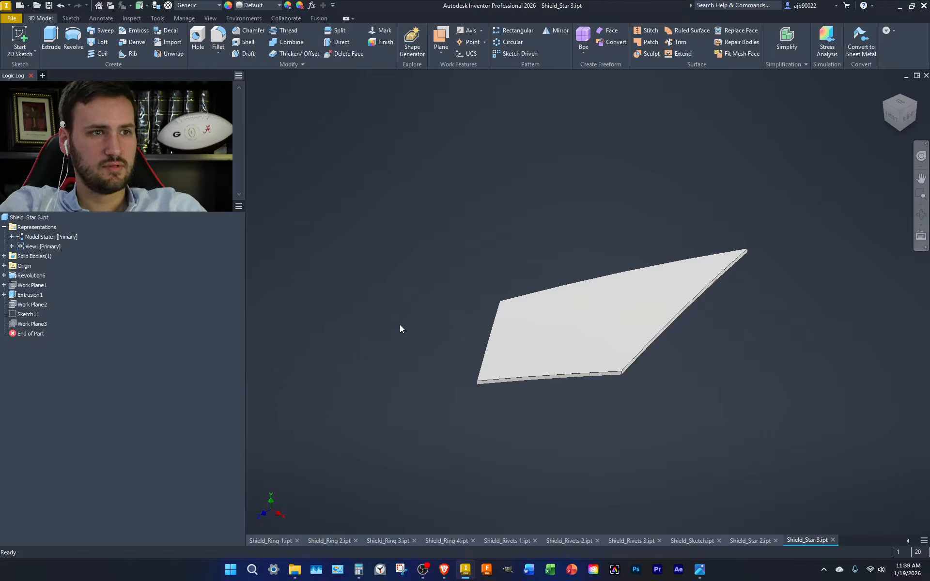
Clear Shield_Star 2's blue appearance override and change its material to Generic
left_click(750, 540)
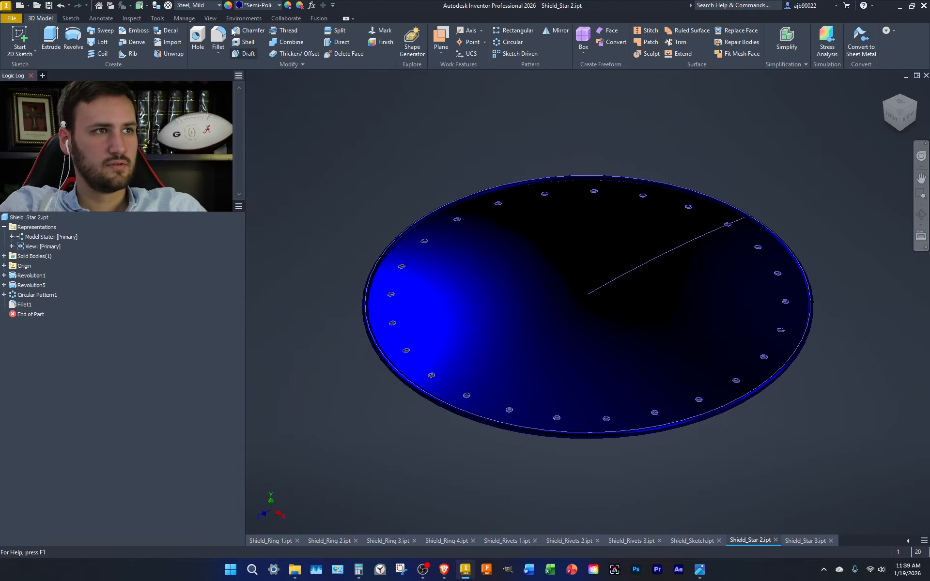
left_click(262, 5)
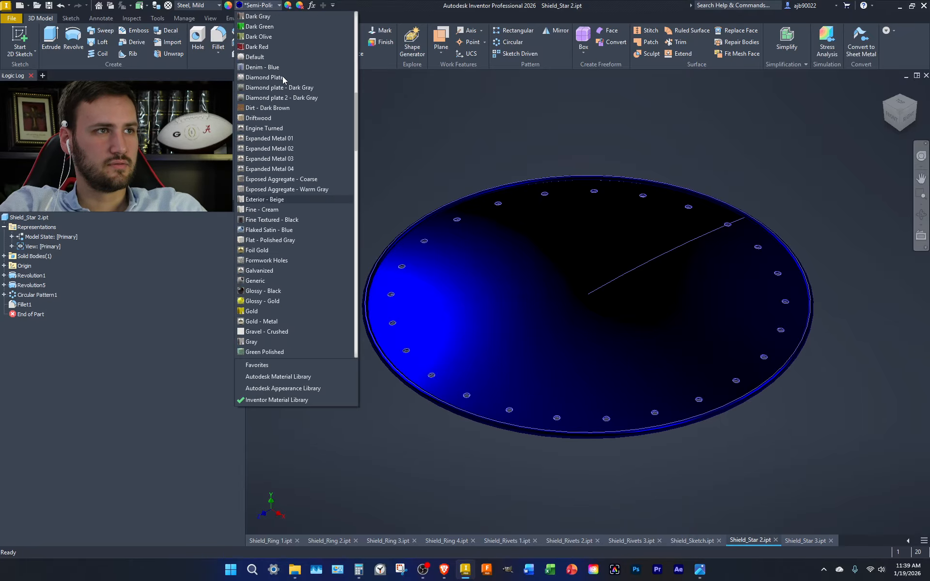
left_click(274, 18)
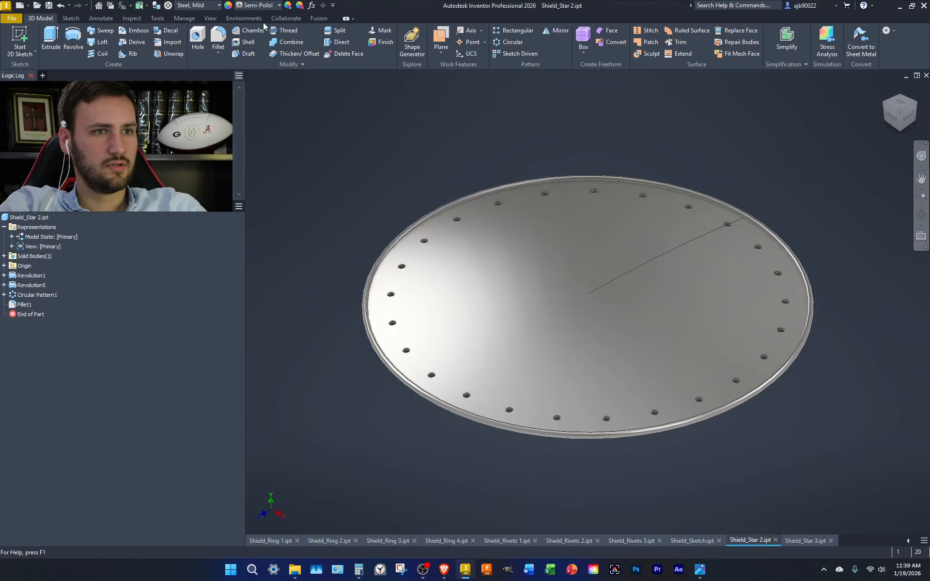
left_click(198, 5)
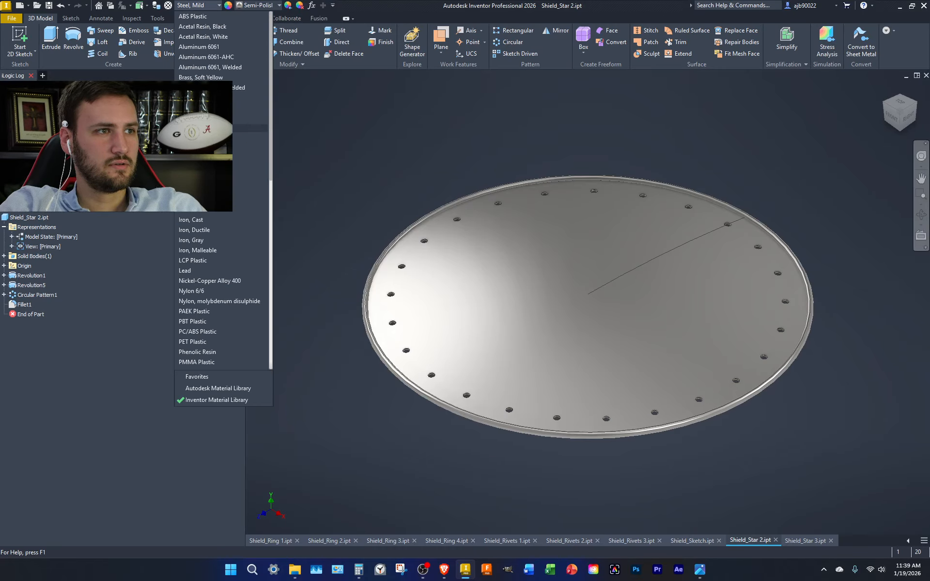
left_click(210, 179)
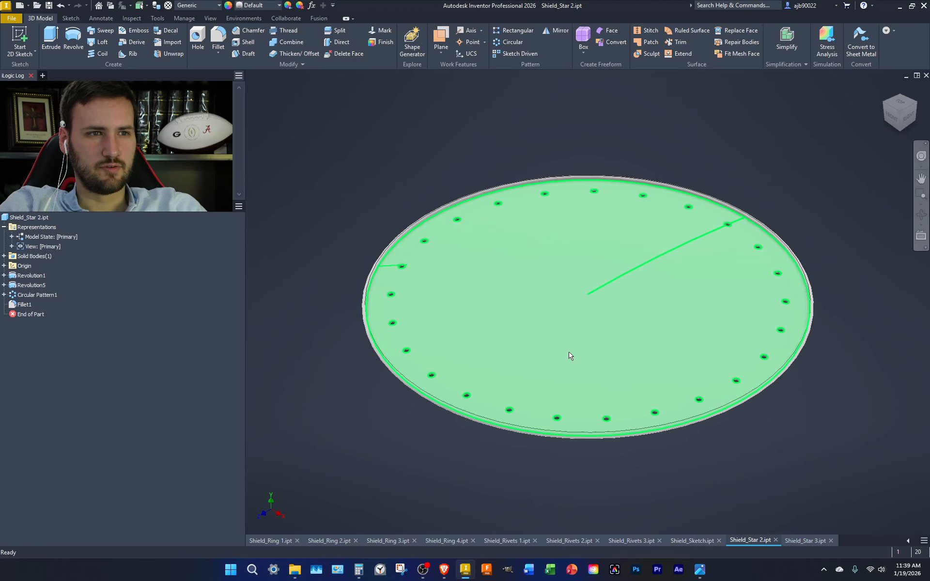
left_click(676, 540)
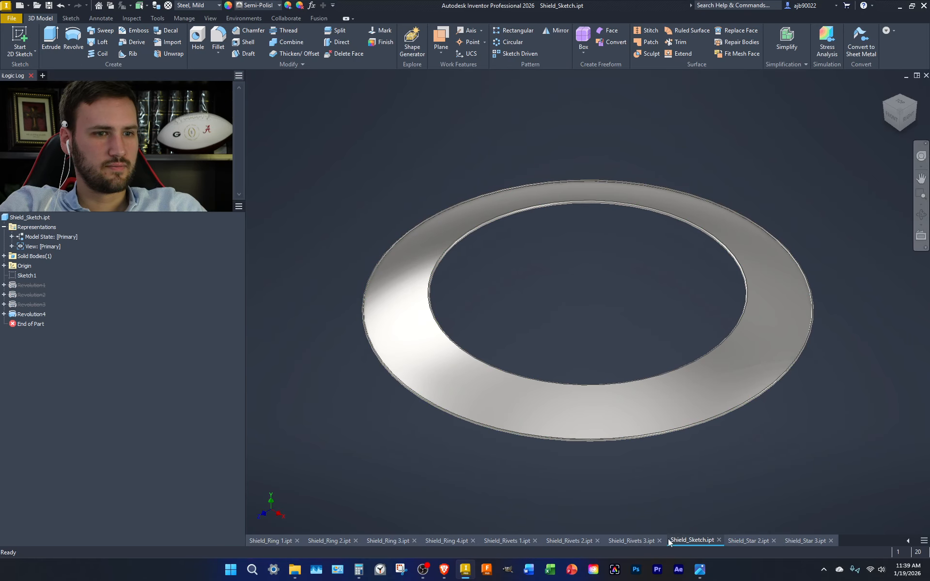
Close Shield_Sketch.ipt, maximize Shield_Ring 4.ipt and set its appearance to Default
left_click(719, 540)
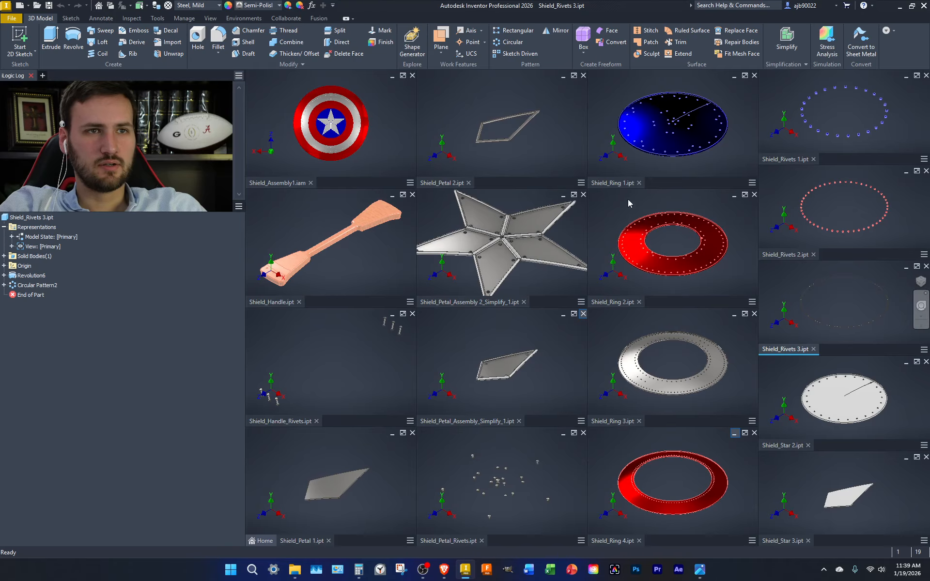
left_click(607, 441)
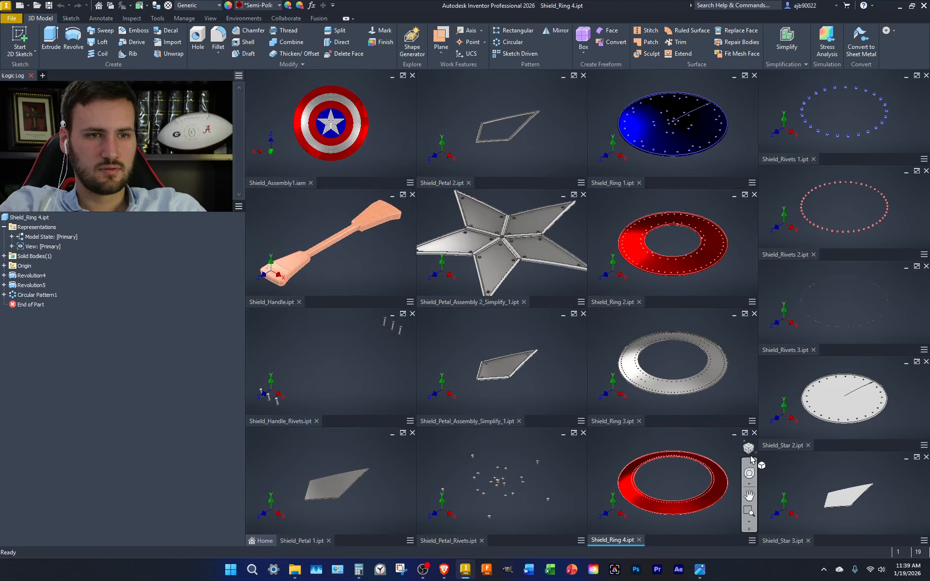
left_click(745, 433)
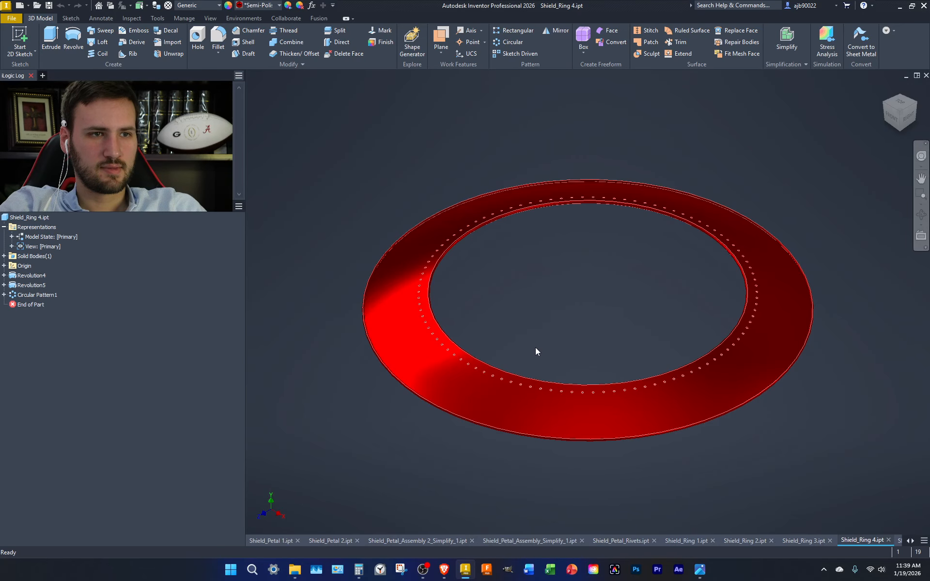
left_click(278, 5)
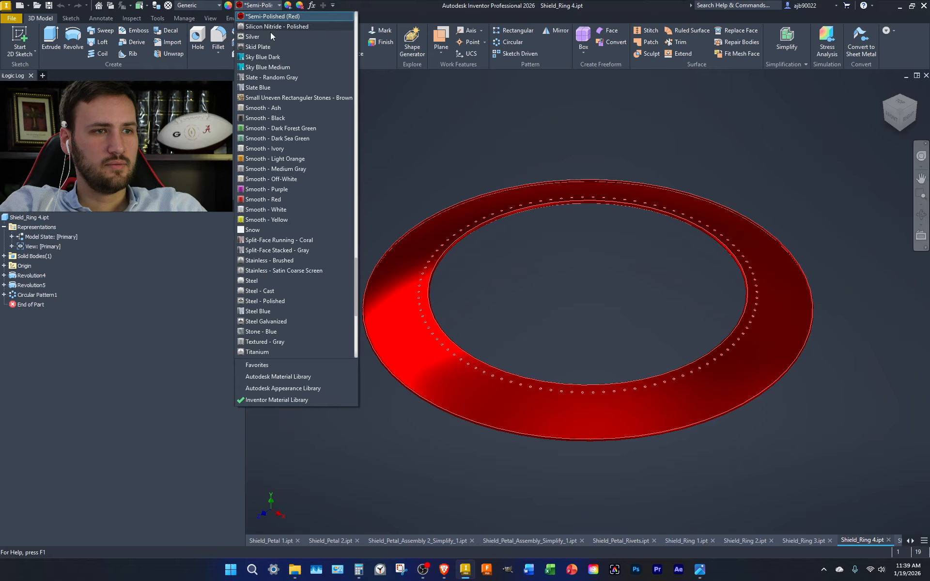
scroll(274, 80, "up", 10)
left_click(276, 18)
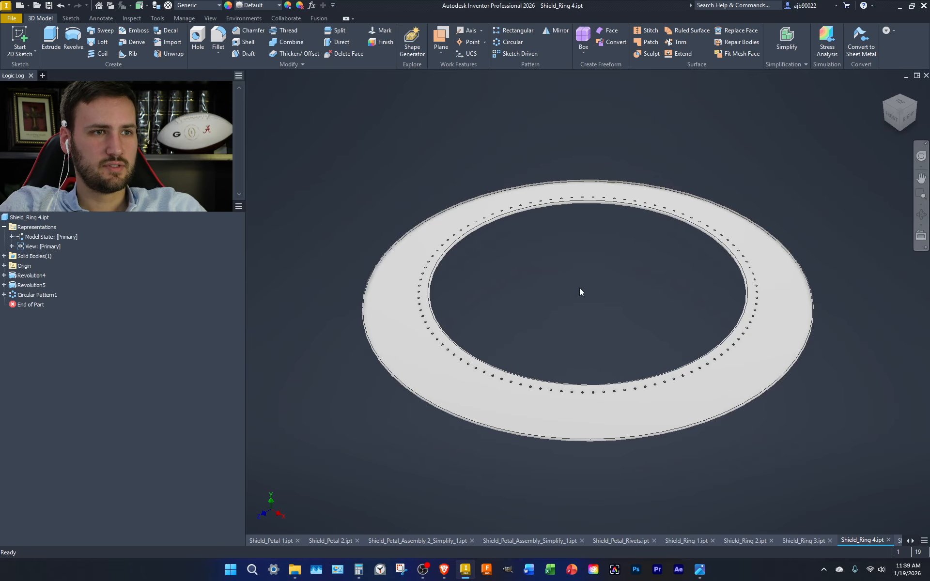
left_click(913, 541)
left_click(914, 542)
left_click(914, 542)
left_click(822, 541)
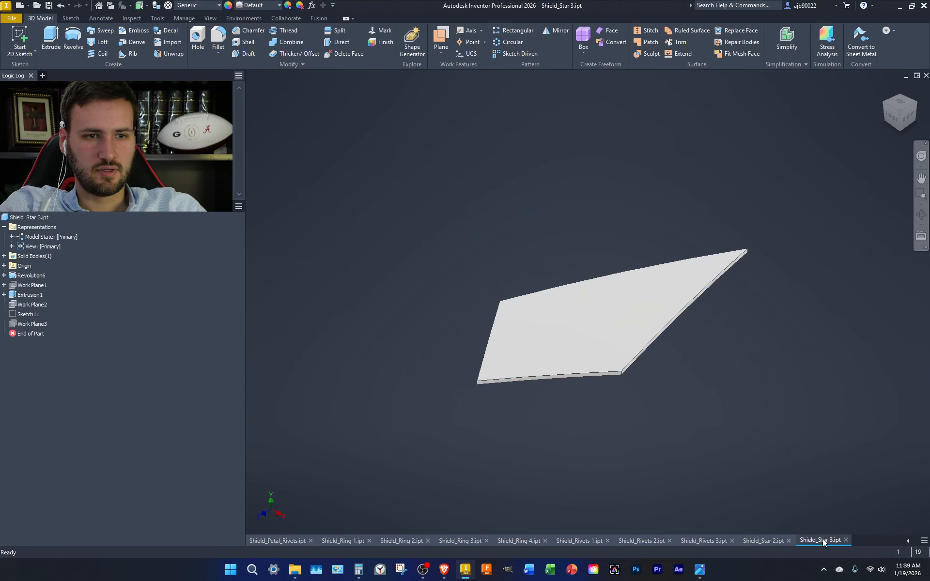
Close Shield_Star 3 and Shield_Star 2, then set Shield_Rivets 3 to Generic material and close it
left_click(845, 540)
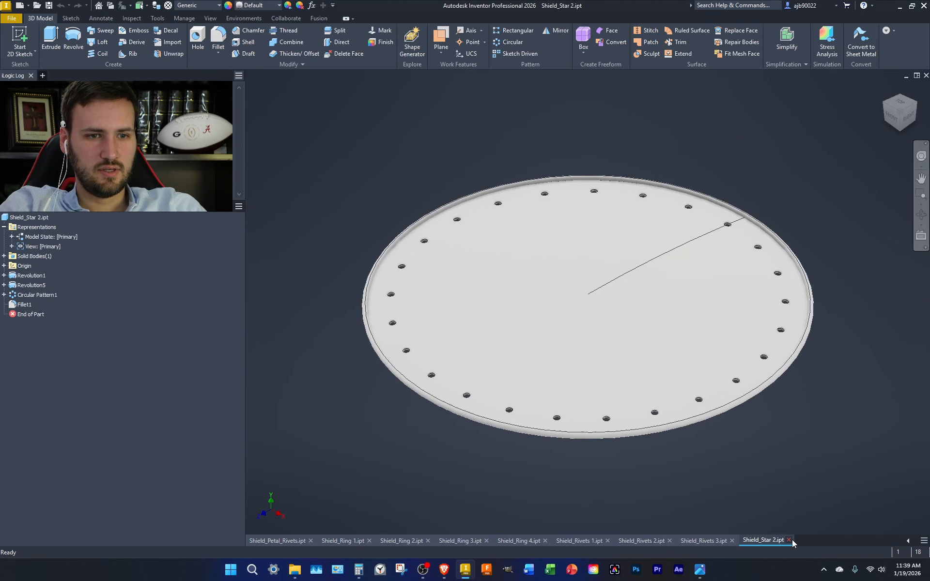
left_click(789, 540)
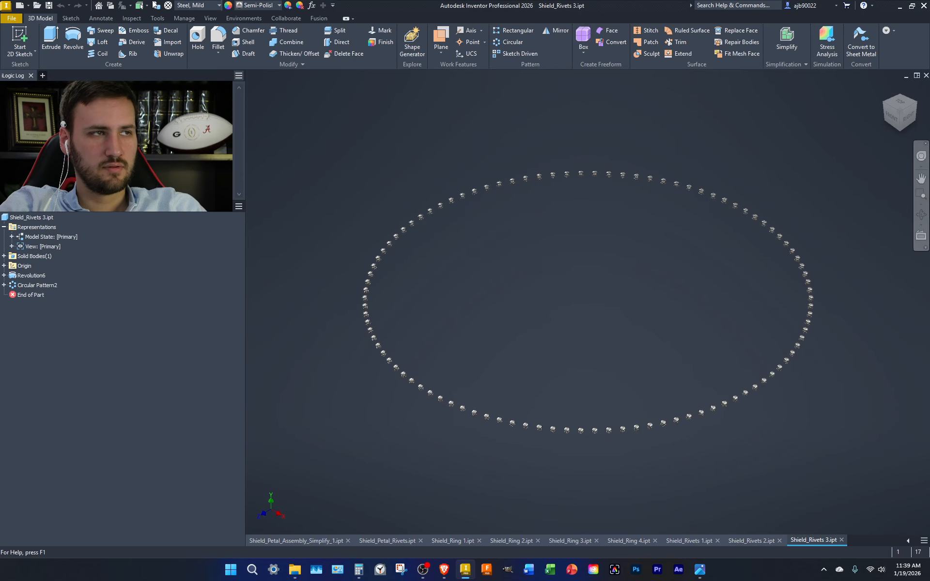
left_click(259, 5)
scroll(285, 28, "up", 15)
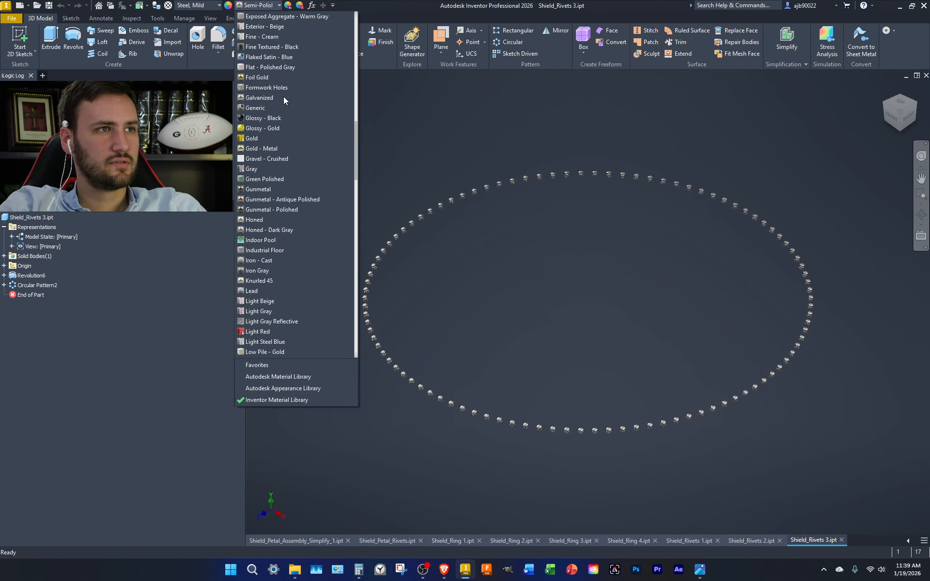
left_click(215, 7)
left_click(214, 7)
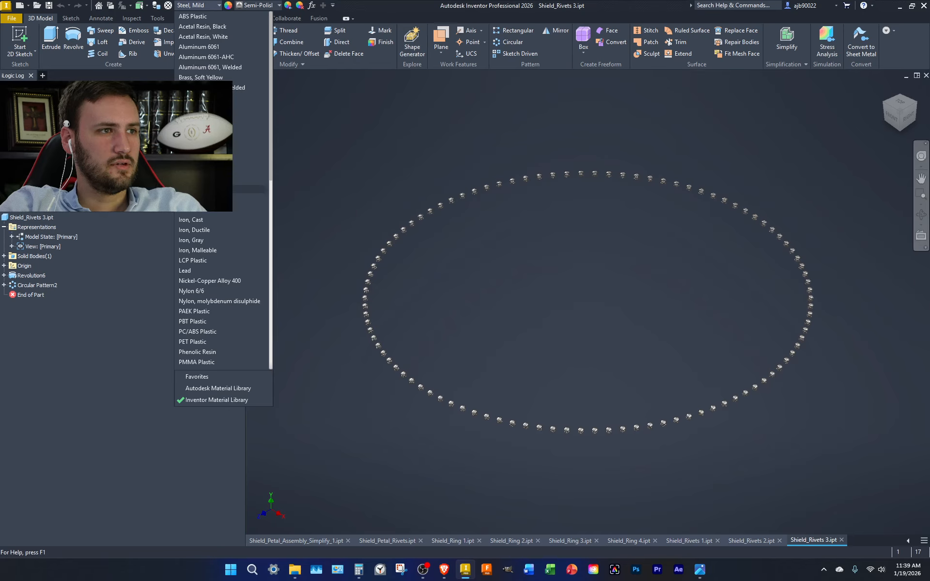
left_click(204, 189)
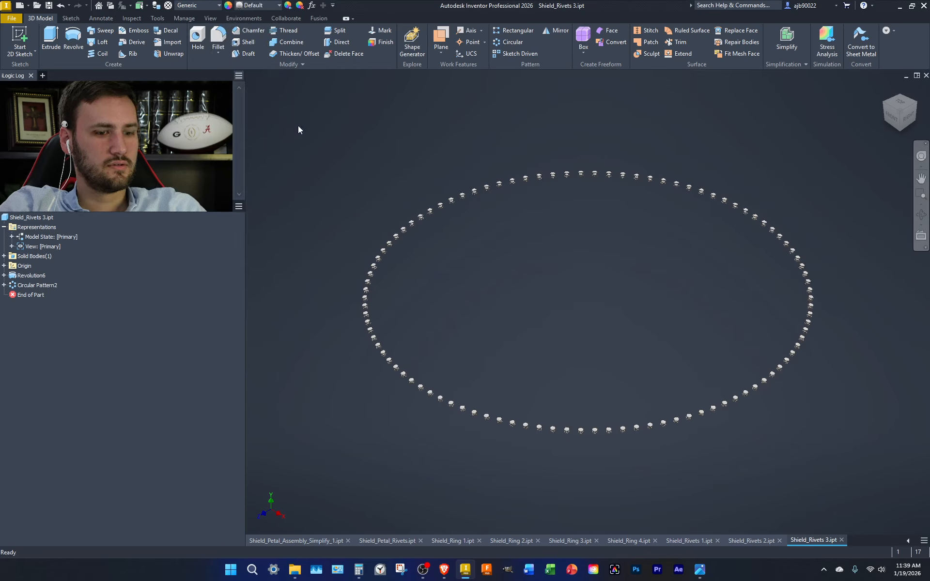
left_click(841, 540)
Set Shield_Rivets 2 to Generic material, remove its red appearance, and close it
left_click(848, 540)
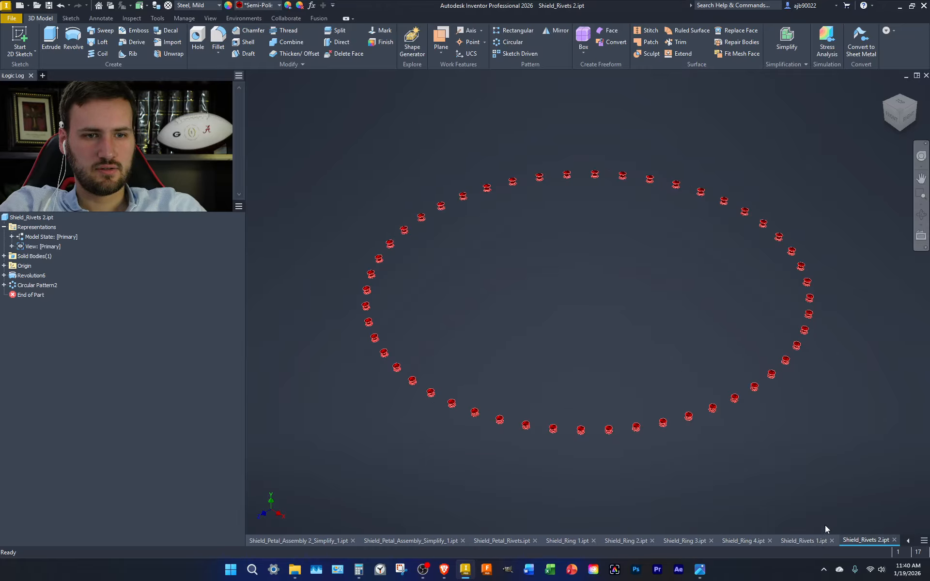
left_click(209, 6)
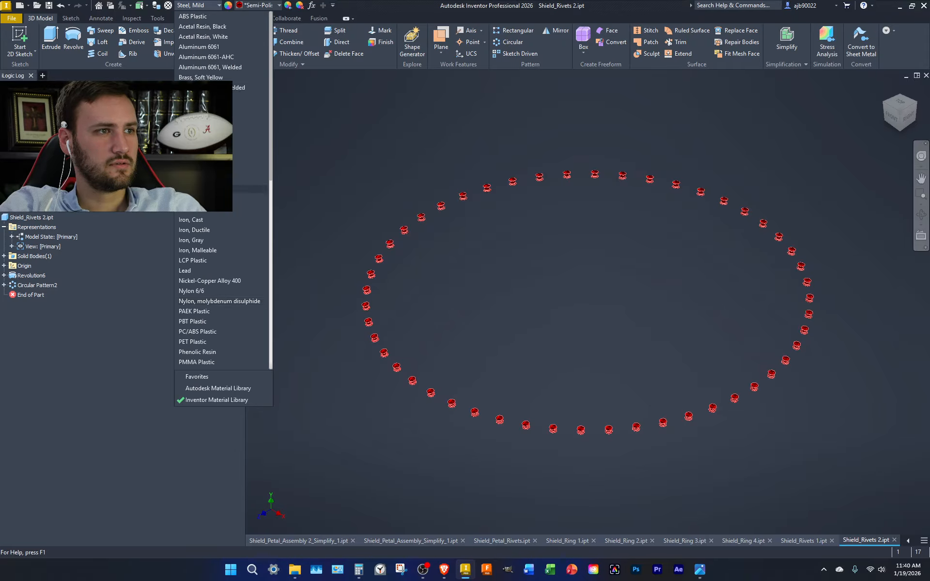
left_click(228, 185)
left_click(196, 6)
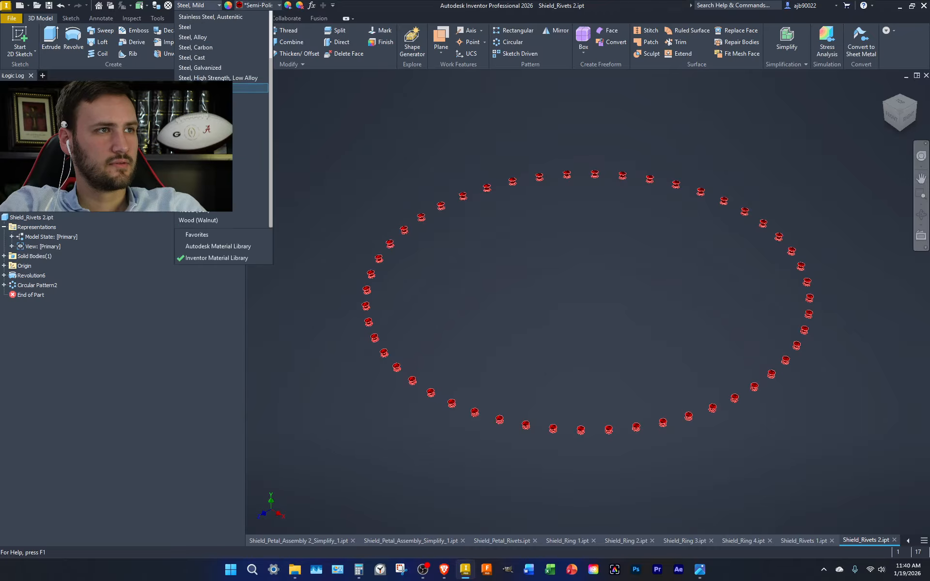
scroll(213, 169, "up", 12)
scroll(213, 168, "up", 5)
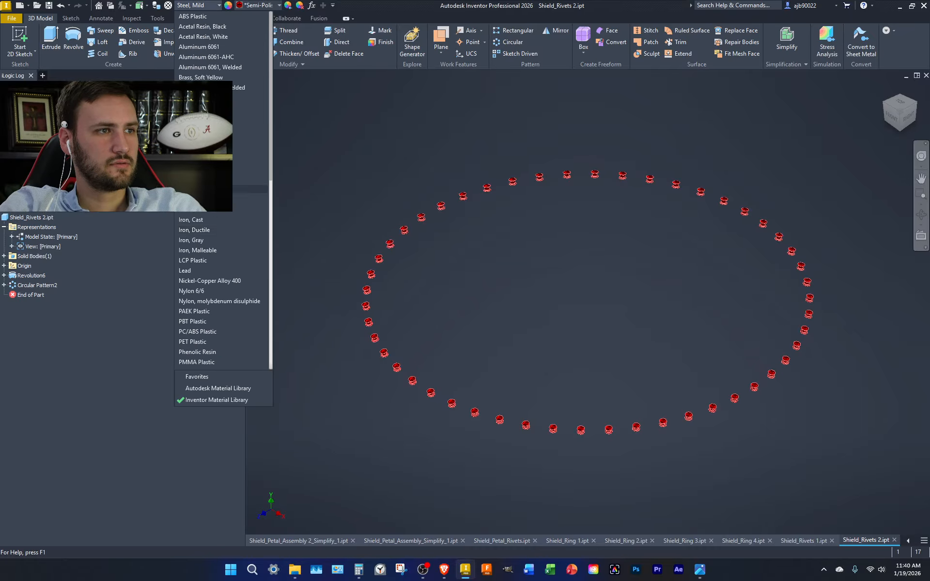
left_click(214, 180)
left_click(258, 6)
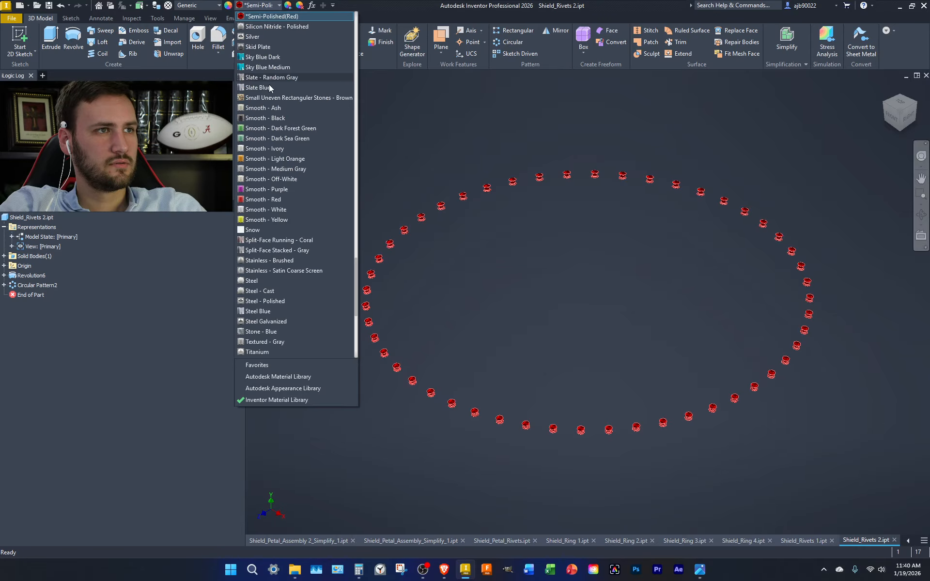
scroll(264, 78, "up", 10)
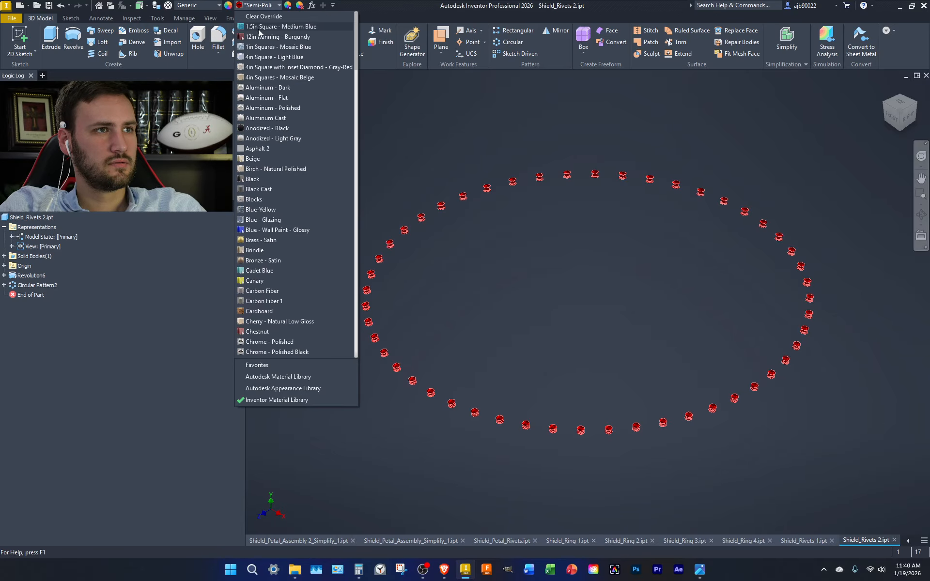
left_click(263, 16)
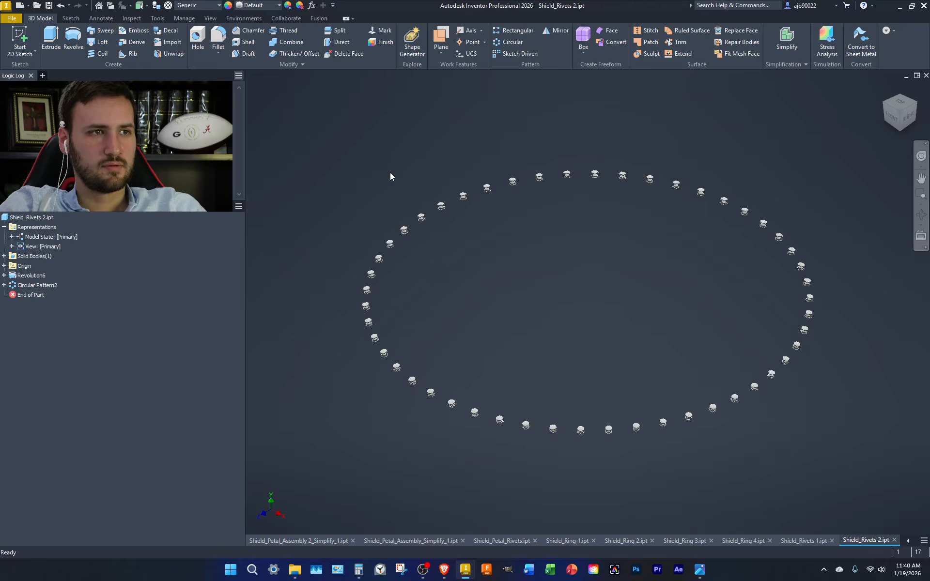
left_click(894, 540)
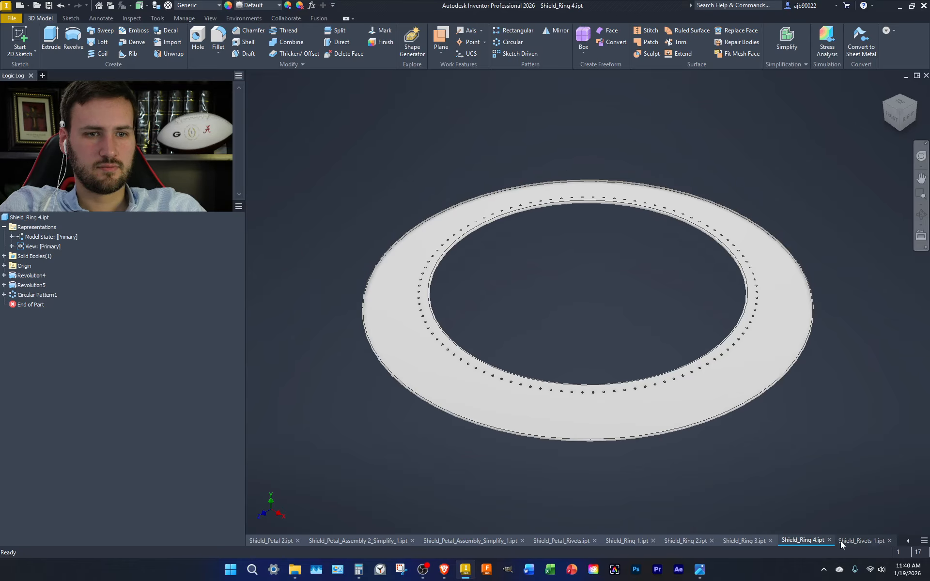
Clear Shield_Rivets 1's blue appearance, set its material to Generic, and close it
left_click(841, 541)
left_click(258, 5)
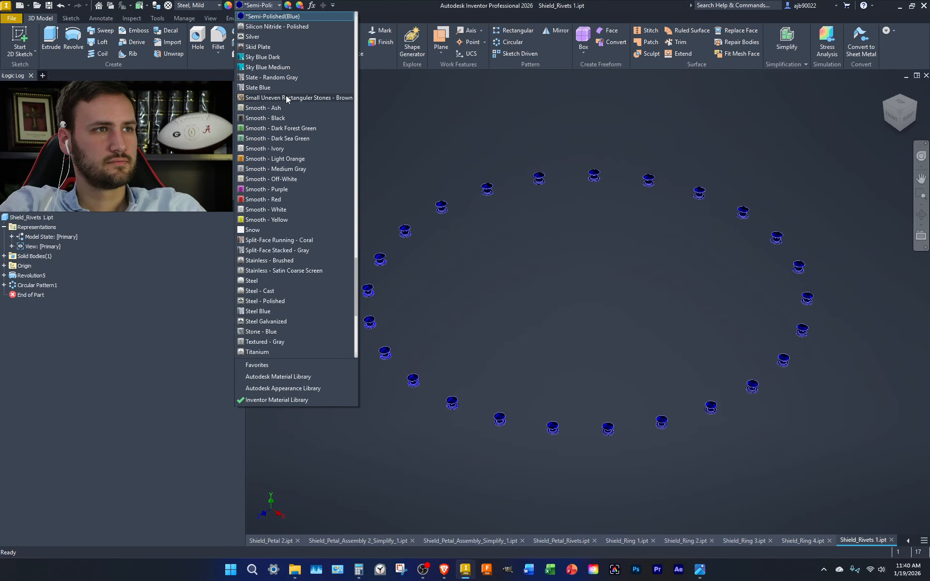
scroll(289, 103, "up", 20)
left_click(267, 16)
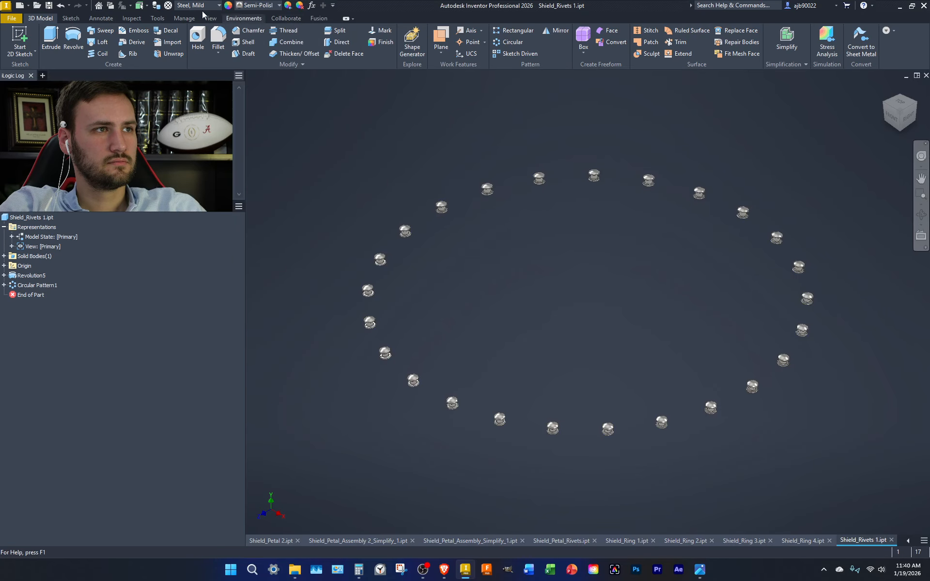
left_click(201, 6)
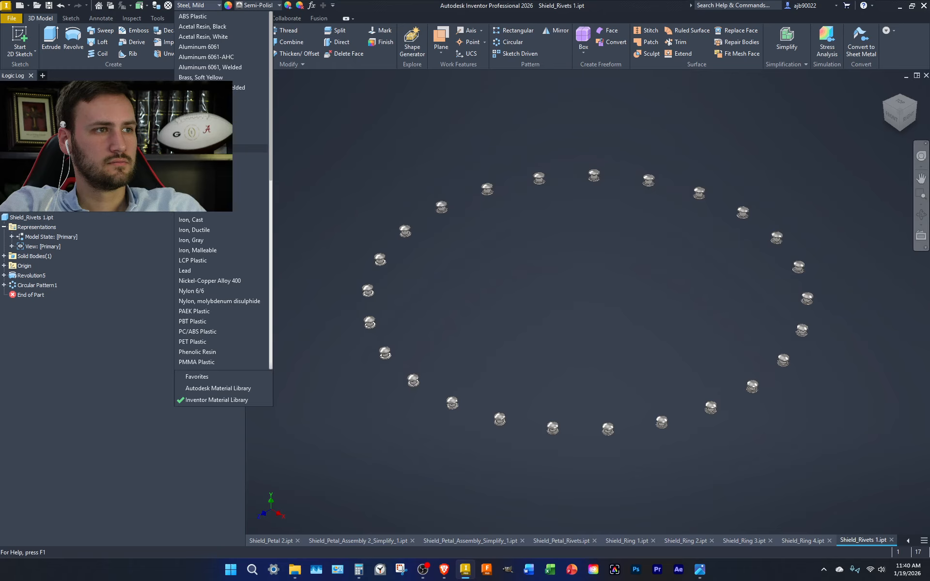
left_click(228, 148)
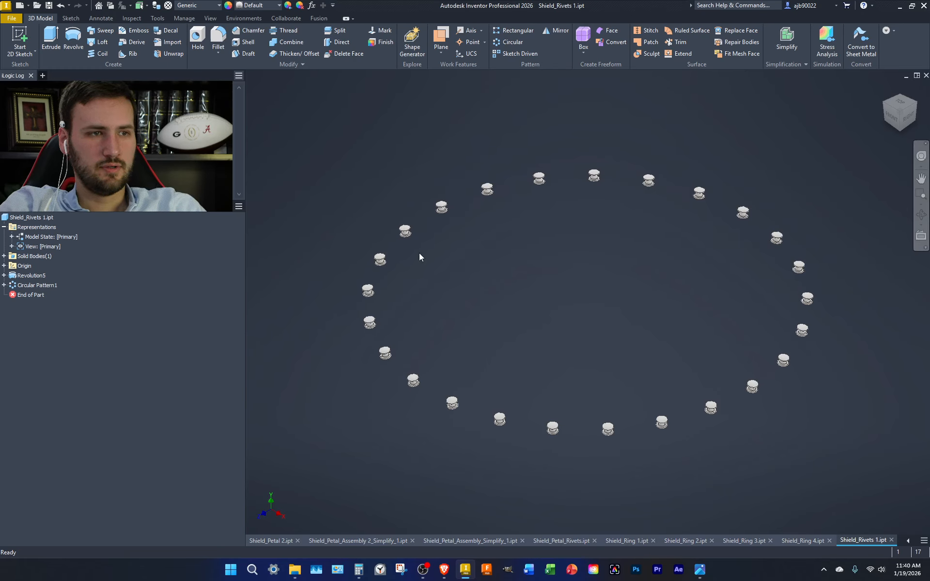
left_click(891, 541)
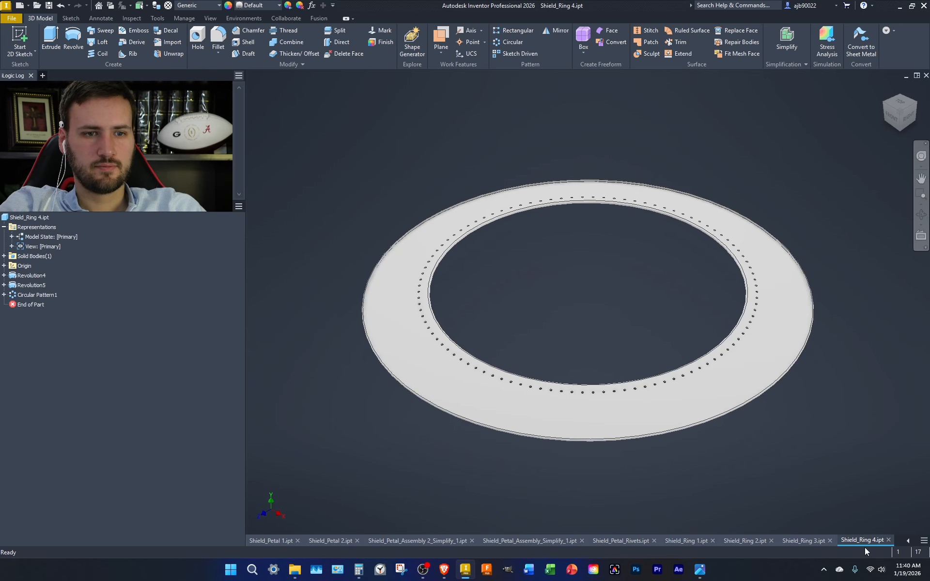
Close Shield_Ring 4, then set Shield_Ring 3's material to Generic and close it
left_click(889, 540)
left_click(254, 7)
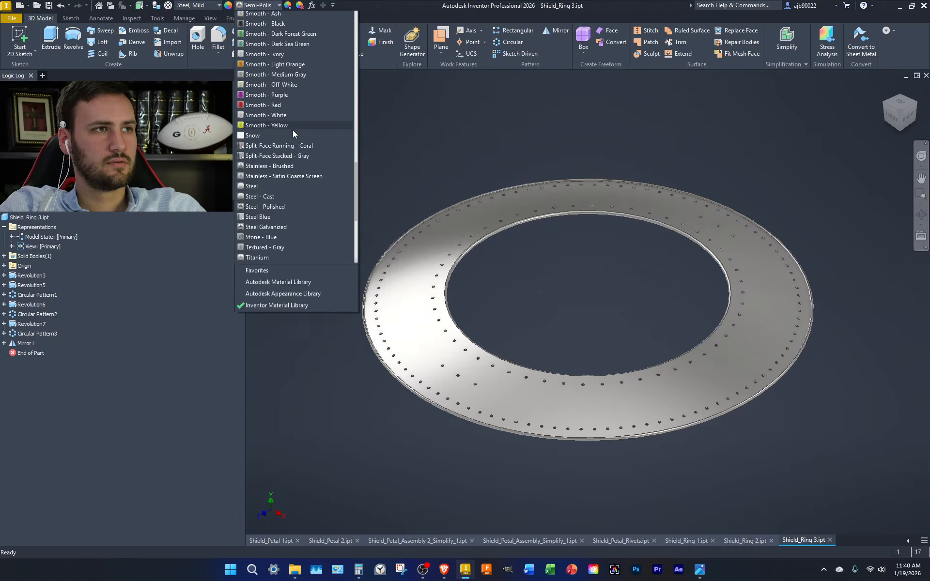
scroll(301, 149, "up", 10)
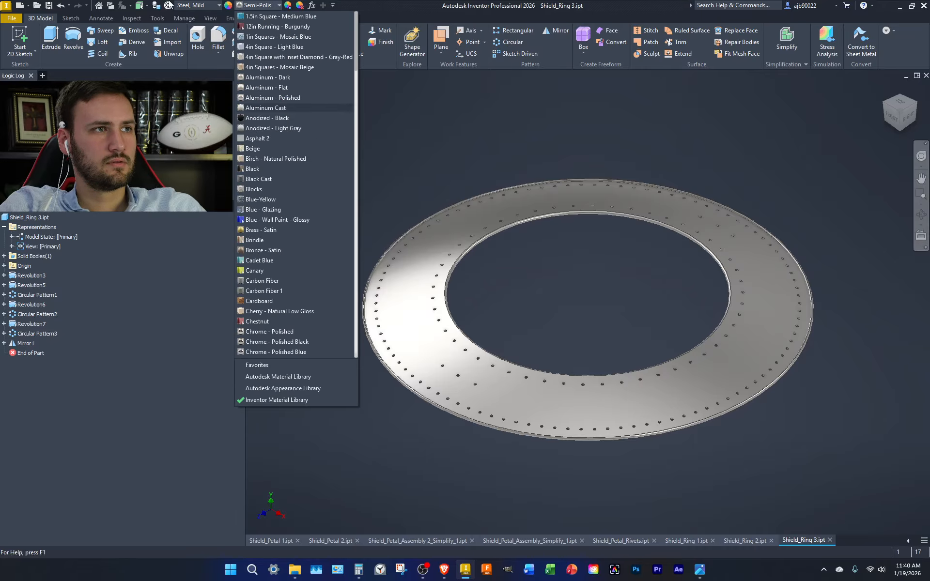
left_click(180, 7)
left_click(180, 7)
scroll(221, 194, "up", 10)
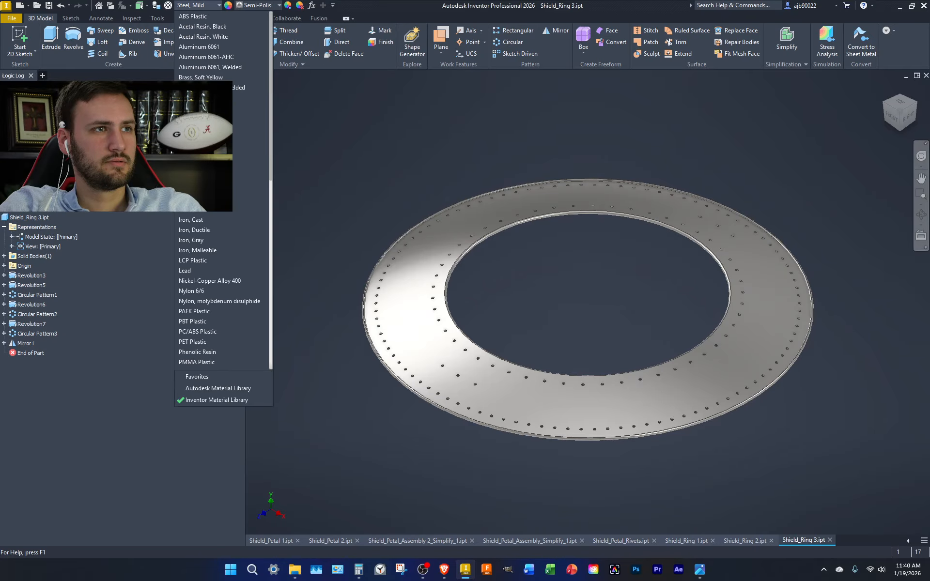
left_click(221, 189)
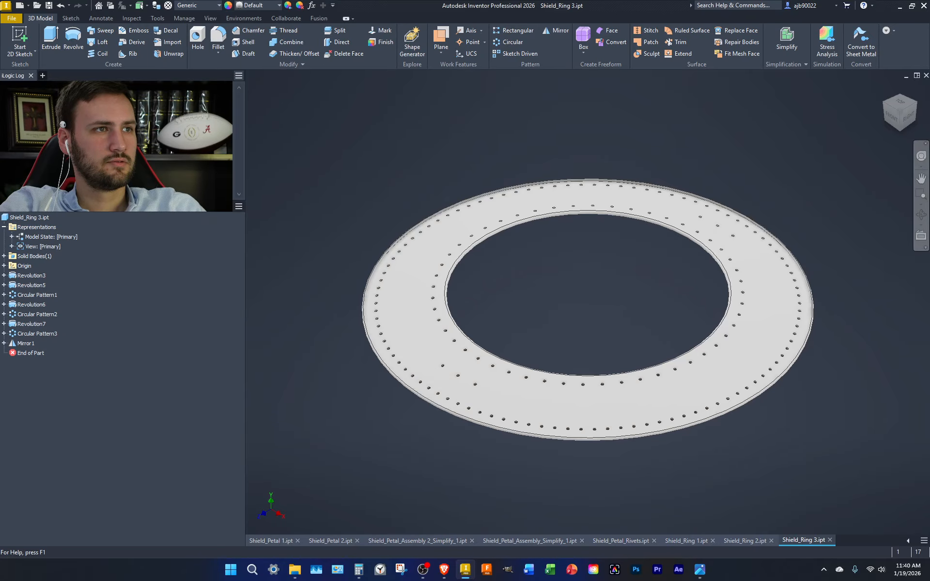
left_click(830, 540)
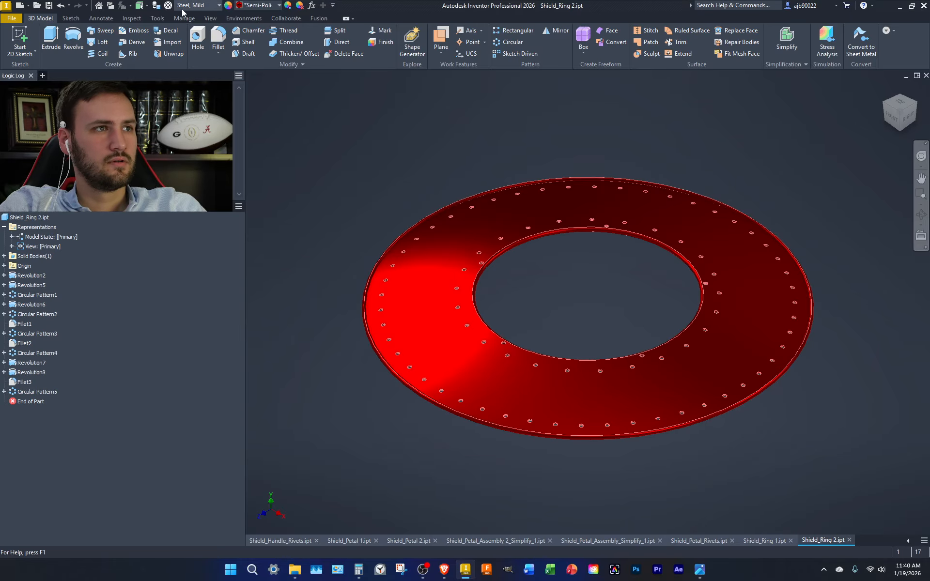
left_click(248, 6)
Remove Shield_Ring 2's red appearance, set its material to Generic, and close it
scroll(270, 112, "up", 20)
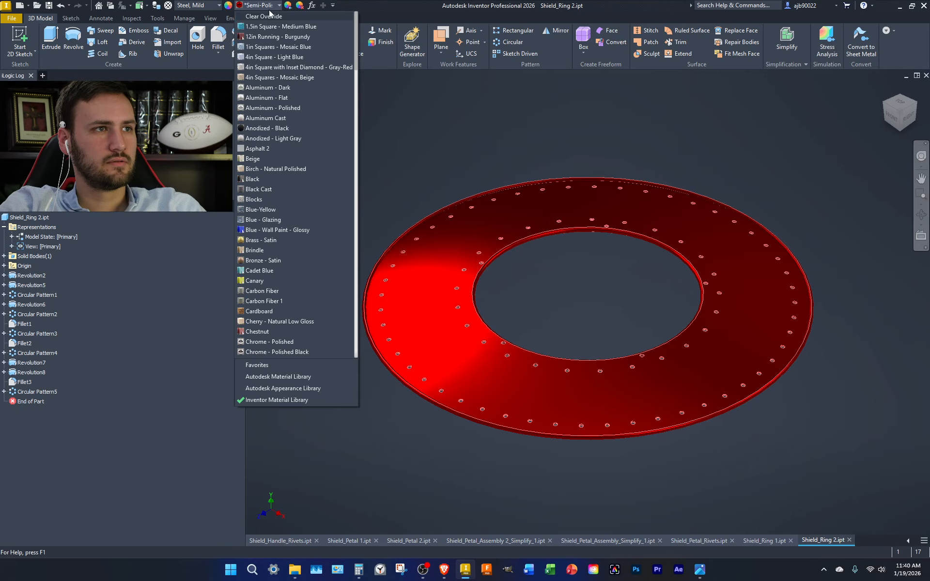
left_click(271, 17)
left_click(200, 7)
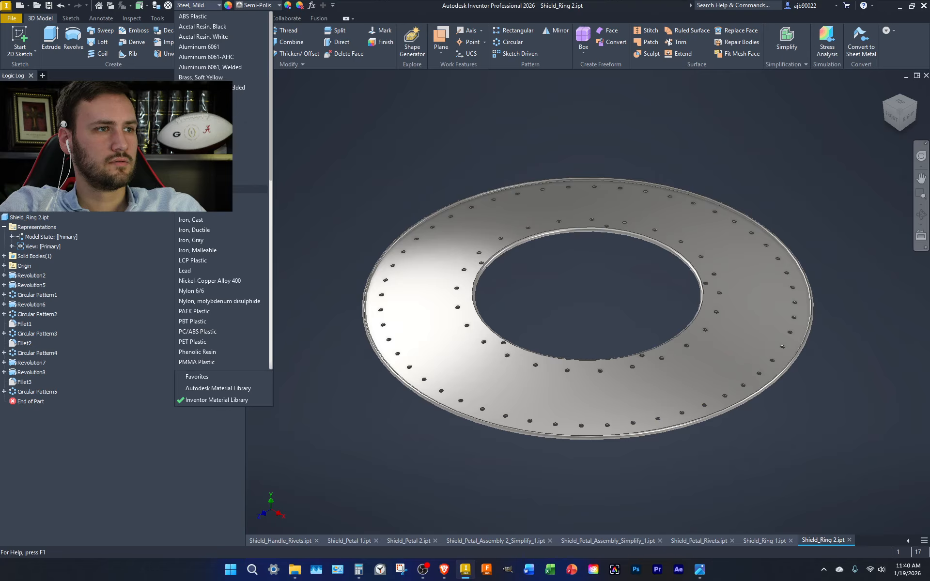
left_click(218, 190)
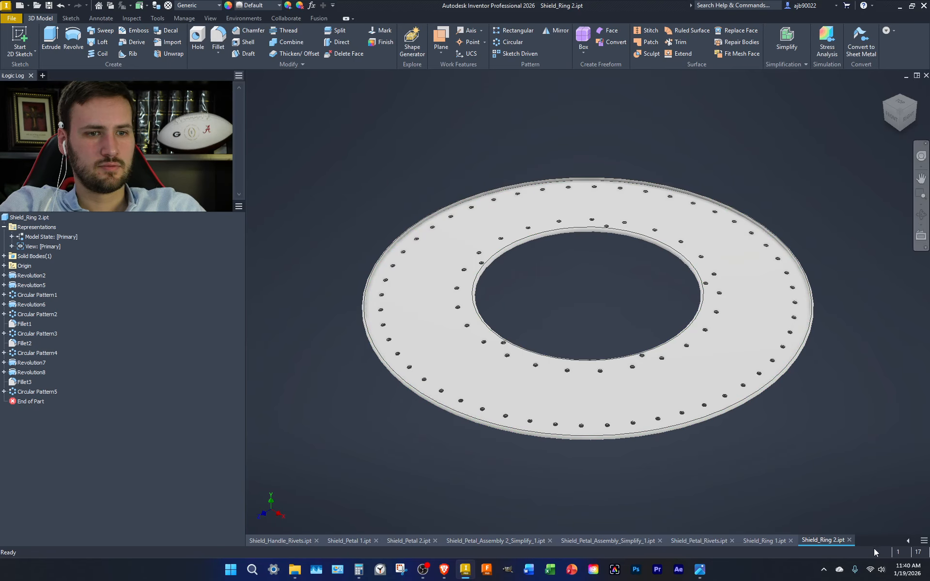
left_click(850, 541)
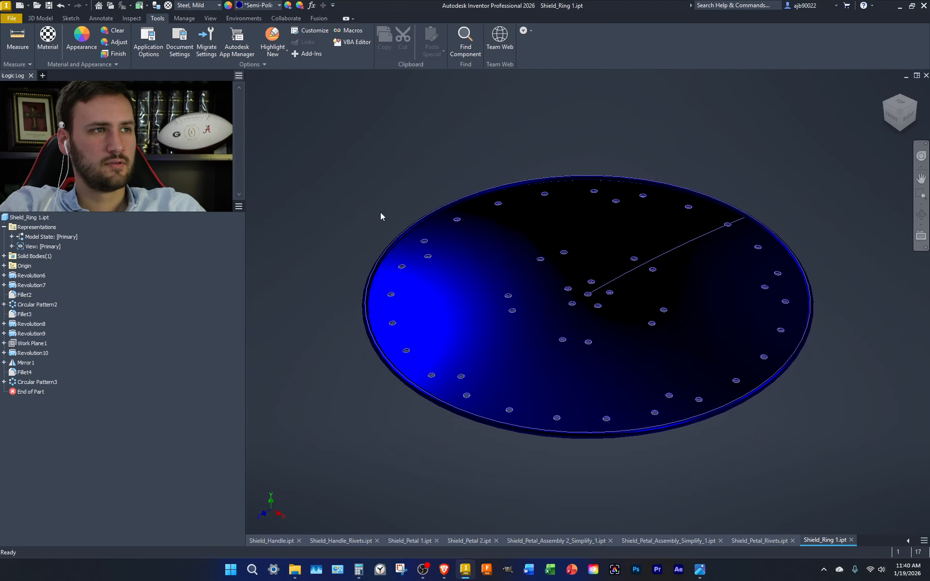
Clear Shield_Ring 1's blue appearance override, set its material to Generic, and close it
left_click(256, 6)
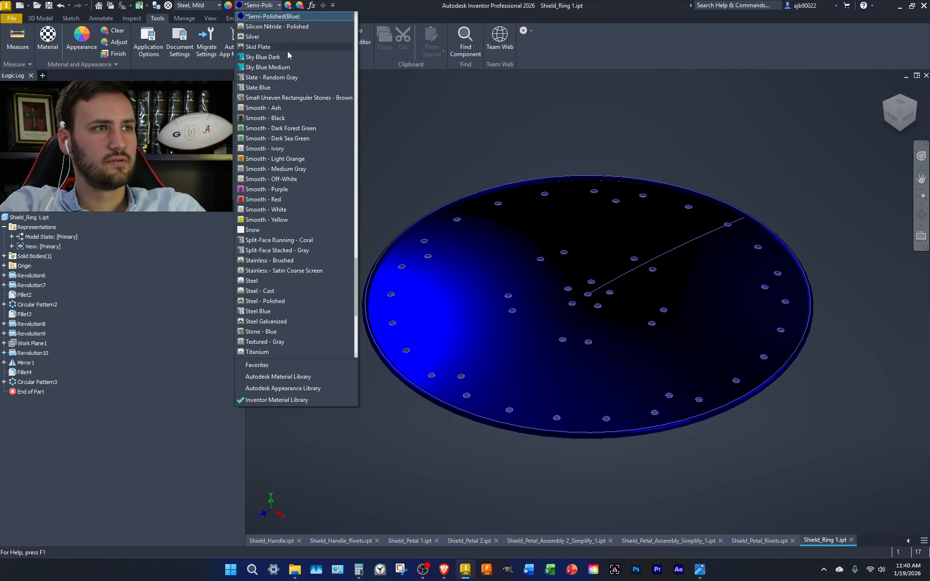
scroll(289, 58, "up", 20)
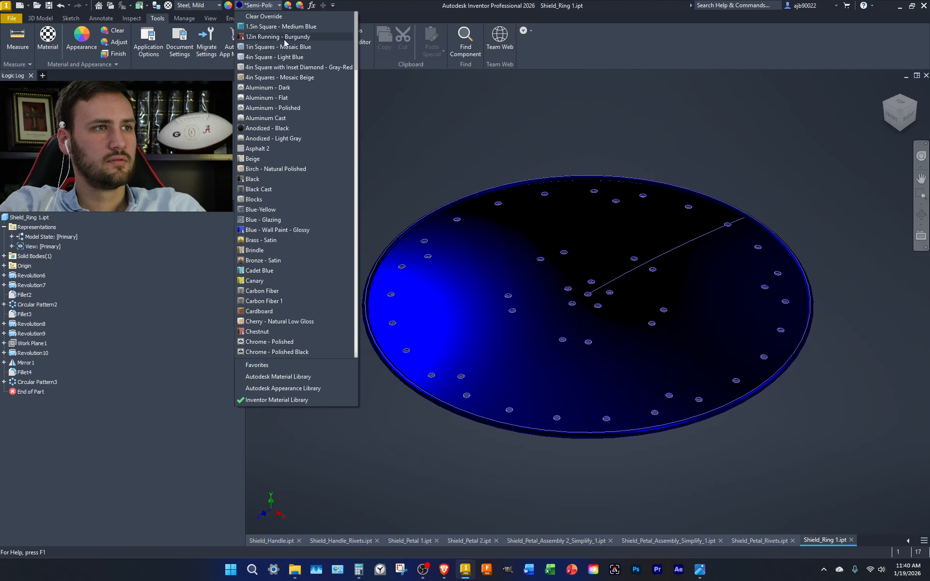
left_click(278, 17)
left_click(209, 6)
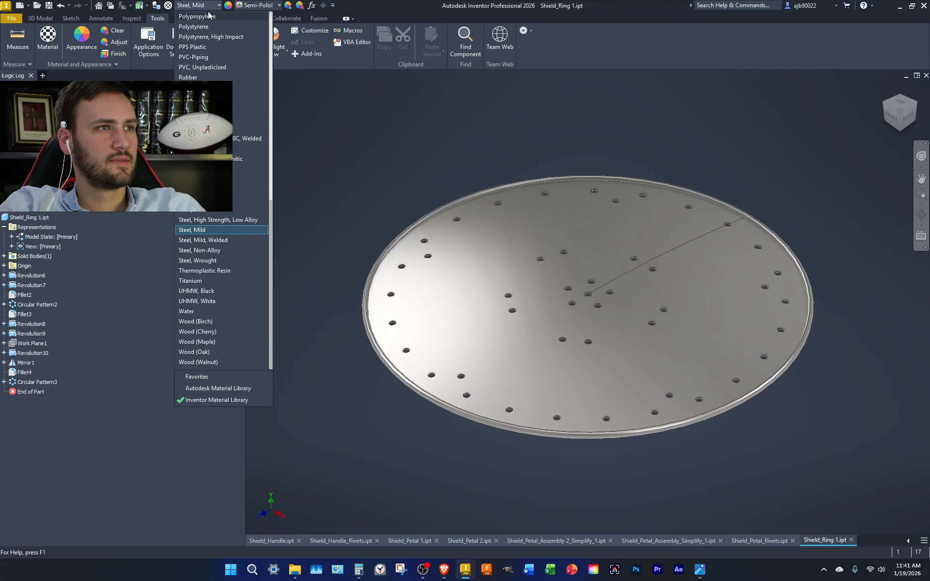
scroll(213, 46, "up", 5)
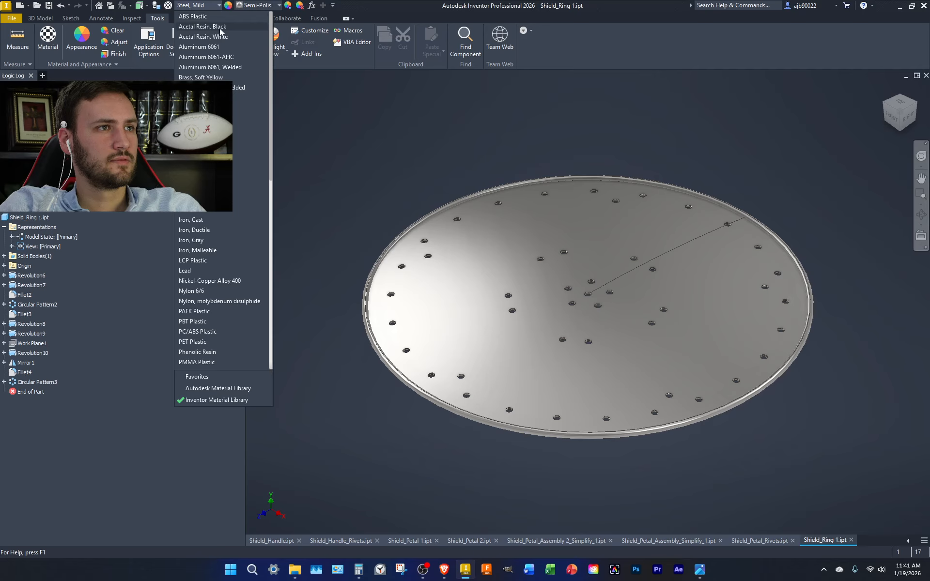
left_click(238, 178)
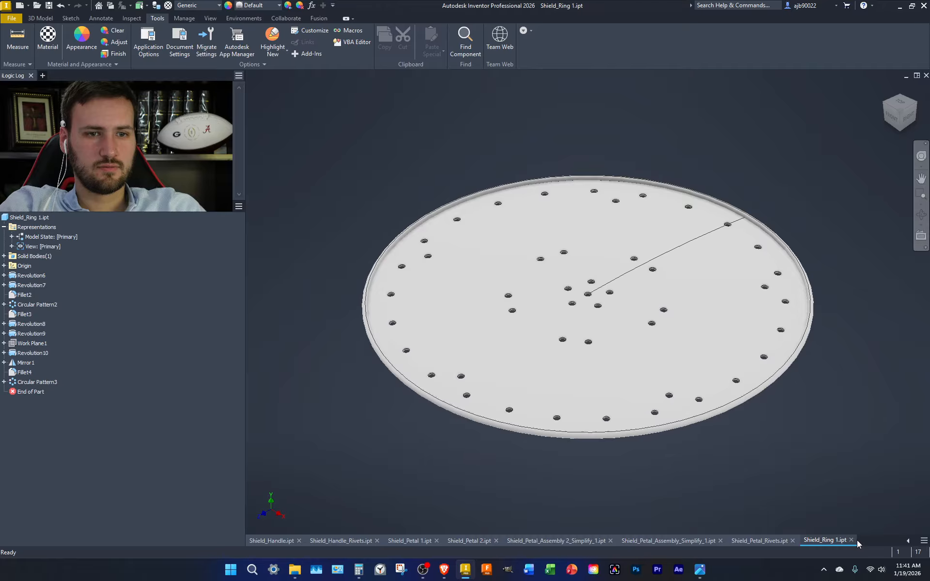
left_click(851, 540)
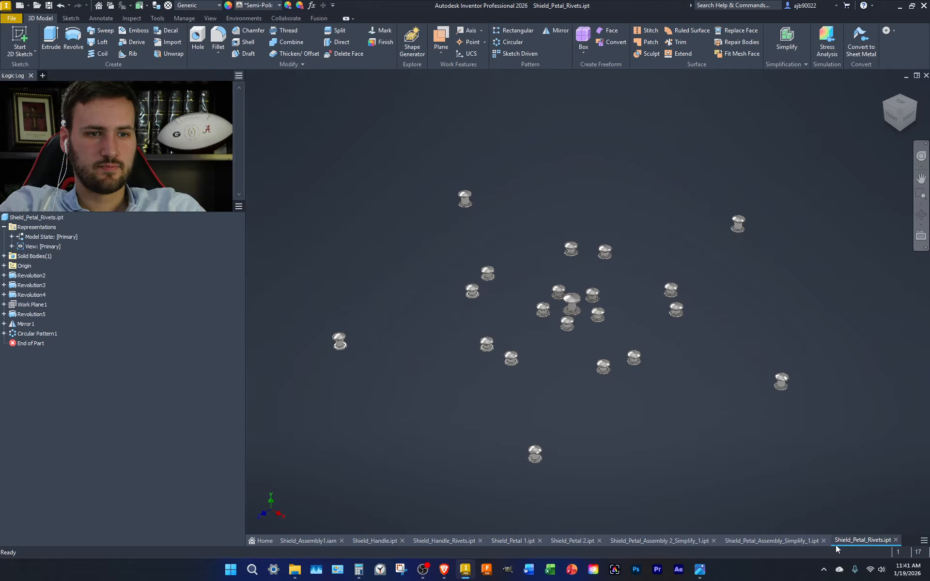
Clear the appearance override on Shield_Petal_Rivets and close it
left_click(270, 6)
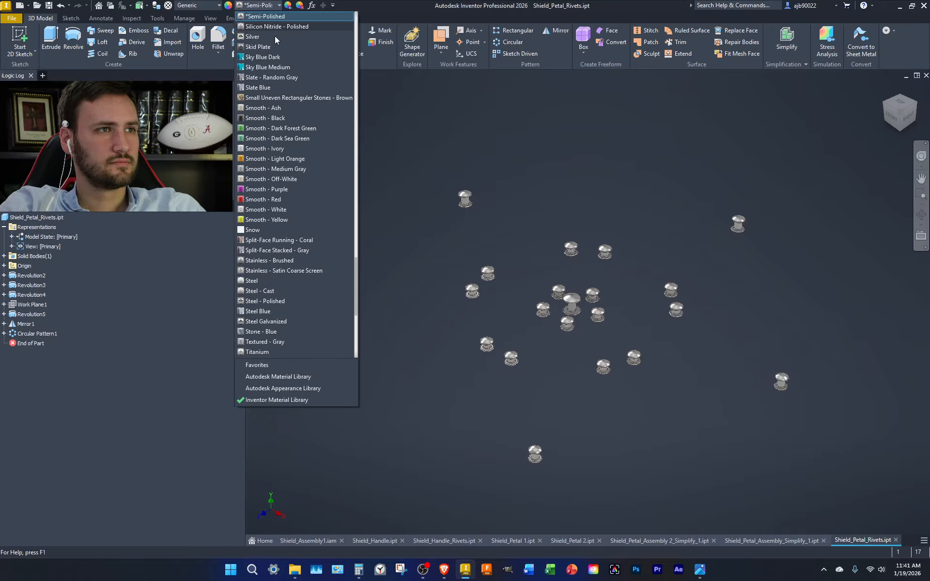
scroll(275, 97, "up", 15)
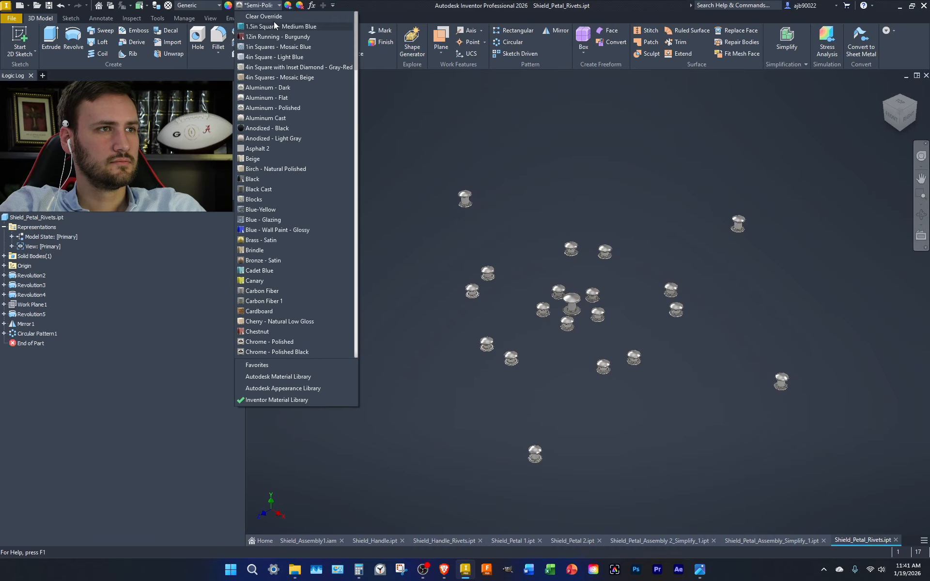
left_click(265, 17)
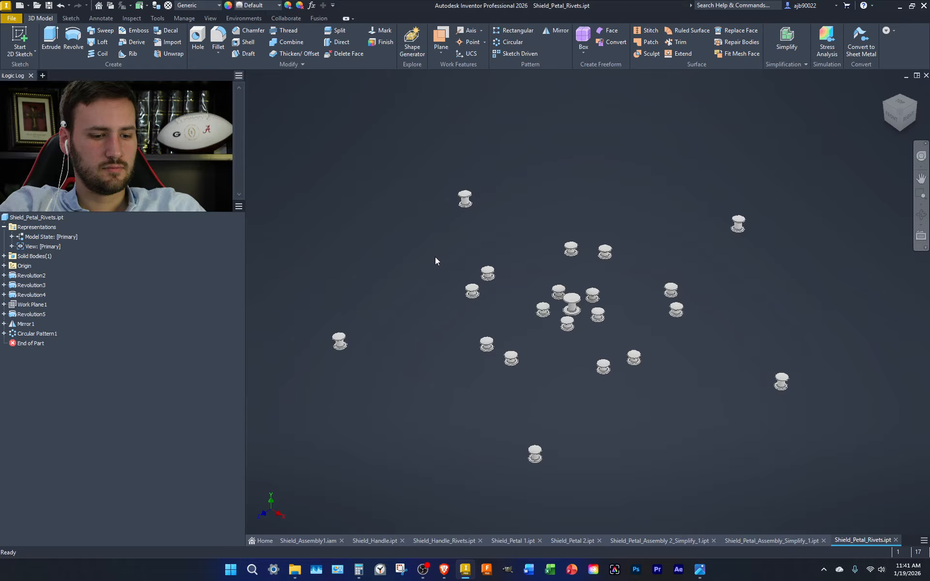
left_click(895, 540)
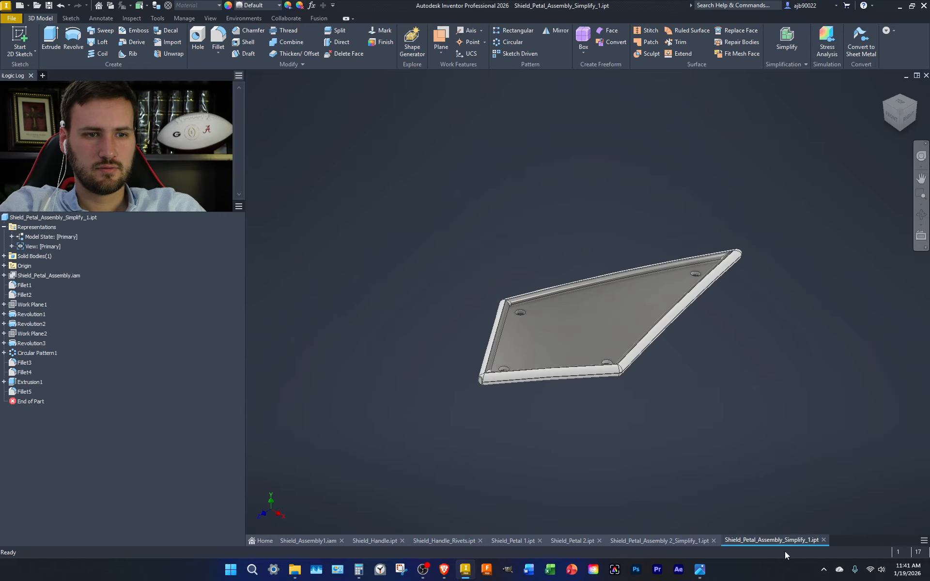
Close the two simplified petal assembly files
left_click(278, 6)
left_click(208, 6)
left_click(202, 5)
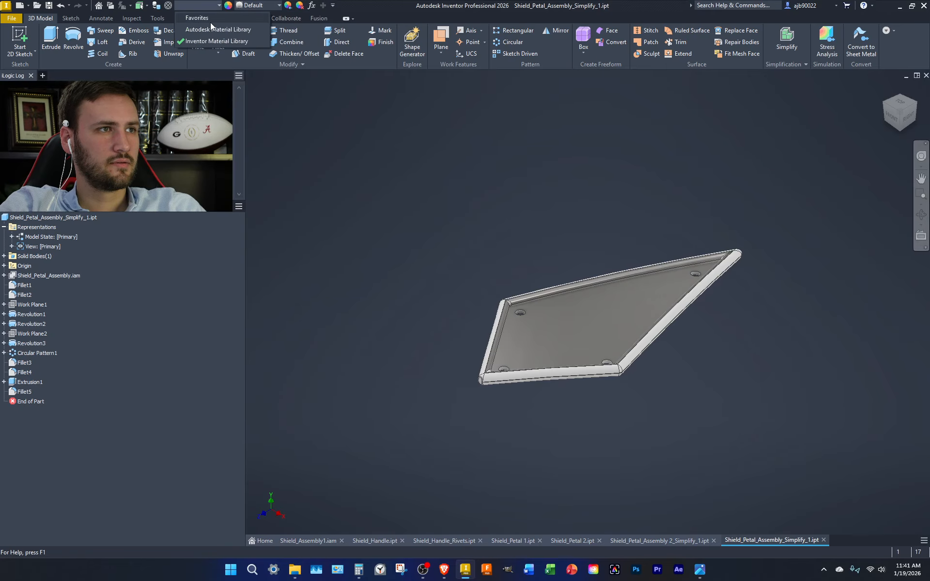
left_click(354, 153)
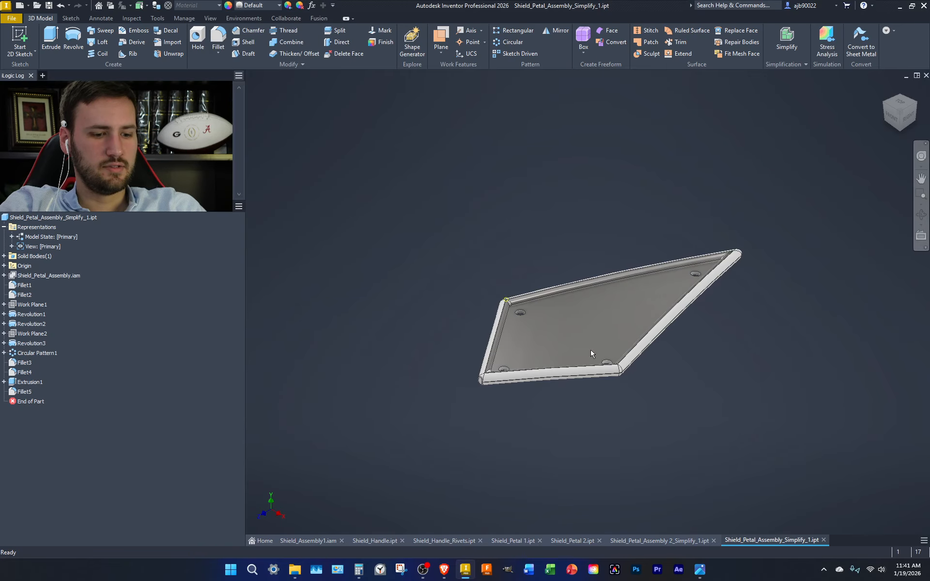
left_click(824, 539)
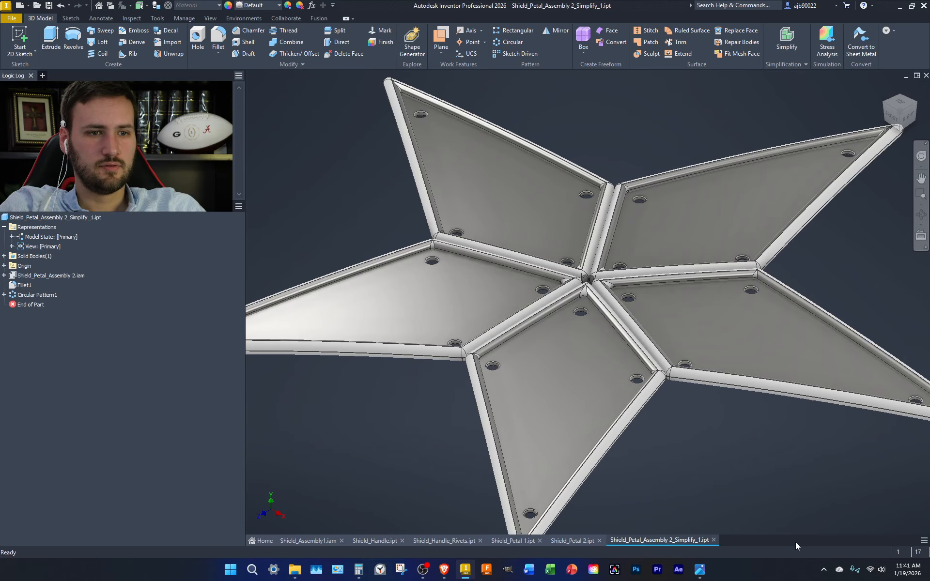
left_click(714, 540)
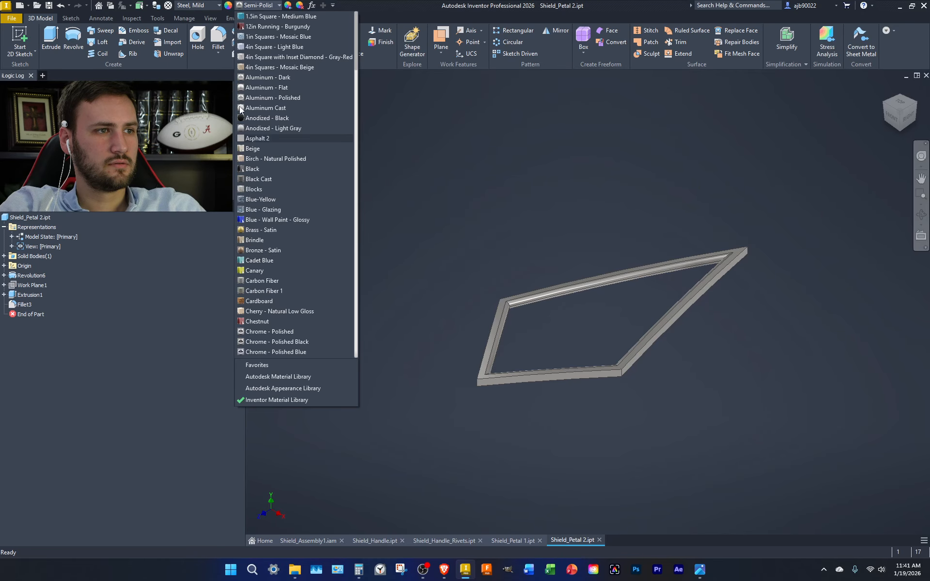
Set Shield_Petal 2 to Generic material with Default appearance and close it
left_click(178, 4)
left_click(178, 4)
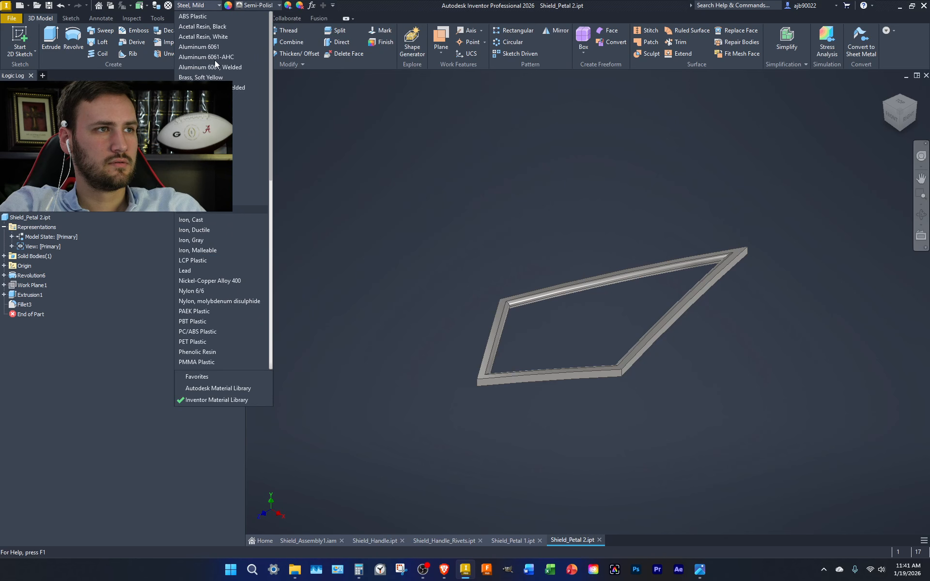
left_click(218, 189)
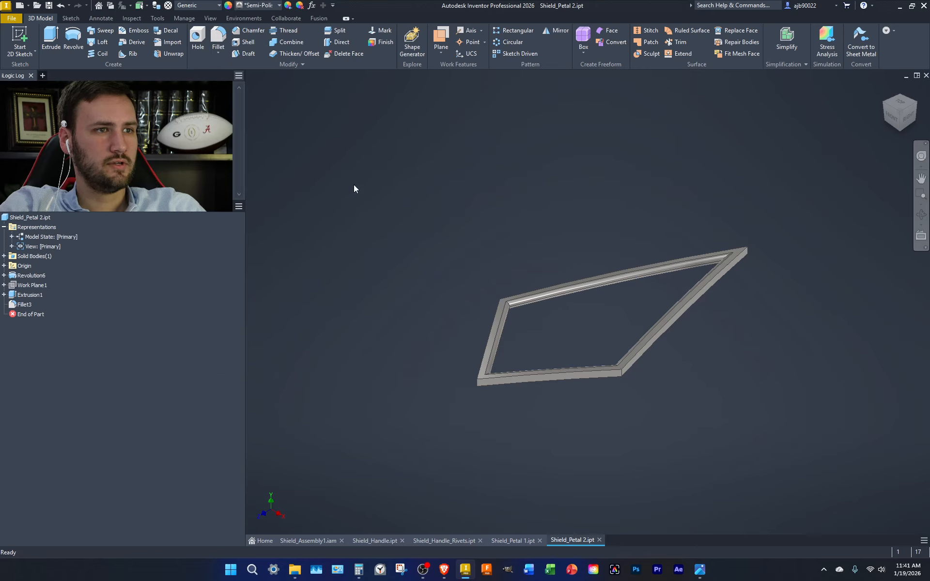
left_click(262, 6)
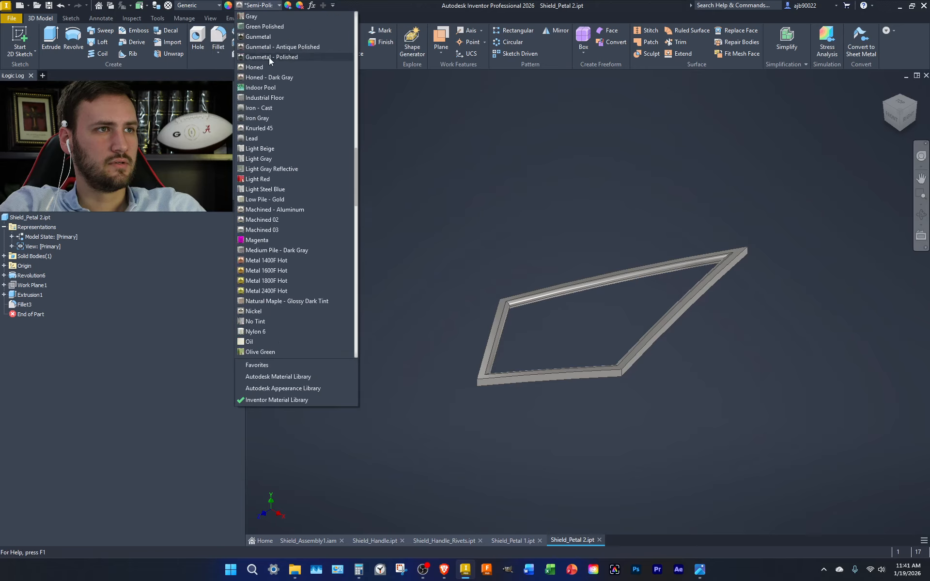
left_click(272, 19)
scroll(311, 100, "down", 10)
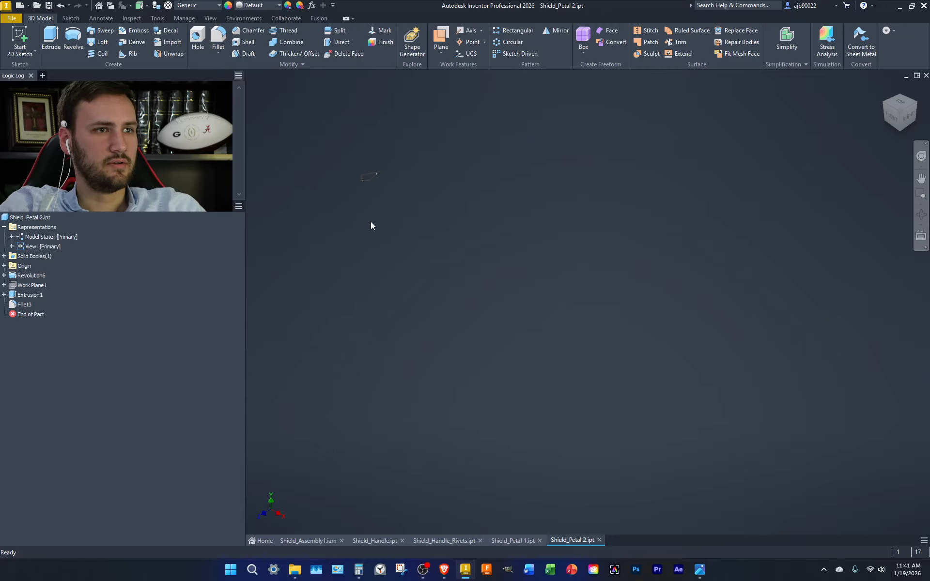
scroll(384, 174, "up", 10)
scroll(384, 174, "down", 4)
middle_click_drag(452, 190, 379, 297)
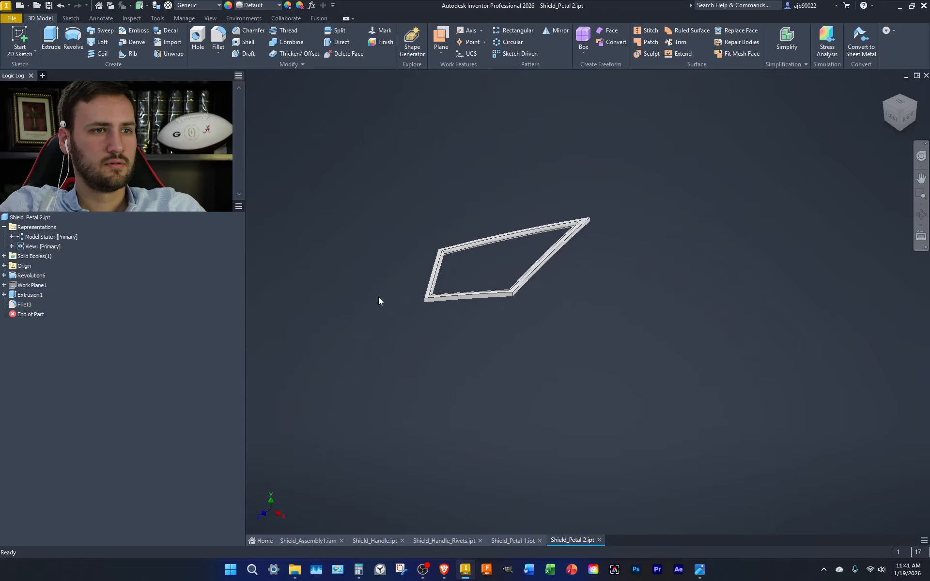
left_click(599, 540)
Set Shield_Petal 1 to Generic material, clear its appearance override, and close it
left_click(249, 5)
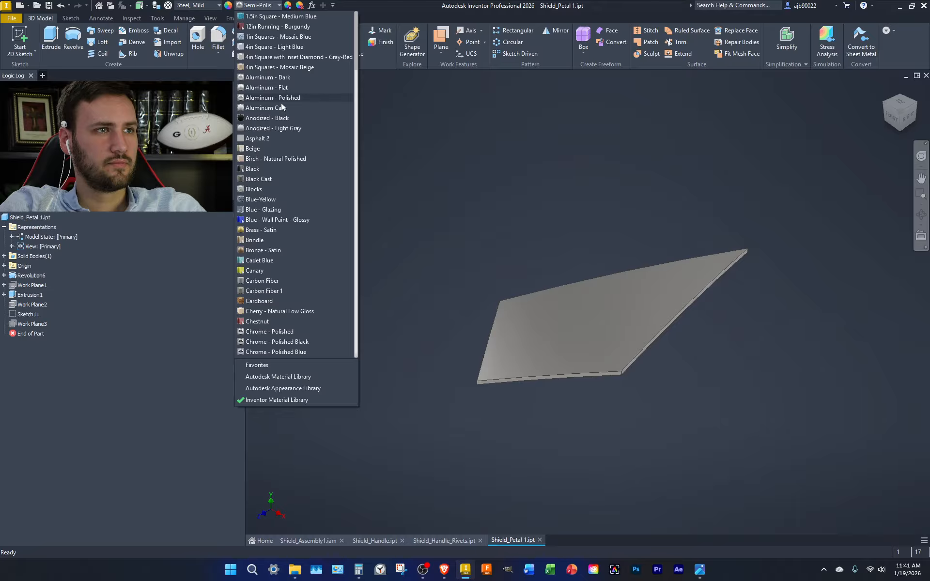
left_click(211, 5)
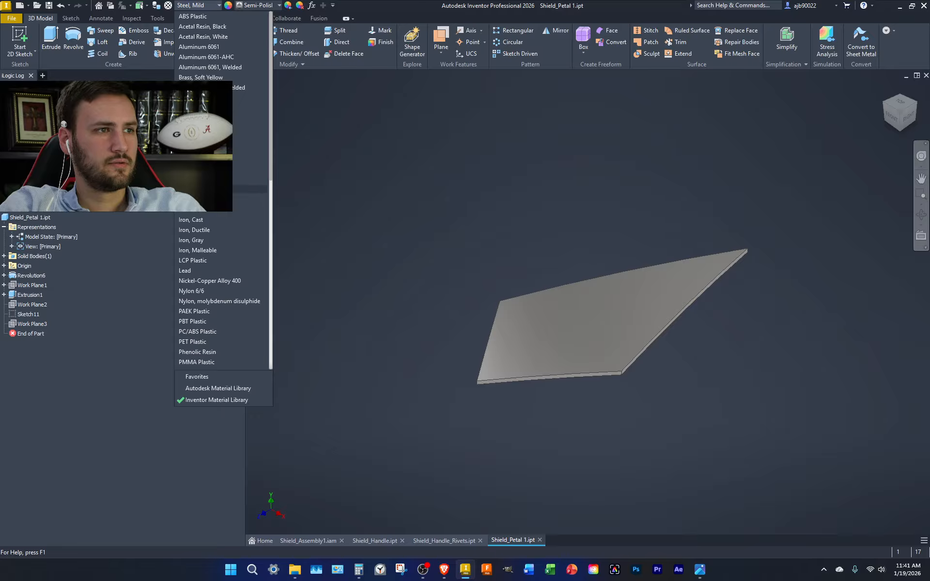
left_click(249, 189)
left_click(257, 5)
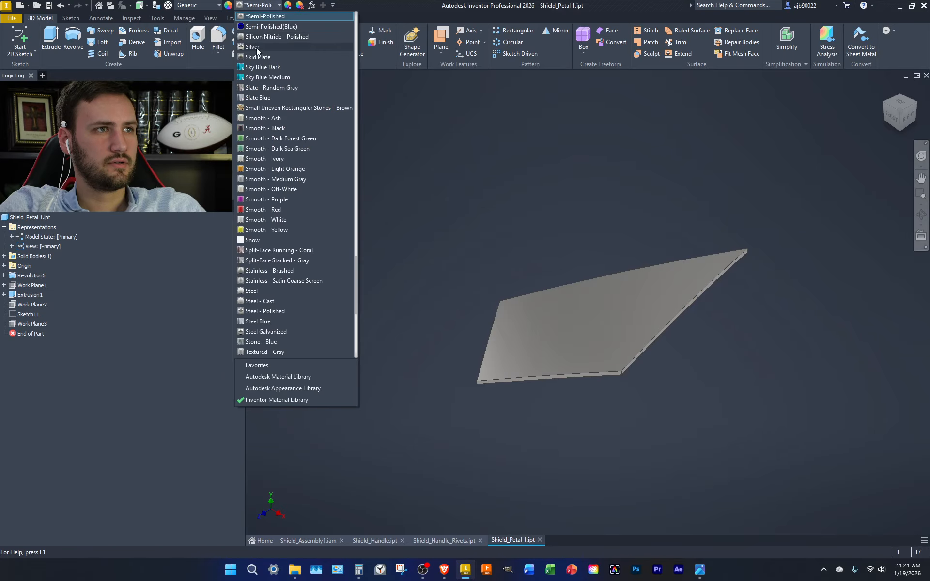
scroll(257, 53, "up", 10)
left_click(273, 19)
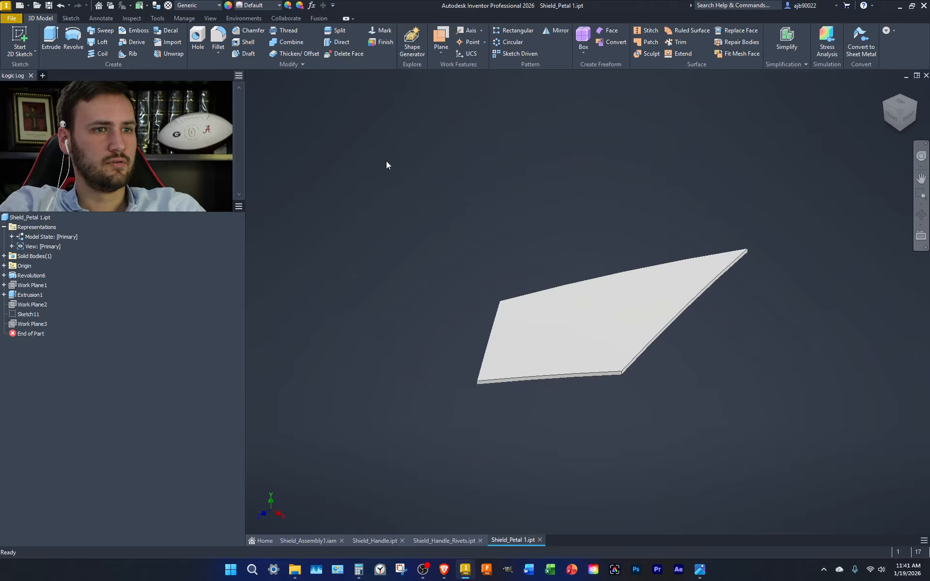
left_click(540, 539)
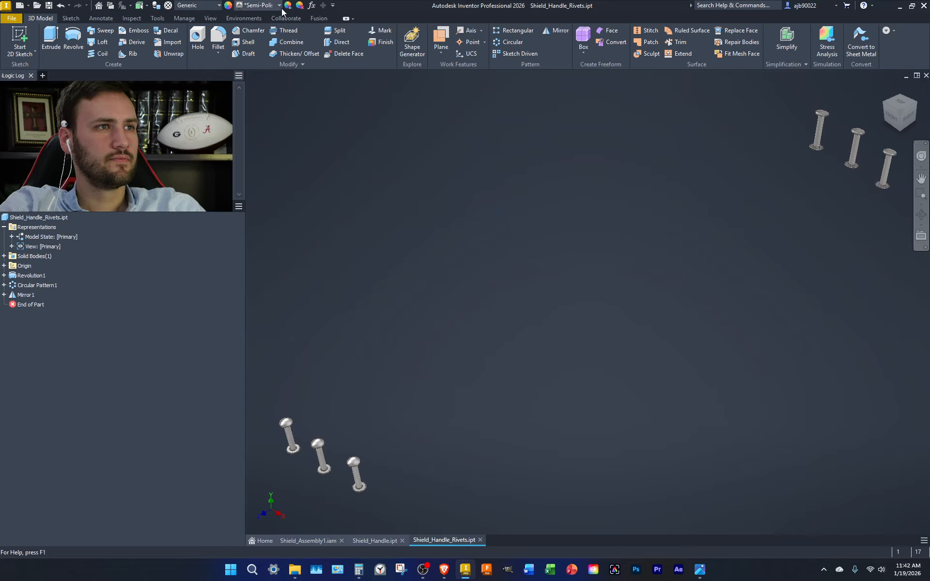
Clear the handle rivets' appearance override and close that part
left_click(258, 5)
scroll(271, 29, "up", 5)
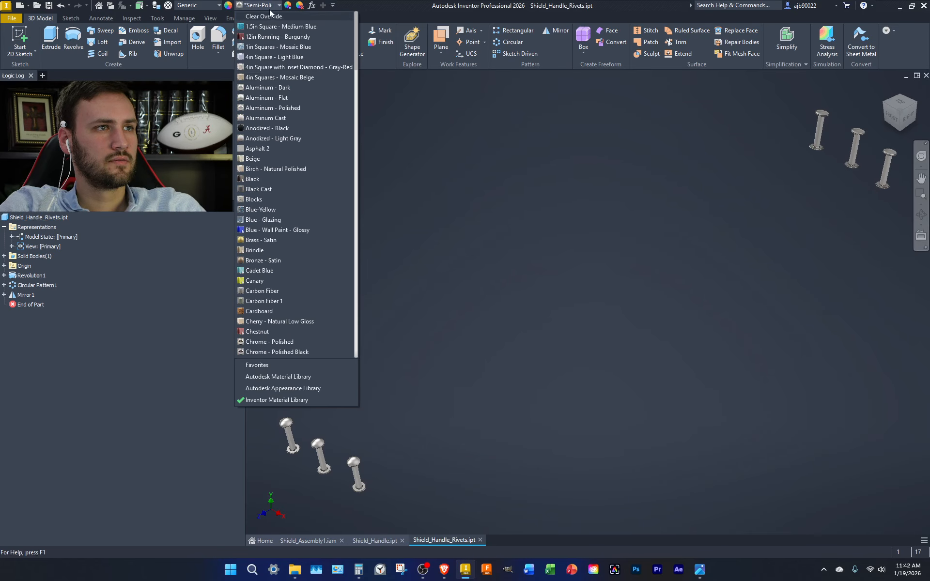
left_click(269, 17)
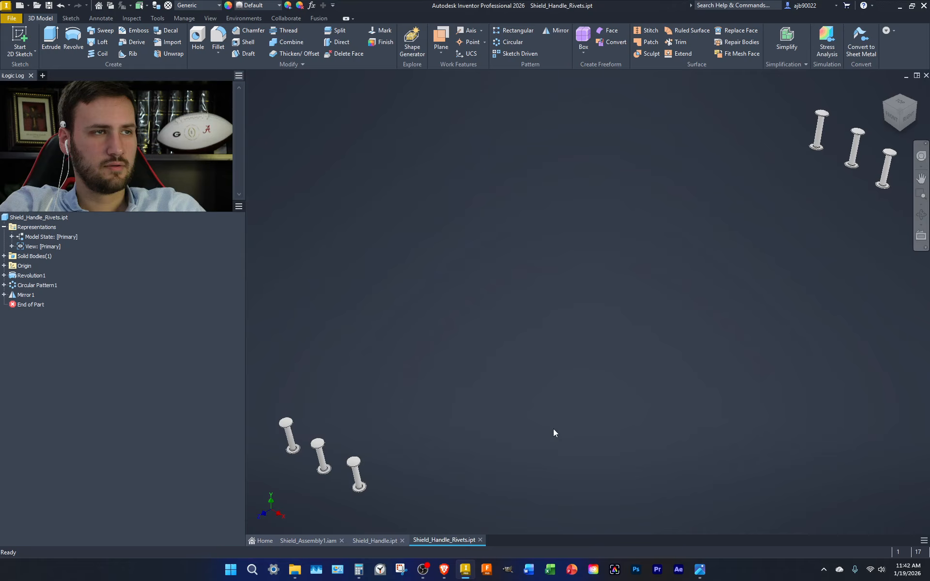
left_click(480, 540)
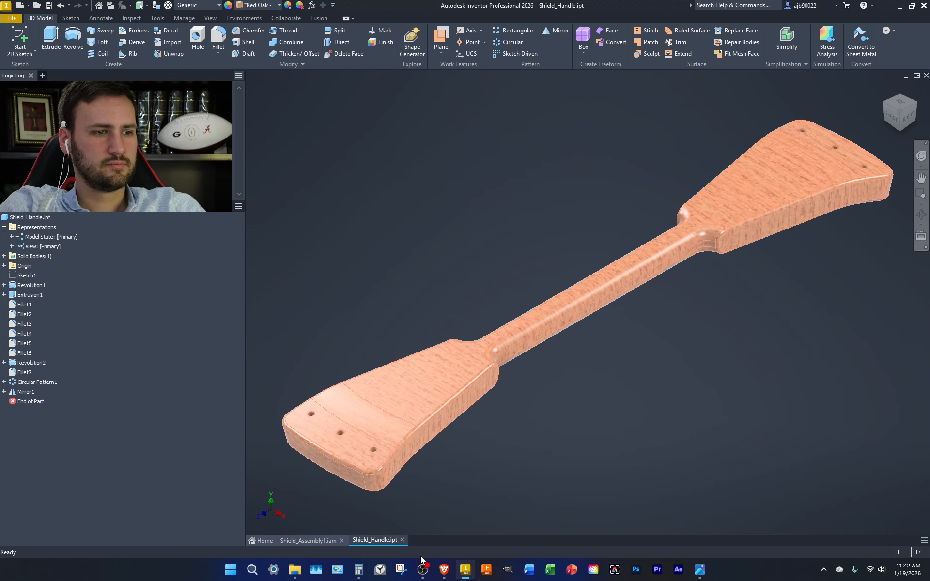
Replace the handle's Red Oak look with Default appearance and close it
left_click(261, 5)
scroll(266, 32, "up", 10)
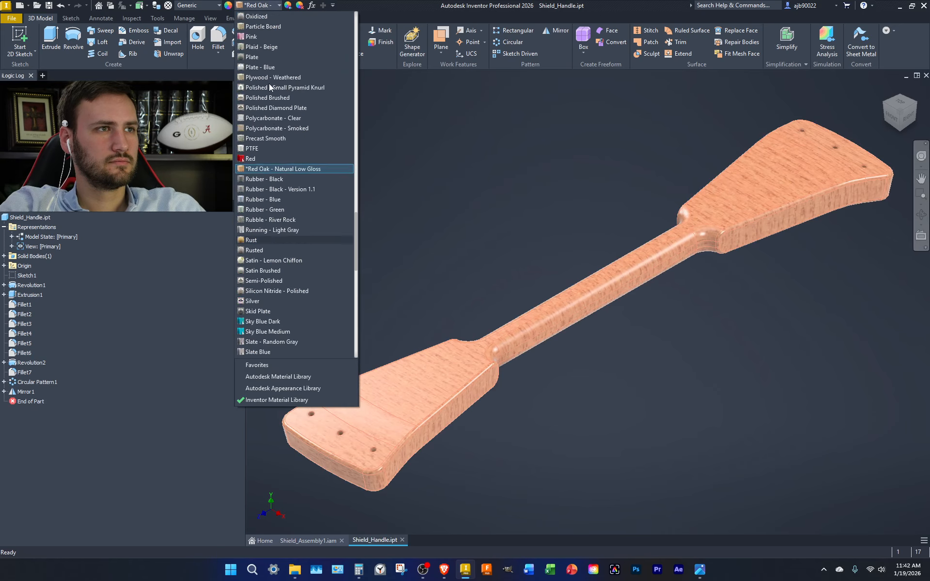
left_click(263, 17)
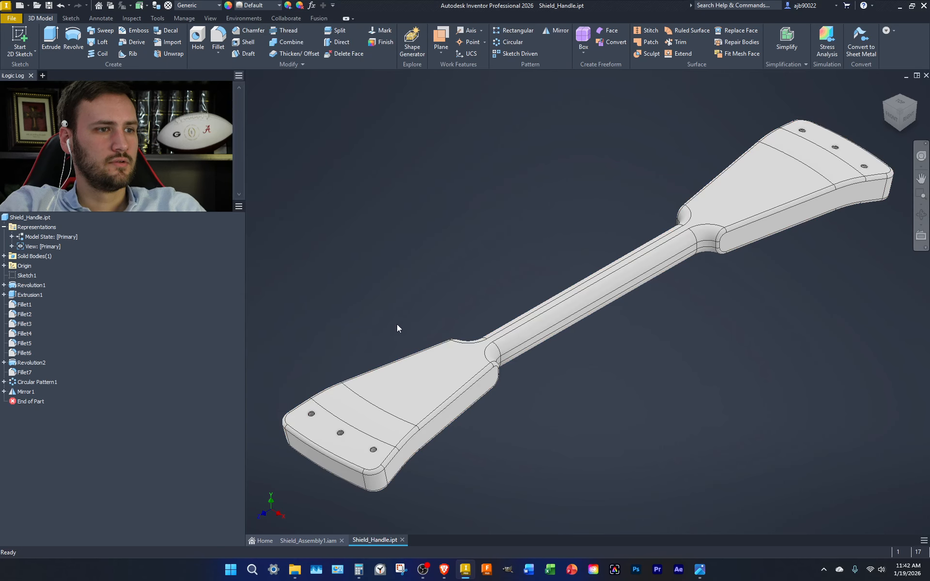
left_click(401, 539)
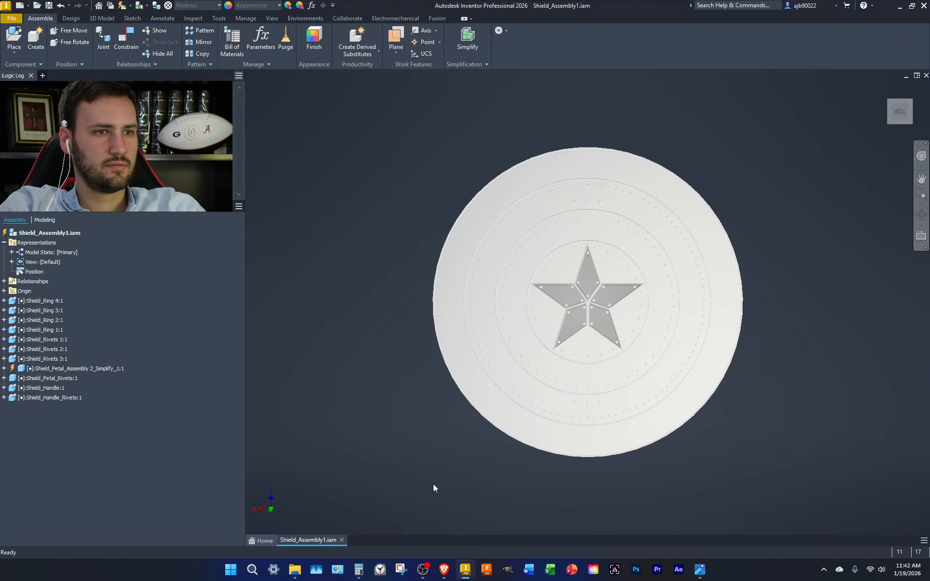
Run Local Update on Shield_Assembly1.iam and inspect the white shield's back and front
left_click(910, 102)
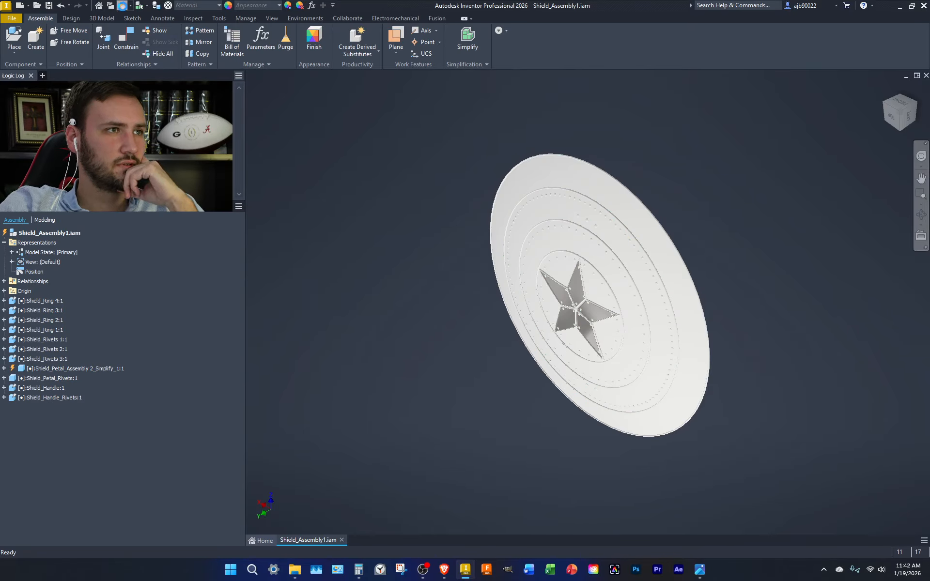
left_click(122, 5)
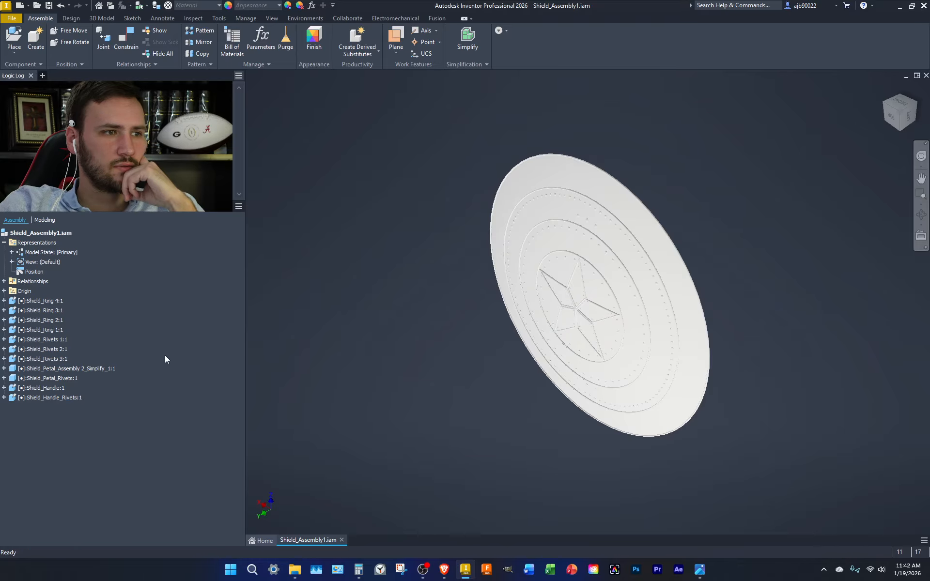
left_click(922, 111)
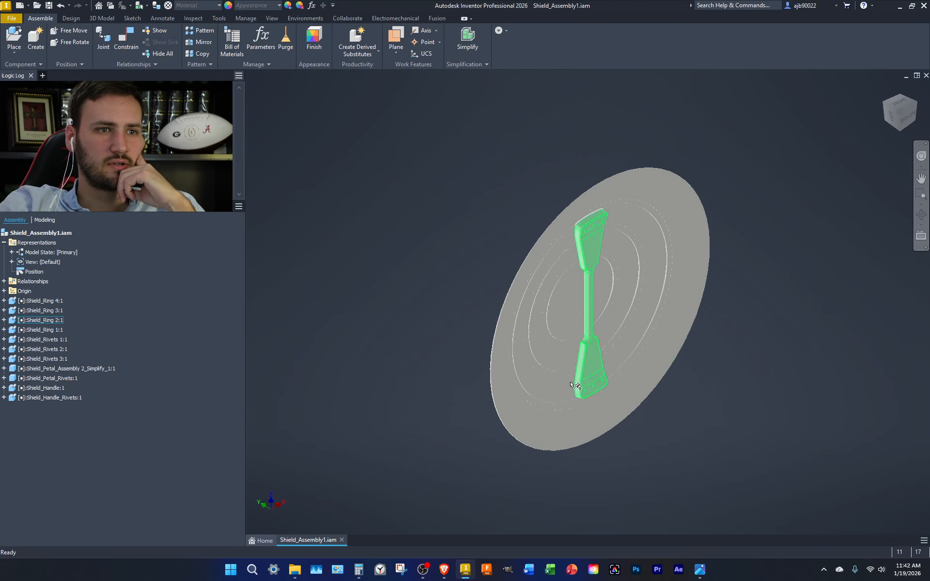
left_click(885, 103)
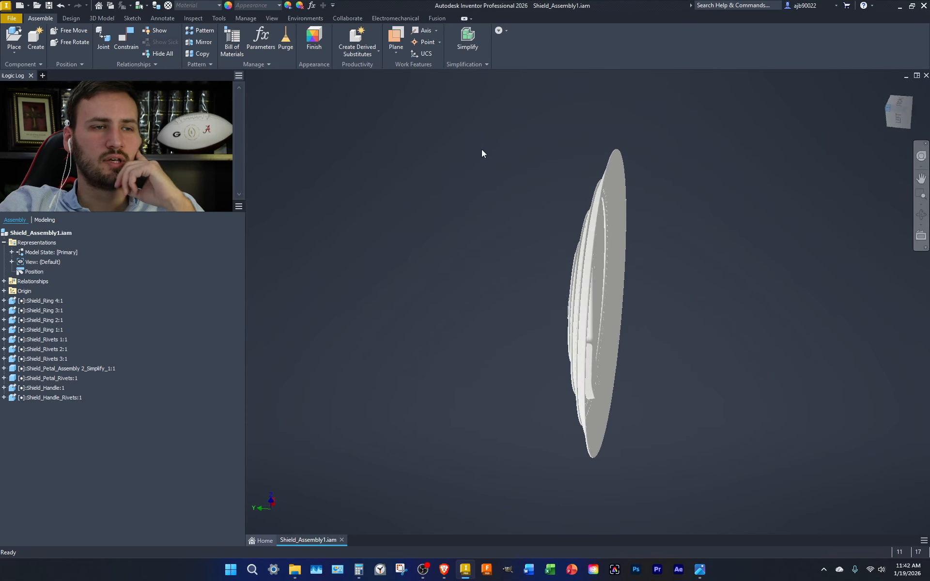
Save a copy of the assembly as STEP file Shield_Assembly1.stp with default STEP options
left_click(11, 18)
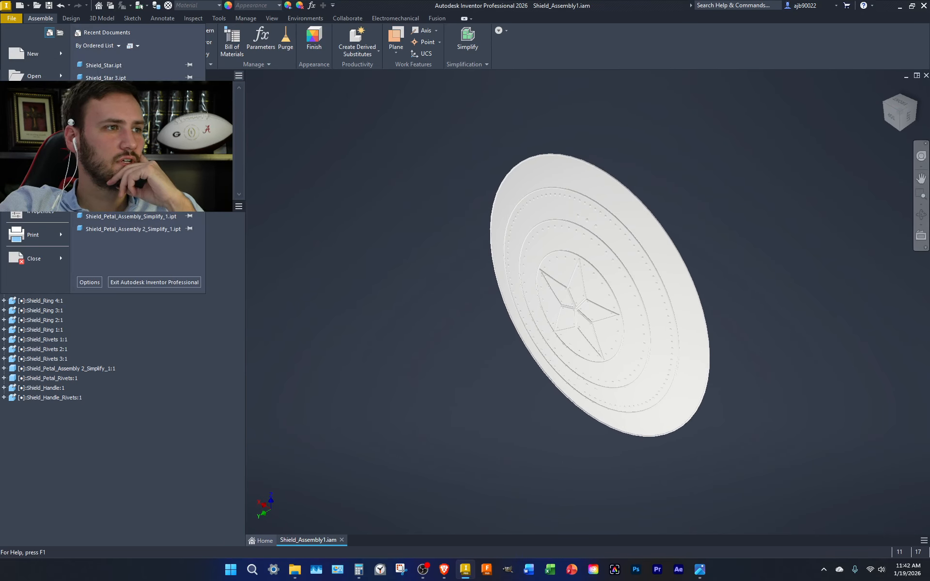
mouse_move(35, 144)
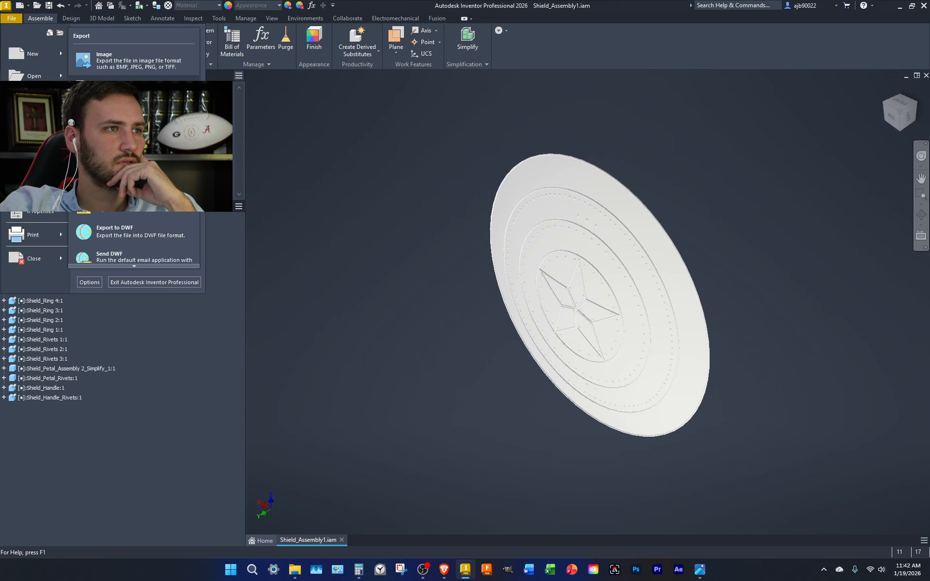
mouse_move(35, 121)
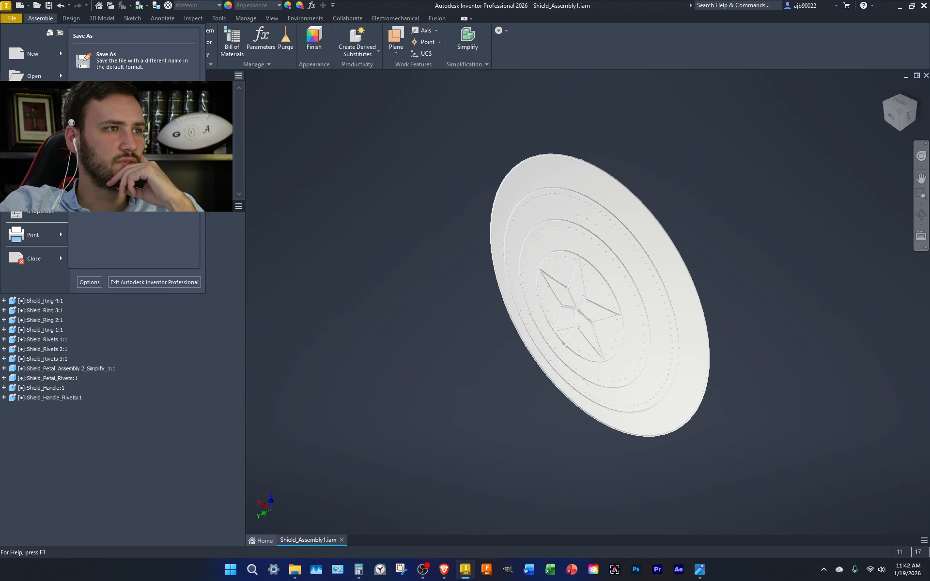
left_click(131, 88)
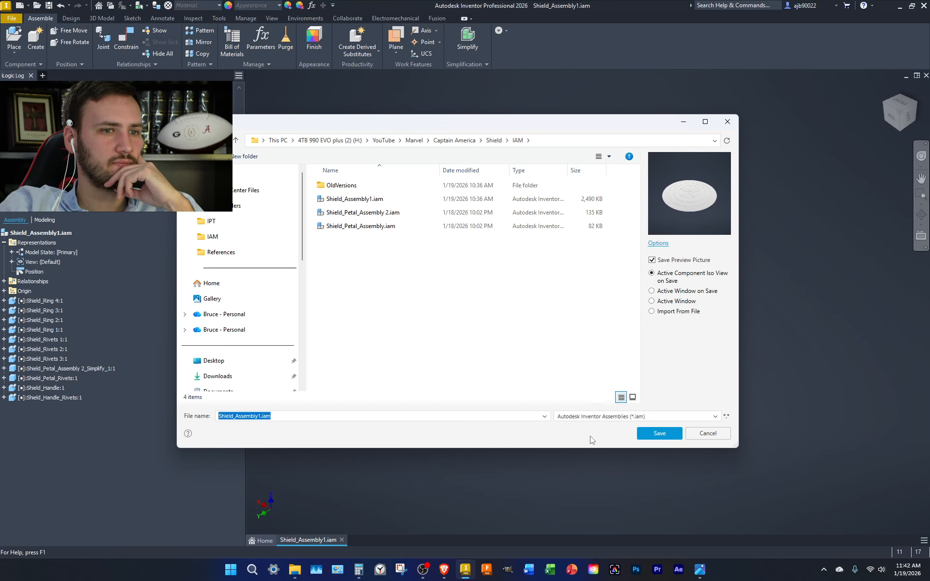
left_click(604, 417)
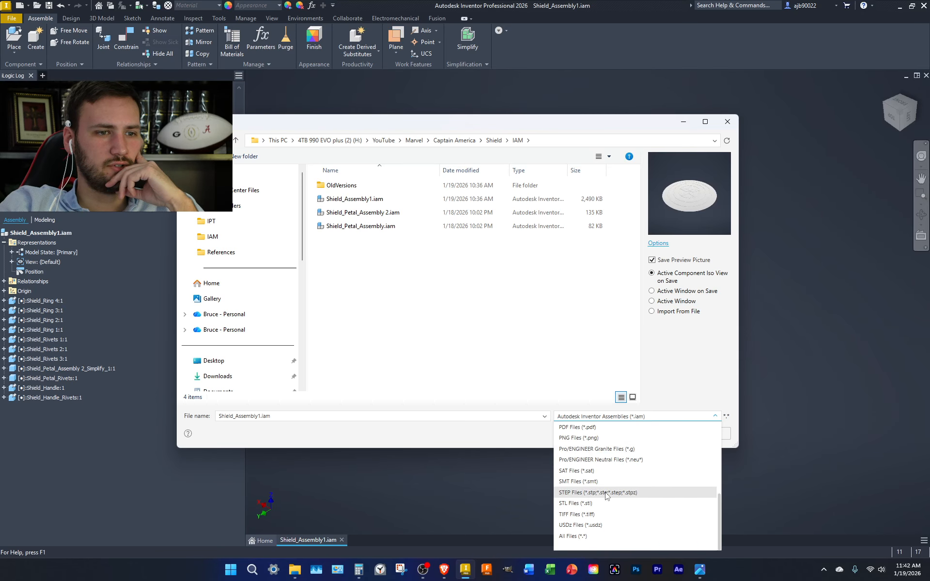
scroll(592, 499, "down", 4)
left_click(592, 496)
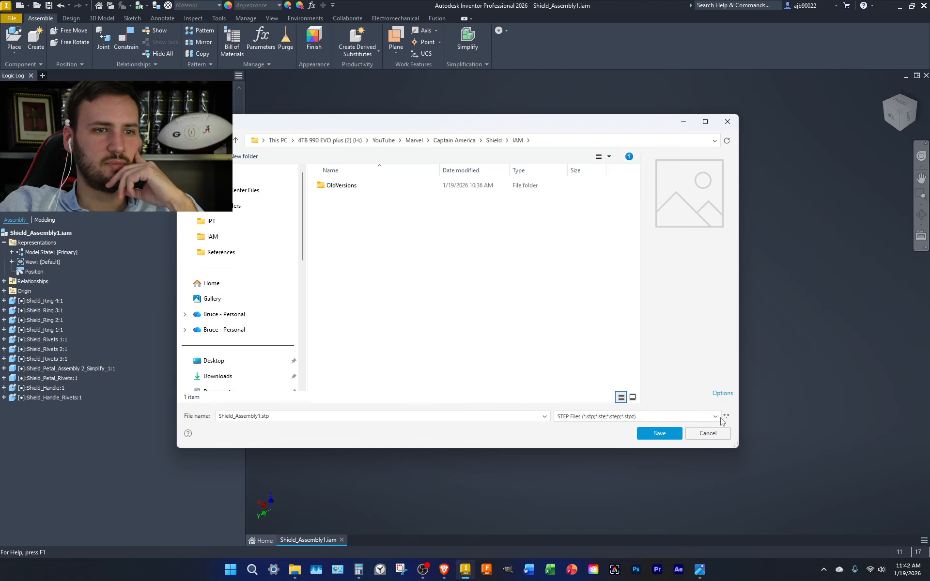
left_click(723, 394)
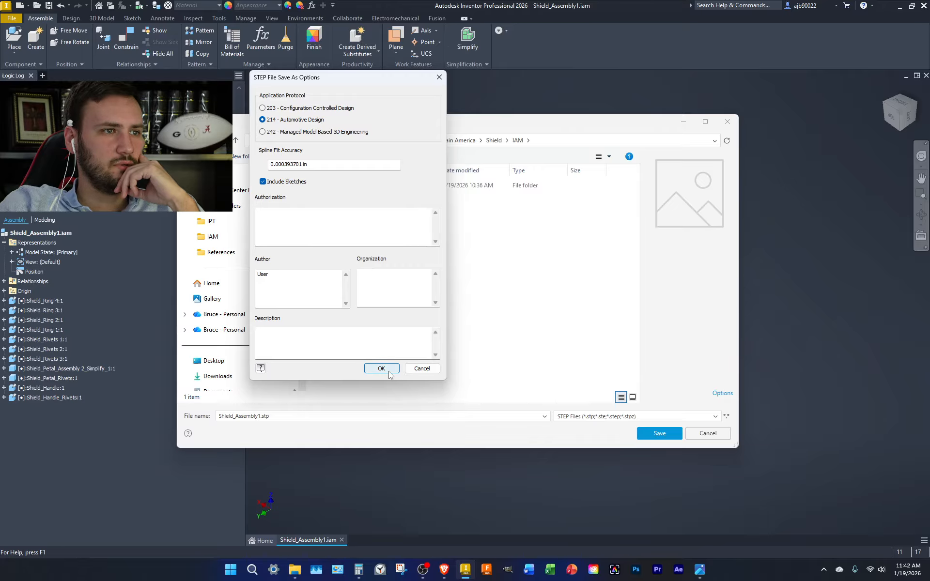
left_click(382, 369)
left_click(659, 433)
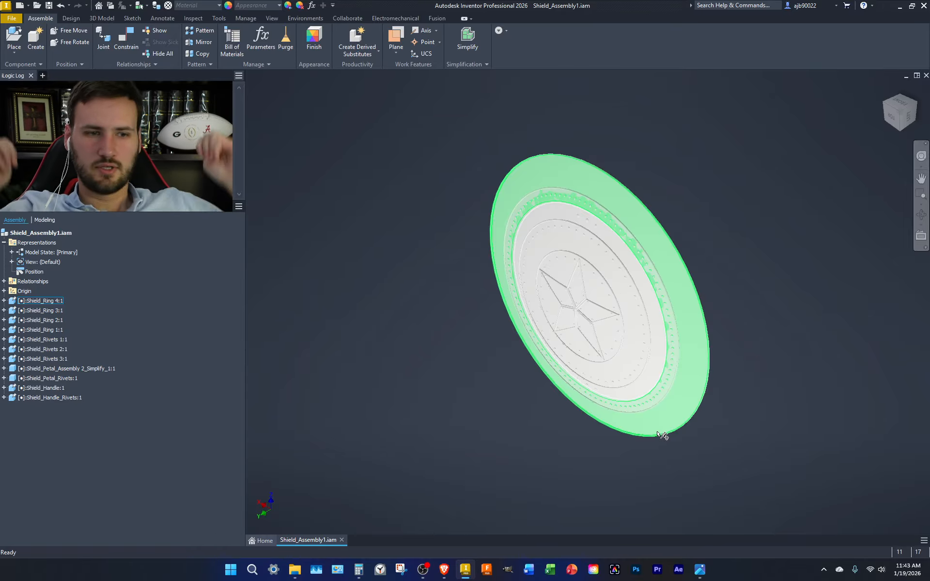
Launch Autodesk Fusion from its Windows taskbar icon
left_click(488, 575)
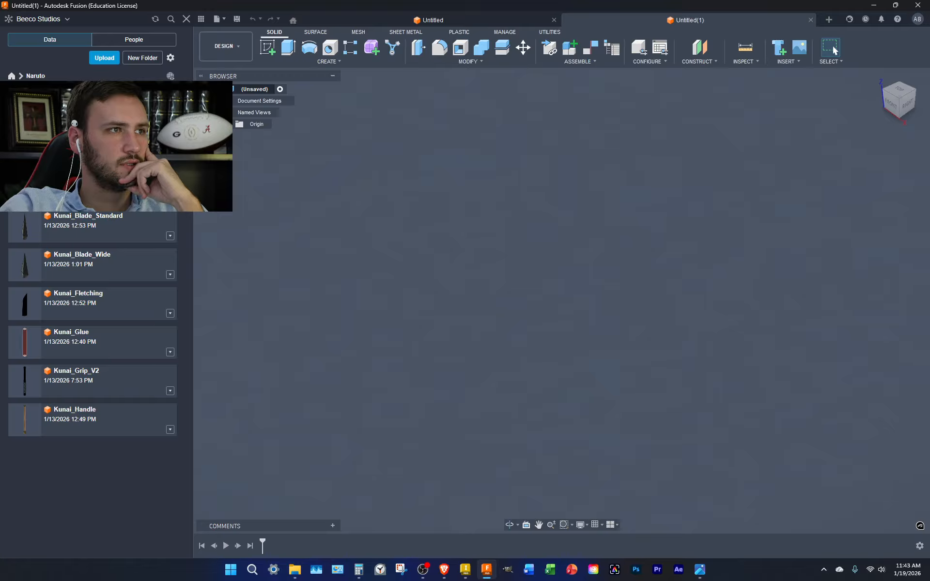
From All Projects, create a new project named 'Captain America'
left_click(11, 76)
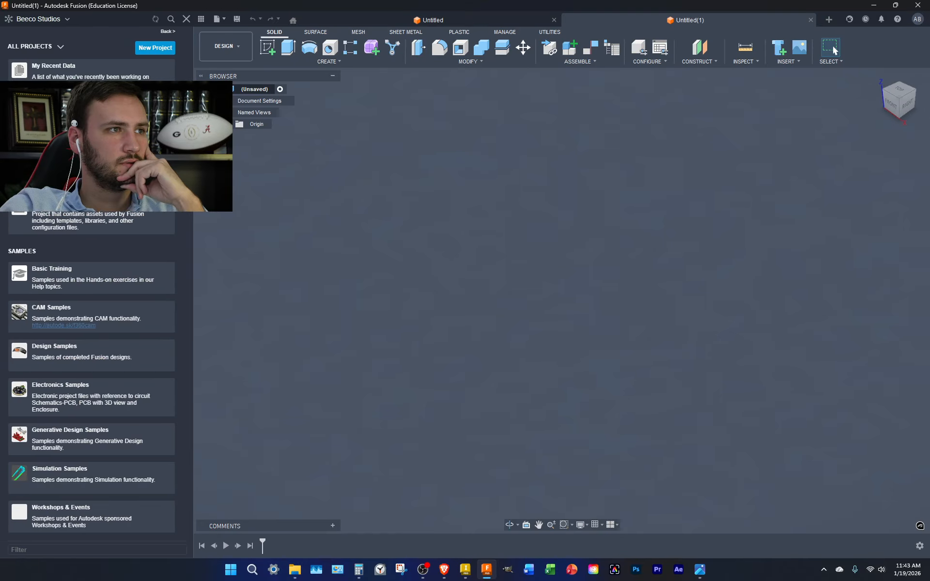
left_click(145, 51)
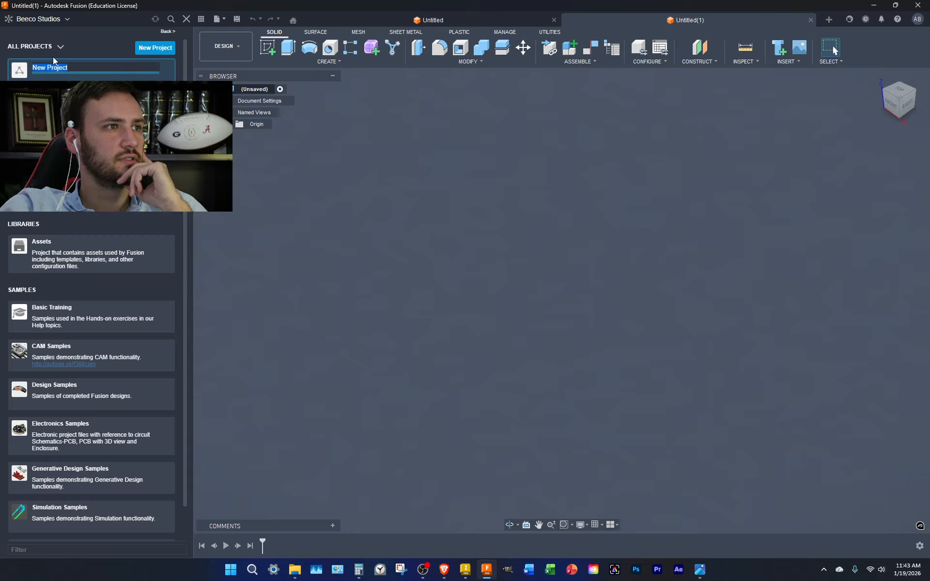
type("Captain ")
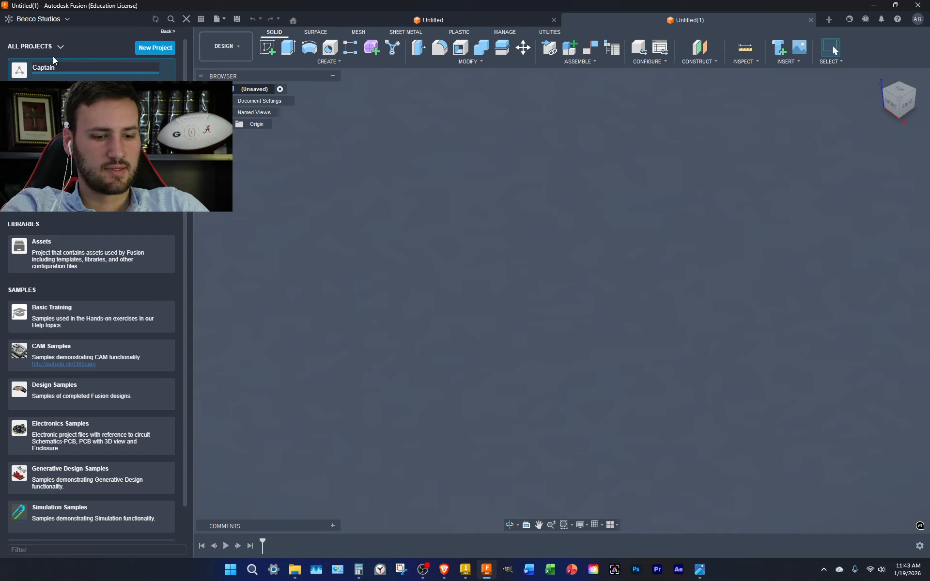
type("America")
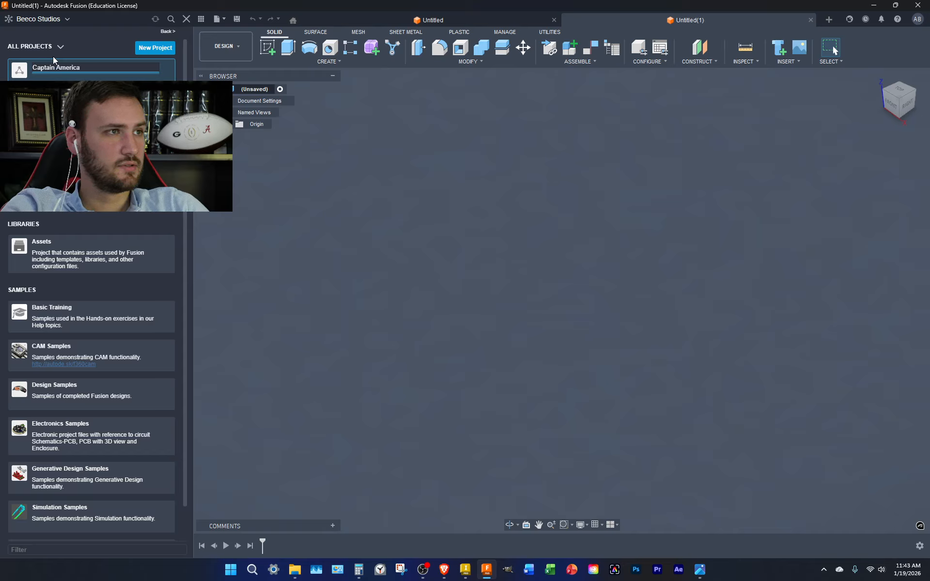
type("_")
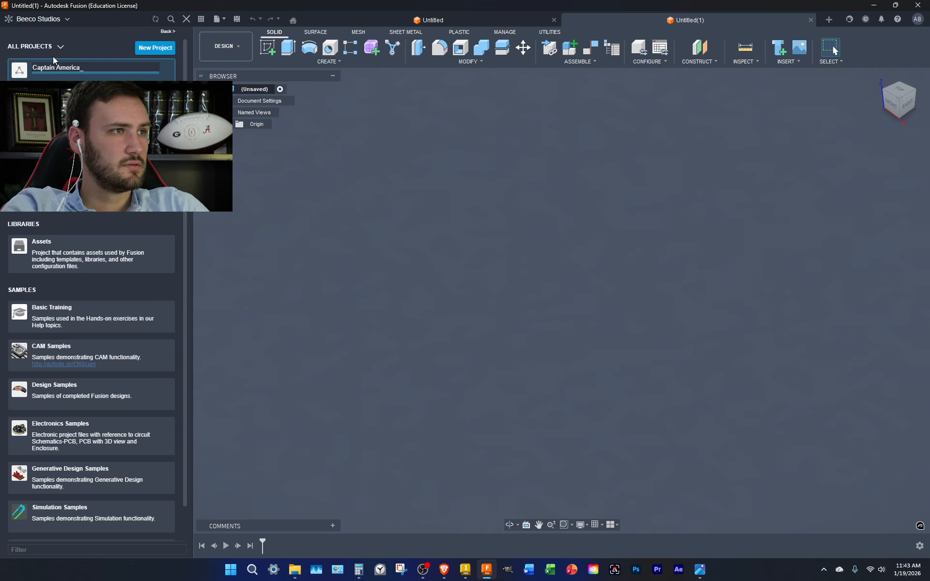
key("BackSpace")
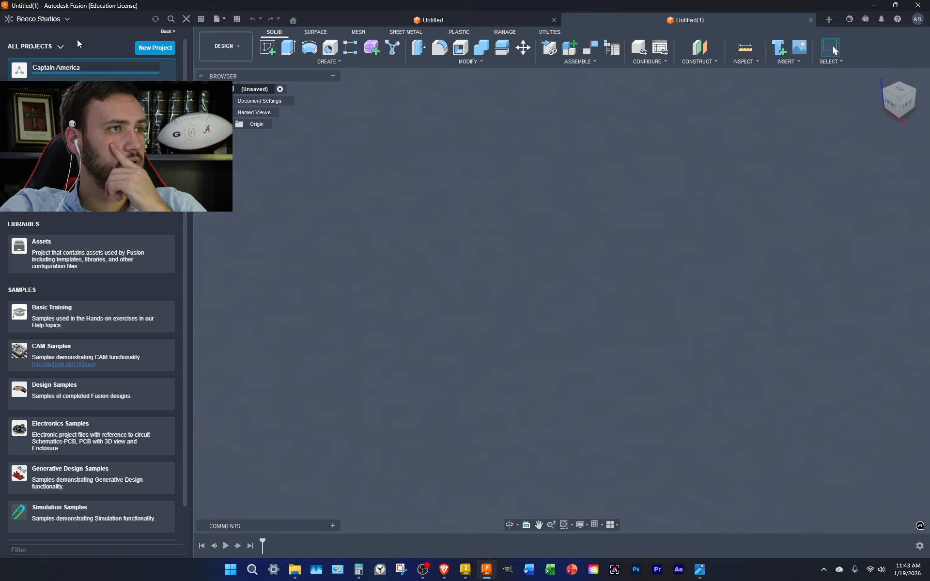
key("Return")
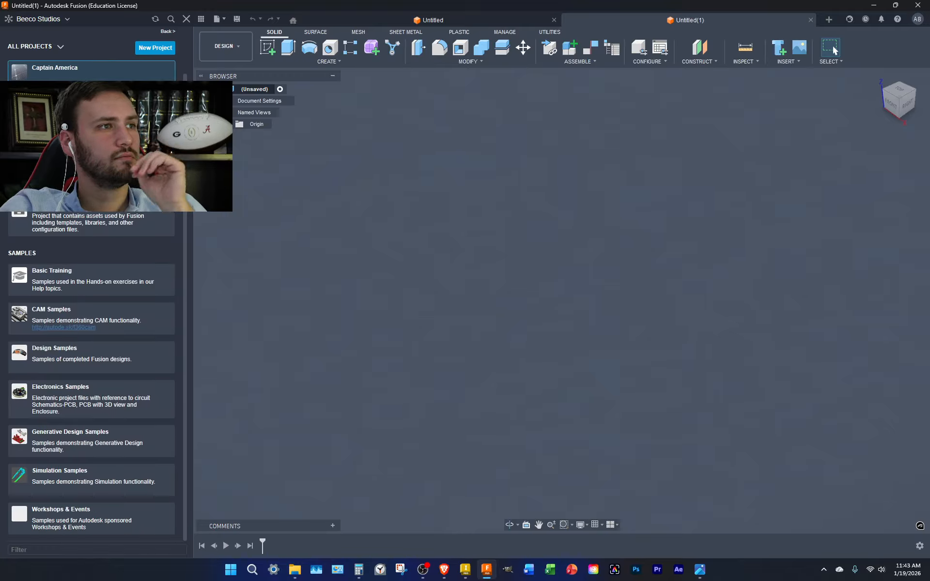
Open the Captain America project and start uploading a file from the computer
double_click(97, 84)
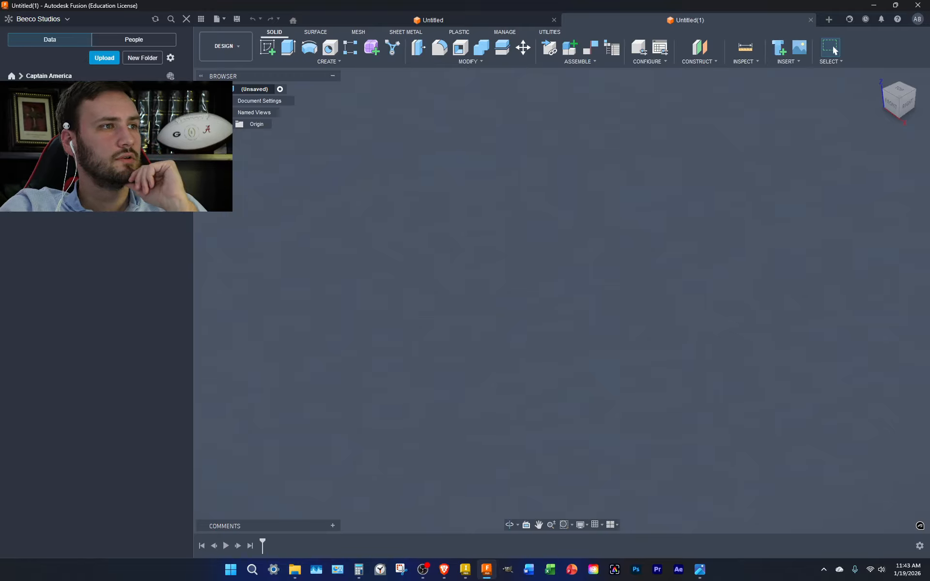
left_click(103, 58)
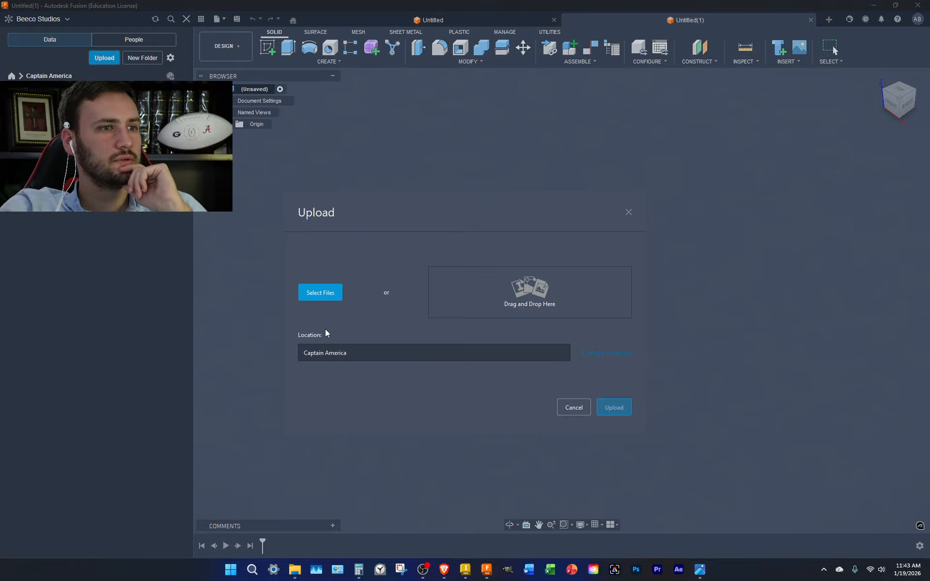
left_click(307, 293)
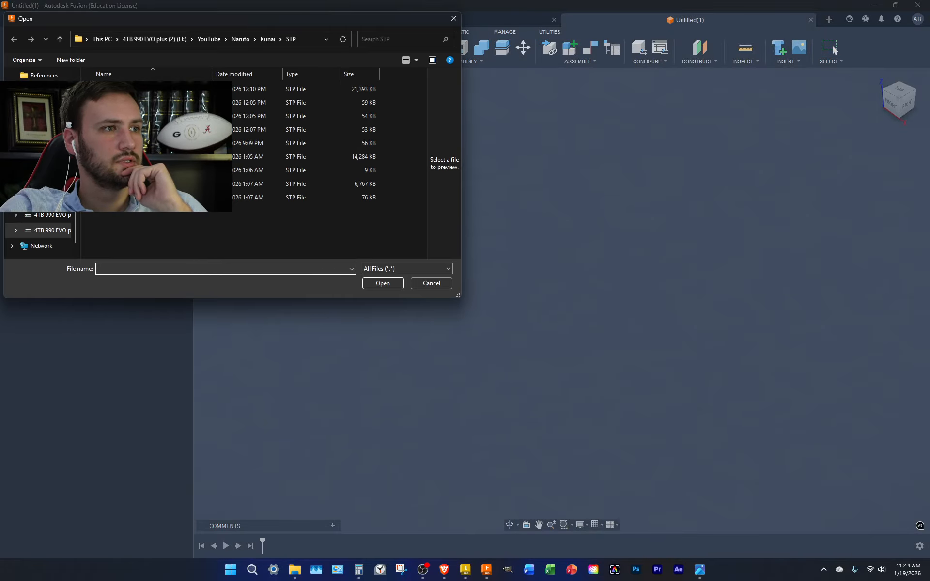
Browse to Marvel\Captain America\Shield\STP and select Shield_Assembly1.stp for upload
left_click(209, 39)
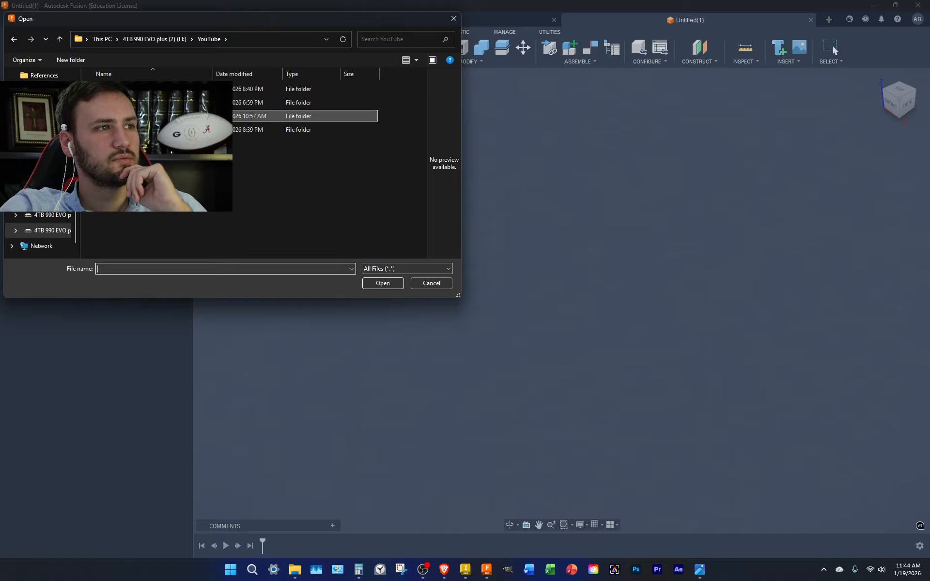
double_click(145, 103)
double_click(145, 89)
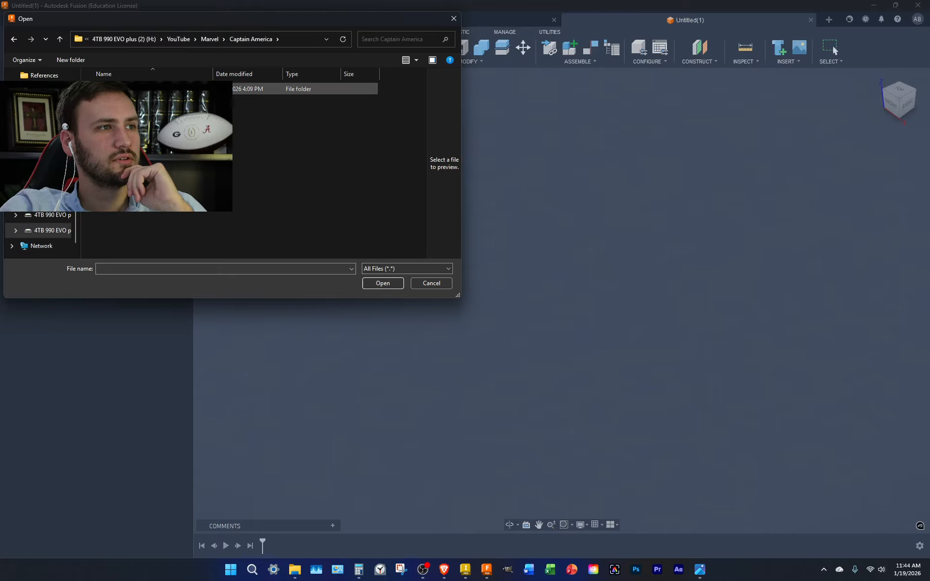
double_click(145, 90)
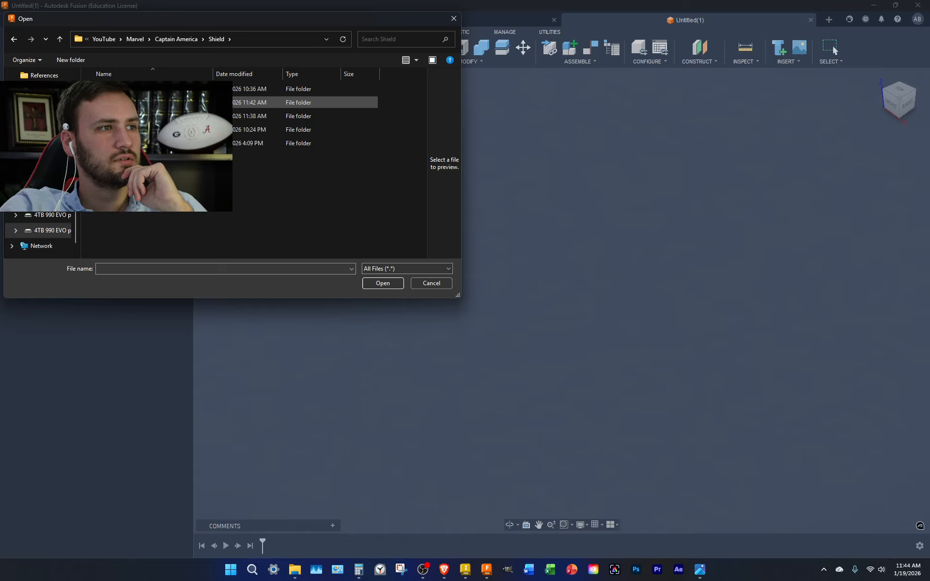
double_click(145, 89)
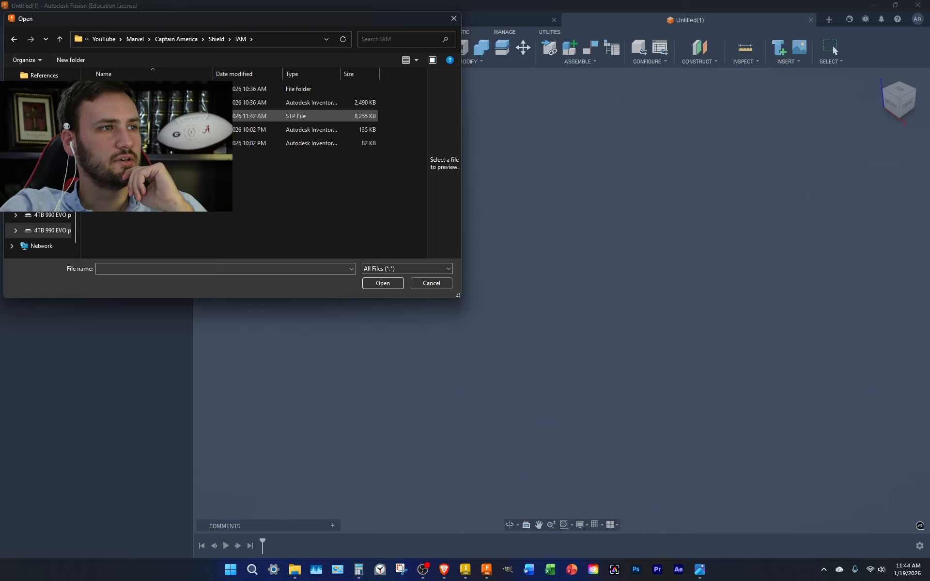
left_click(145, 117)
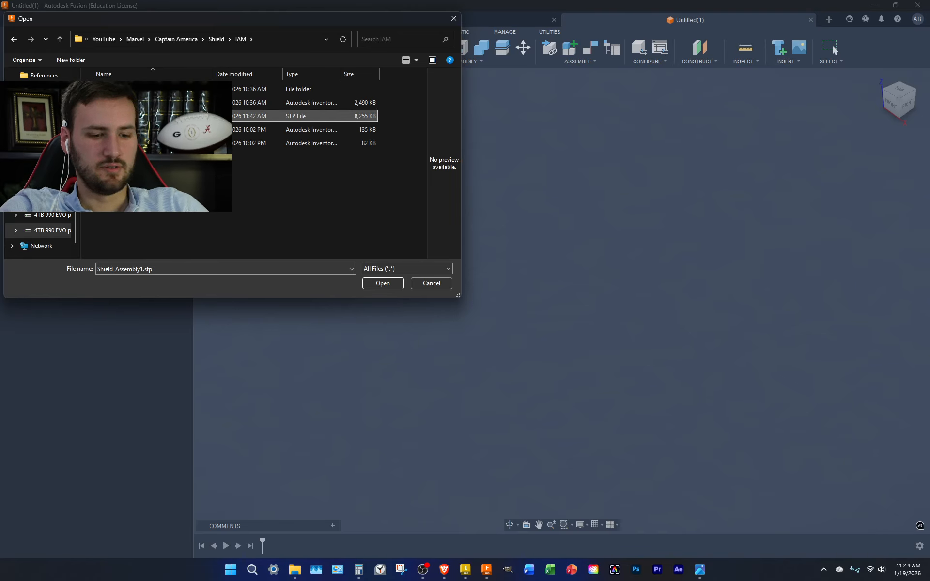
left_click(216, 38)
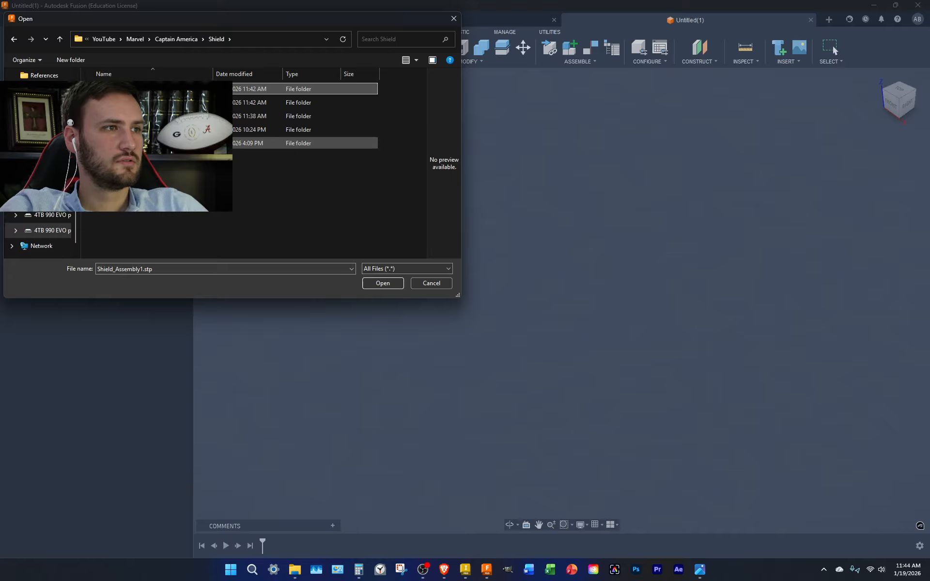
double_click(145, 143)
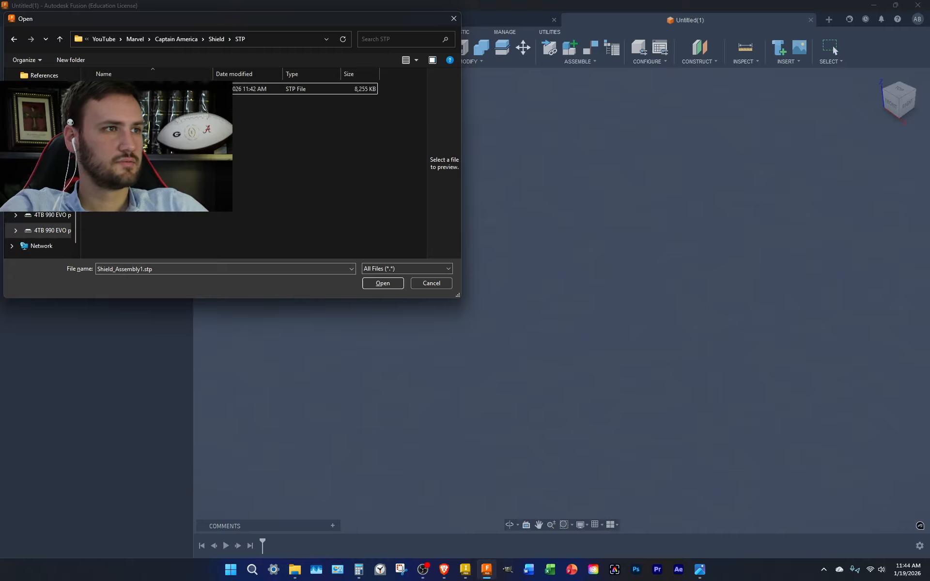
key("Return")
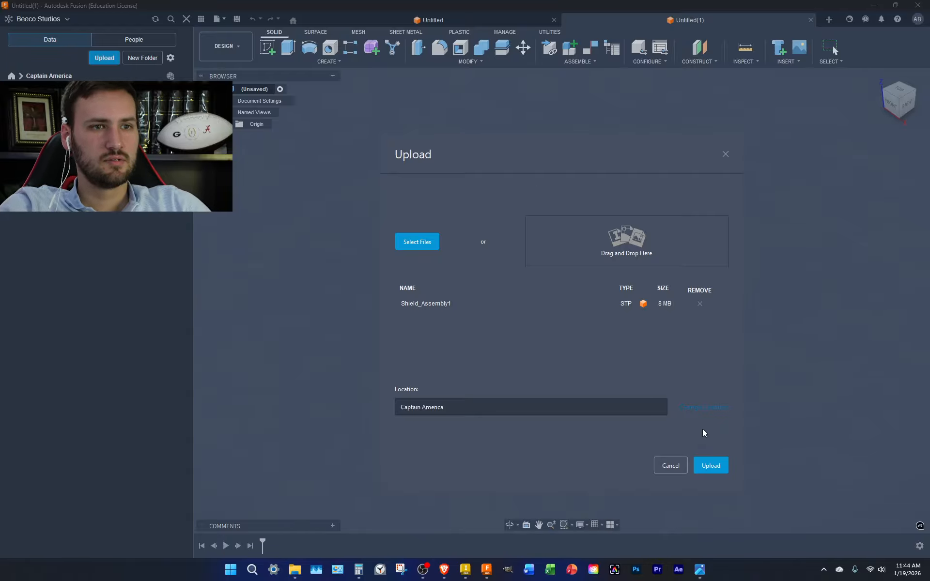
Upload Shield_Assembly1, open it in the Render workspace, and view it from an angled corner
left_click(710, 466)
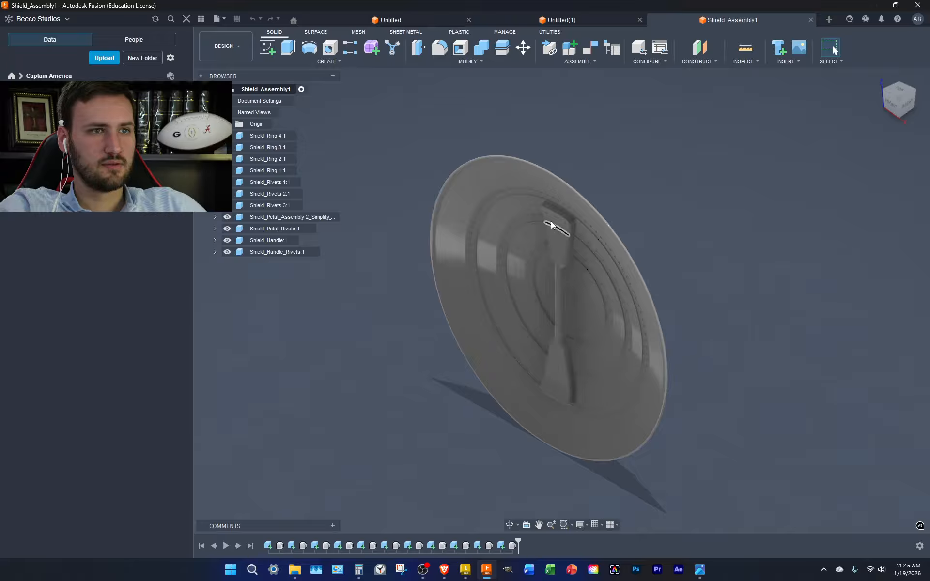
left_click(899, 85)
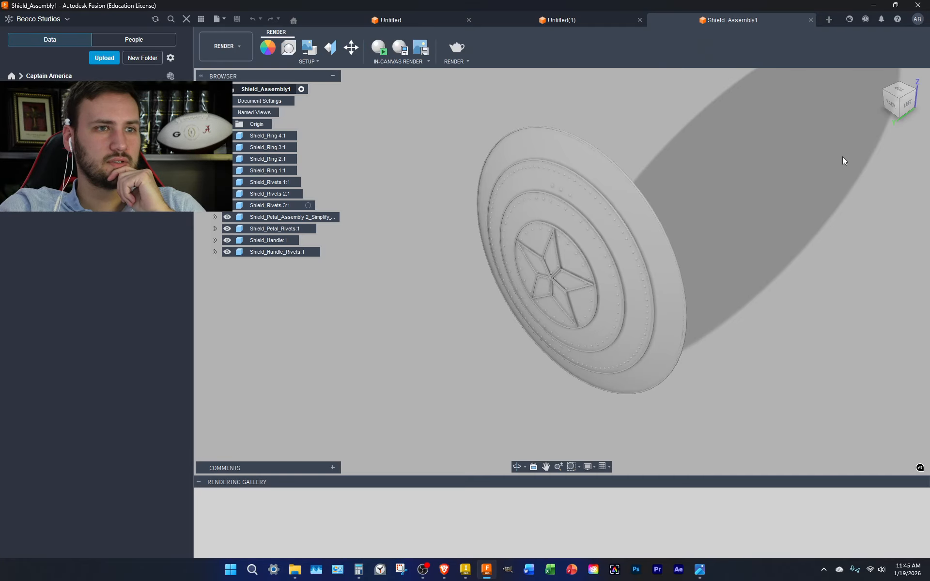
View the shield from the back, zoom in, open Appearance (A), and bring up the reference photos
left_click(890, 104)
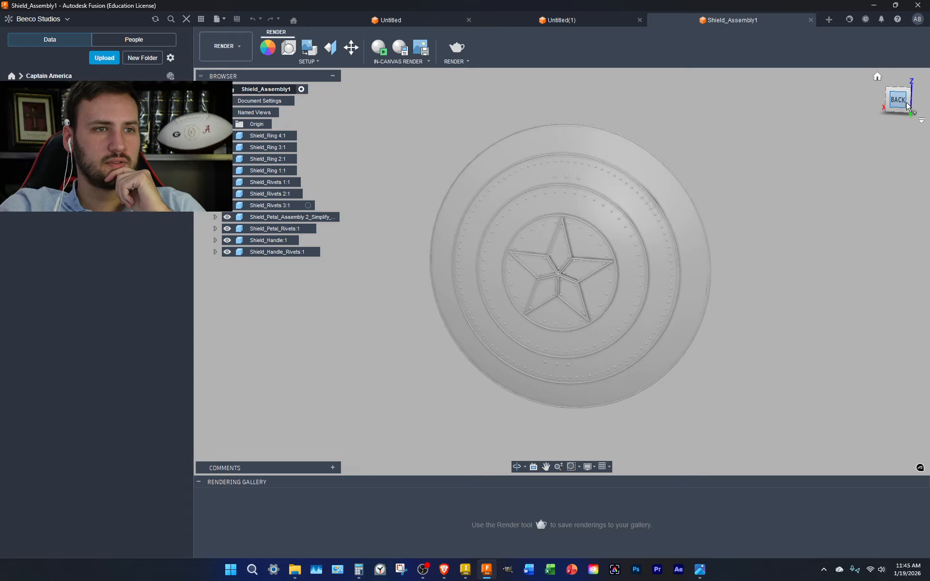
scroll(562, 253, "up", 5)
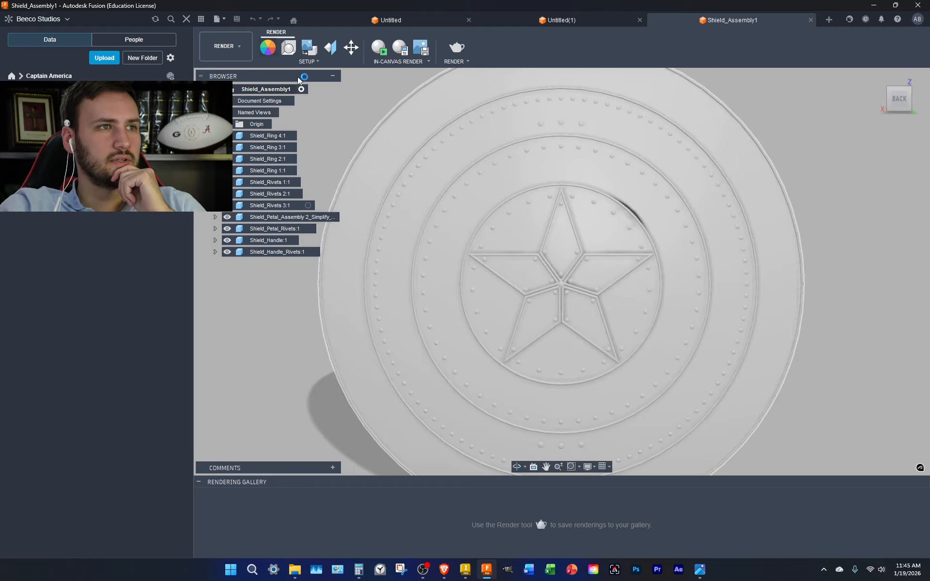
key("a")
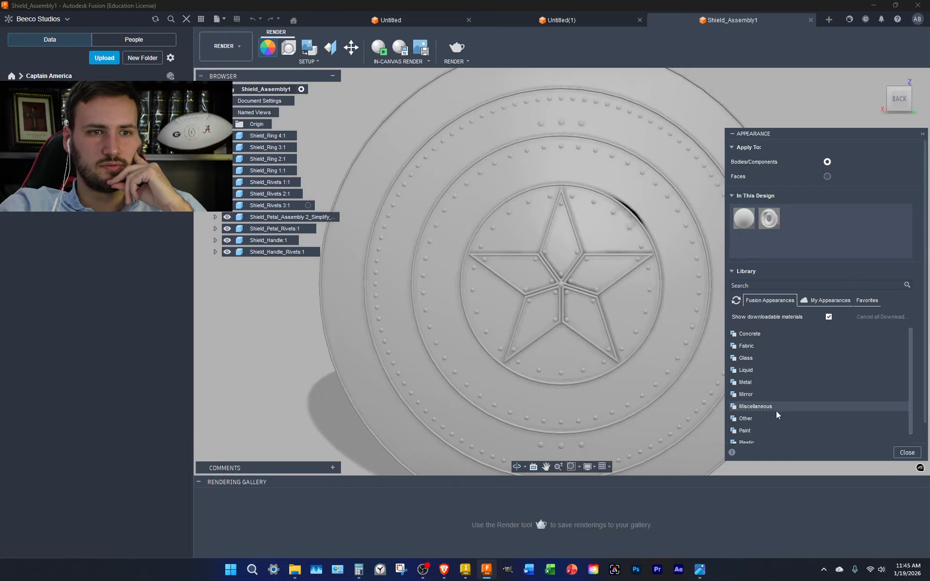
left_click(700, 569)
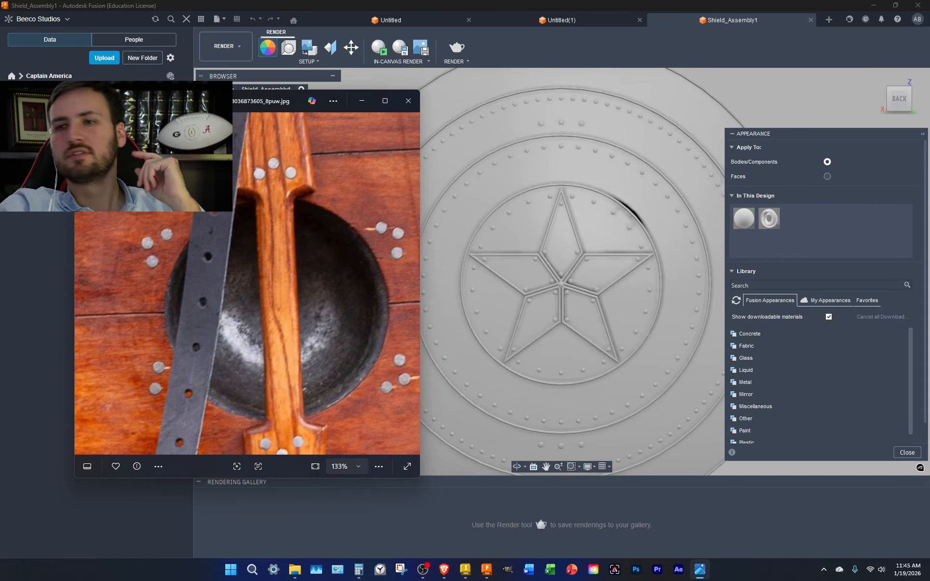
Page forward through the helmet, painted shield and leather-strap photos to the steel breastplate image
scroll(248, 253, "down", 5)
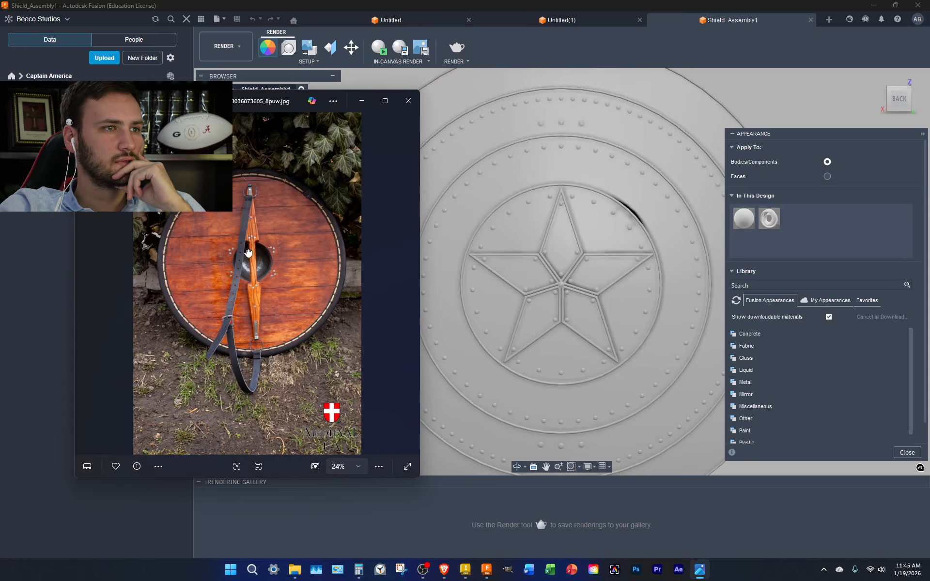
left_click(83, 285)
left_click(83, 285)
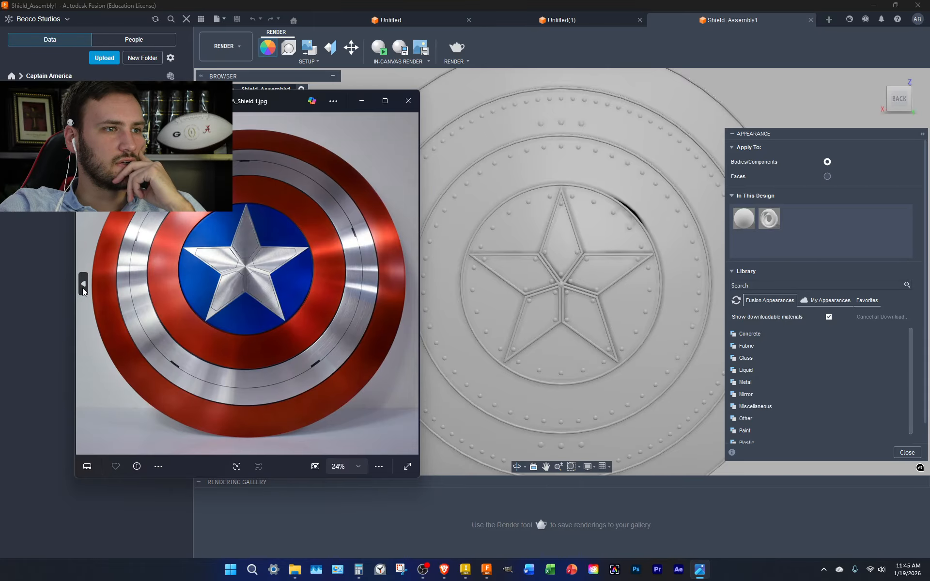
left_click(83, 285)
left_click(82, 286)
left_click(82, 288)
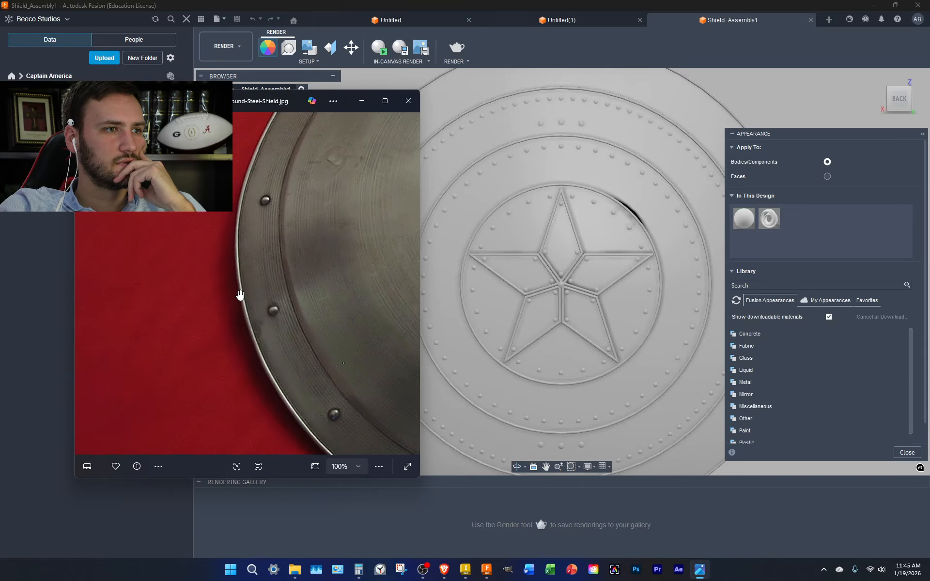
scroll(248, 293, "down", 5)
left_click(411, 284)
left_click(411, 284)
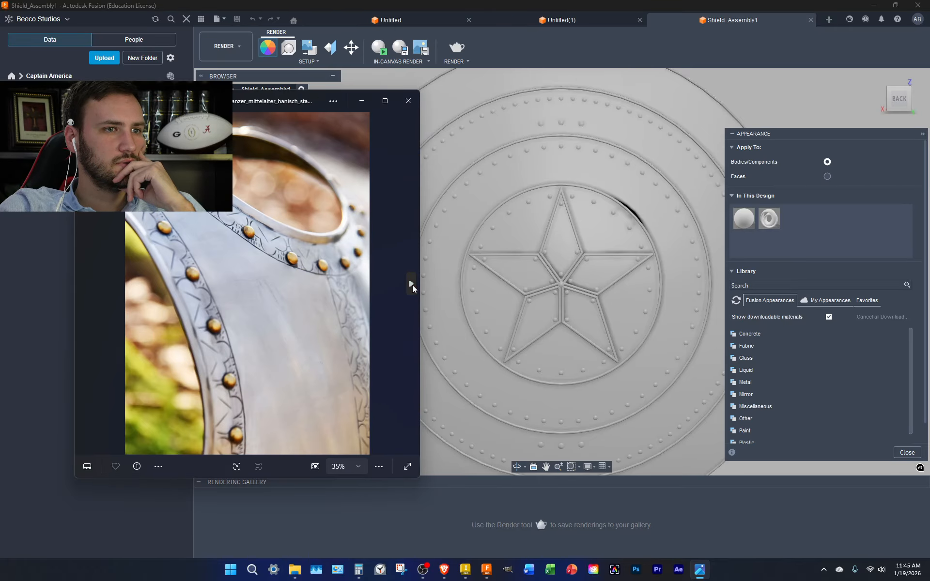
left_click(411, 284)
left_click(411, 284)
left_click(411, 284)
left_click(412, 284)
left_click(411, 285)
left_click(411, 285)
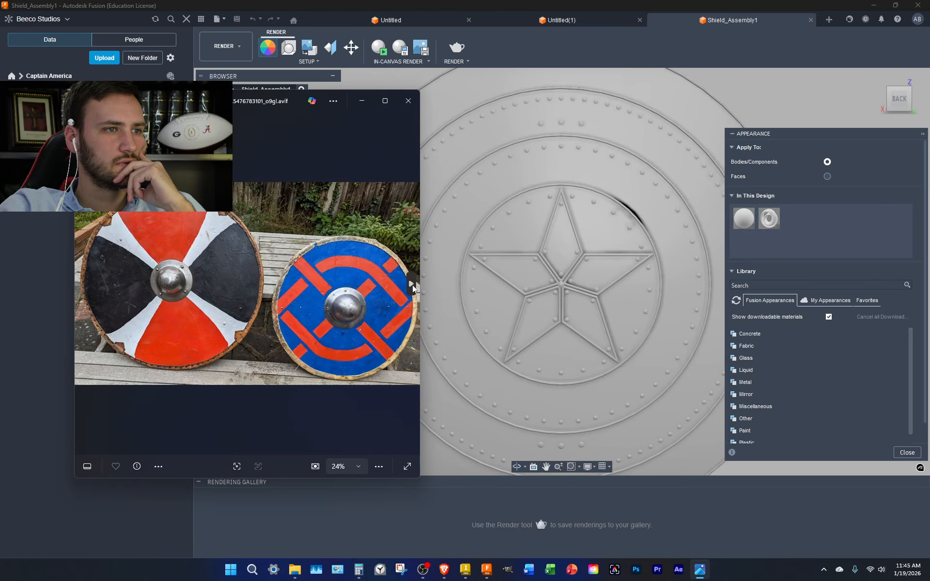
left_click(411, 284)
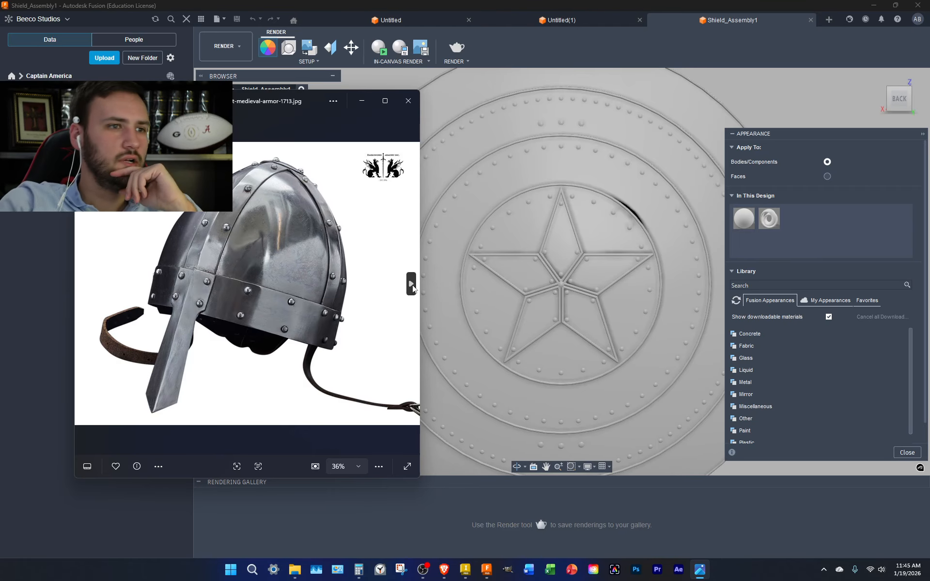
left_click(411, 285)
left_click(411, 284)
left_click(411, 284)
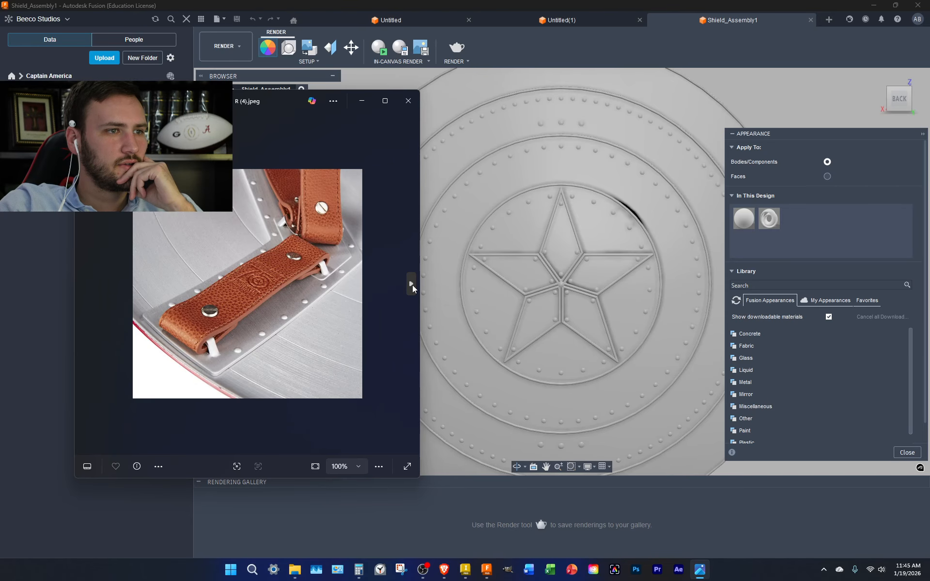
left_click(411, 284)
left_click(411, 284)
left_click(411, 284)
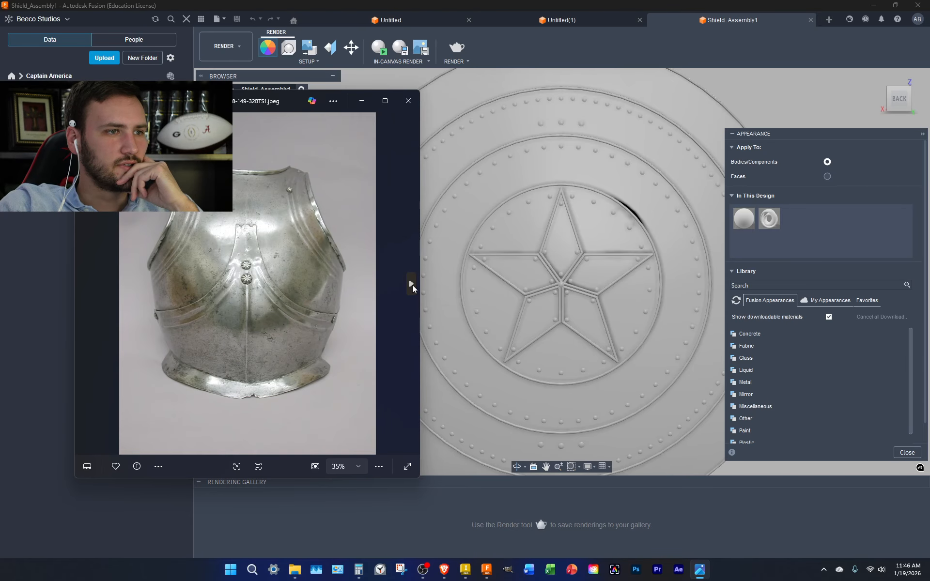
left_click(411, 284)
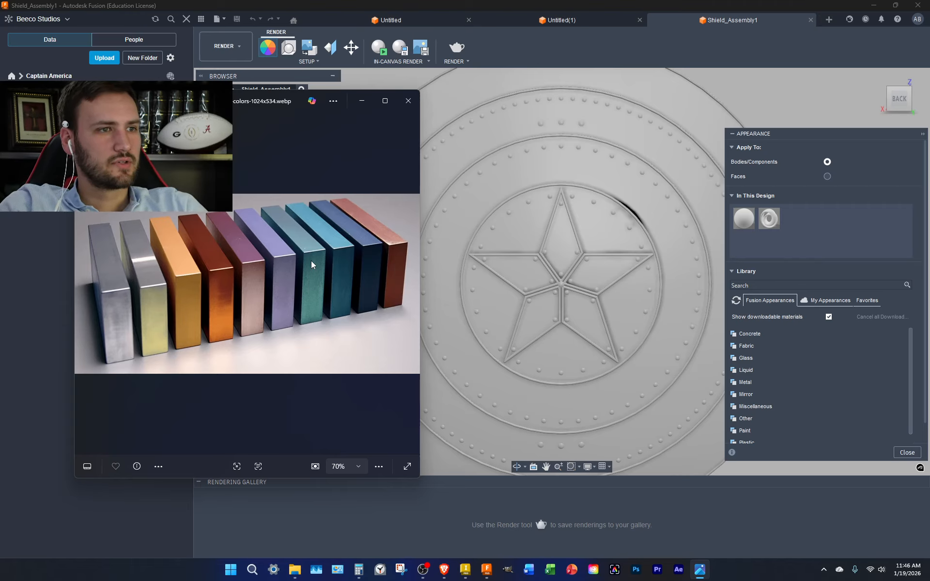
Expand Metal > Steel in the library and download Steel - Brushed Radial Overlap
left_click(760, 382)
scroll(771, 410, "down", 3)
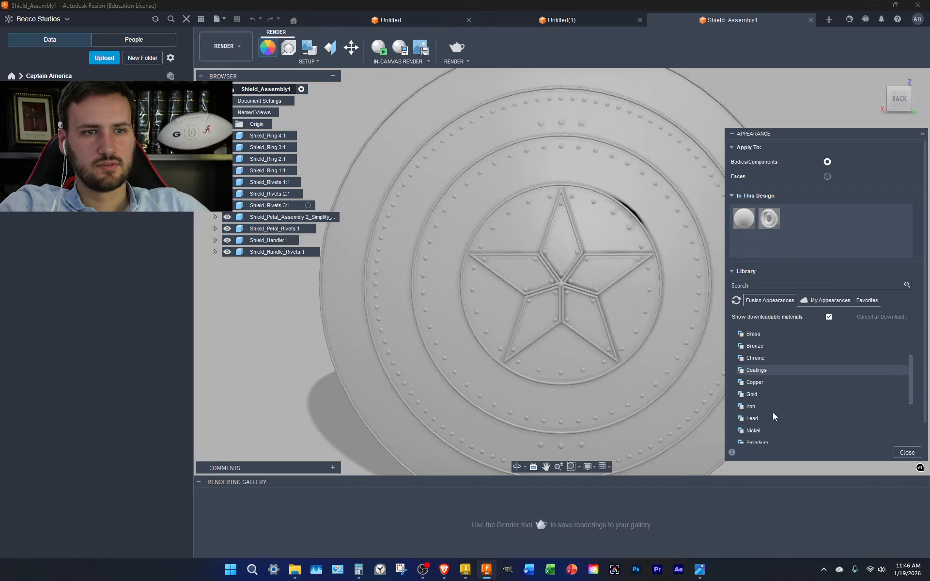
scroll(772, 406, "down", 1)
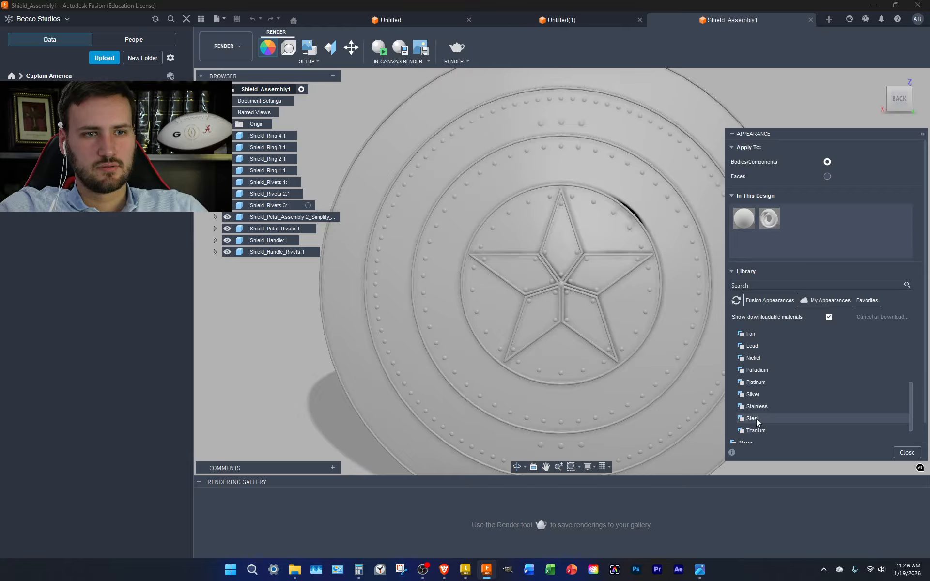
left_click(755, 420)
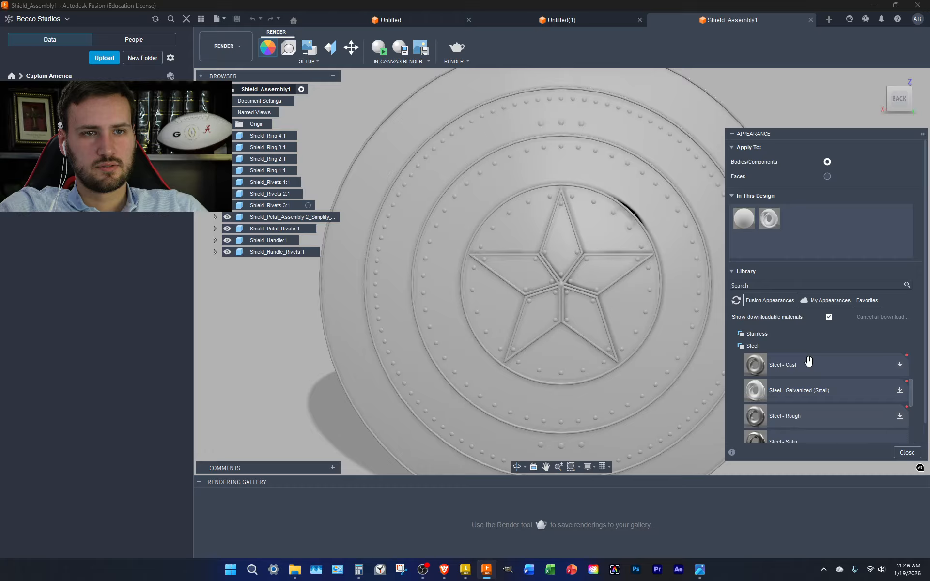
scroll(814, 383, "up", 1)
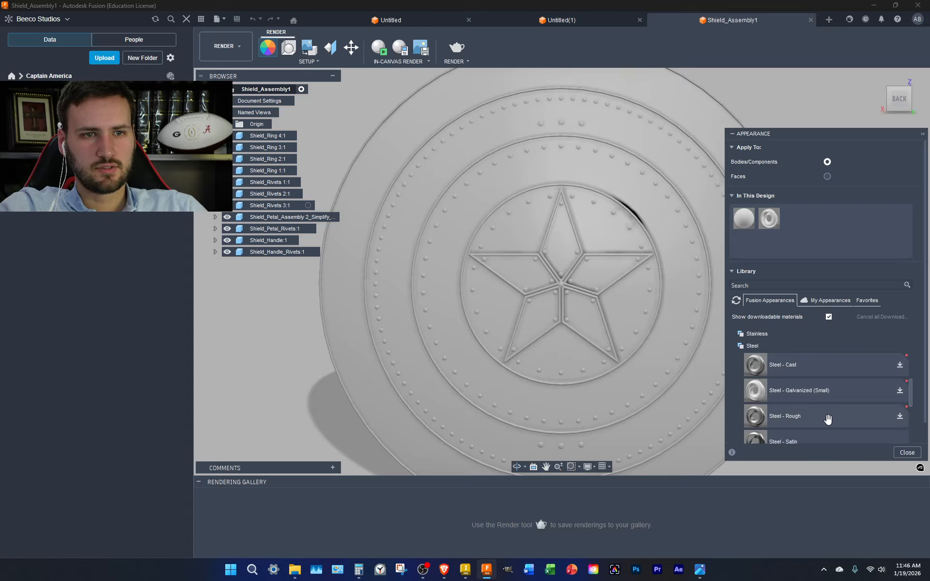
scroll(827, 419, "down", 1)
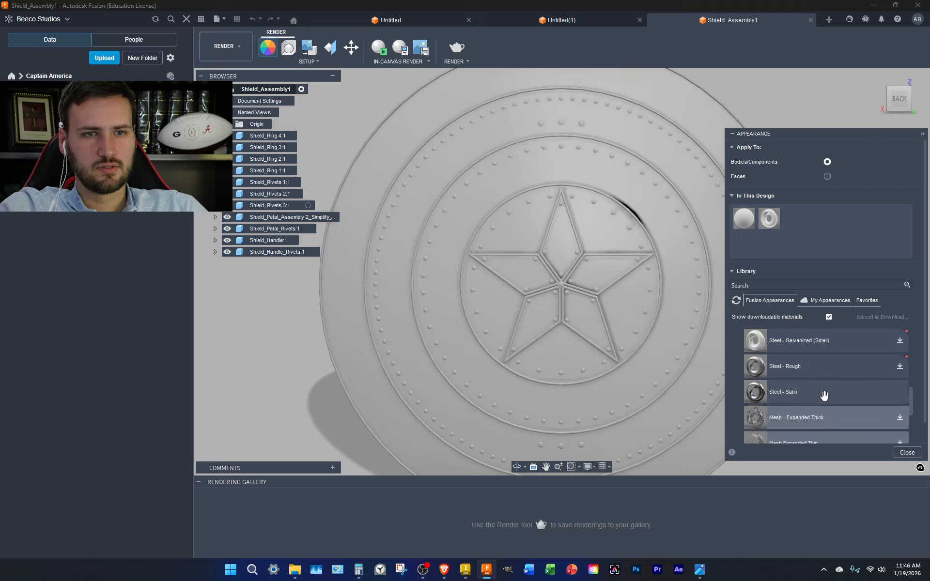
scroll(823, 395, "down", 1)
scroll(825, 396, "down", 1)
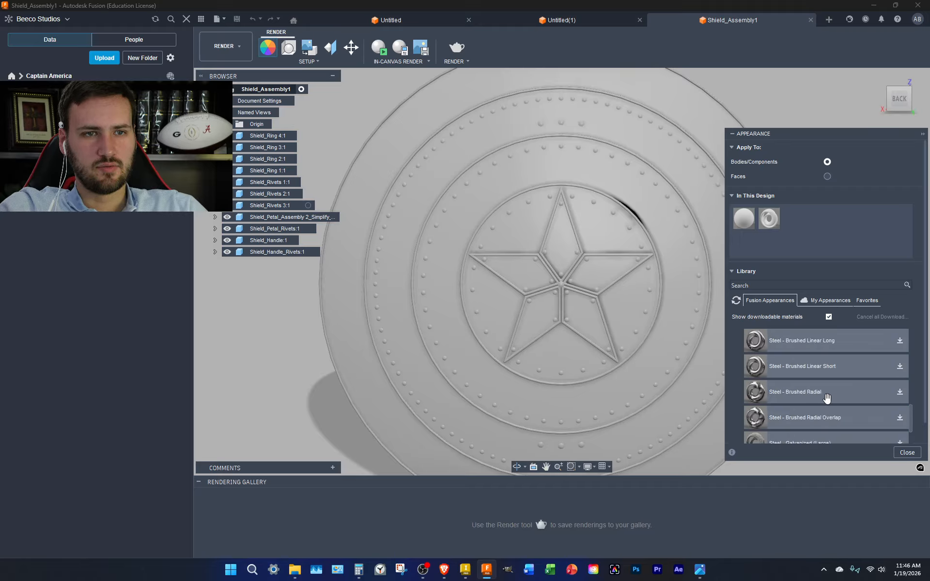
scroll(827, 399, "up", 4)
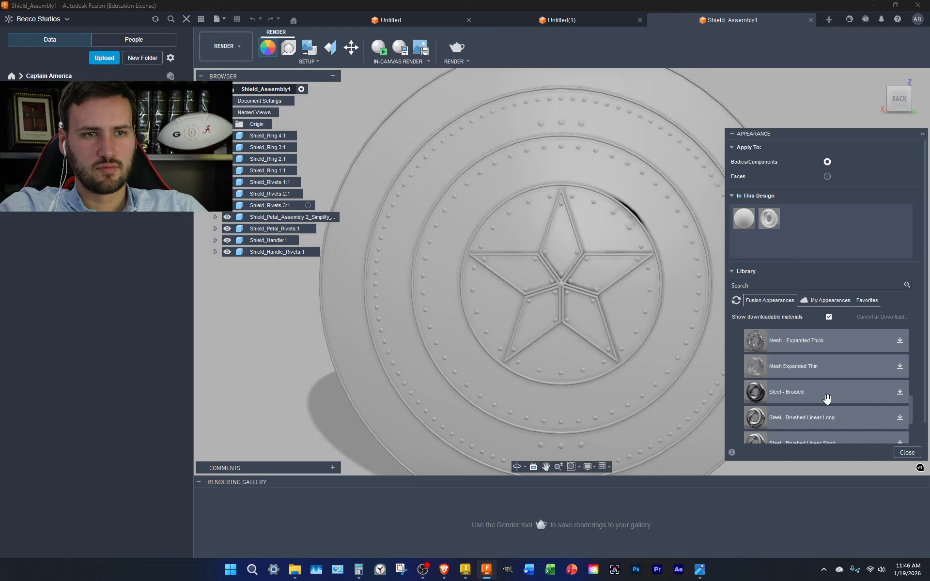
scroll(827, 391, "down", 1)
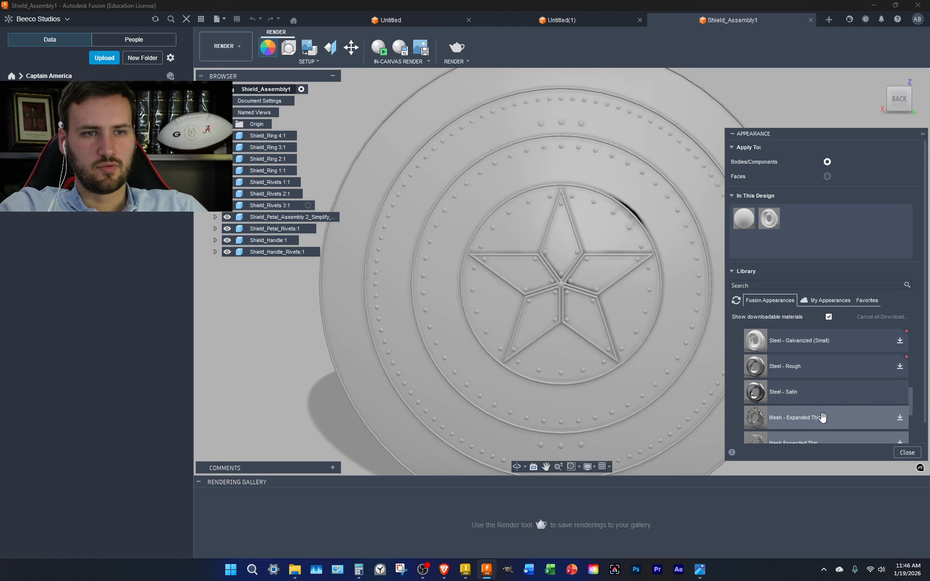
scroll(835, 396, "down", 1)
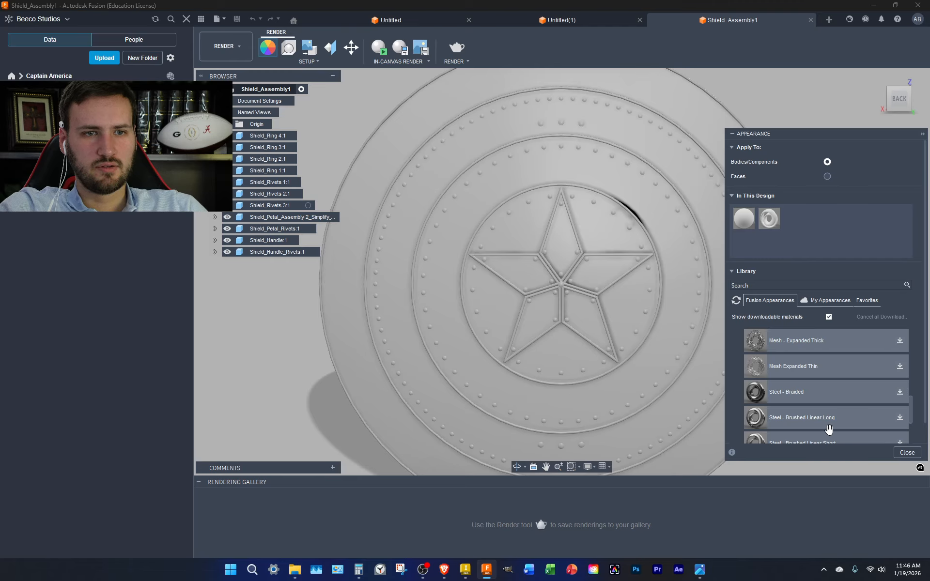
scroll(828, 429, "down", 3)
left_click(900, 418)
Add Brushed Radial Overlap, Brushed Radial, Brushed Linear Short and Brushed Linear Long steels to the design
scroll(887, 419, "down", 3)
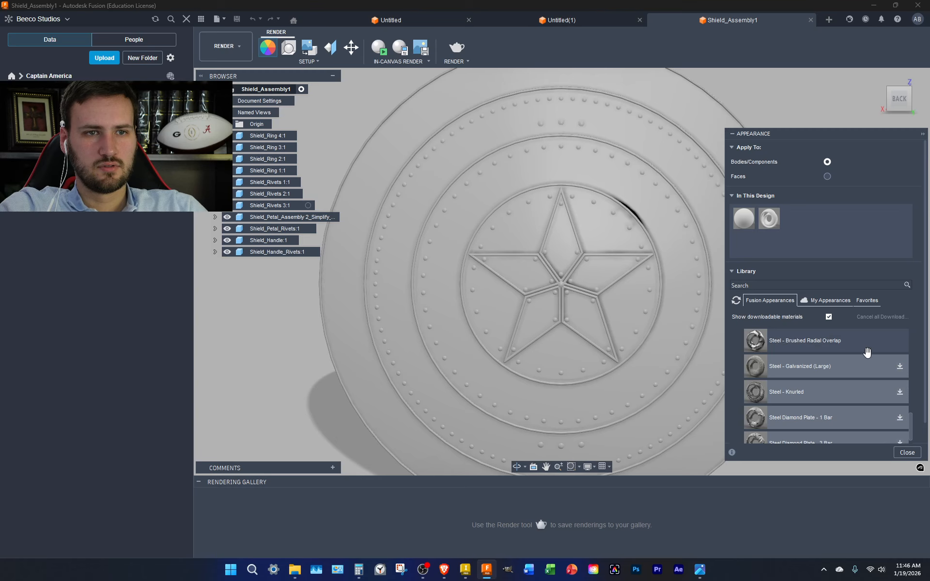
scroll(848, 431, "up", 3)
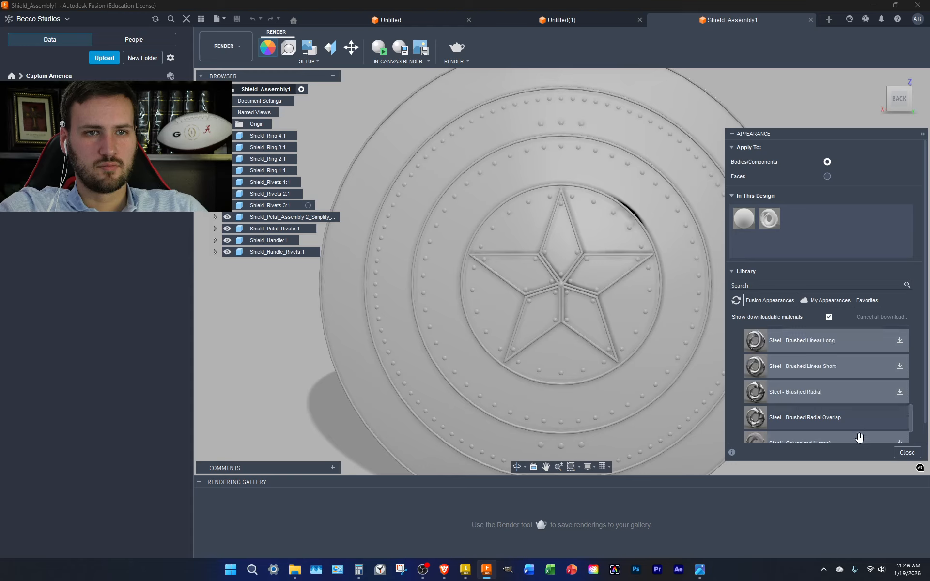
mouse_move(851, 425)
left_mouse_down()
mouse_move(857, 401)
mouse_move(829, 235)
left_mouse_up()
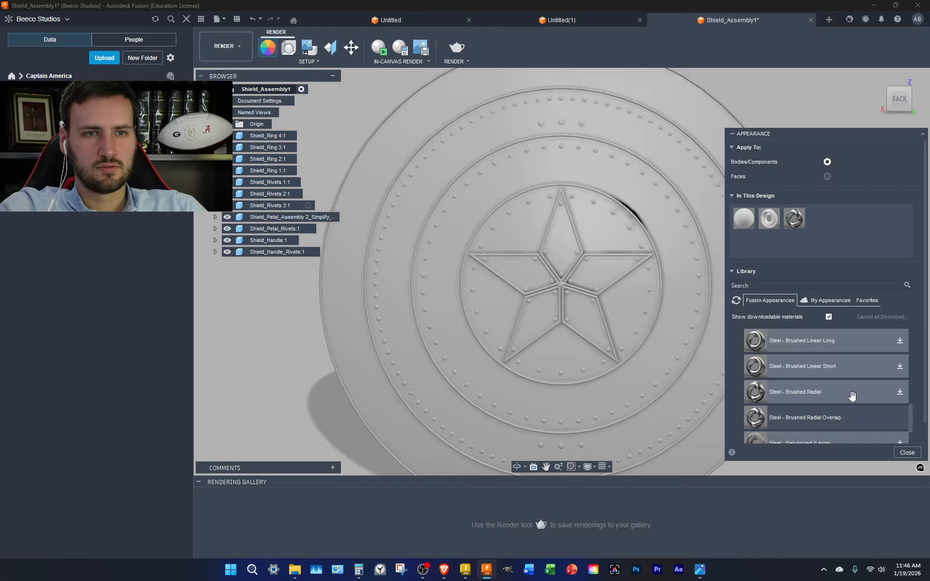
mouse_move(824, 396)
left_mouse_down()
mouse_move(859, 263)
mouse_move(848, 232)
left_mouse_up()
left_click(900, 366)
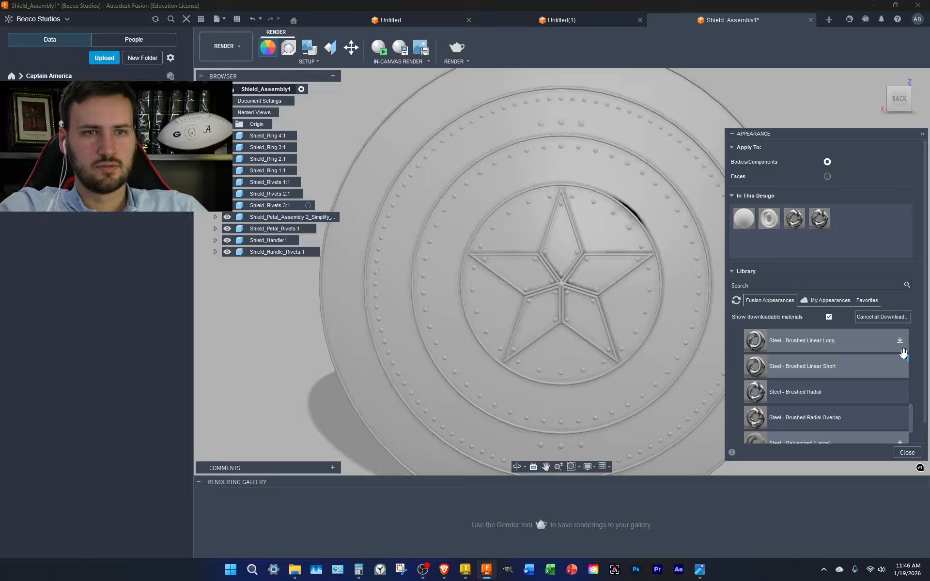
mouse_move(859, 374)
left_mouse_down()
mouse_move(862, 234)
mouse_move(845, 221)
left_mouse_up()
mouse_move(856, 351)
left_mouse_down()
mouse_move(845, 346)
mouse_move(868, 221)
left_mouse_up()
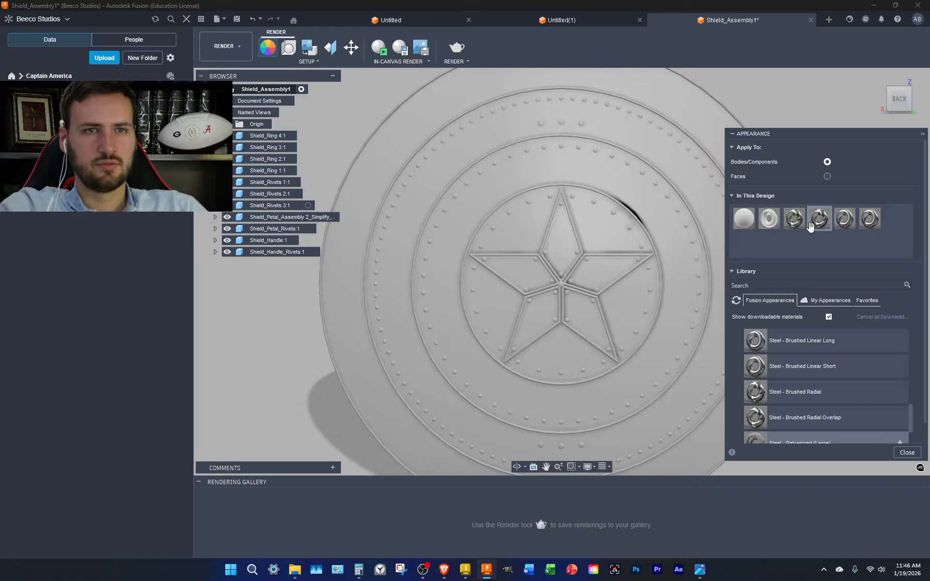
Test Brushed Radial Overlap and Brushed Linear Long on the star, then remove both
mouse_move(799, 225)
left_mouse_down()
mouse_move(623, 294)
mouse_move(600, 275)
left_mouse_up()
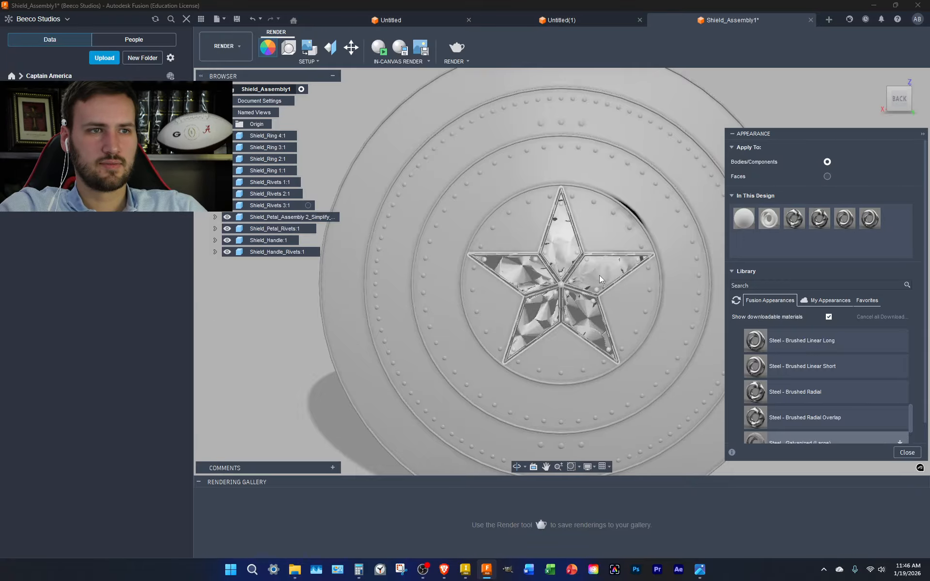
scroll(551, 307, "up", 3)
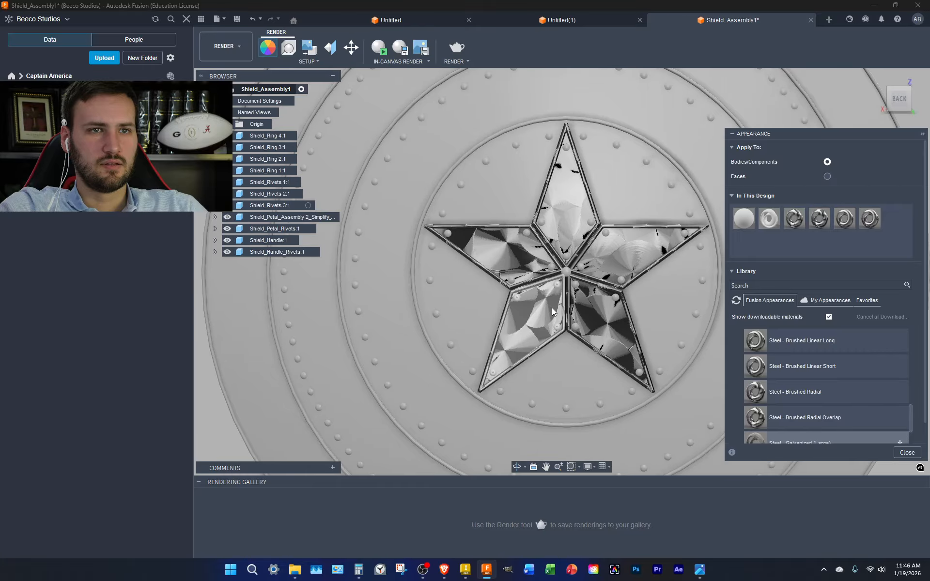
right_click(795, 220)
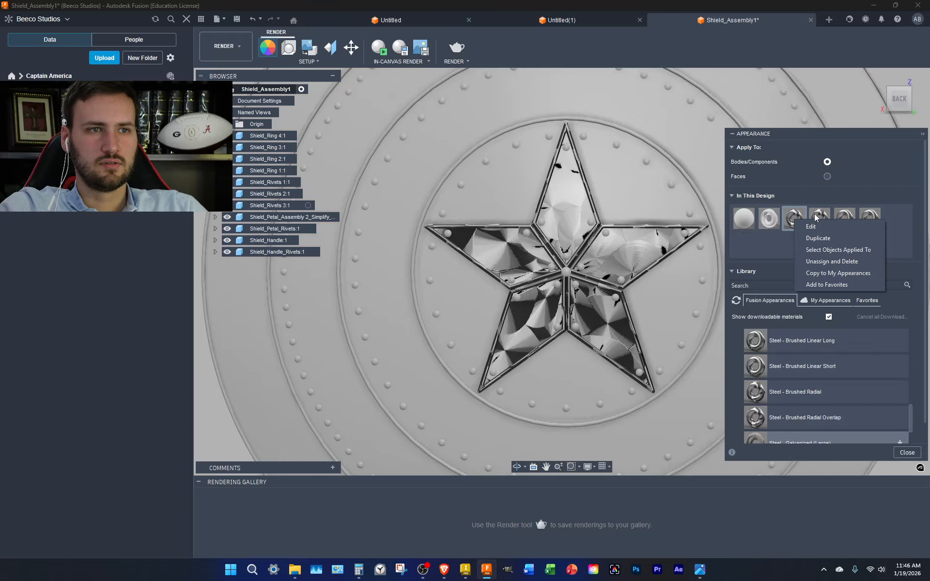
left_click(831, 262)
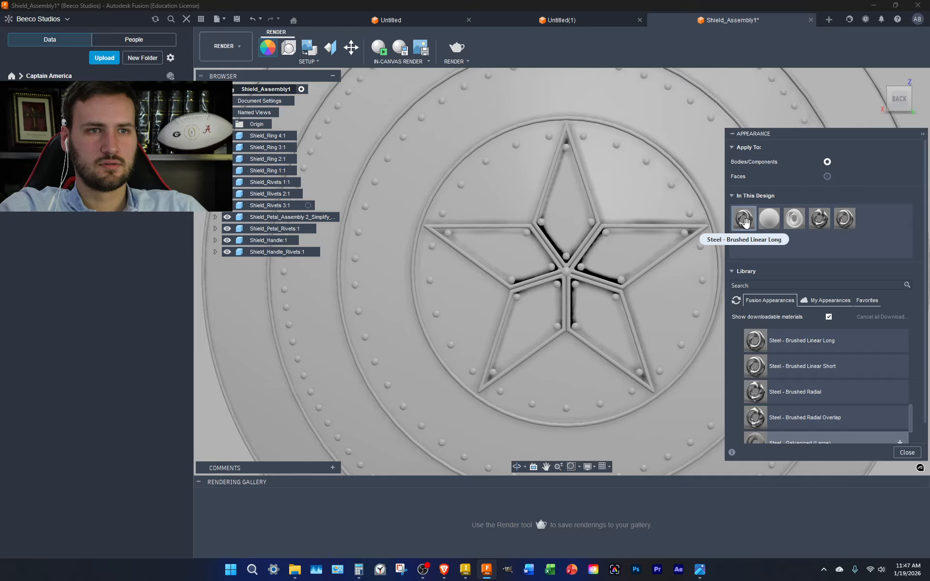
left_click_drag(745, 222, 623, 255)
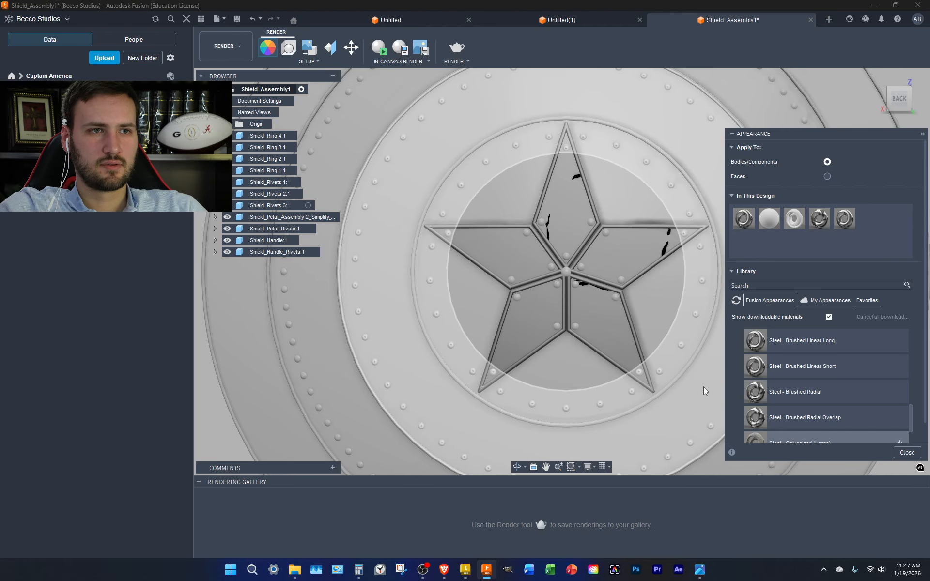
right_click(738, 224)
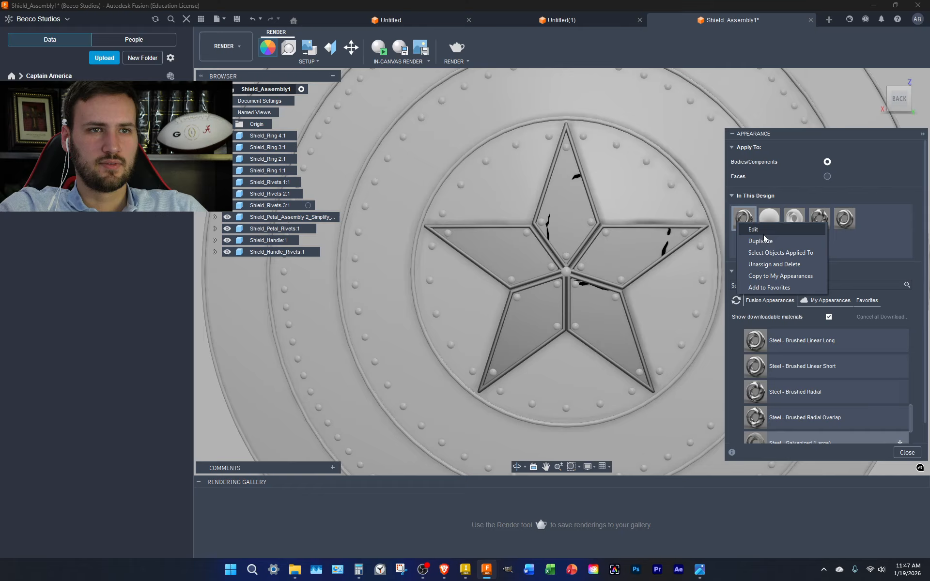
left_click(774, 264)
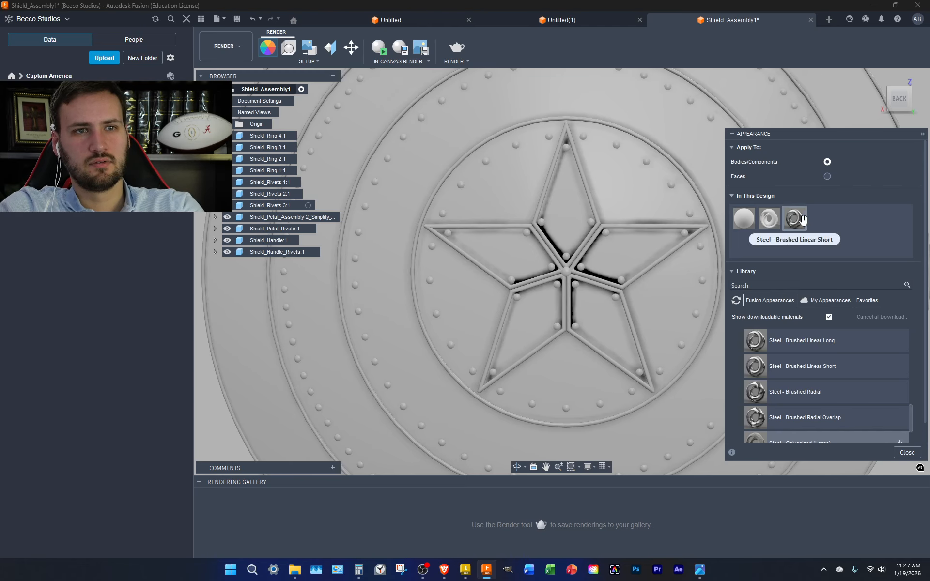
key("Escape")
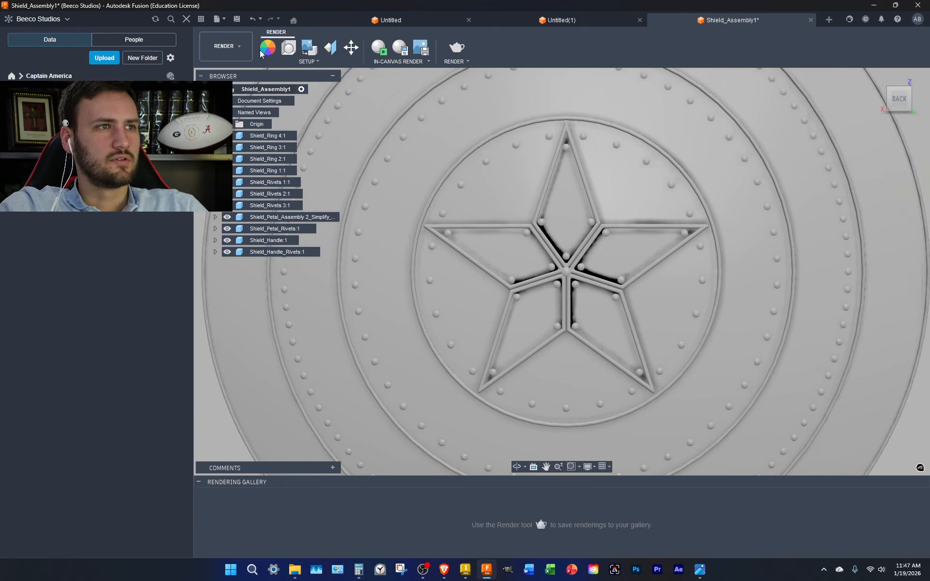
Delete Steel - Brushed Linear Short from the design and add Steel - Satin
left_click(263, 51)
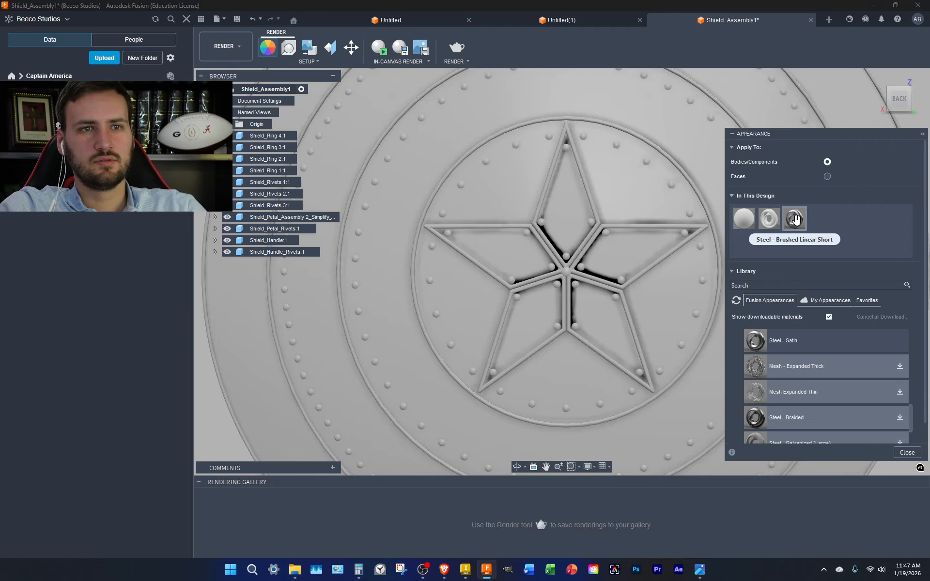
right_click(797, 220)
left_click(824, 251)
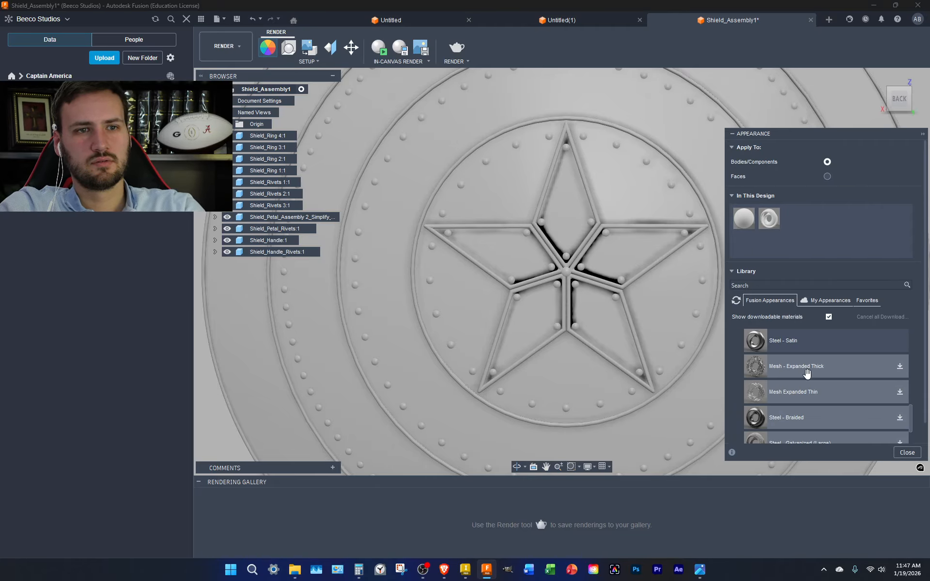
scroll(797, 368, "up", 3)
left_click_drag(809, 425, 657, 248)
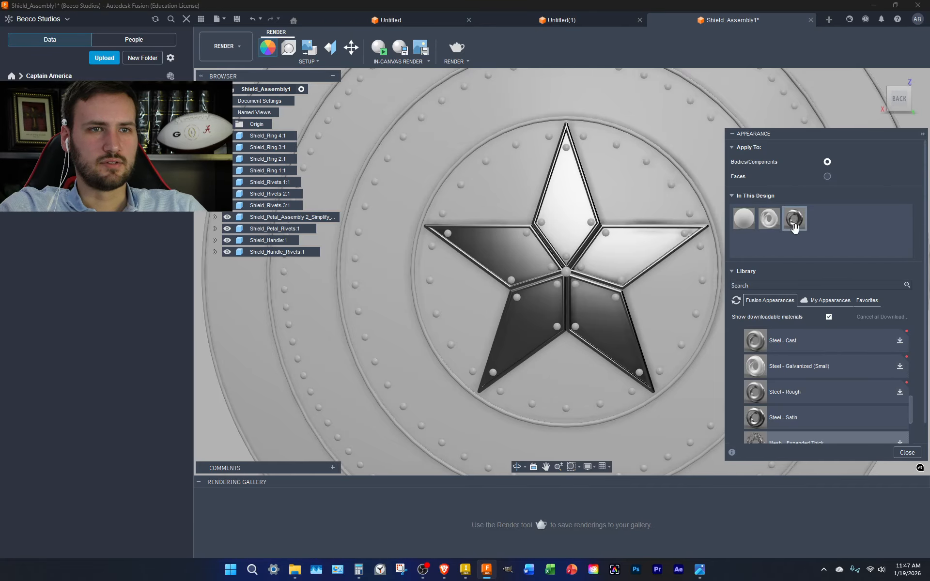
Apply Steel - Satin to the star
scroll(684, 289, "down", 2)
middle_click_drag(684, 289, 524, 374)
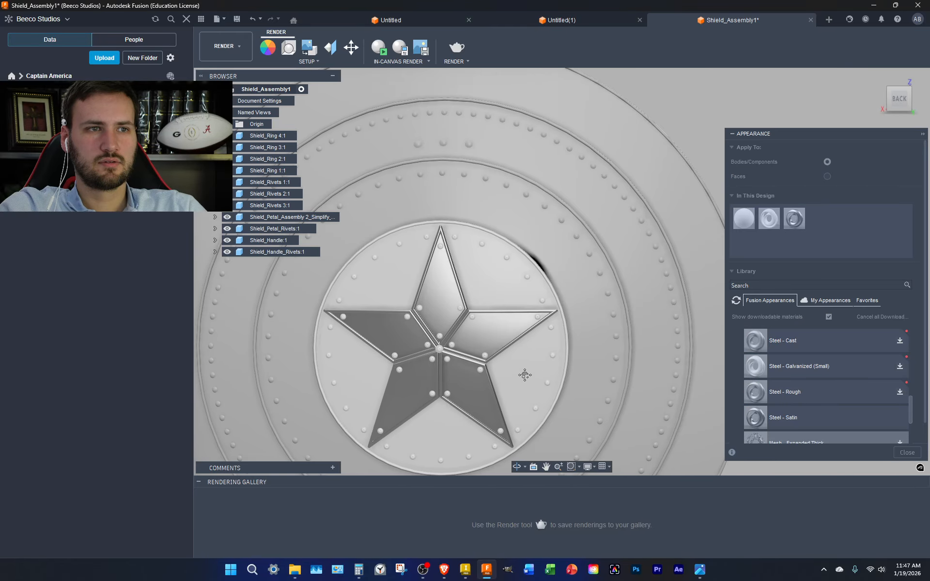
left_click_drag(794, 220, 486, 352)
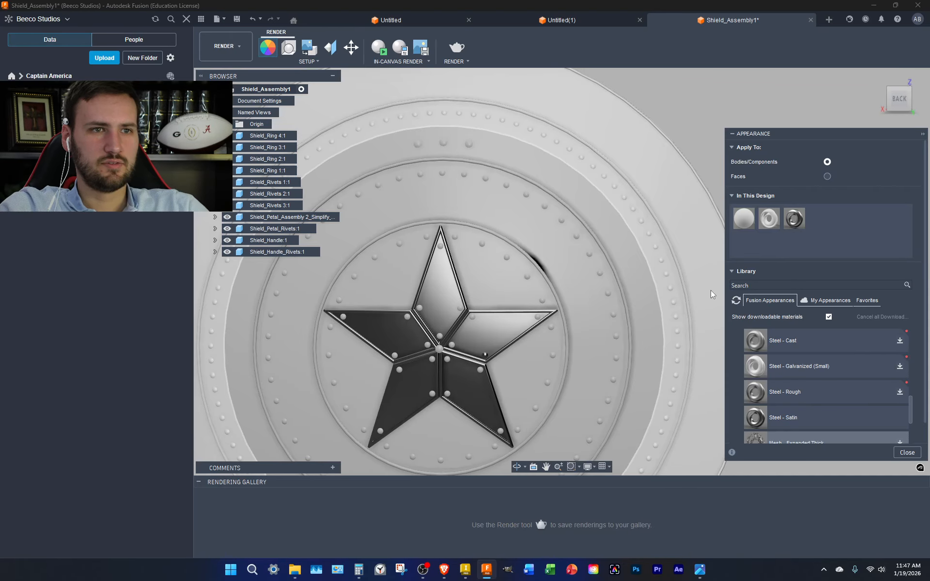
Apply Steel - Satin to the star's petal assembly, removing the appearances on its bodies
key("Escape")
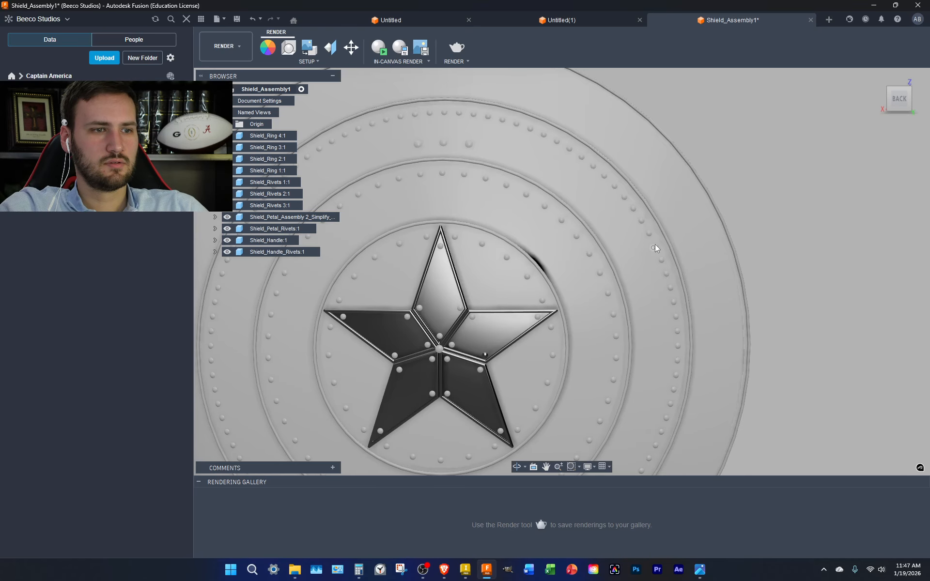
key("a")
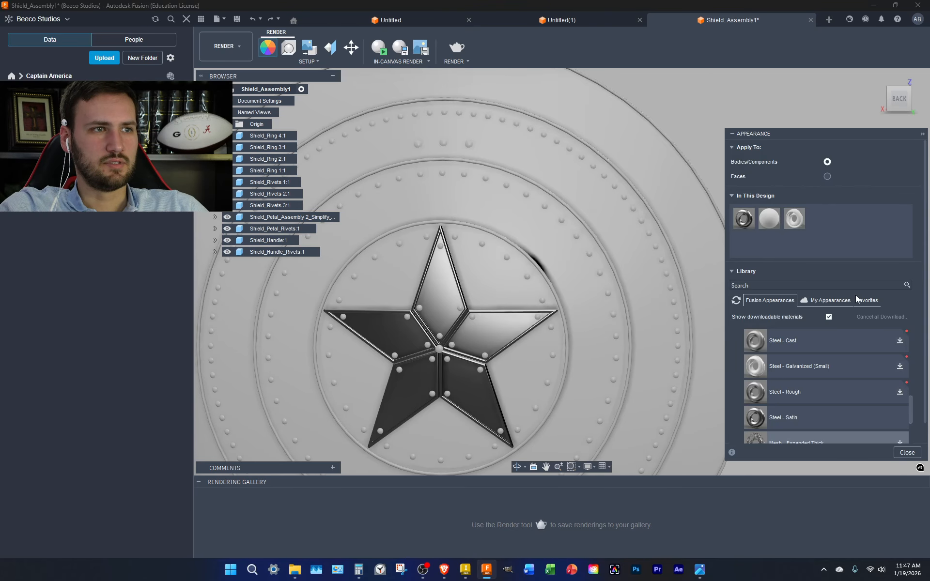
left_click_drag(741, 214, 286, 229)
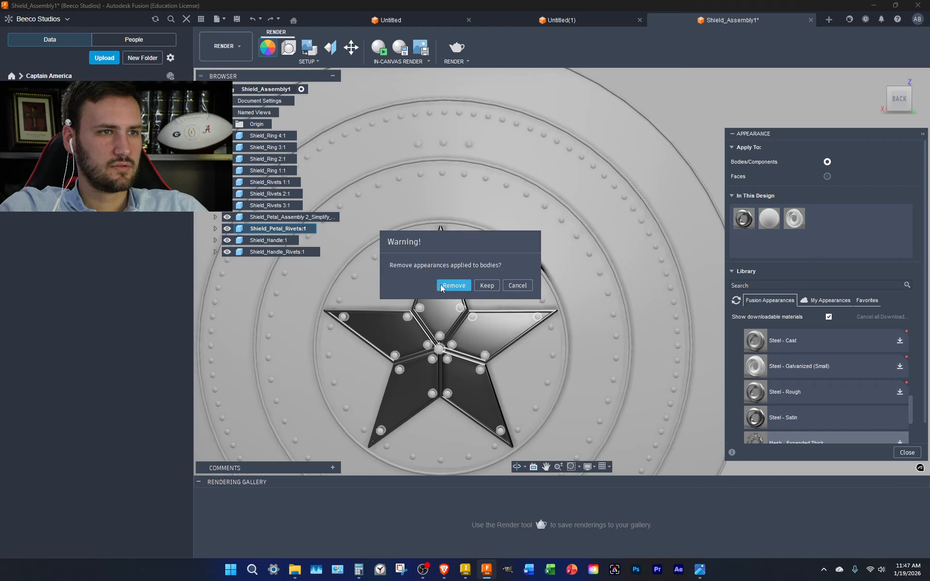
left_click(455, 287)
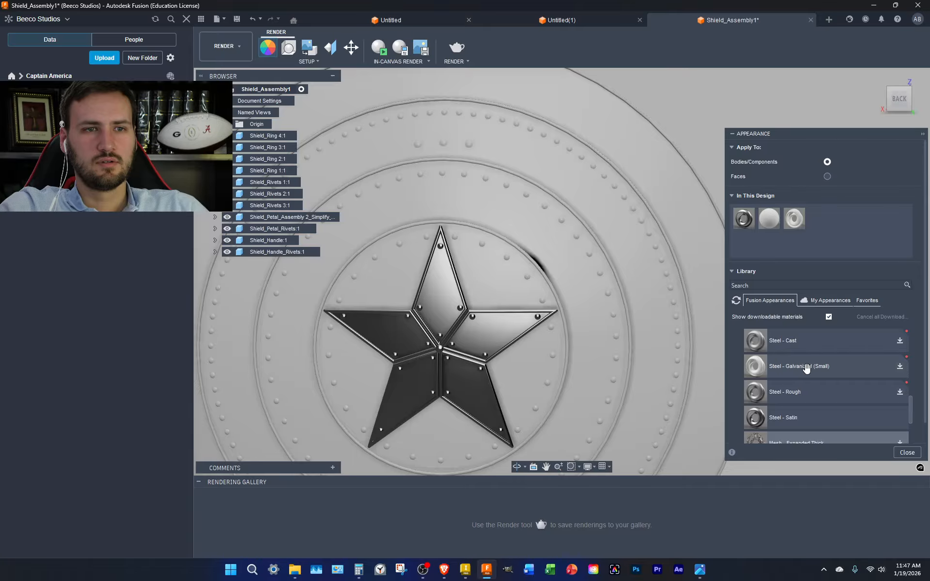
Duplicate the Steel - Satin appearance and open the copy for editing
right_click(744, 221)
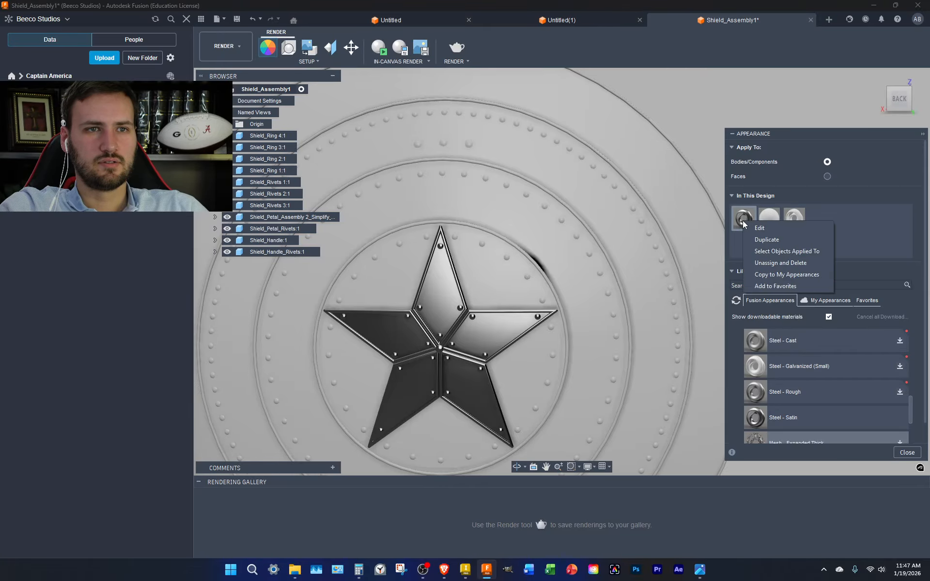
left_click(768, 239)
right_click(825, 221)
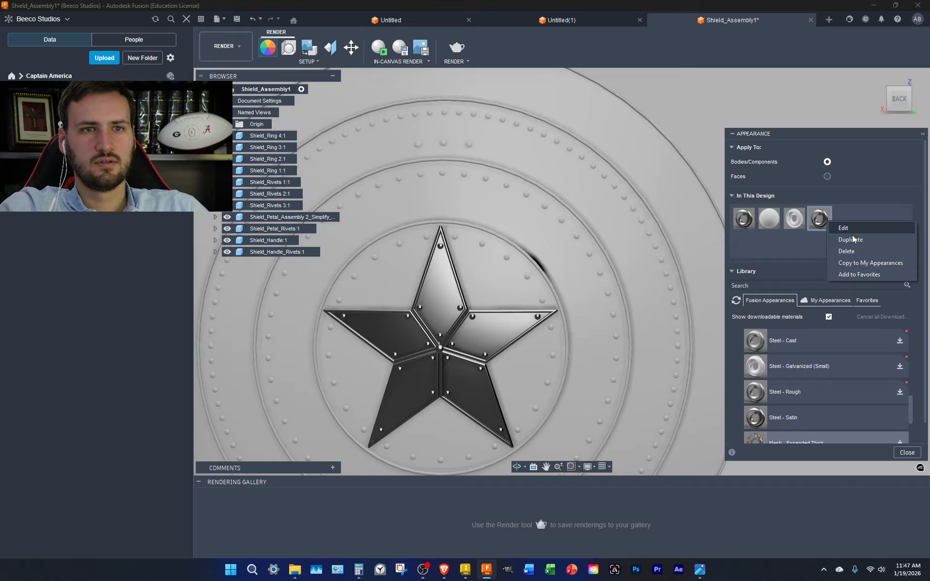
left_click(845, 228)
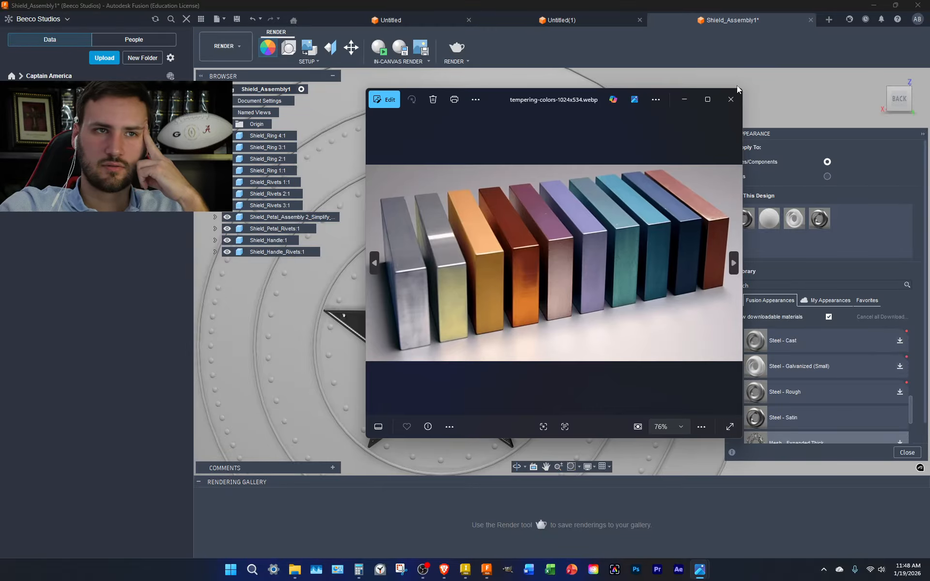
Close the tempering-colors-1024x534.webp reference image to return to the shield design
left_click(737, 85)
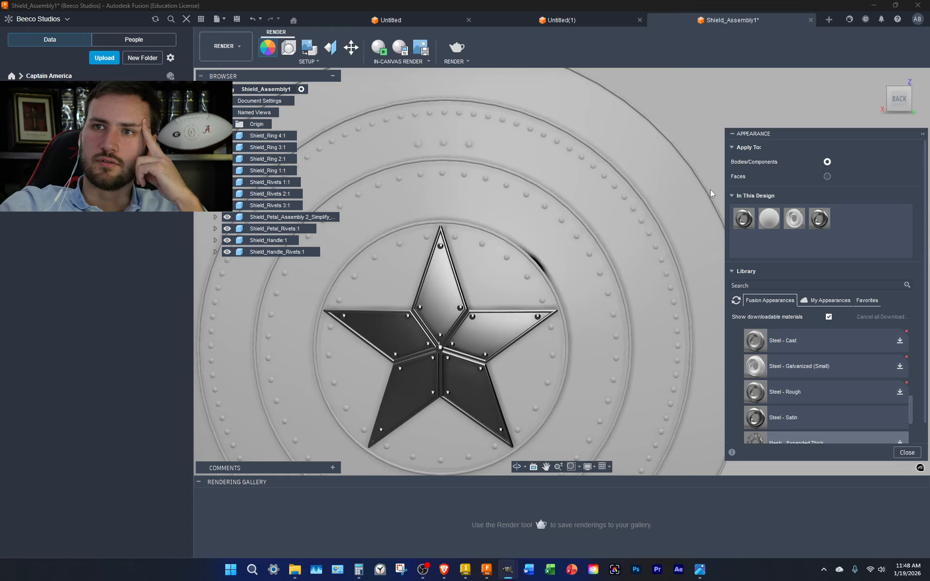
Open the Steel - Satin (1) editor and try out red tones in the colour field
right_click(818, 220)
left_click(841, 239)
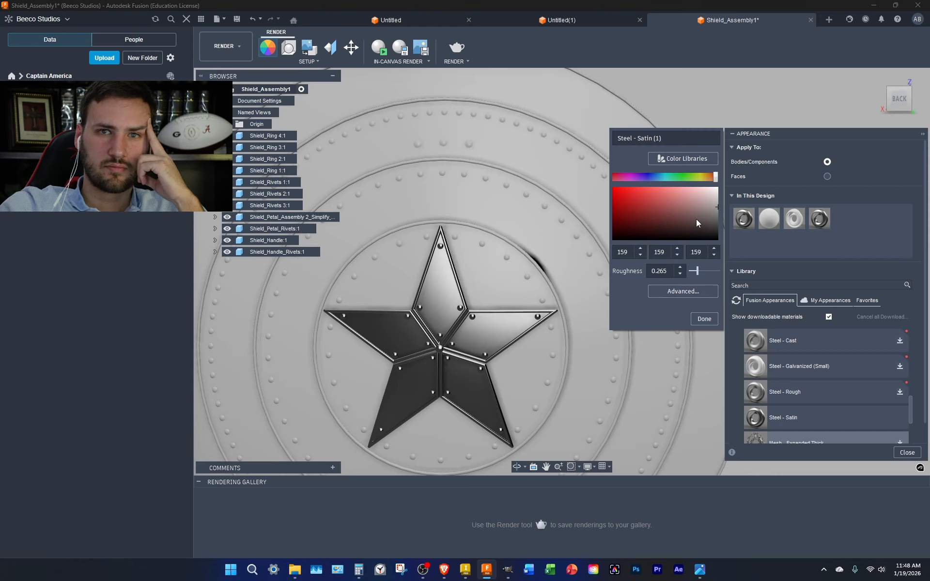
left_click_drag(717, 208, 731, 167)
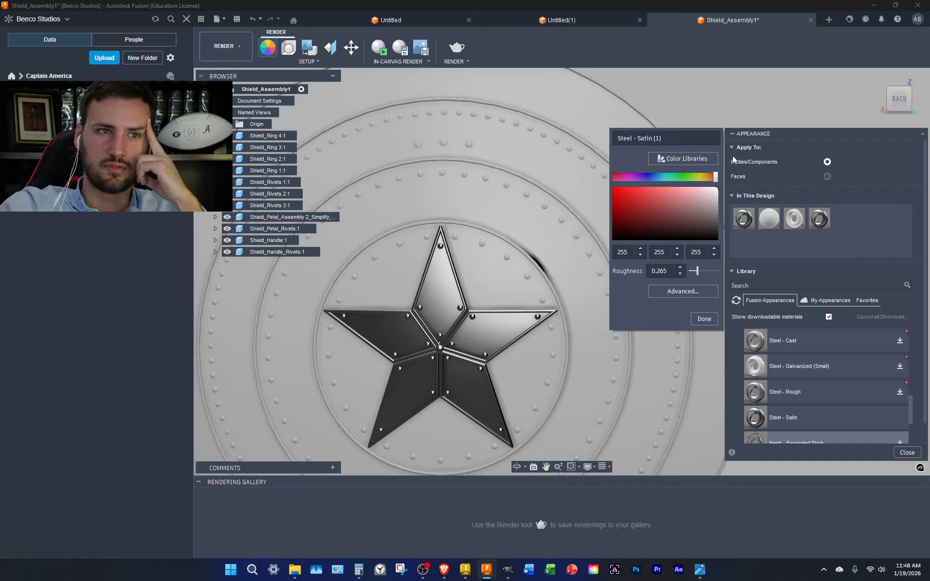
left_click_drag(715, 190, 706, 213)
double_click(629, 253)
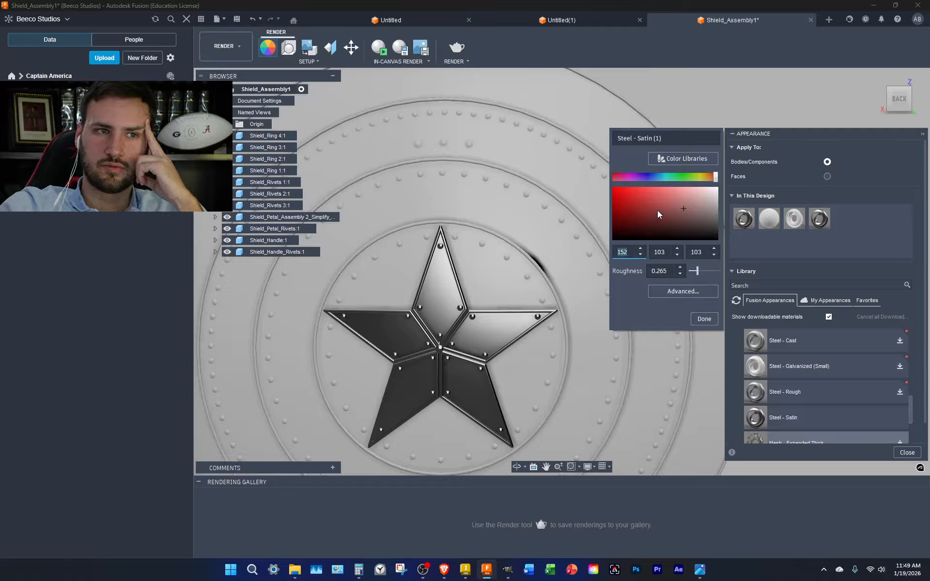
left_click_drag(656, 210, 600, 201)
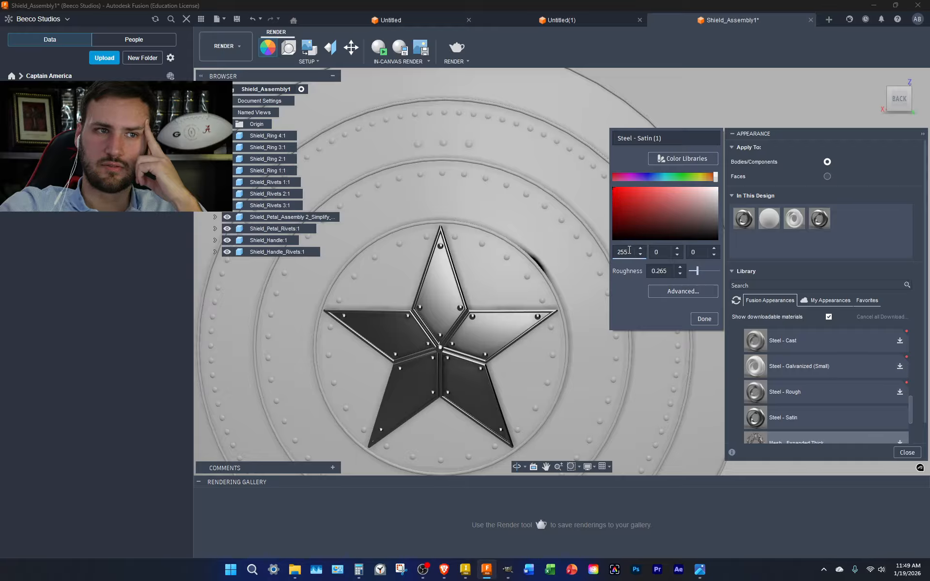
Enter RGB 45, 15, 10 as the copy's colour and confirm it
key("Return")
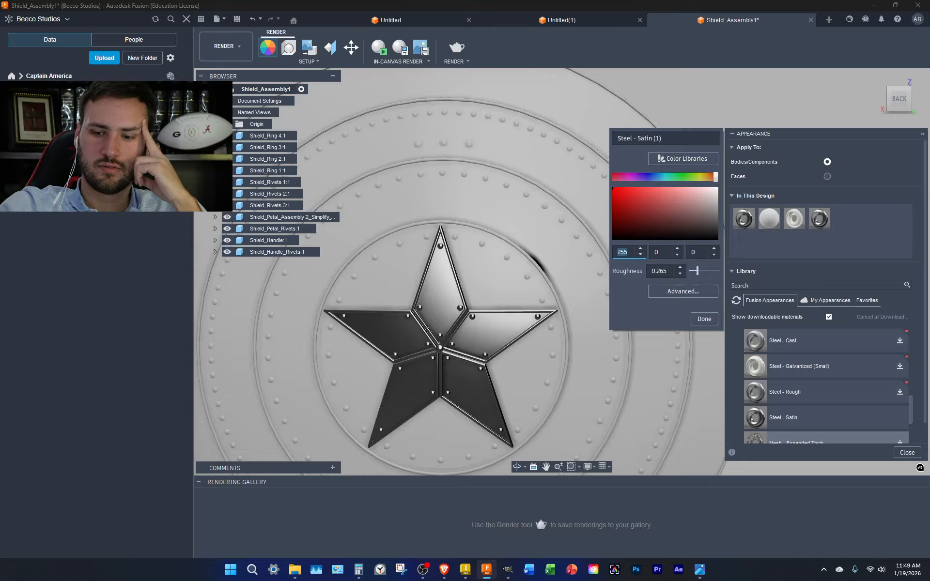
type("45")
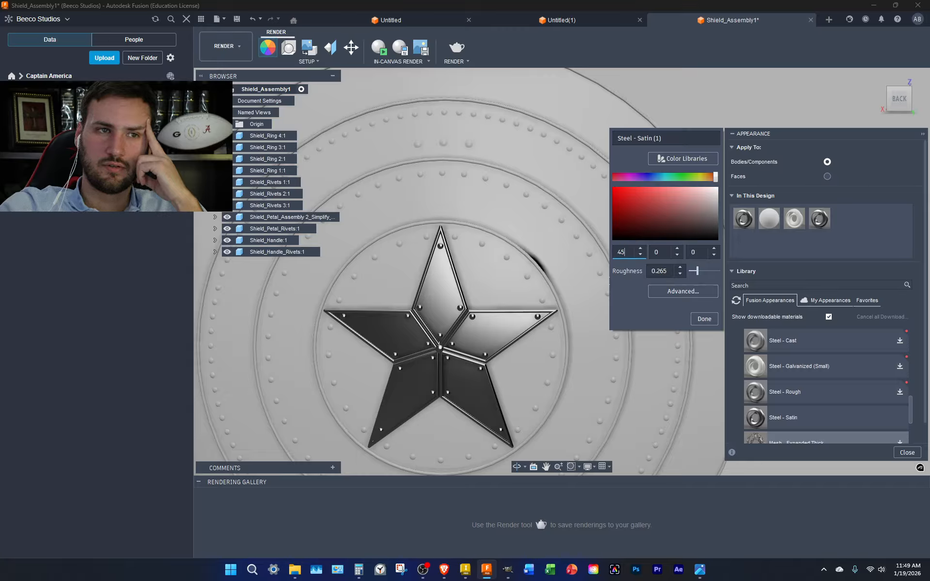
left_click(658, 251)
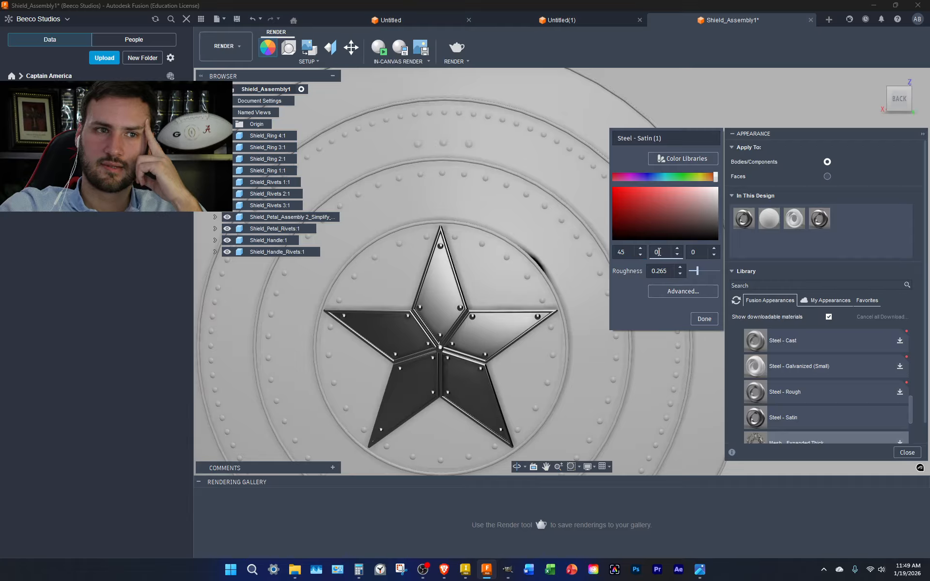
type("15")
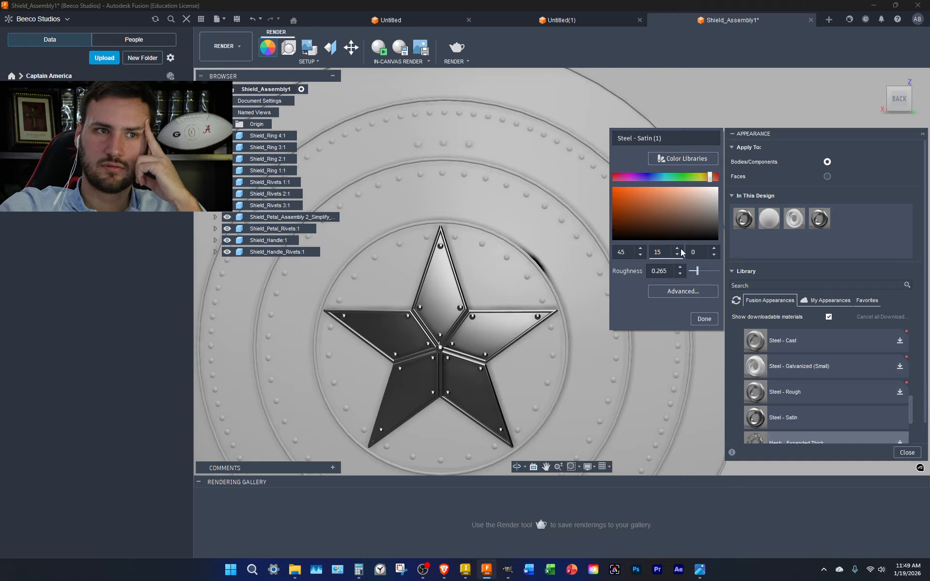
left_click(696, 251)
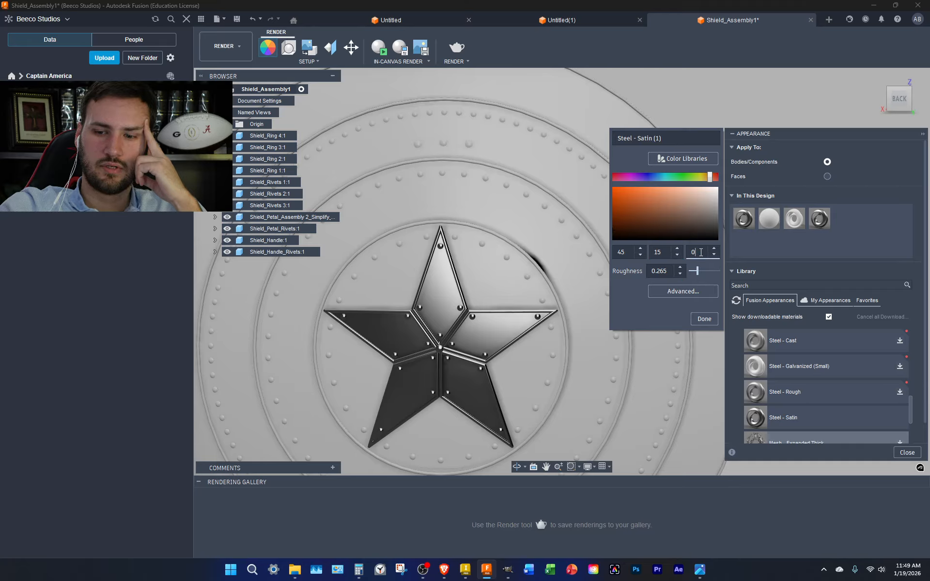
key("BackSpace")
type("10")
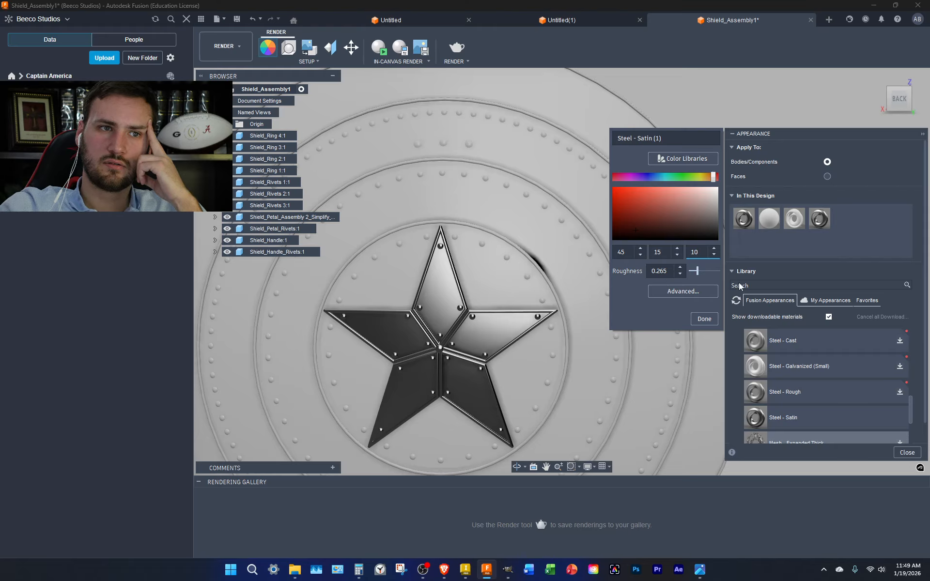
left_click(704, 319)
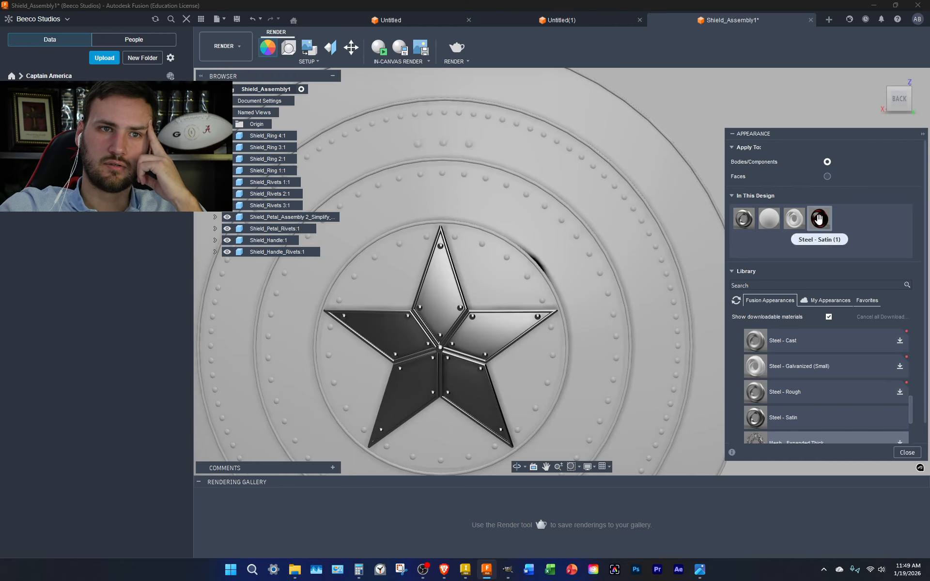
Apply the dark red-brown Steel - Satin (1) swatch to the shield's rings
left_click_drag(819, 219, 586, 262)
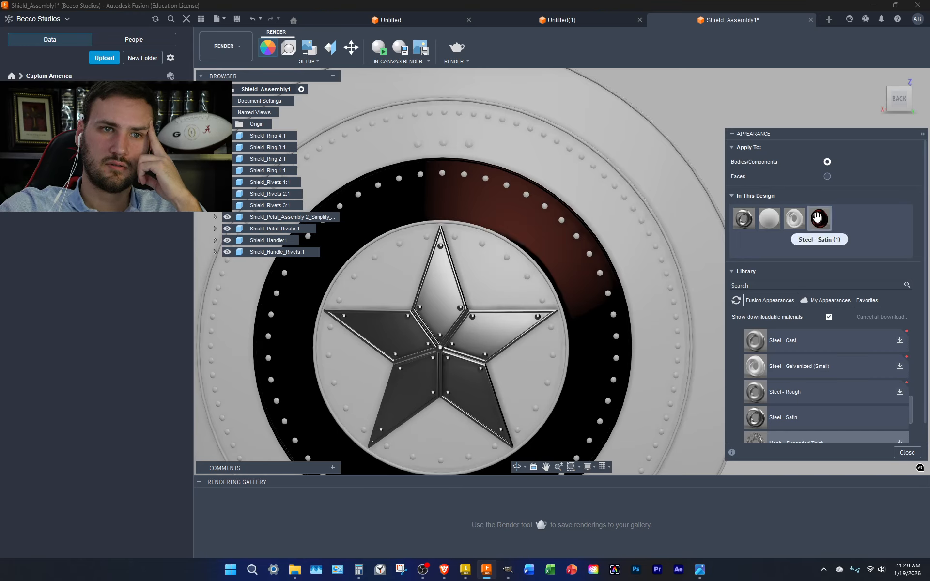
mouse_move(889, 111)
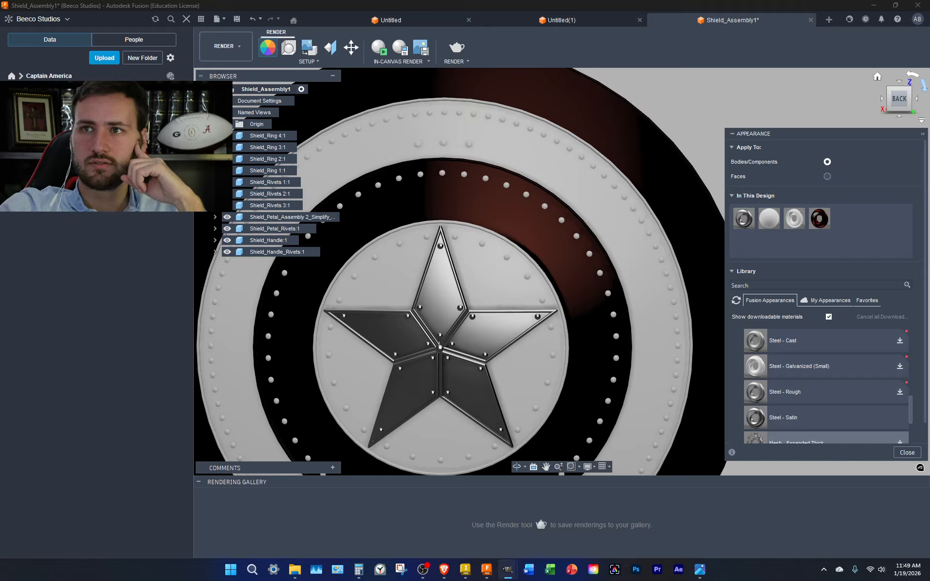
right_click(821, 219)
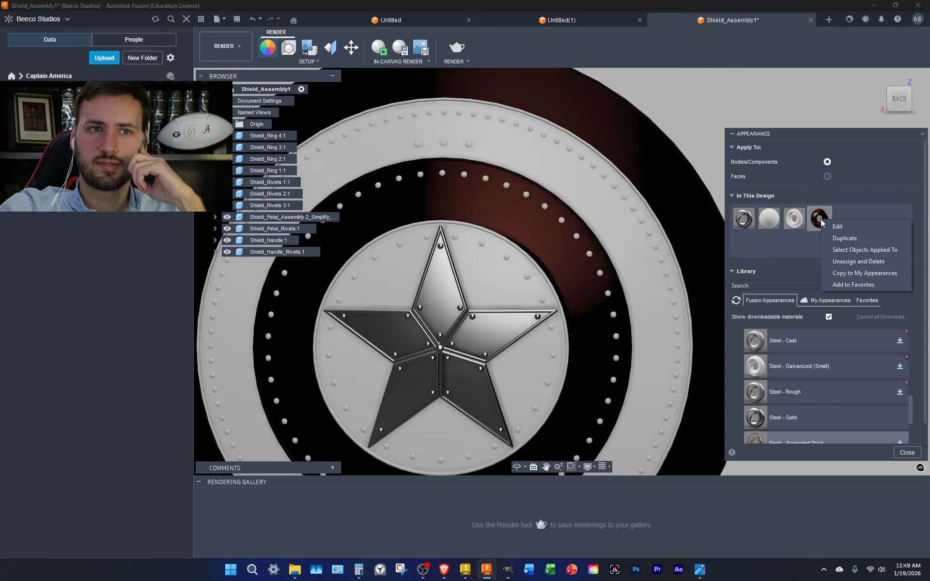
Change the copied appearance's colour to copper orange, RGB 85, 45, 20
left_click(835, 227)
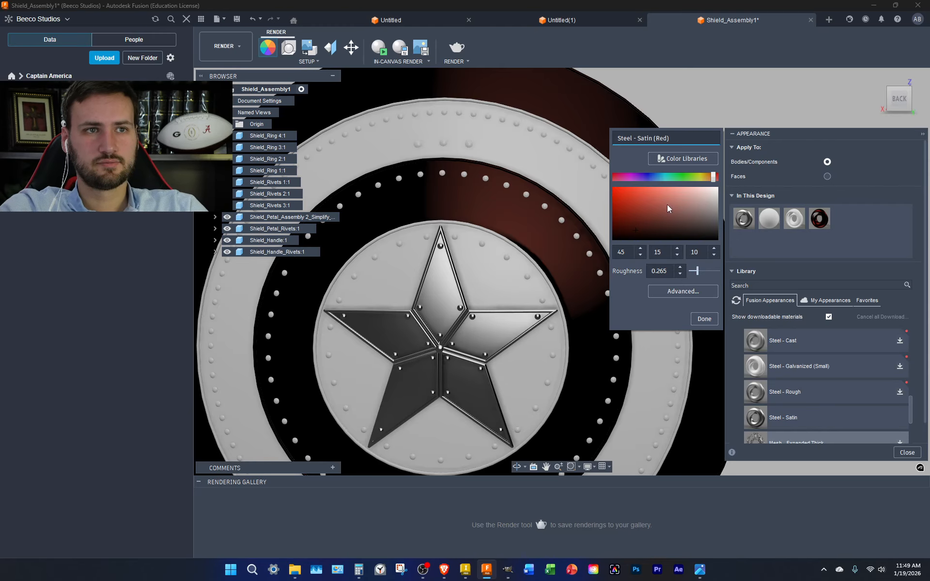
left_click(618, 252)
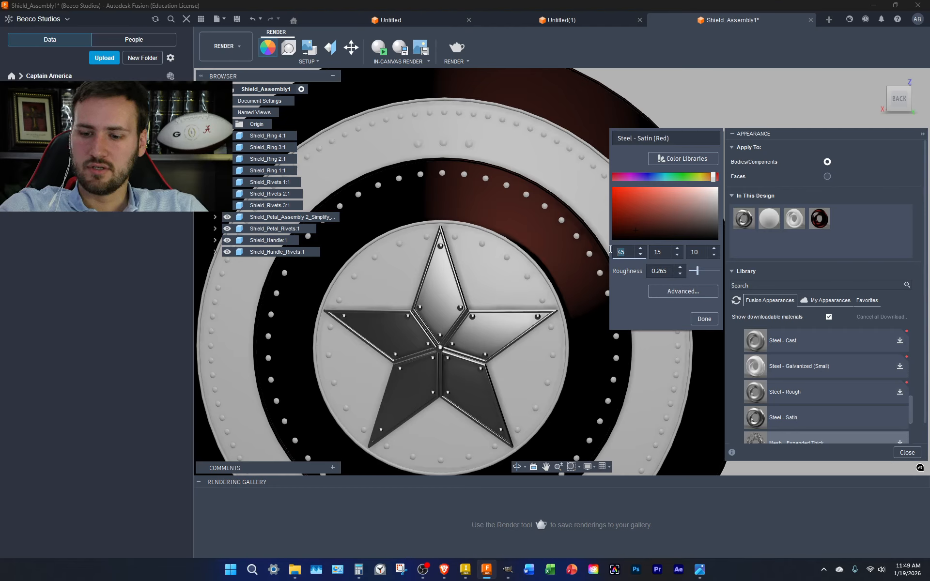
type("85")
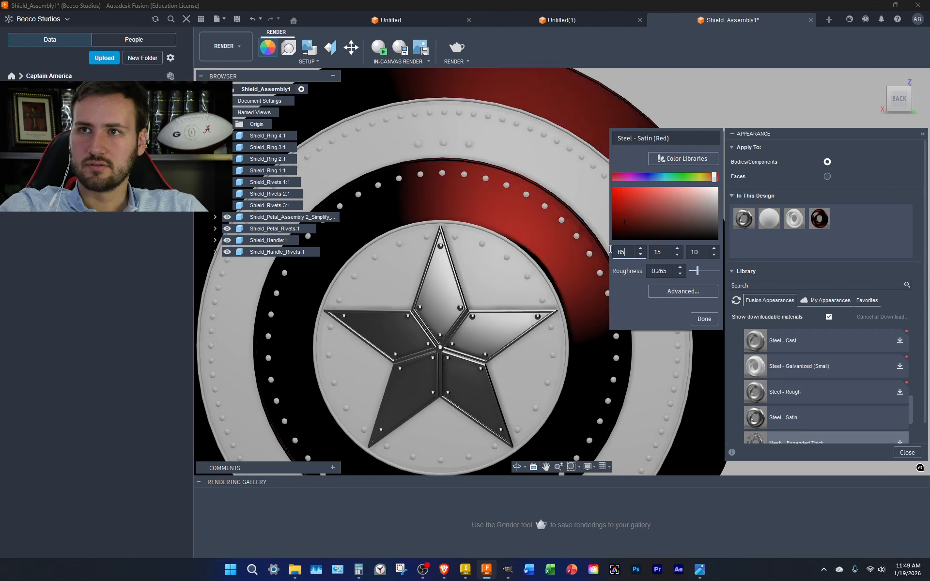
left_click(661, 252)
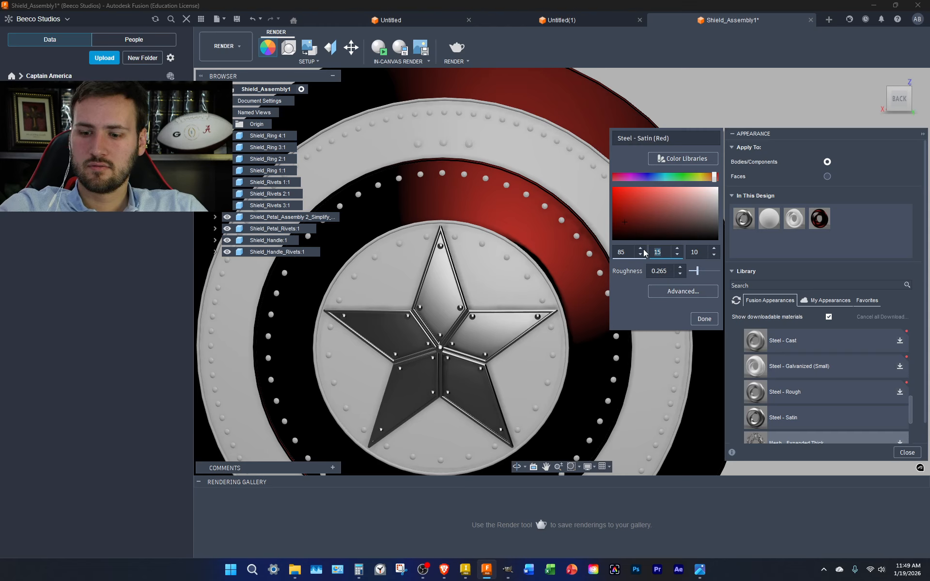
type("47")
key("BackSpace")
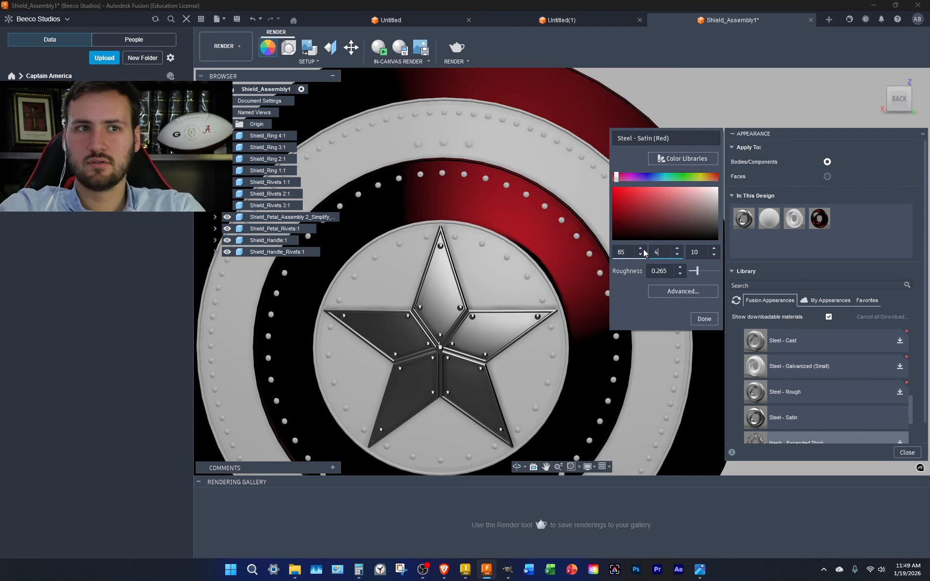
type("5")
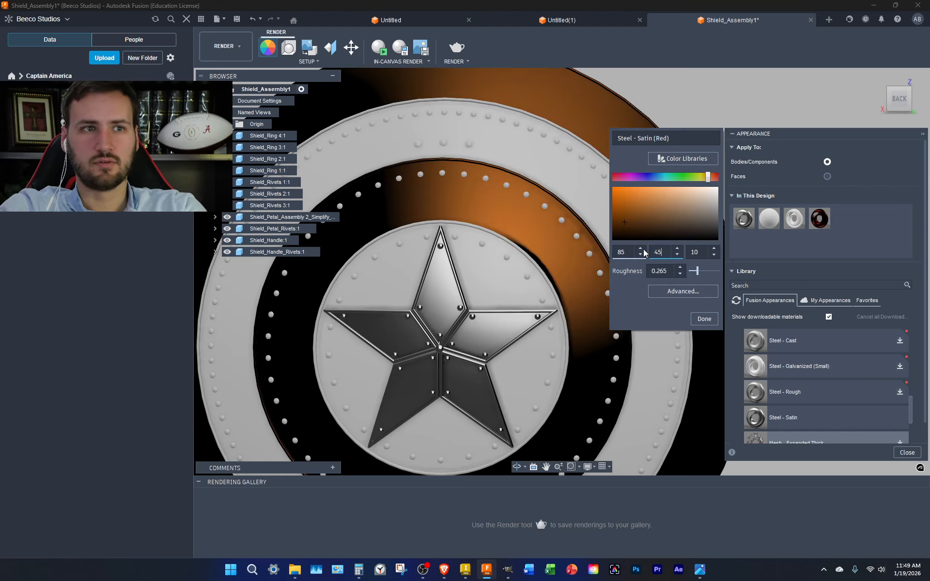
left_click(700, 252)
double_click(700, 252)
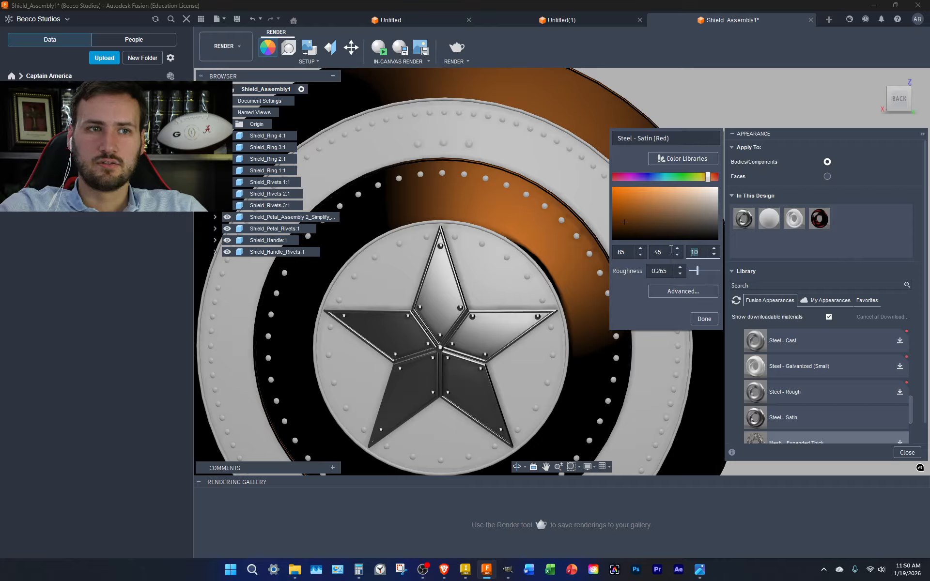
type("20")
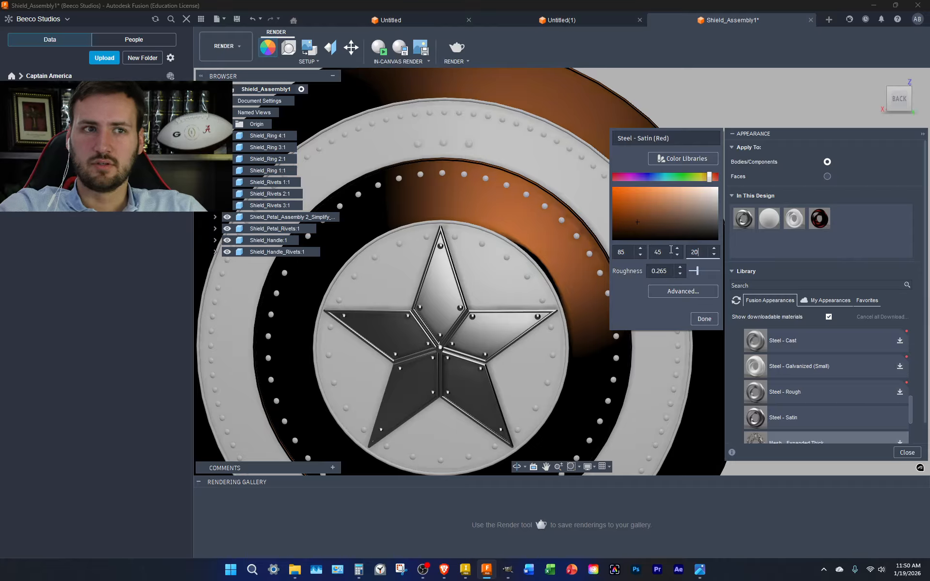
left_click(704, 319)
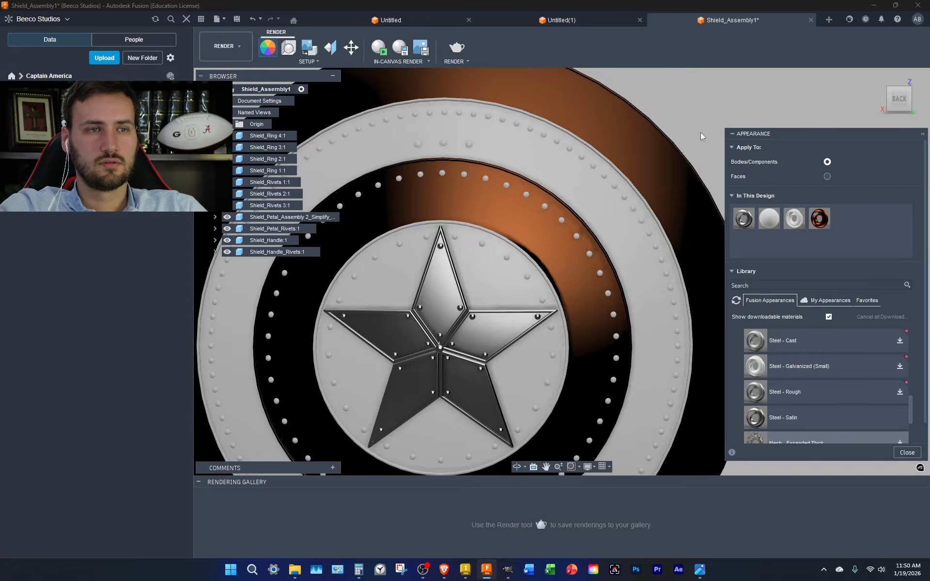
scroll(700, 132, "down", 3)
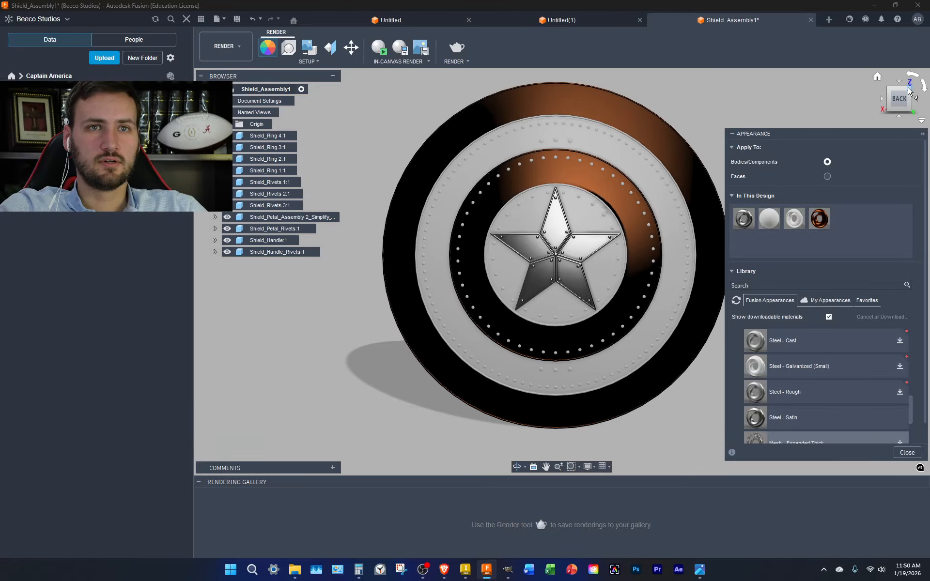
left_click(909, 89)
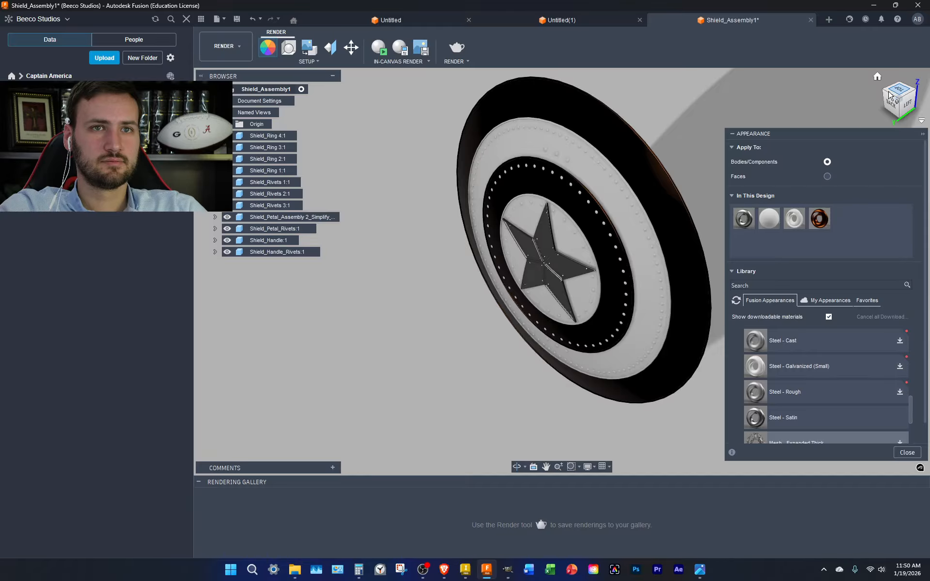
left_click(888, 93)
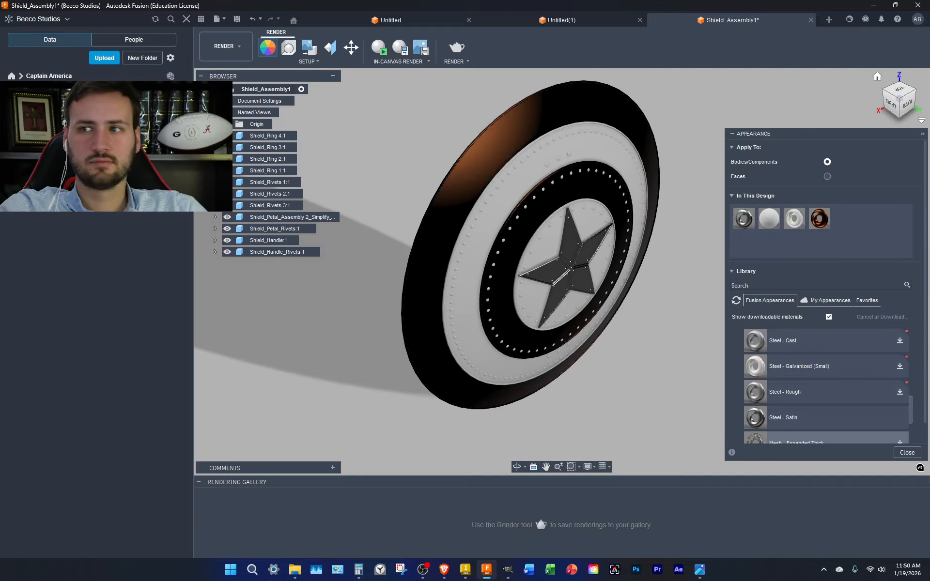
left_click(909, 104)
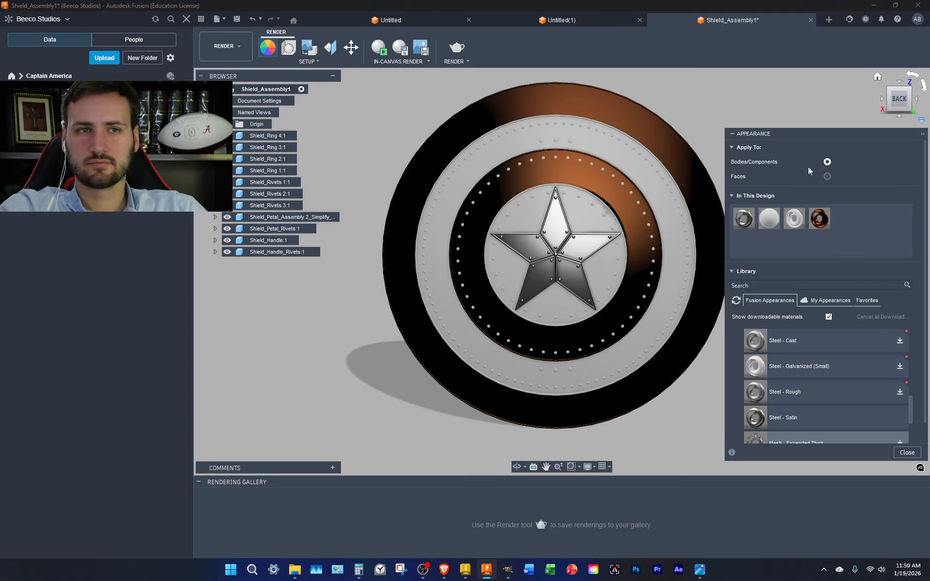
Apply the steel appearance to the handle rivets and the Shield_Rivets 3:1 rivets
left_click_drag(744, 218, 658, 197)
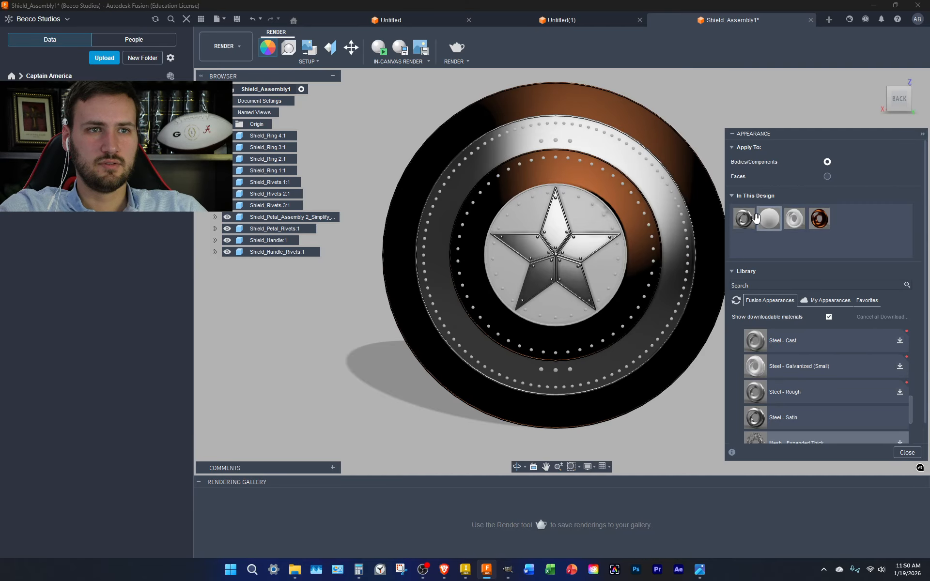
left_click_drag(747, 220, 288, 254)
left_click(452, 285)
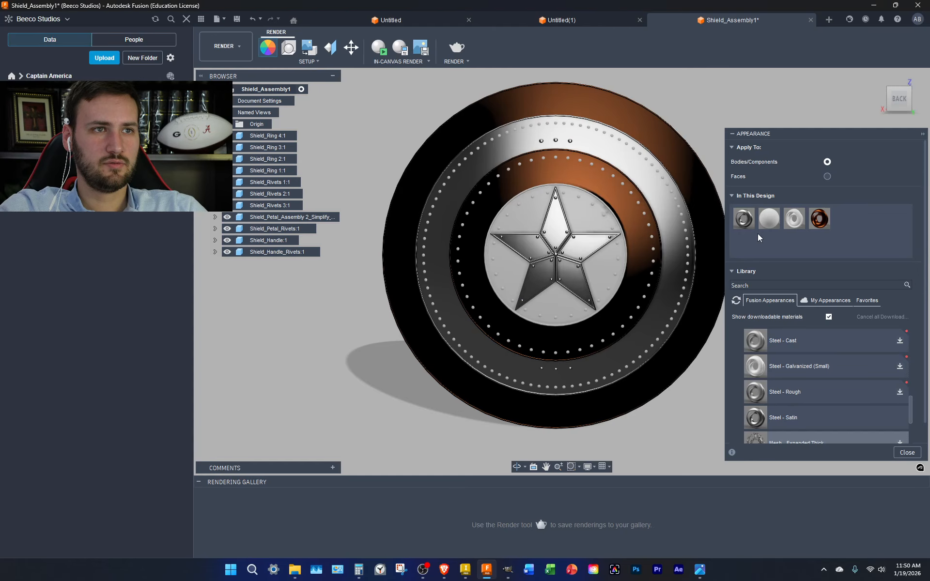
left_click_drag(744, 219, 274, 205)
left_click(454, 284)
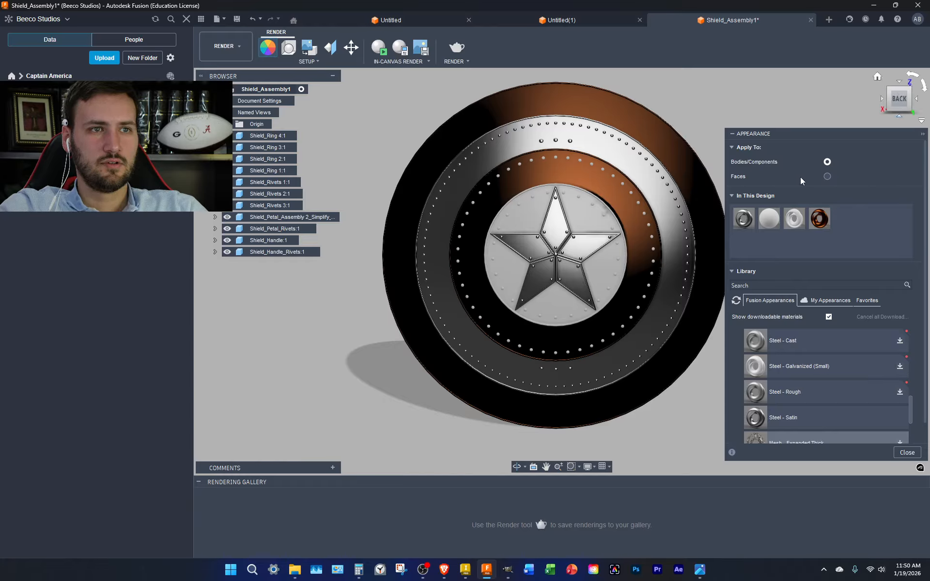
Put the copper Steel - Satin (Red) appearance on the rivet parts and outer rings
left_click_drag(817, 218, 282, 192)
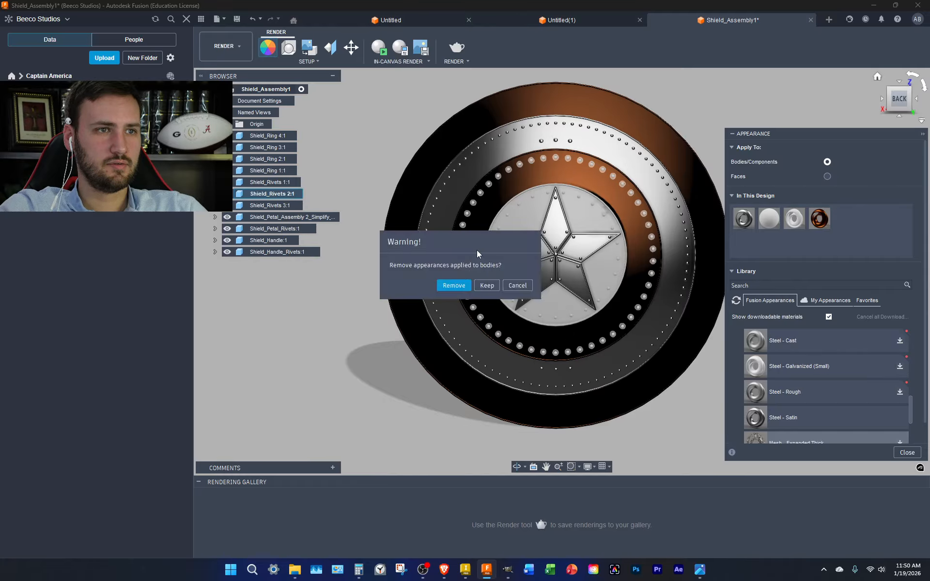
left_click(454, 285)
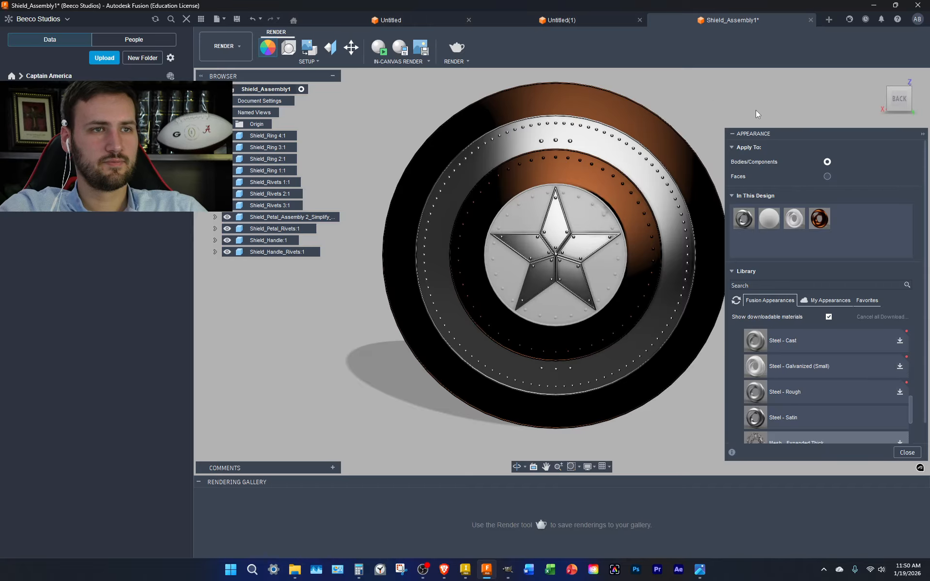
left_click_drag(818, 218, 712, 75)
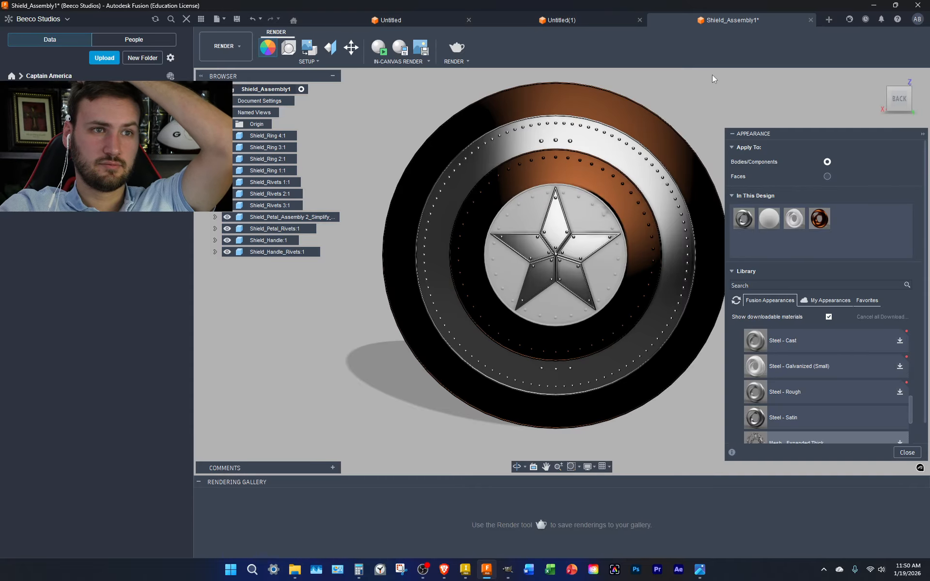
Try Cool Light and Grid Light, then settle on Rim Highlights as the environment
left_click(291, 52)
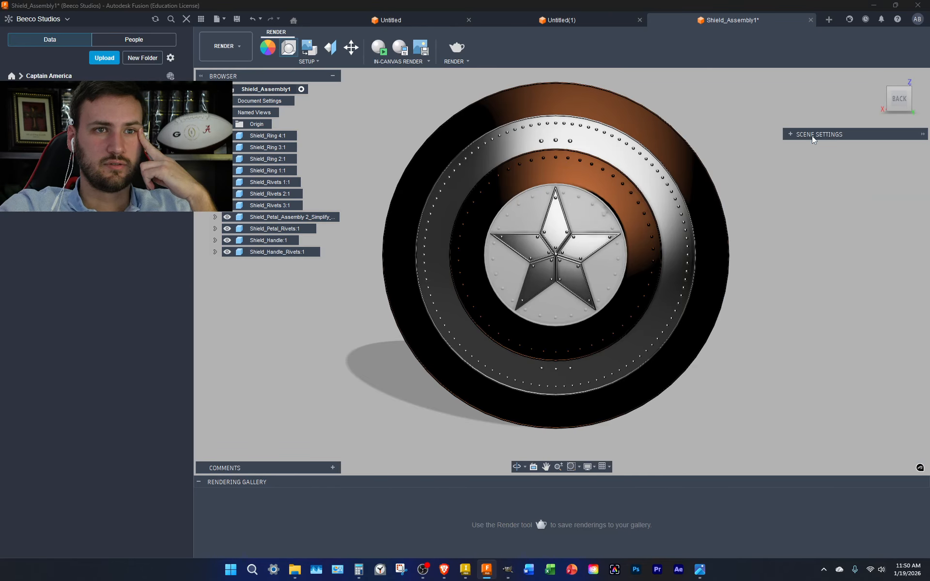
left_click(792, 134)
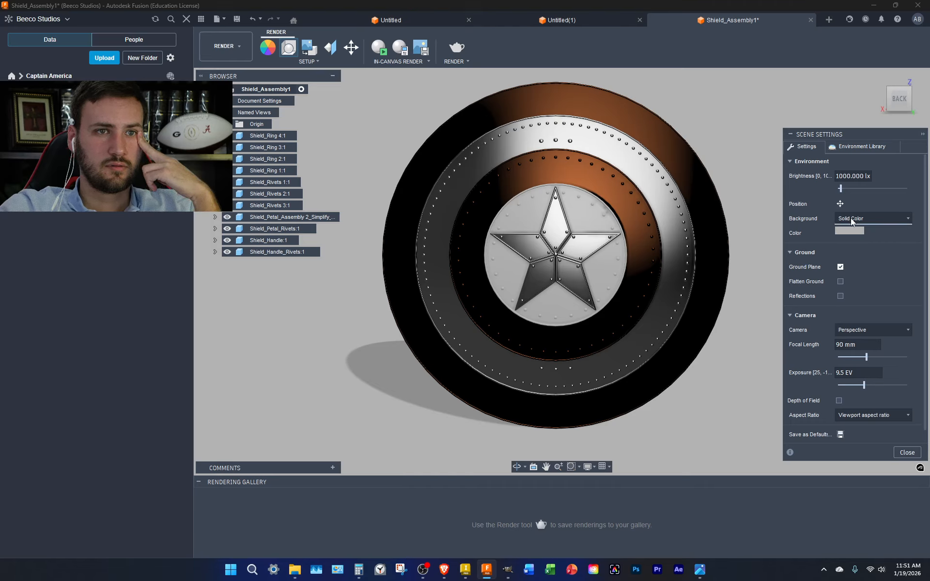
left_click(855, 145)
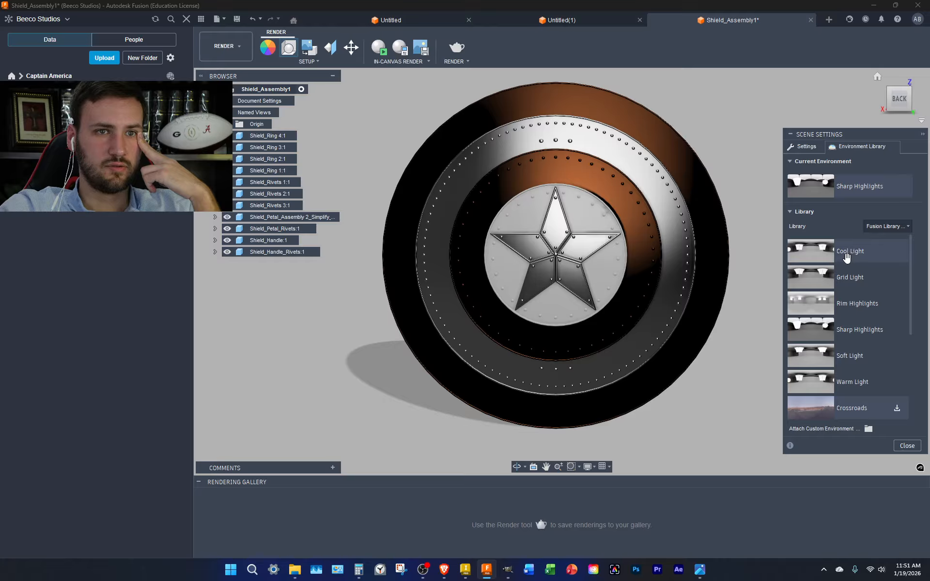
left_click_drag(847, 256, 846, 198)
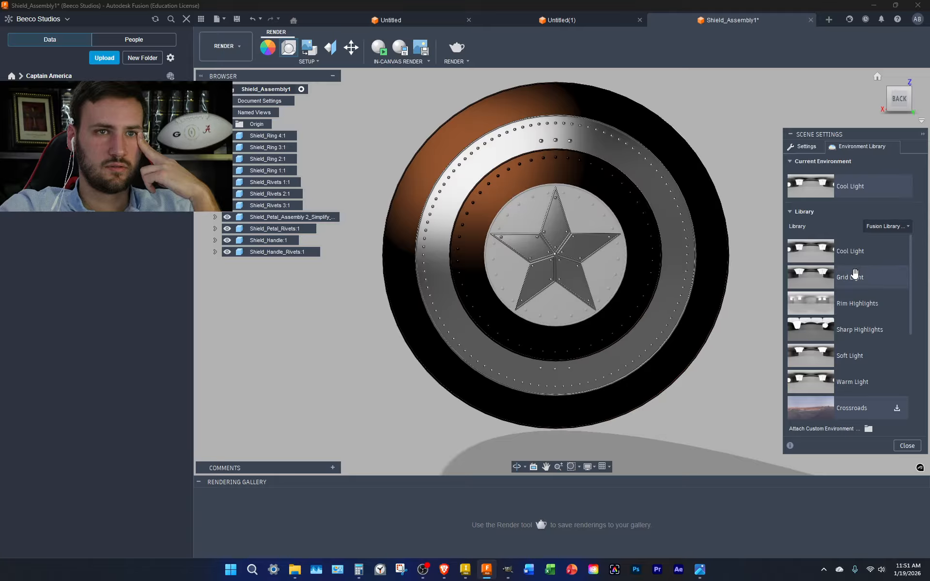
left_click_drag(852, 276, 858, 195)
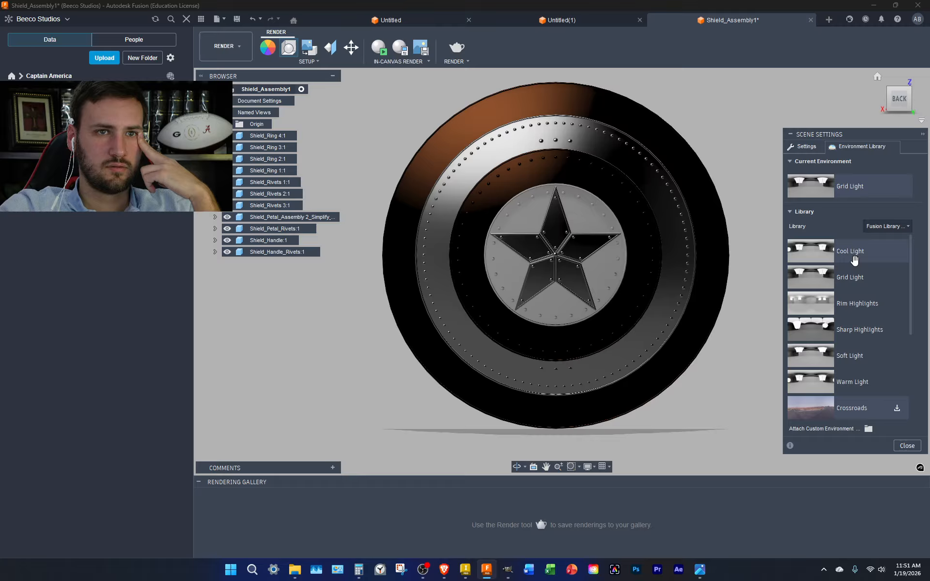
left_click_drag(857, 313, 843, 208)
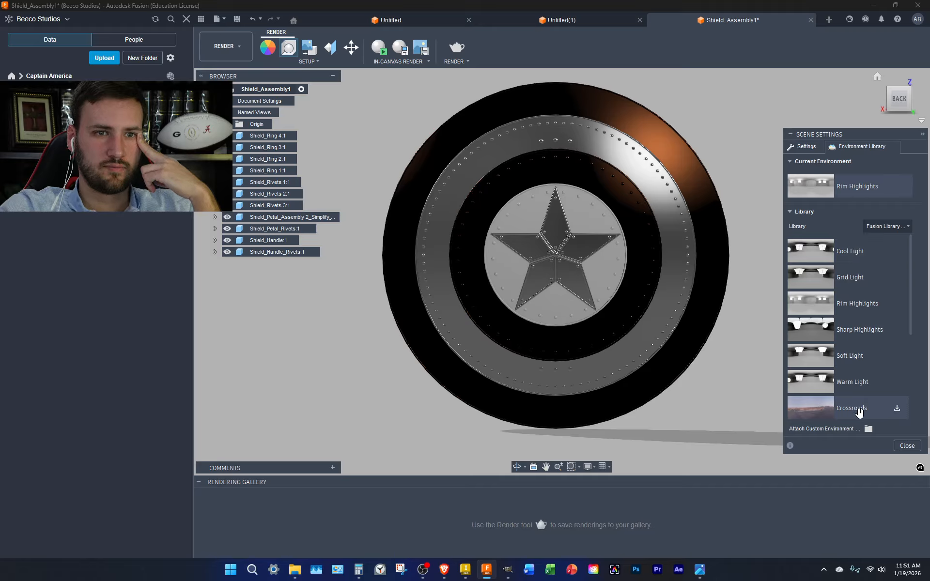
scroll(860, 382, "down", 2)
Download and try the Field, Dry lake bed and Plaza environments
scroll(858, 323, "down", 1)
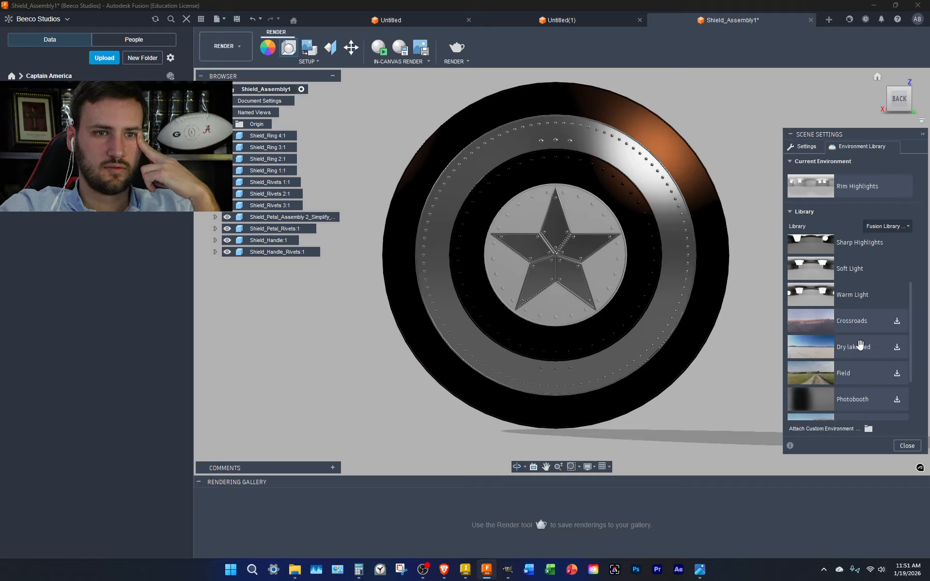
left_click(897, 373)
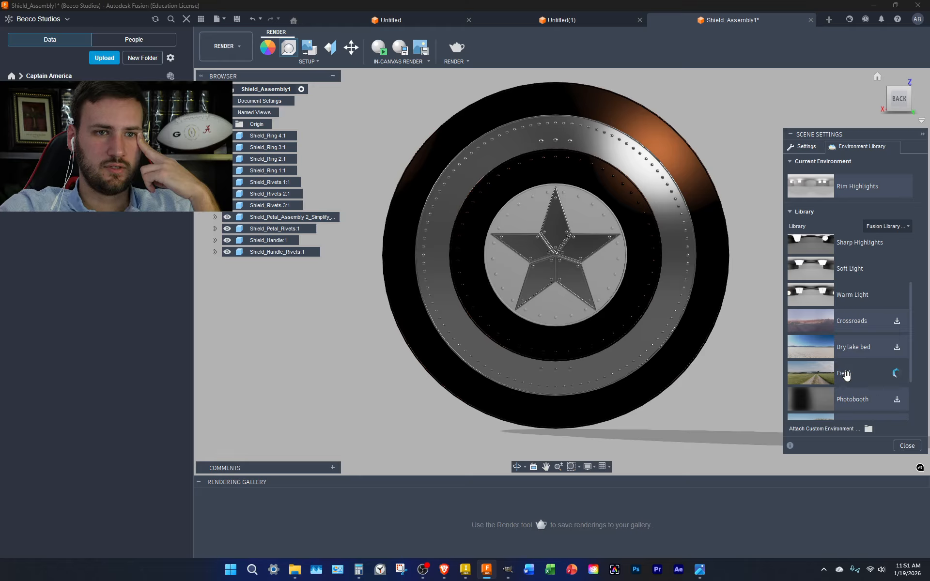
left_click_drag(851, 372, 855, 185)
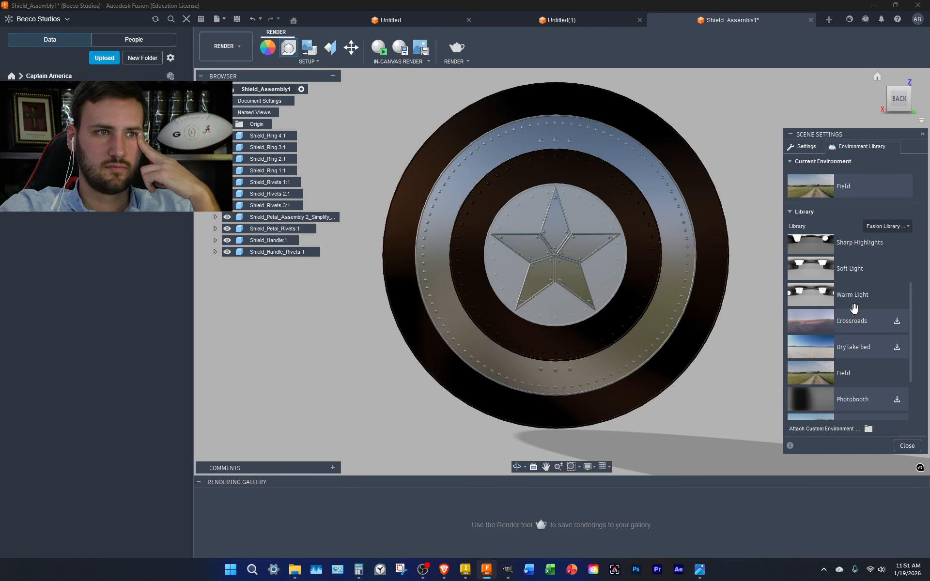
scroll(872, 334, "down", 1)
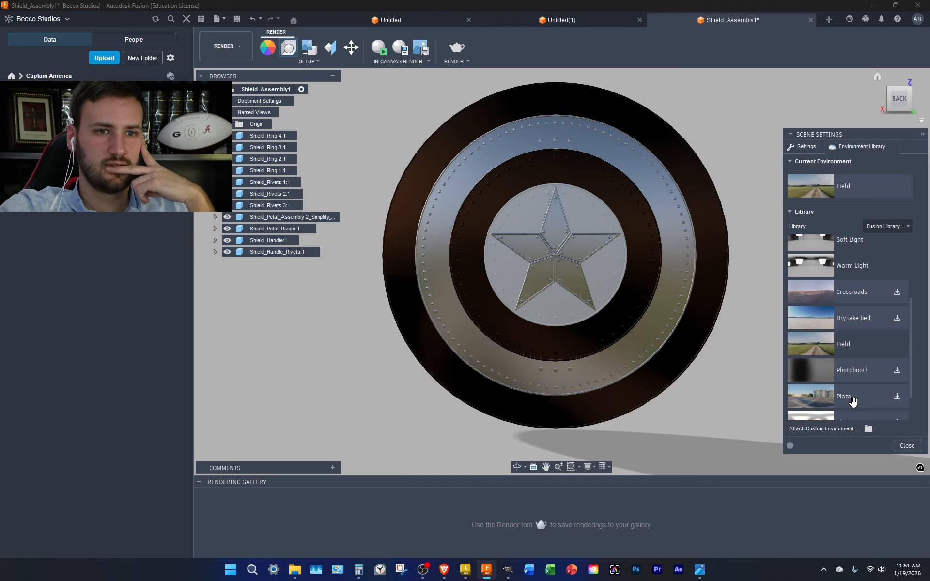
left_click(897, 397)
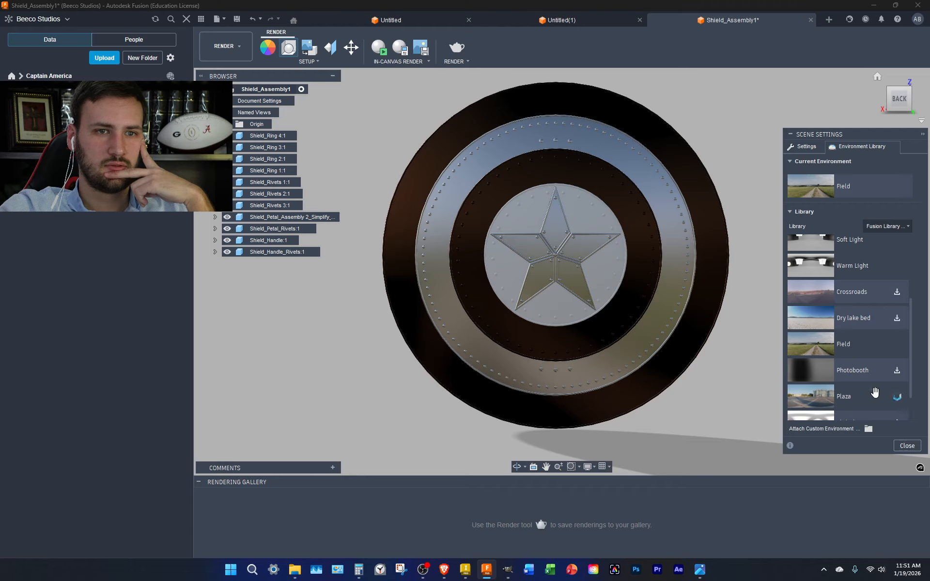
left_click(896, 318)
left_click_drag(855, 322, 854, 189)
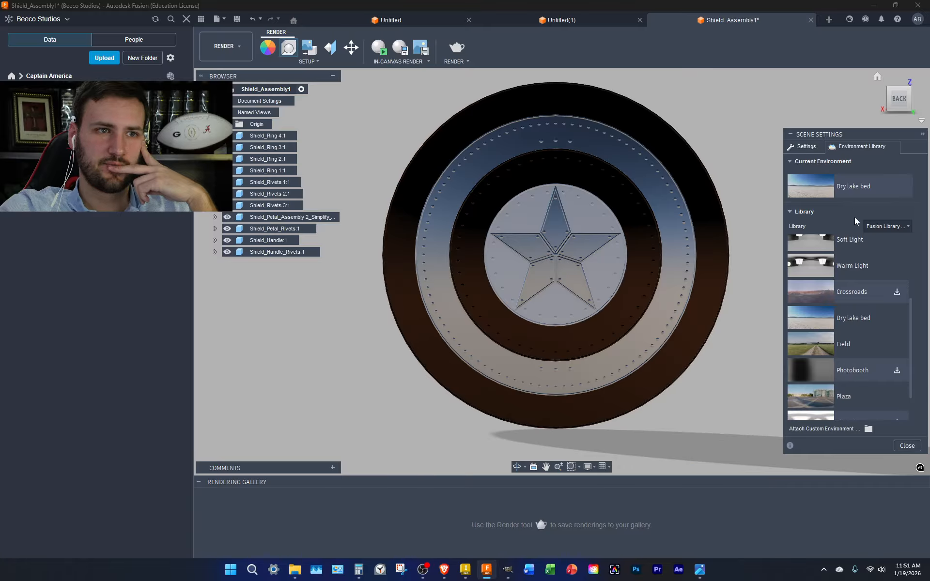
left_click_drag(861, 398, 870, 189)
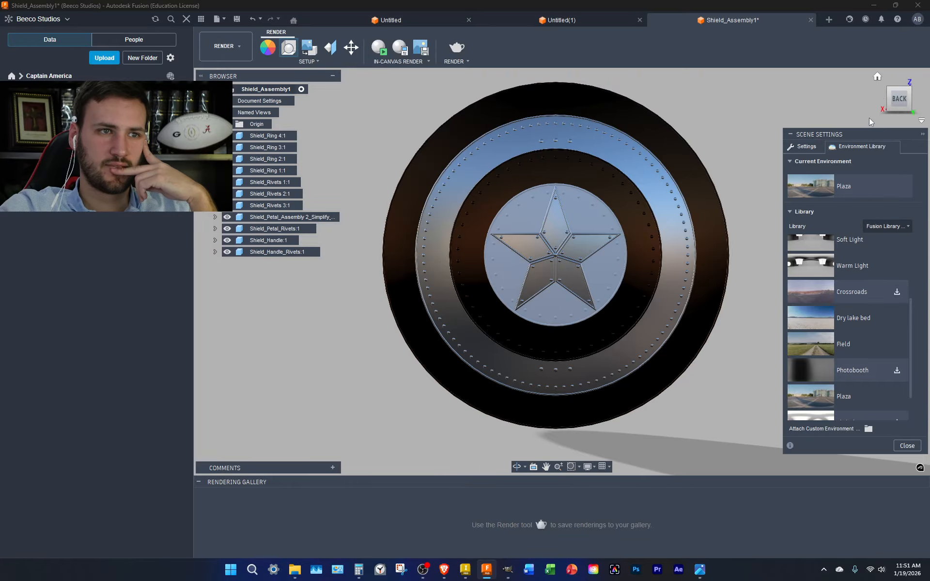
Switch the environment to Photobooth and show its brightness and camera settings
left_click(910, 87)
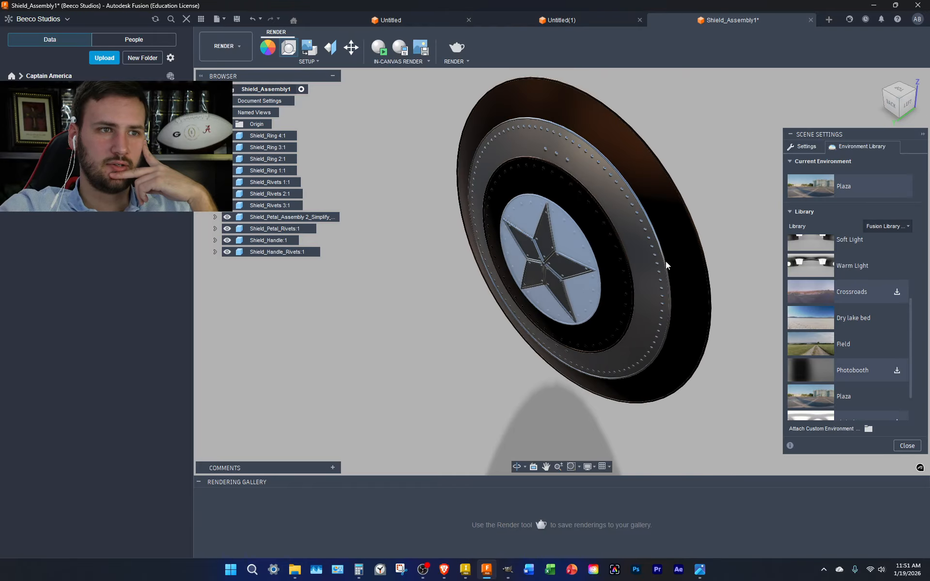
left_click(892, 107)
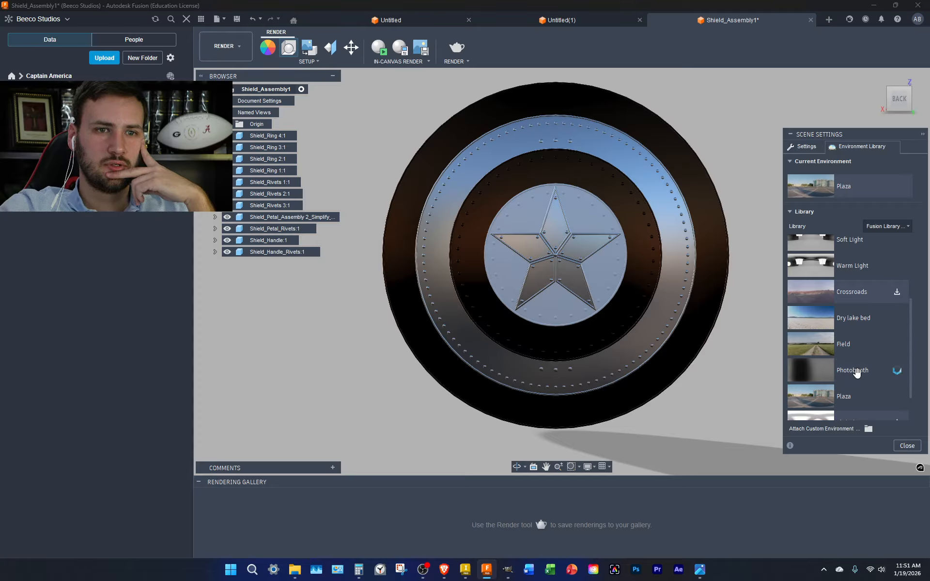
scroll(896, 371, "down", 1)
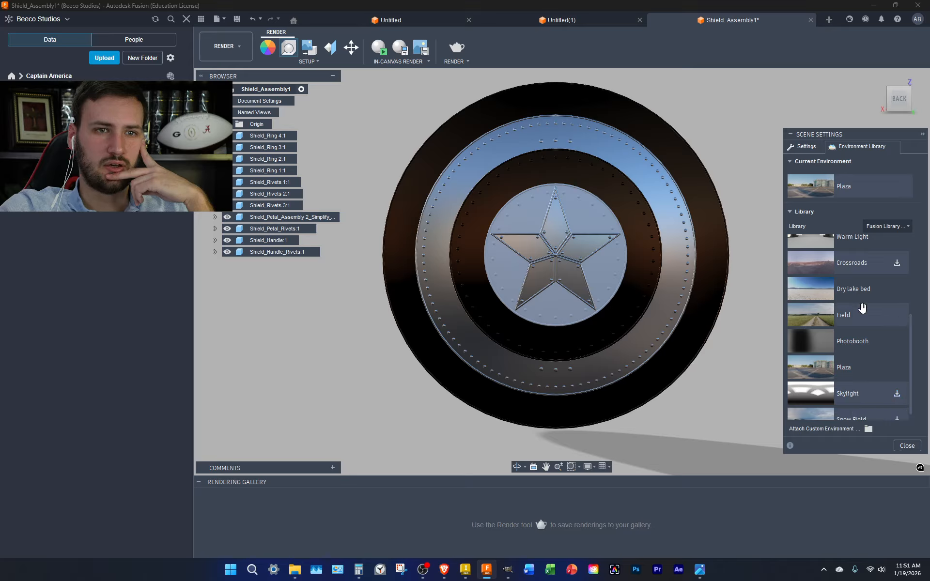
left_click_drag(855, 344, 853, 186)
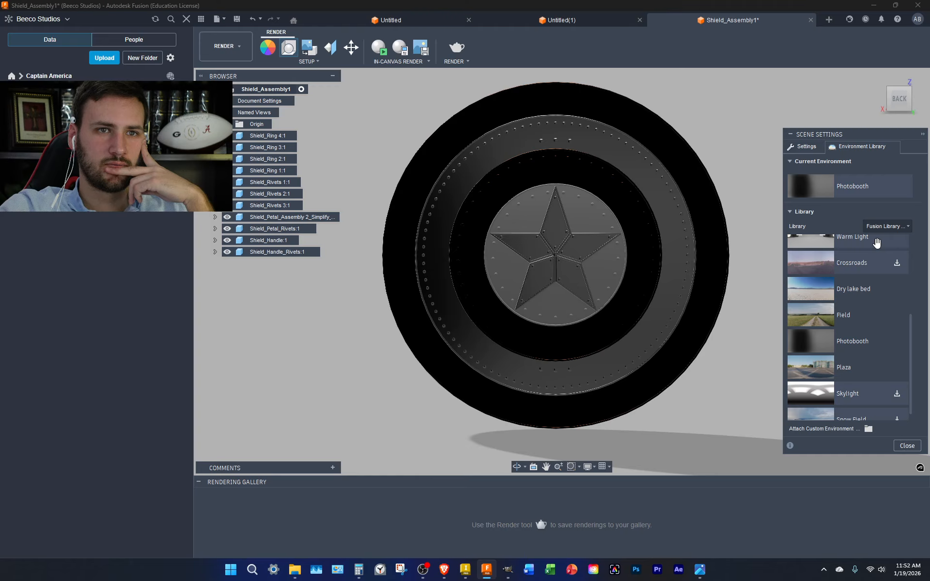
scroll(877, 243, "up", 3)
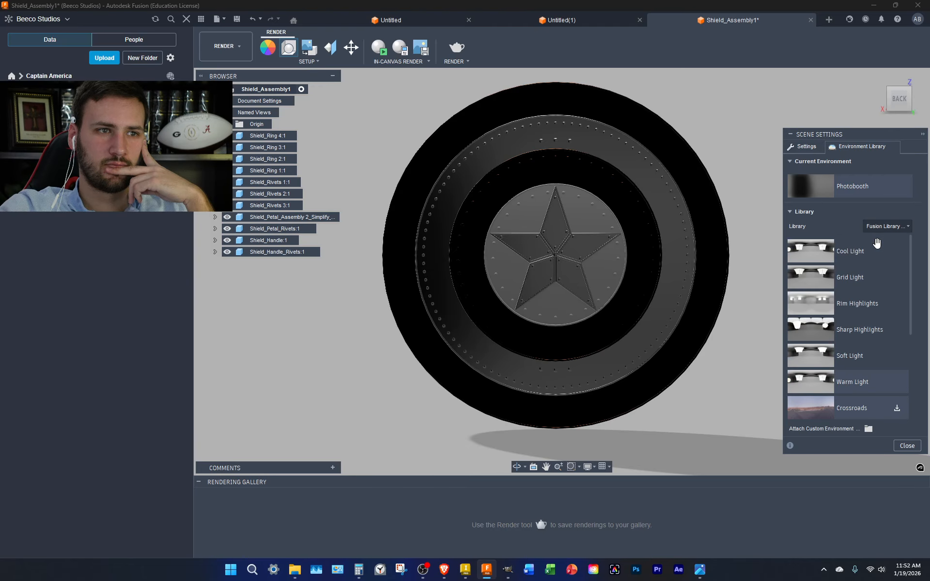
left_click(805, 146)
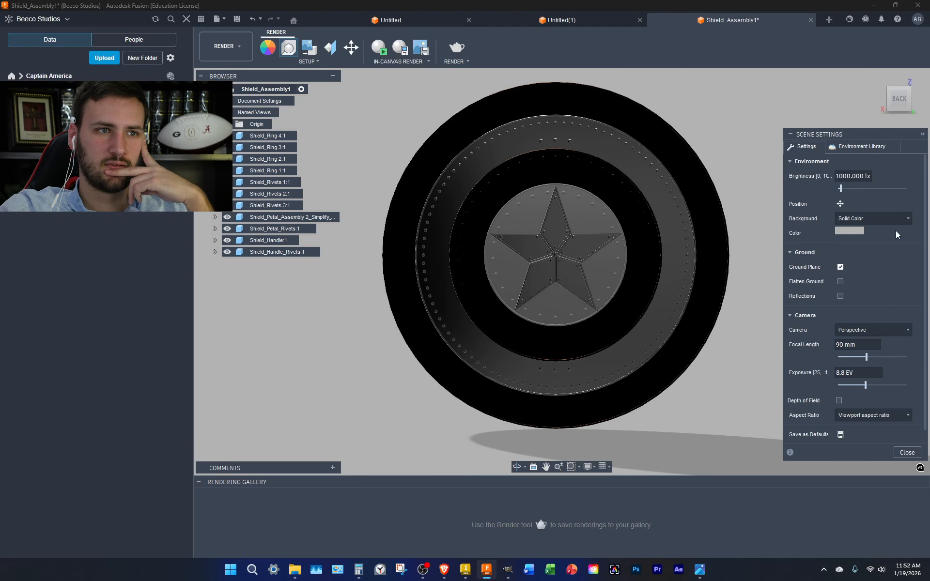
Edit the environment brightness value, entering 25
left_click(843, 176)
key("BackSpace")
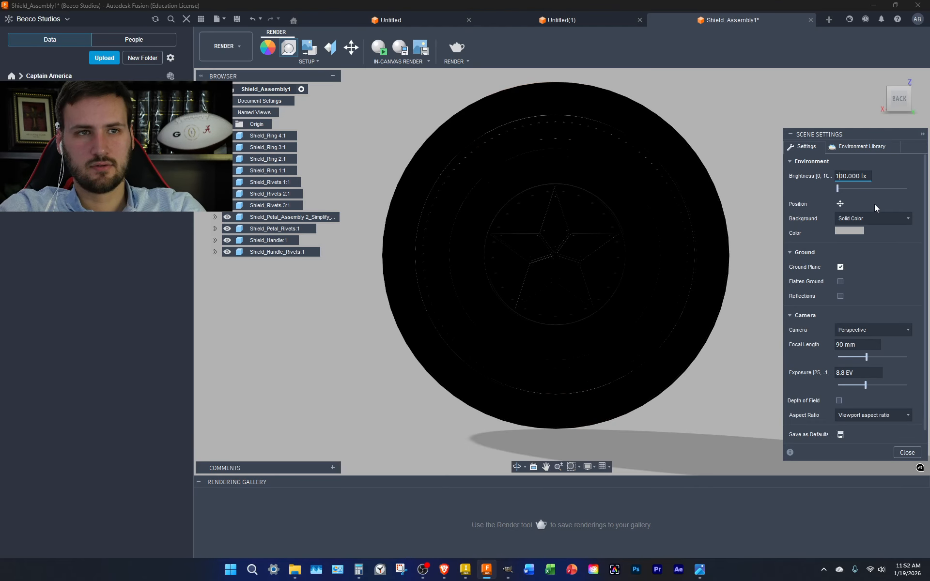
type("5")
key("BackSpace")
key("BackSpace")
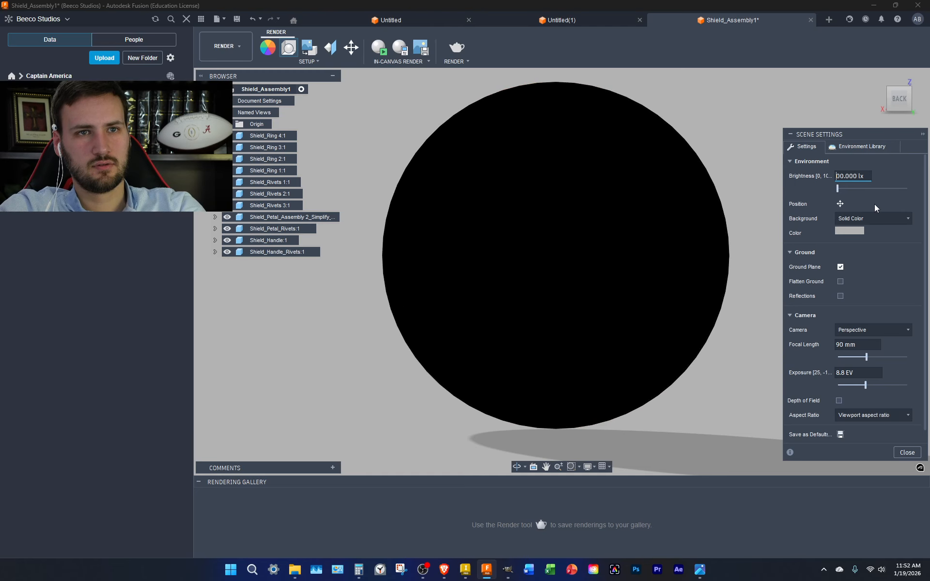
type("25")
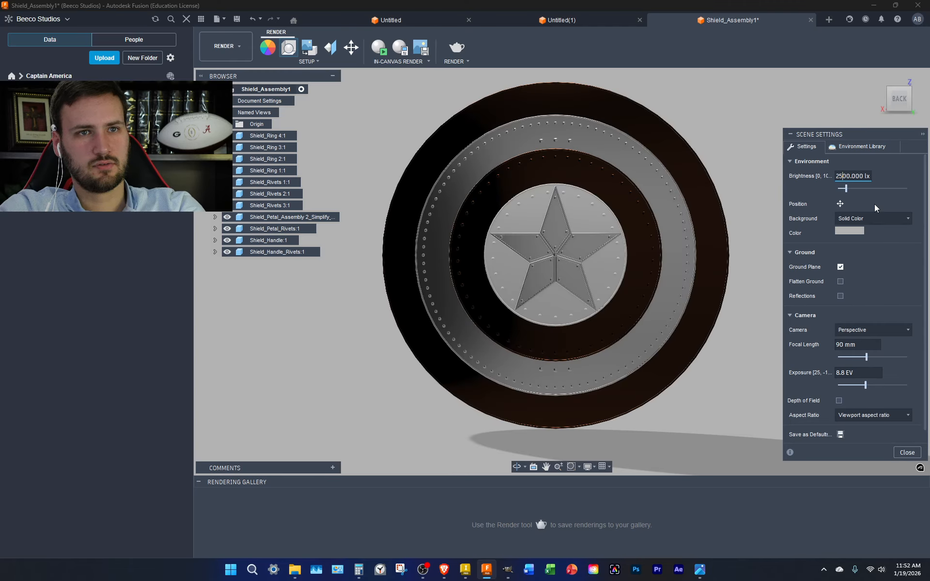
Try Warm Light, then apply Soft Light as the scene environment
left_click(861, 147)
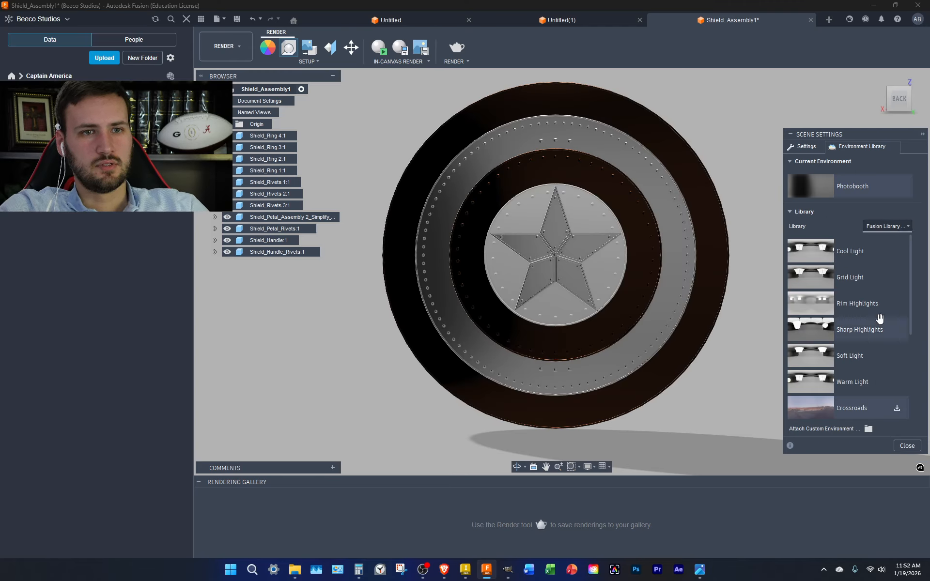
left_click_drag(864, 355, 827, 182)
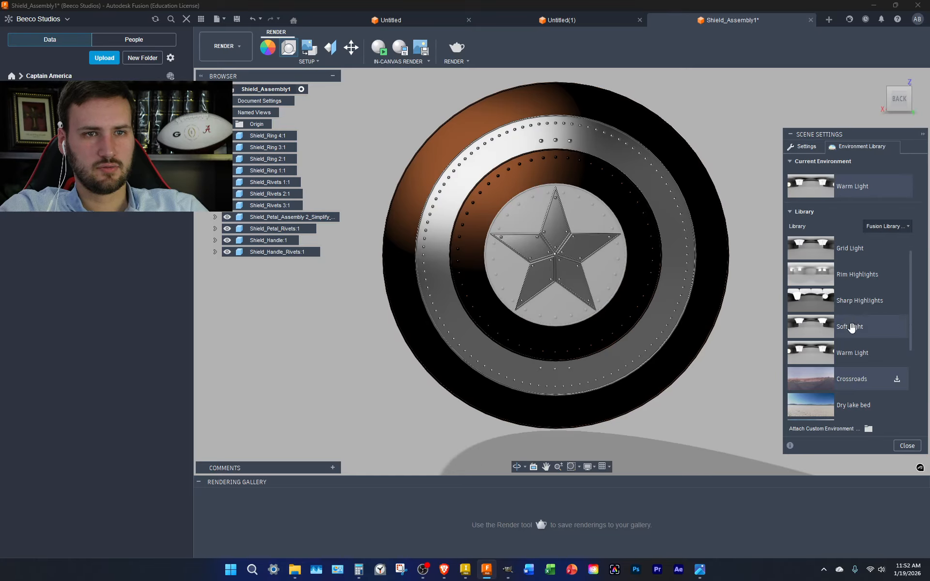
left_click_drag(854, 329, 859, 187)
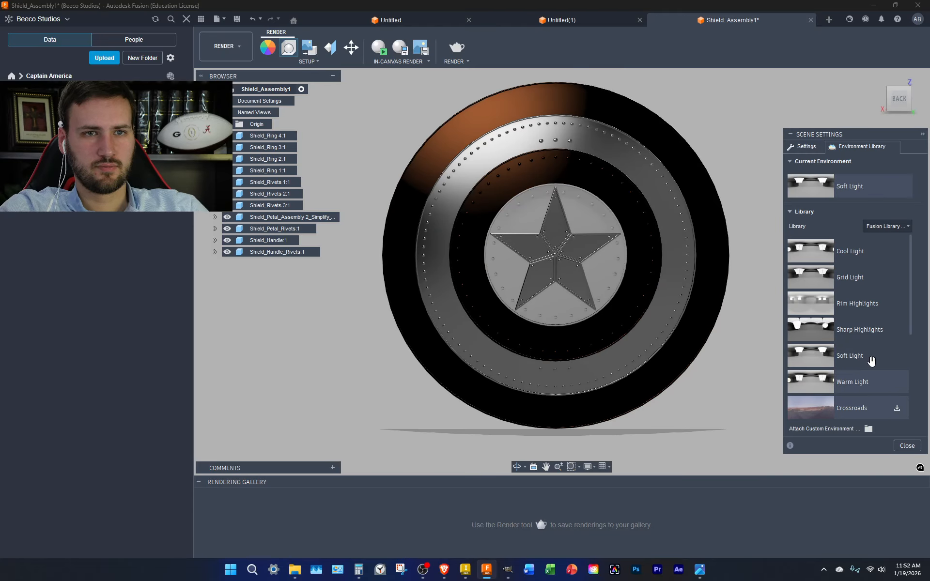
scroll(871, 361, "down", 5)
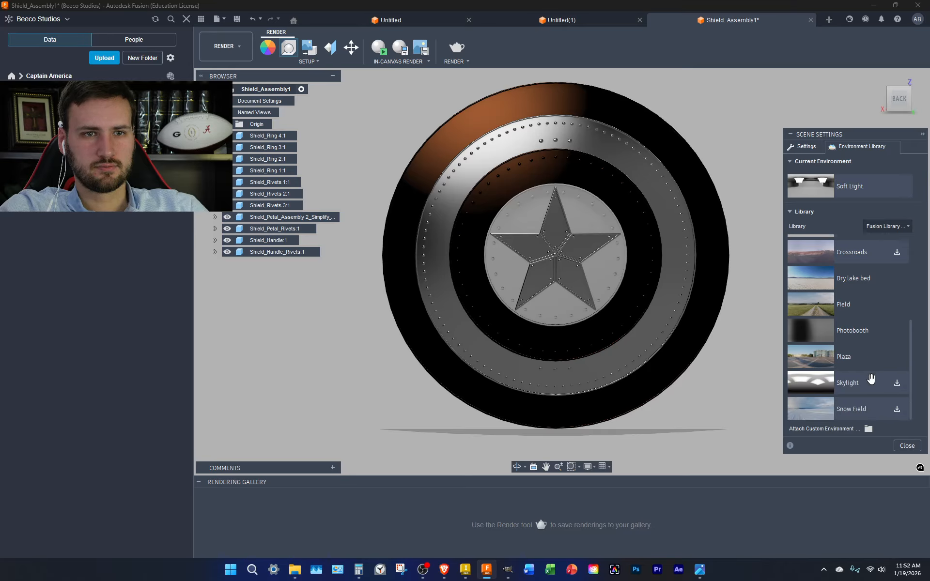
Download Skylight, apply Snow Field, and set the brightness to 2500 lx
left_click(896, 383)
left_click_drag(885, 412, 837, 179)
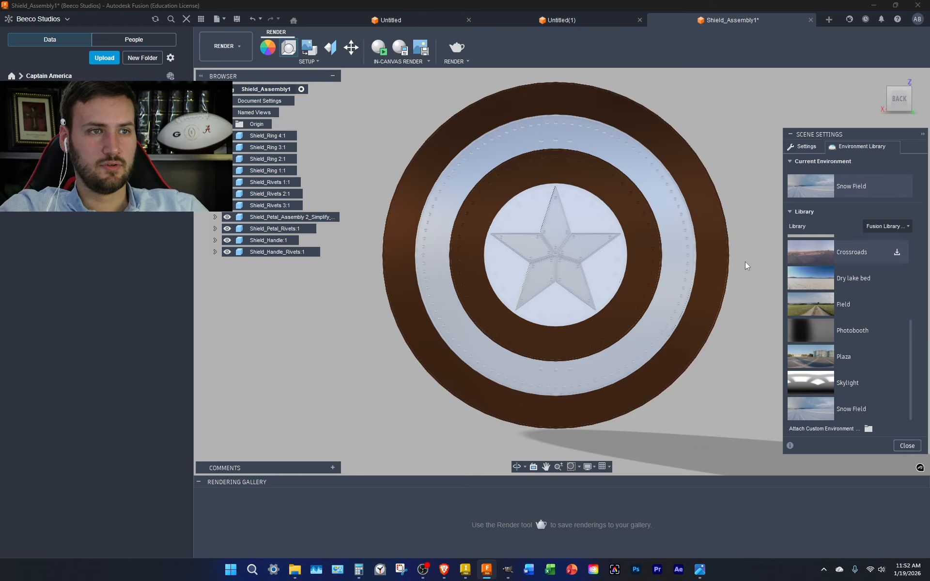
left_click(795, 147)
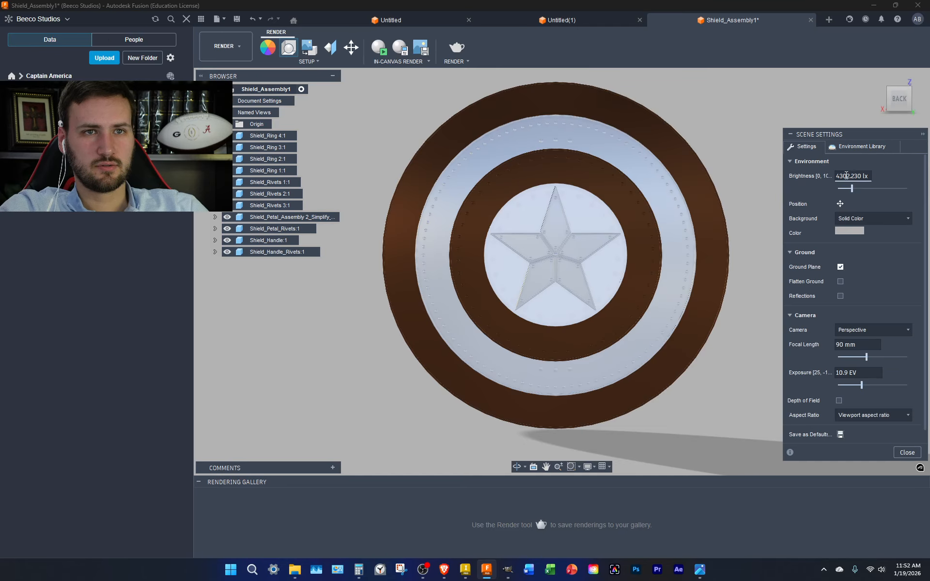
key("BackSpace")
key("BackSpace")
type("25")
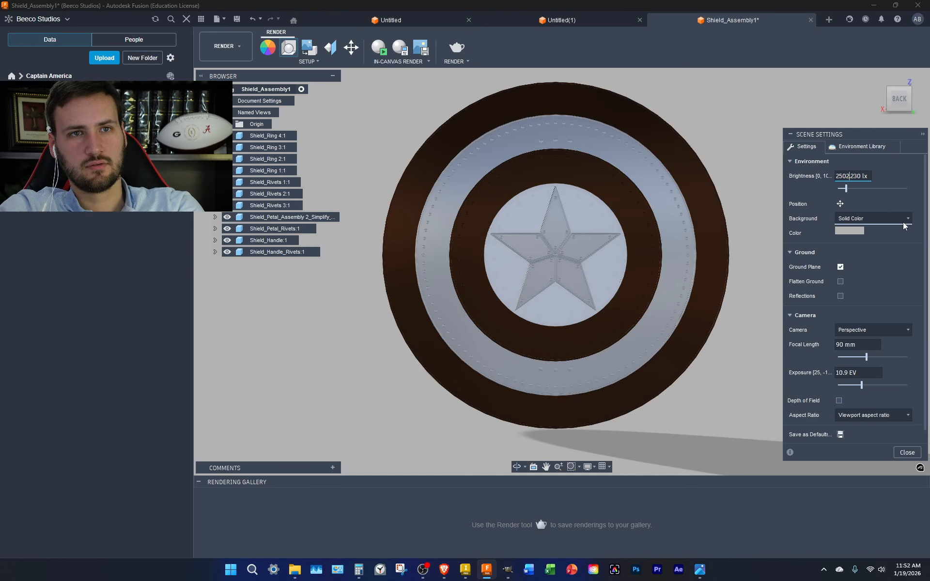
key("Right")
key("Right")
key("Right")
type("0")
key("Delete")
key("Delete")
key("Delete")
key("Delete")
key("Delete")
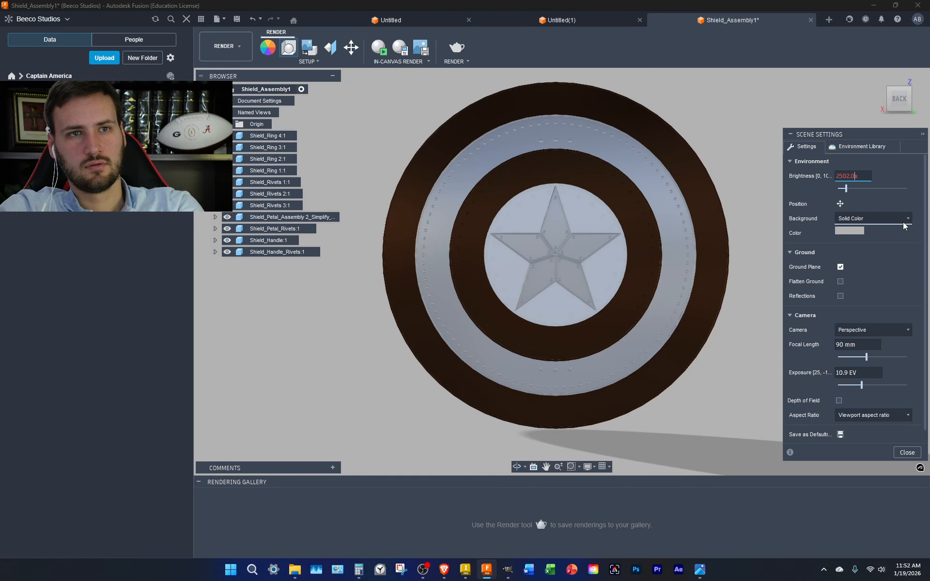
key("Delete")
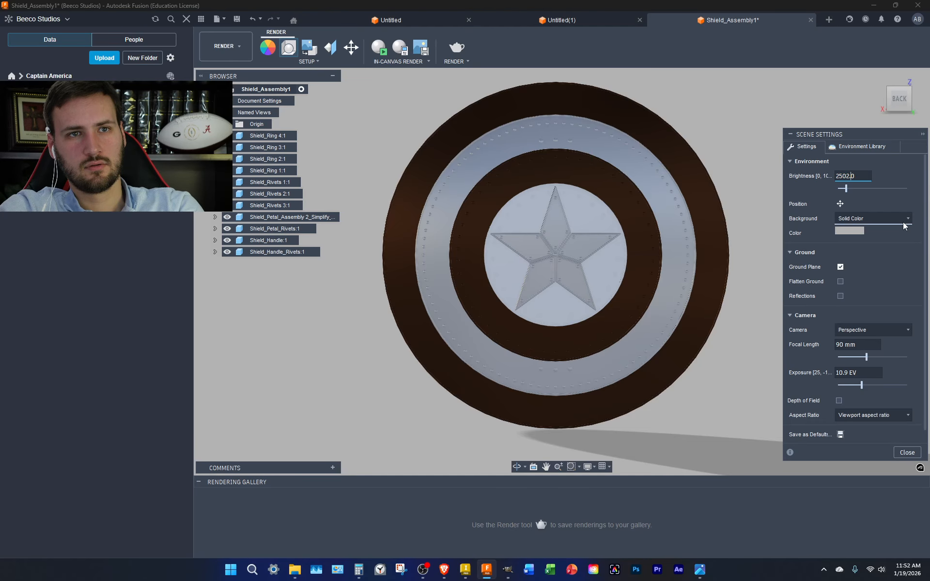
key("BackSpace")
key("BackSpace")
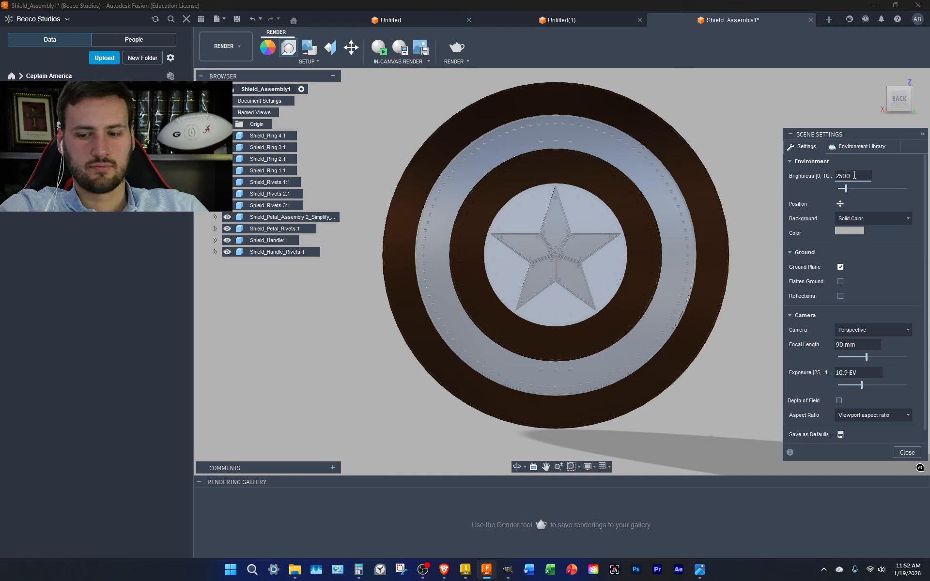
Correct the environment brightness to 3500 lx
type("0")
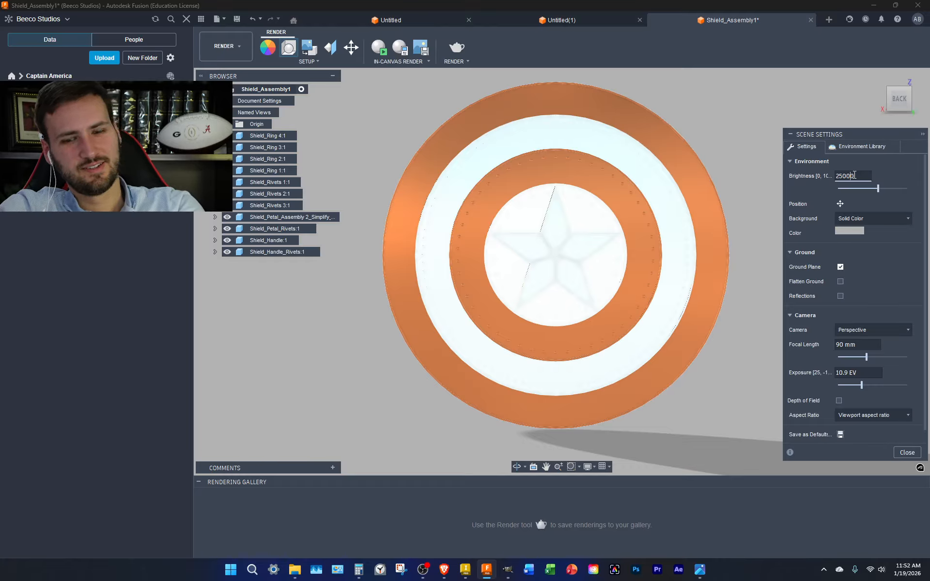
key("BackSpace")
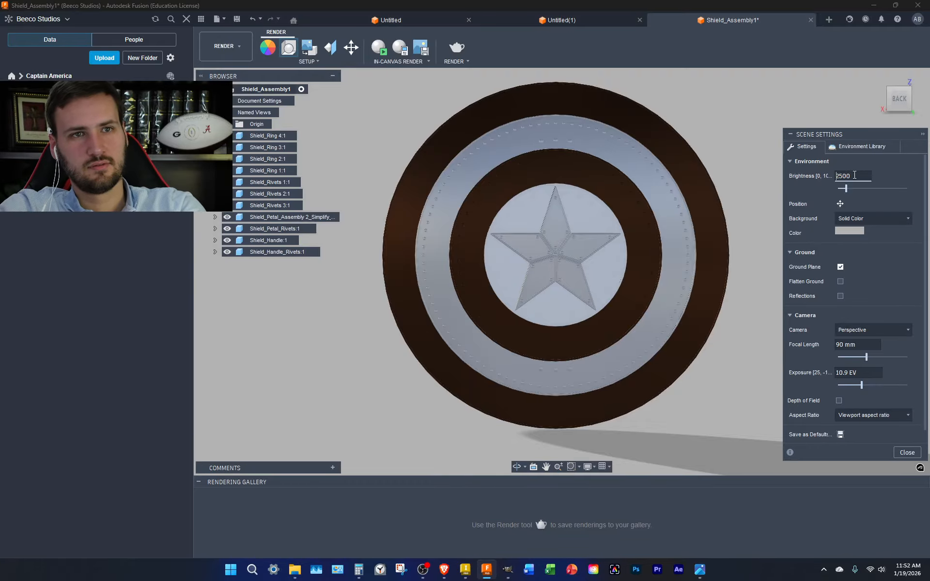
key("BackSpace")
type("3")
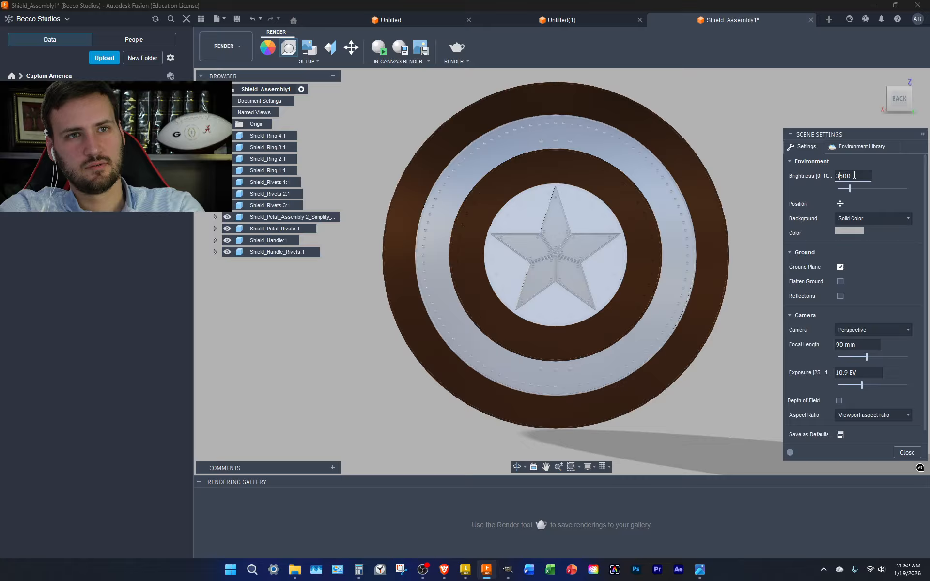
left_click(859, 145)
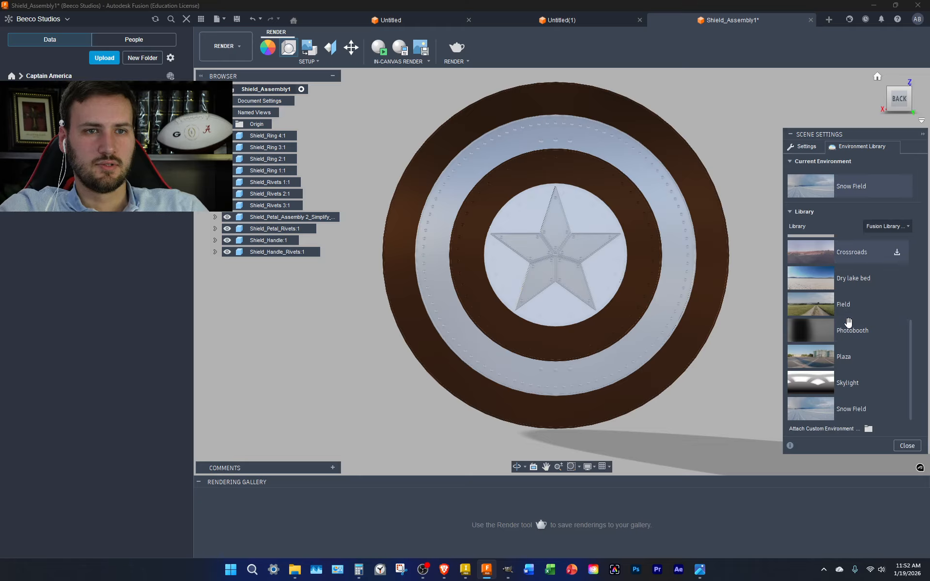
Apply Skylight and check the shield in isometric and left edge-on views
left_click_drag(847, 383, 854, 194)
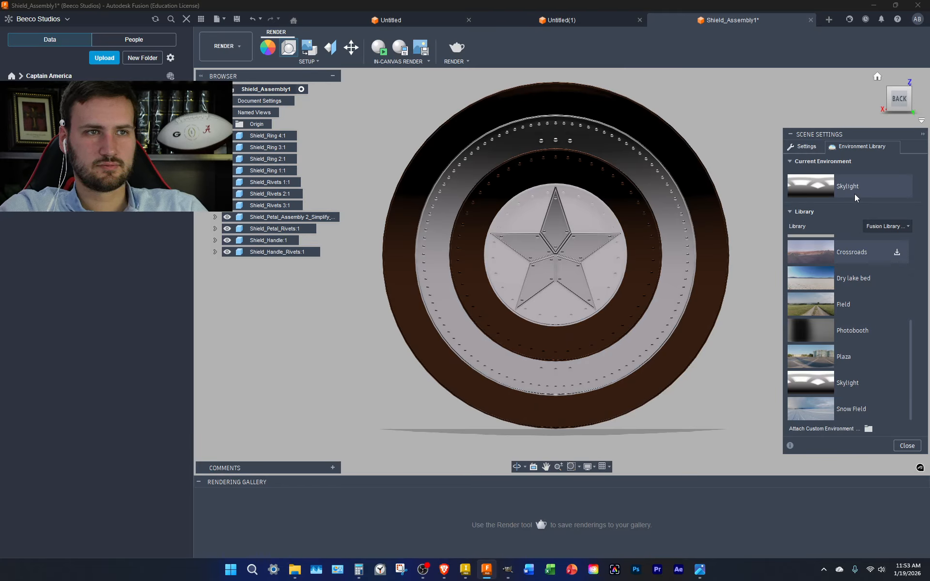
left_click(904, 100)
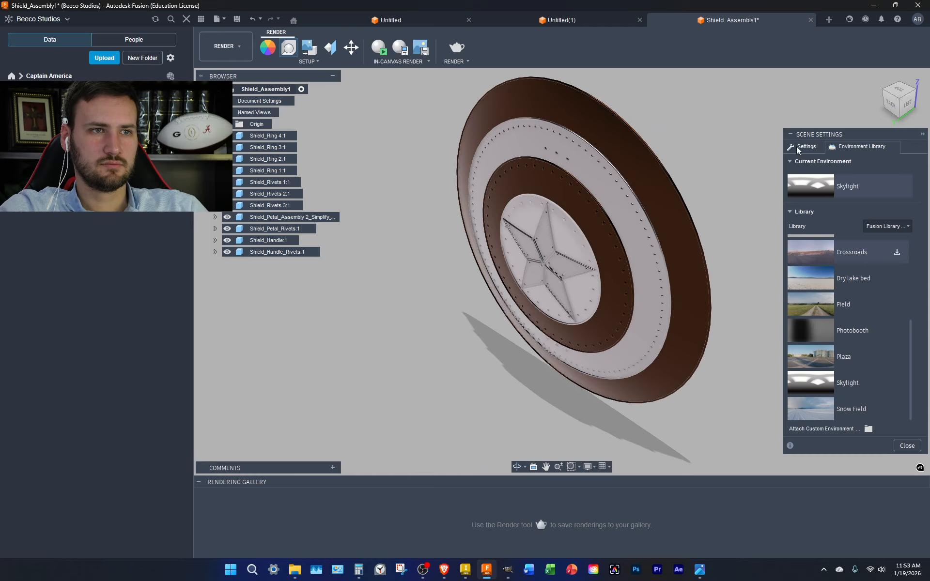
left_click(906, 103)
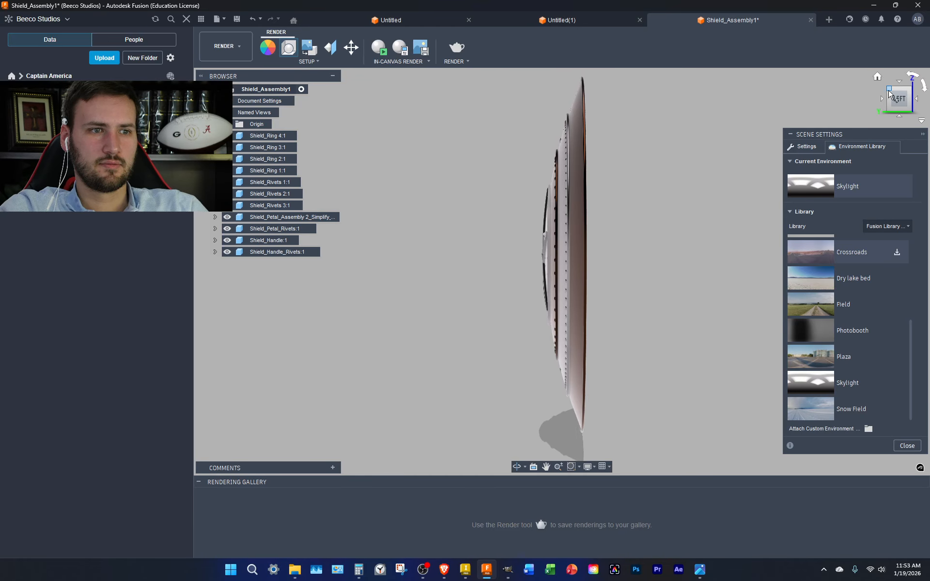
scroll(662, 253, "down", 2)
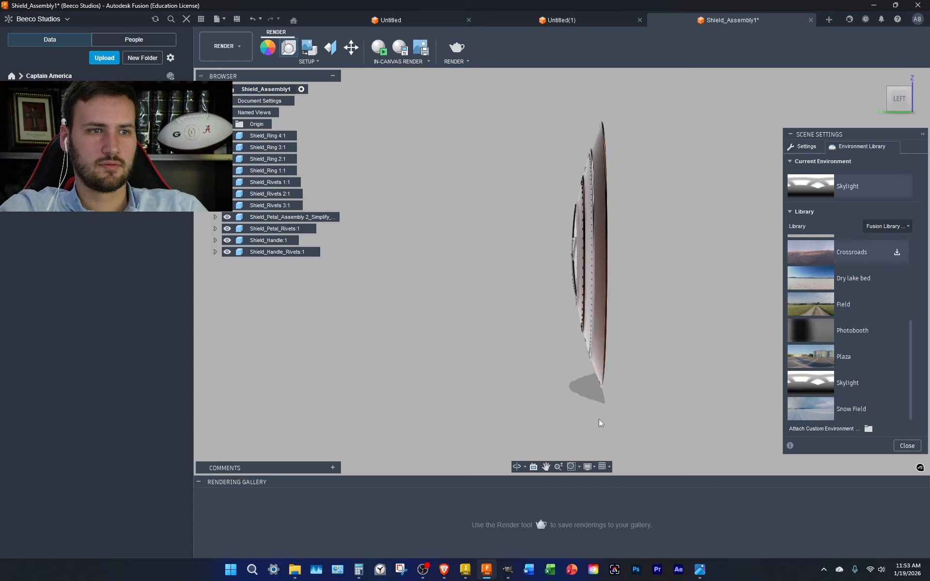
scroll(844, 299, "up", 3)
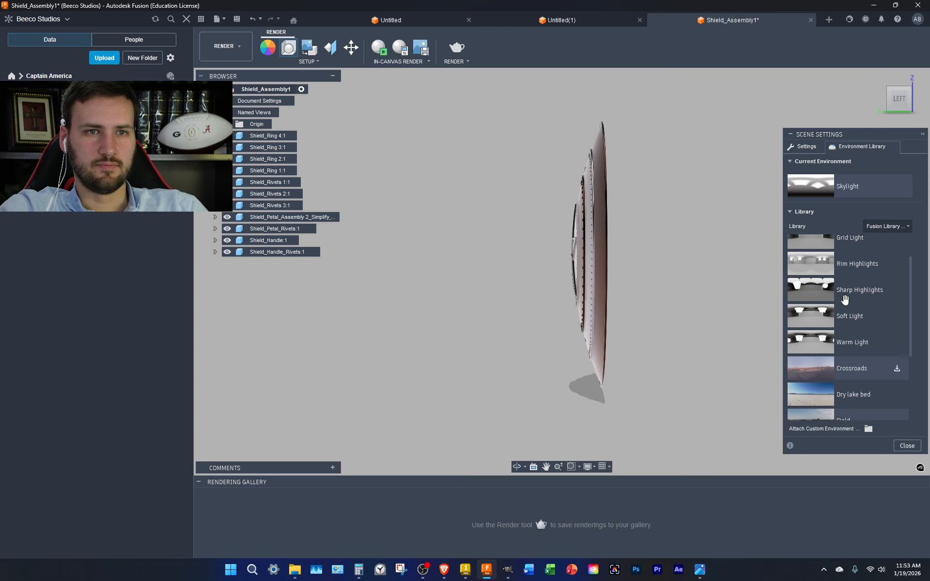
scroll(857, 316, "up", 1)
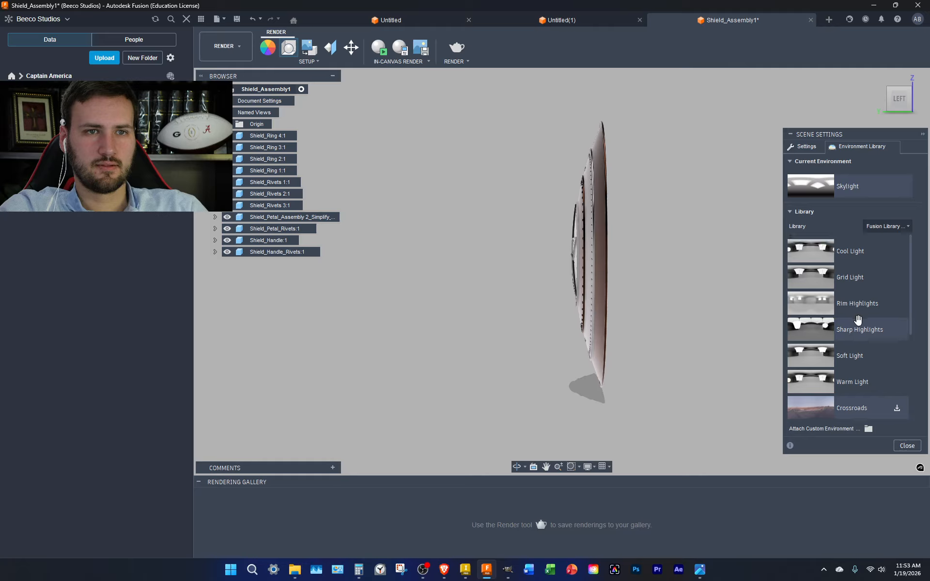
Switch the environment to Cool Light and review the shield from isometric, side and back views
left_click_drag(856, 251, 856, 183)
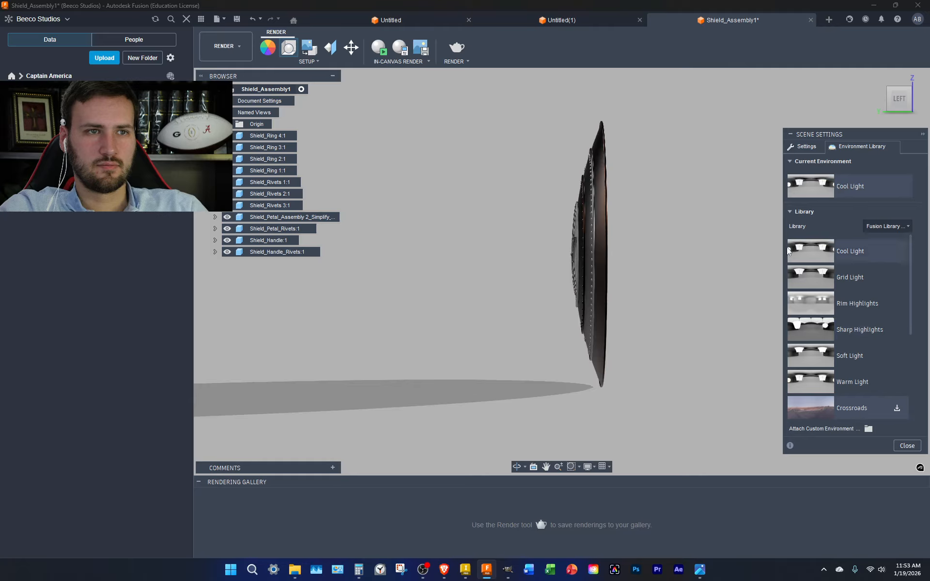
left_click(909, 91)
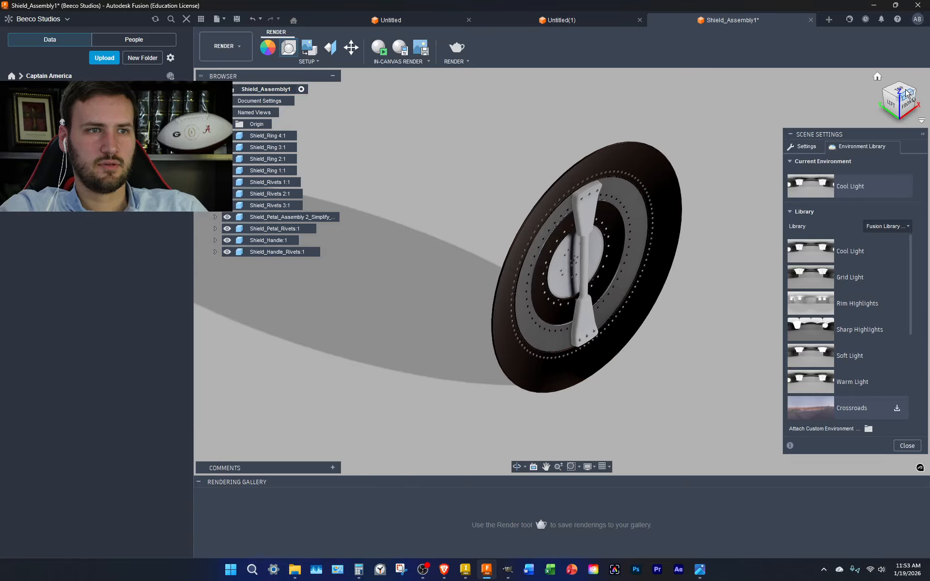
left_click(889, 106)
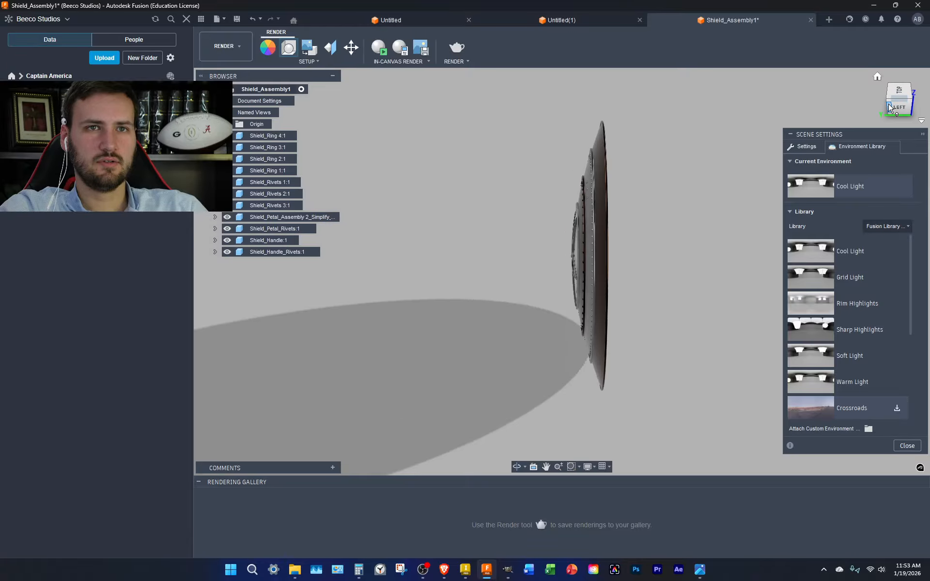
left_click(889, 106)
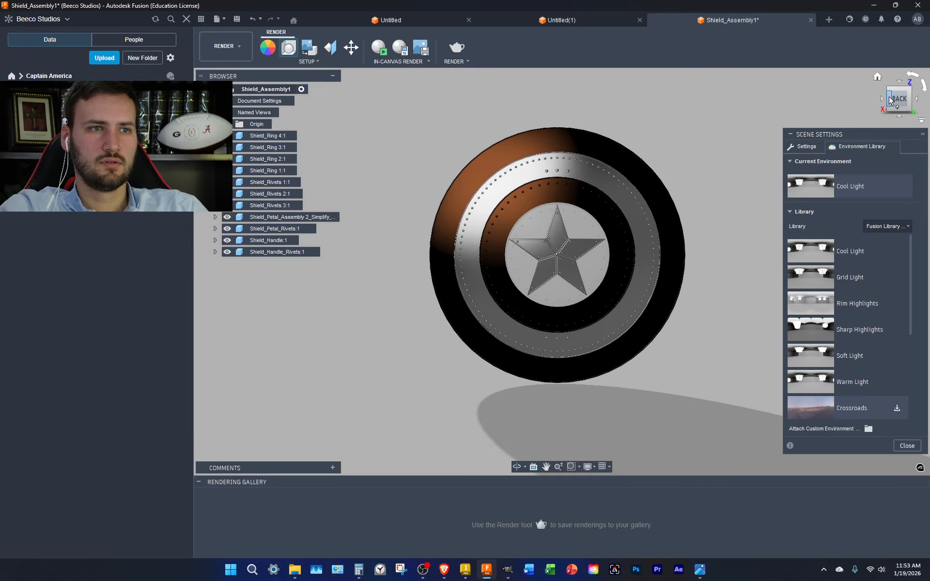
left_click(908, 90)
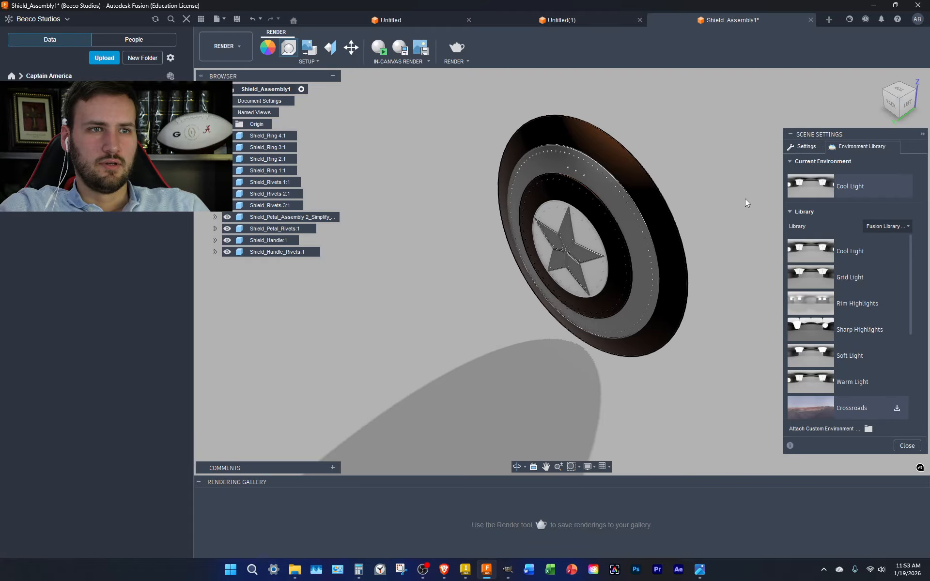
Return to the Design workspace and orient the shield to an isometric view
left_click(247, 53)
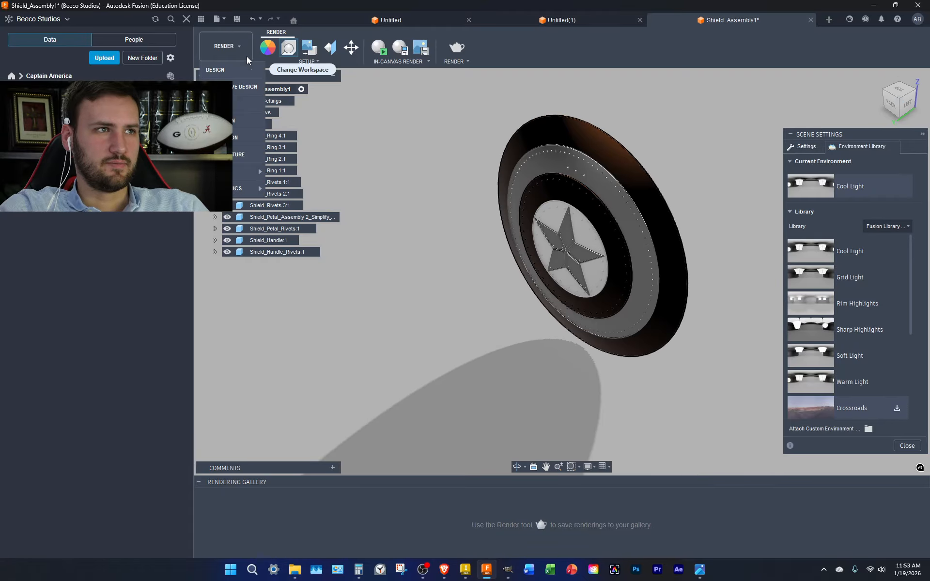
left_click(228, 73)
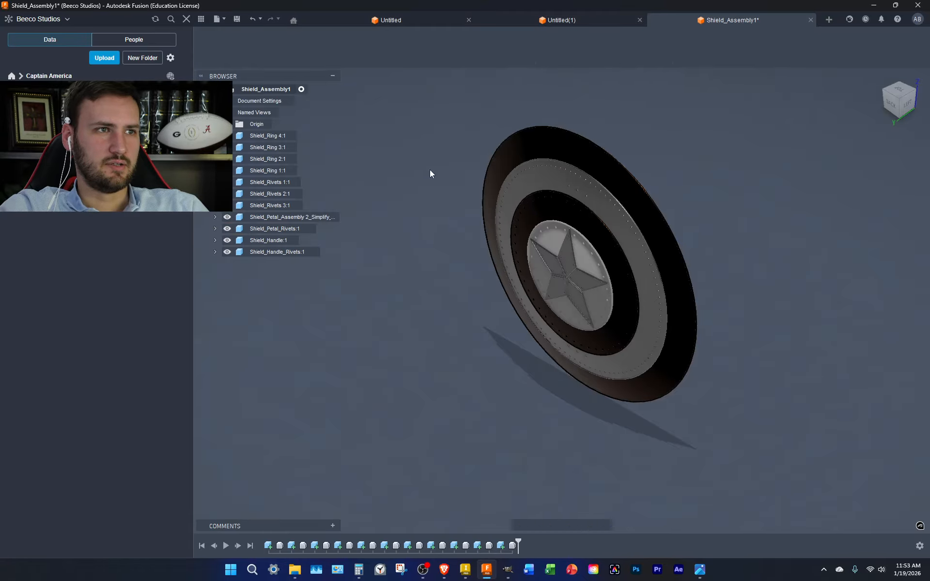
left_click(903, 106)
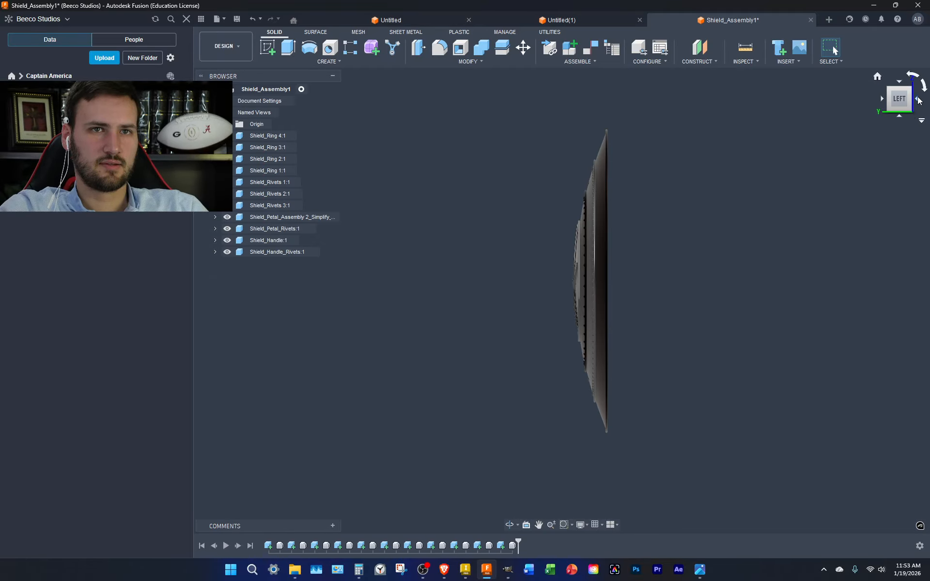
left_click(918, 101)
left_click(891, 88)
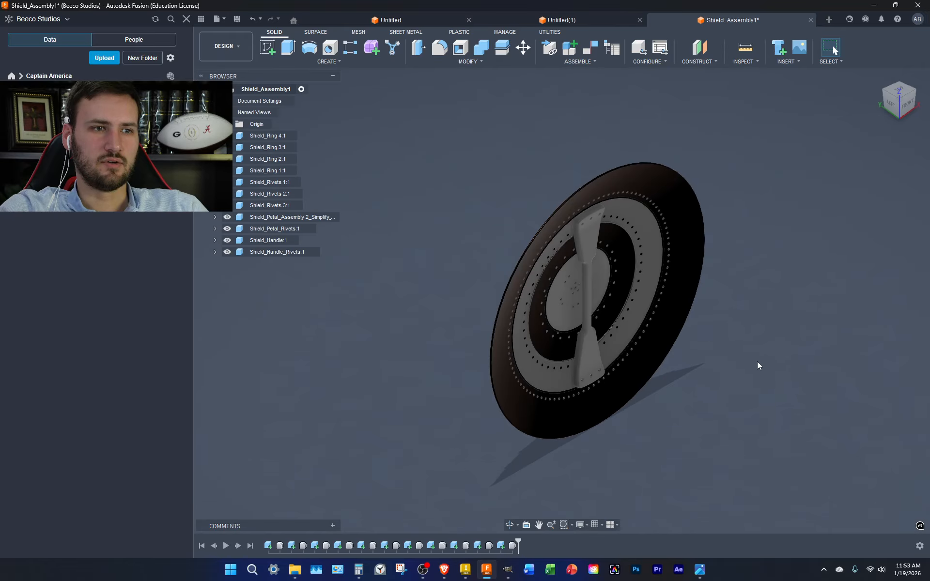
Rotate all shield bodies 180 degrees about X, then switch to the Render workspace
left_click_drag(734, 470, 424, 66)
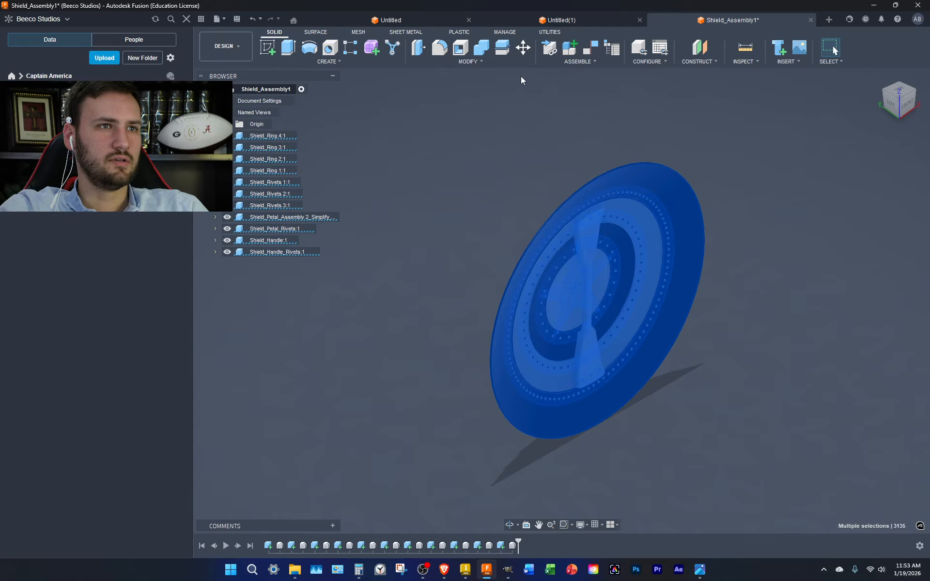
left_click(523, 47)
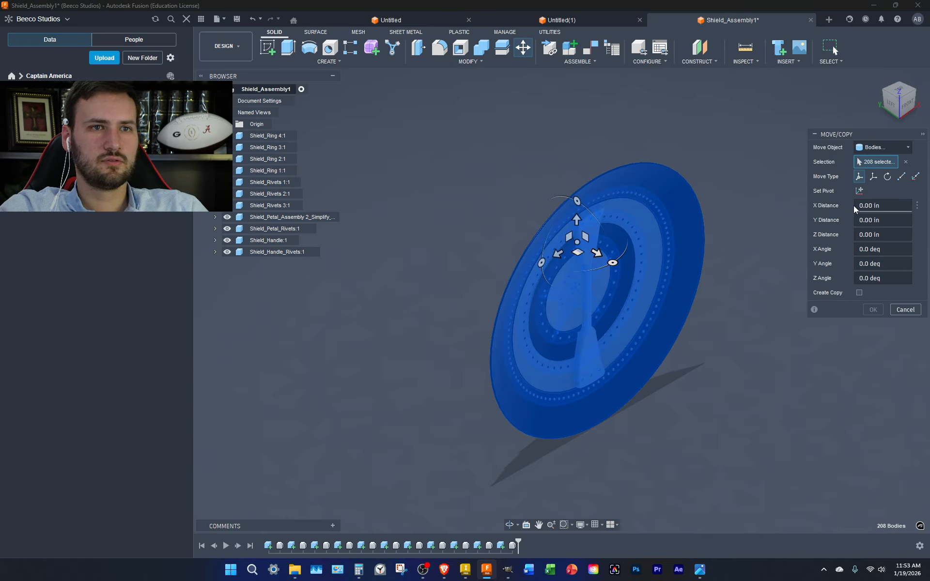
left_click_drag(614, 262, 426, 167)
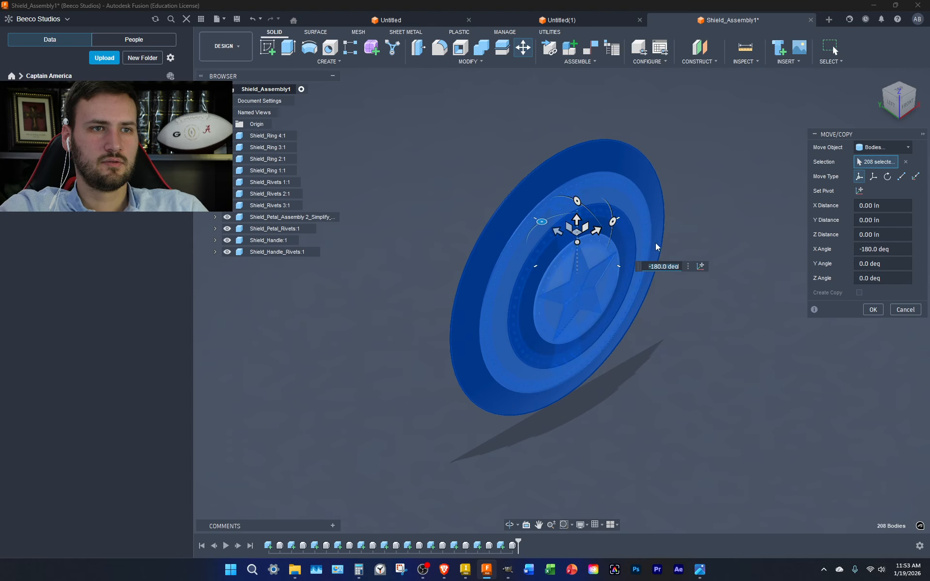
key("Return")
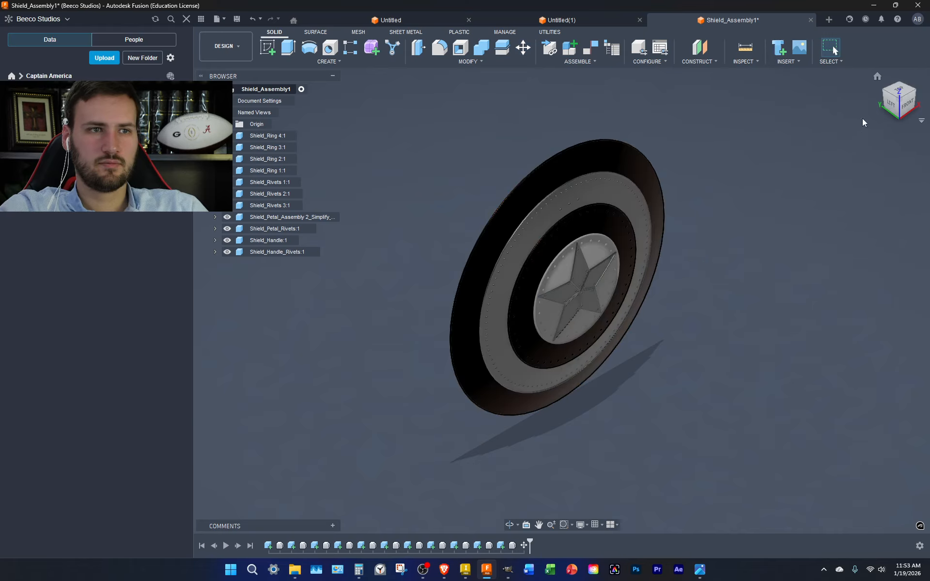
left_click(237, 47)
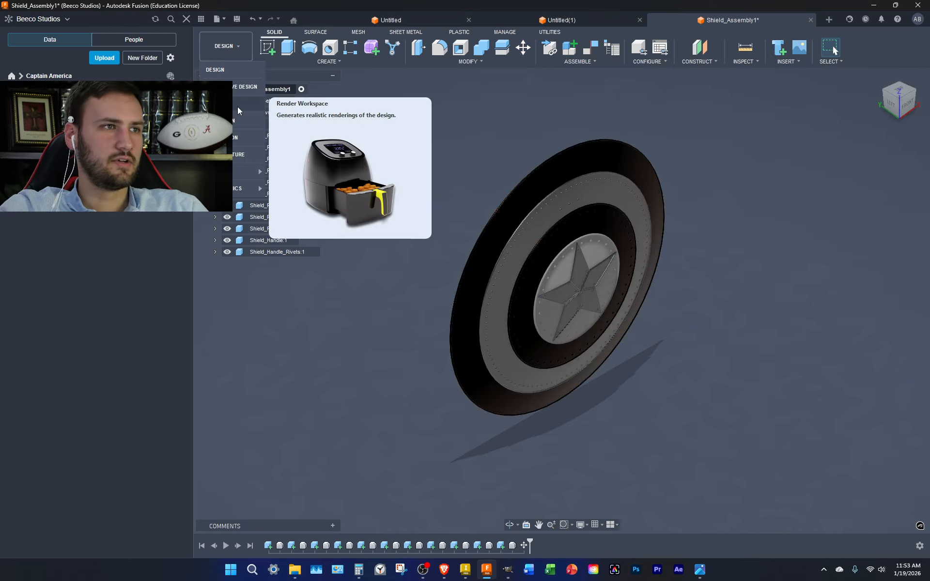
left_click(237, 109)
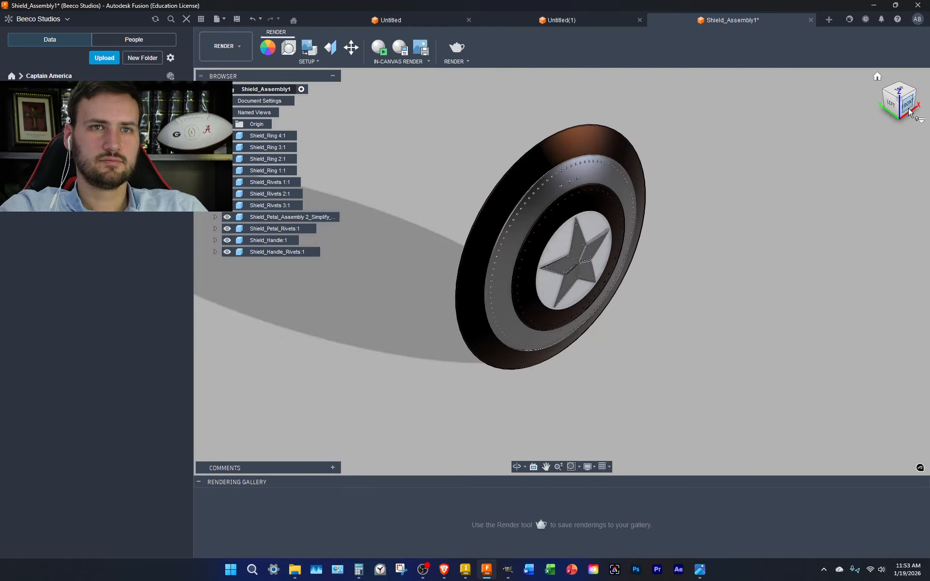
Face the shield head-on and preview the Dry lake bed, Field and Photobooth lighting environments
left_click(908, 111)
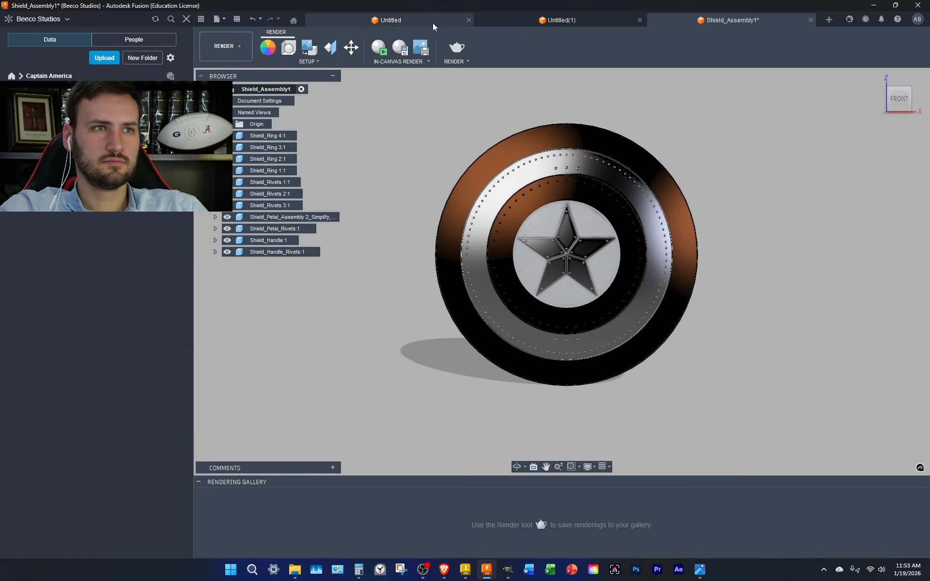
left_click(288, 48)
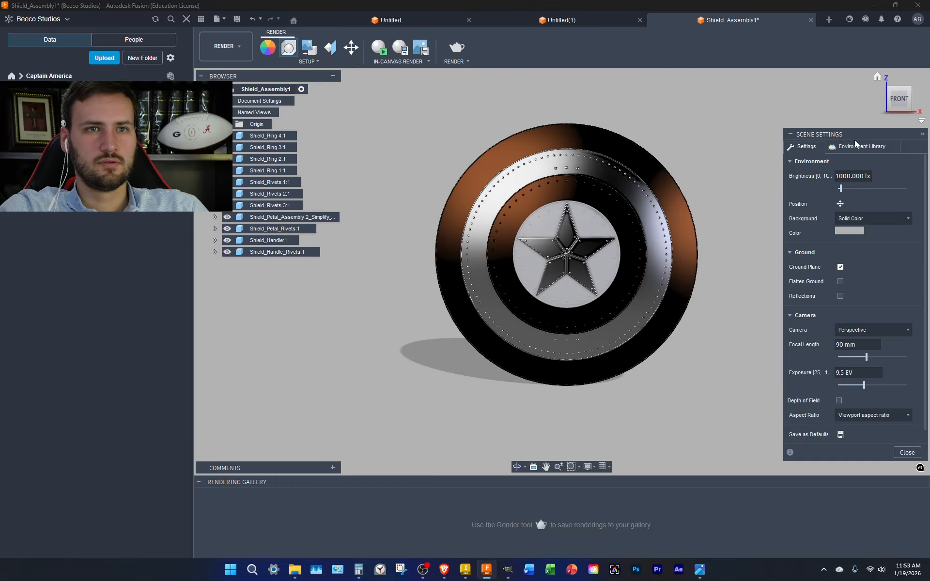
left_click(856, 145)
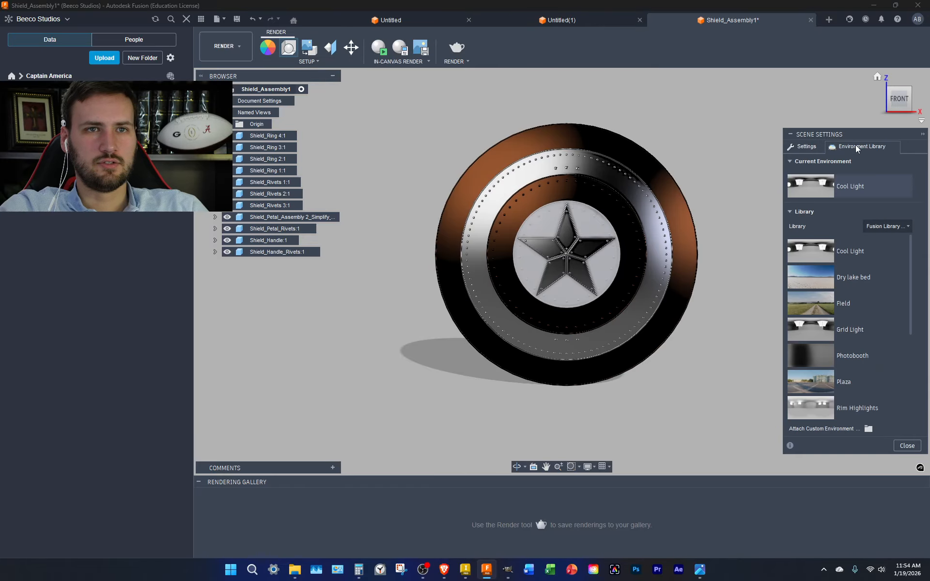
double_click(846, 282)
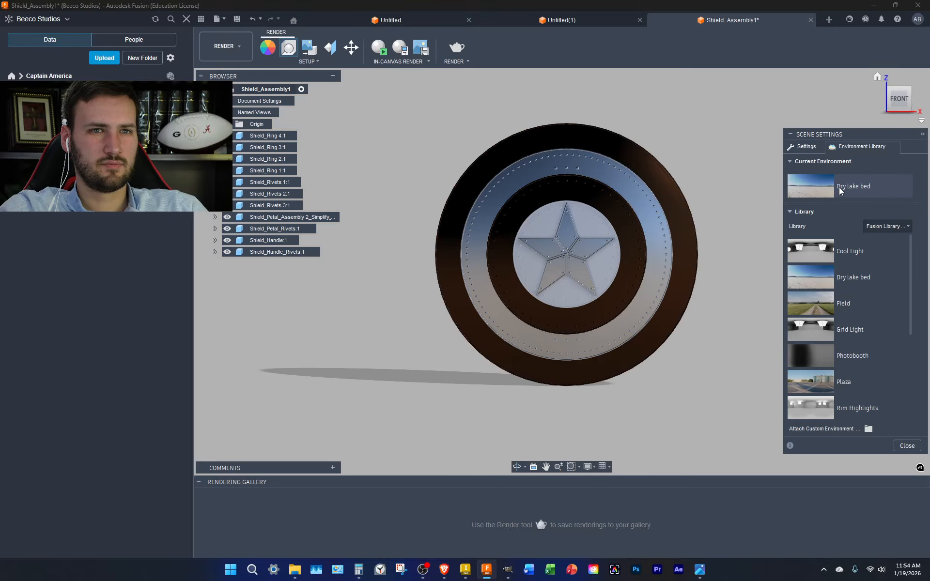
double_click(851, 304)
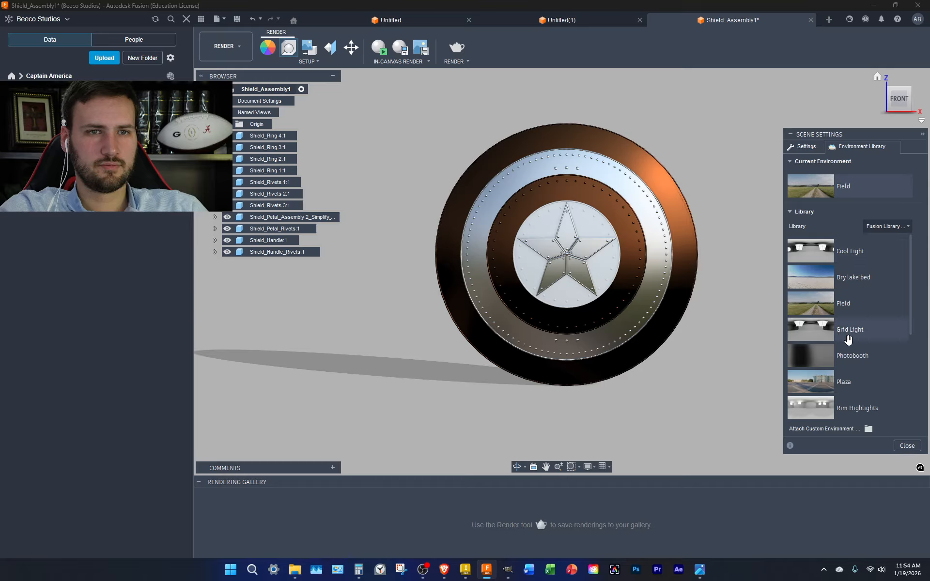
scroll(848, 339, "down", 3)
scroll(851, 323, "up", 3)
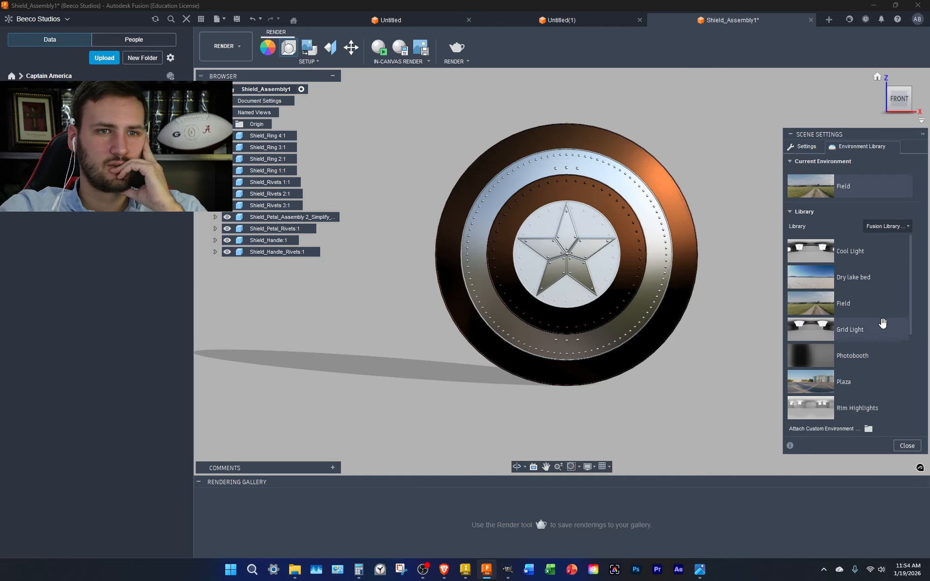
double_click(861, 356)
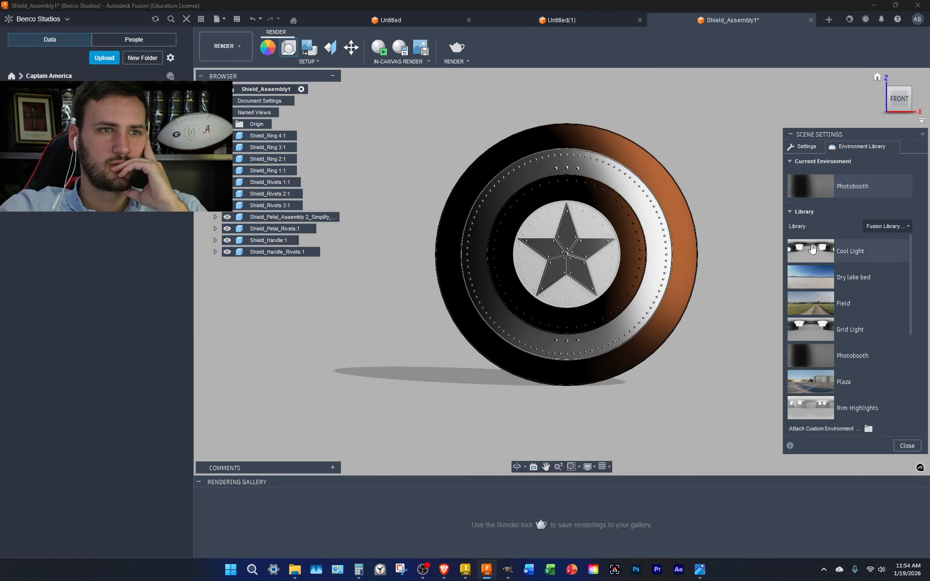
Make Plaza the current lighting environment and bring up the Appearance library
left_click(909, 90)
left_click(901, 92)
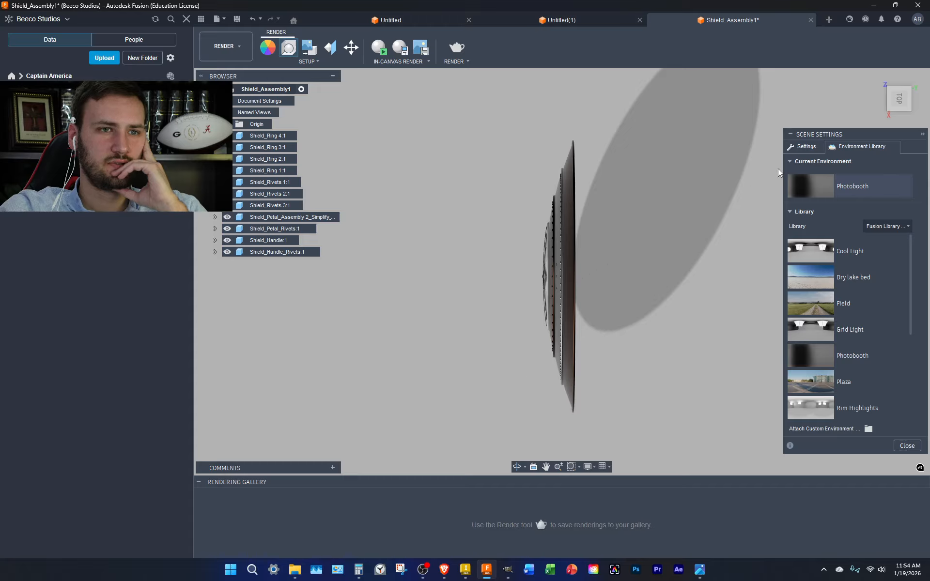
left_click(883, 117)
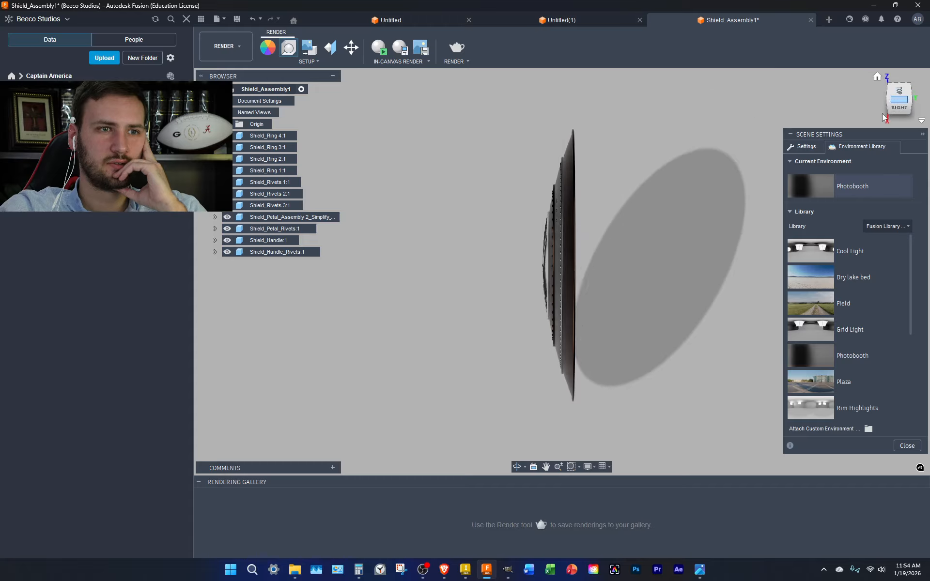
left_click(889, 101)
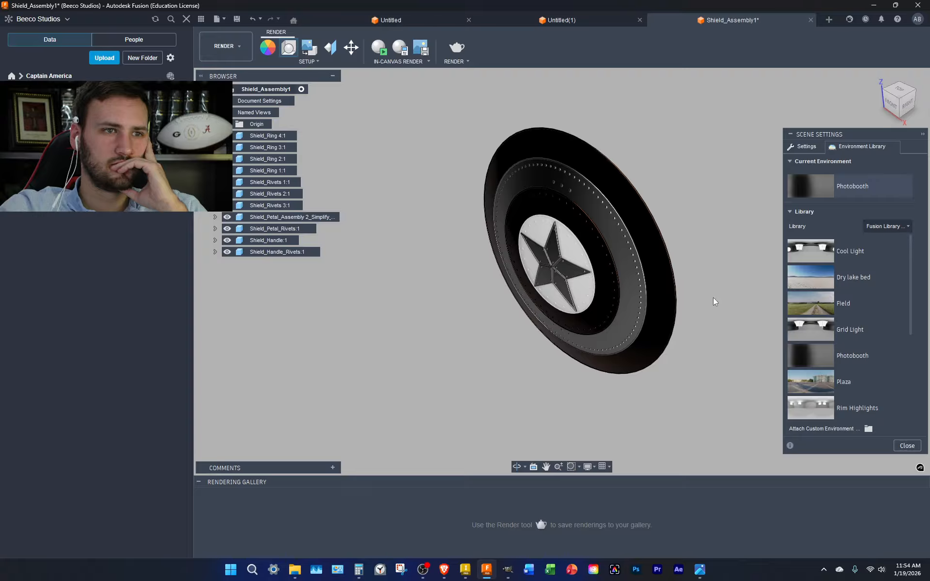
left_click(894, 107)
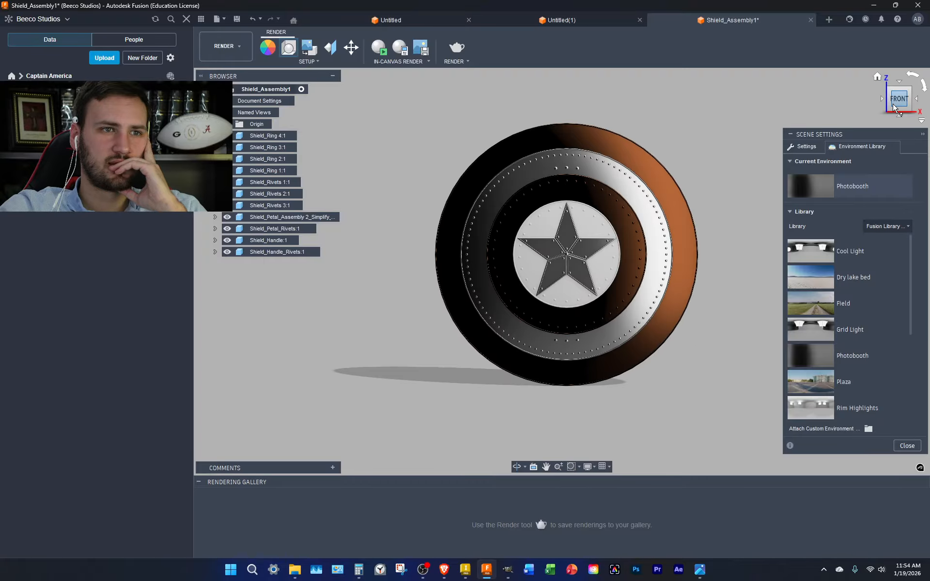
left_click_drag(909, 106, 891, 104)
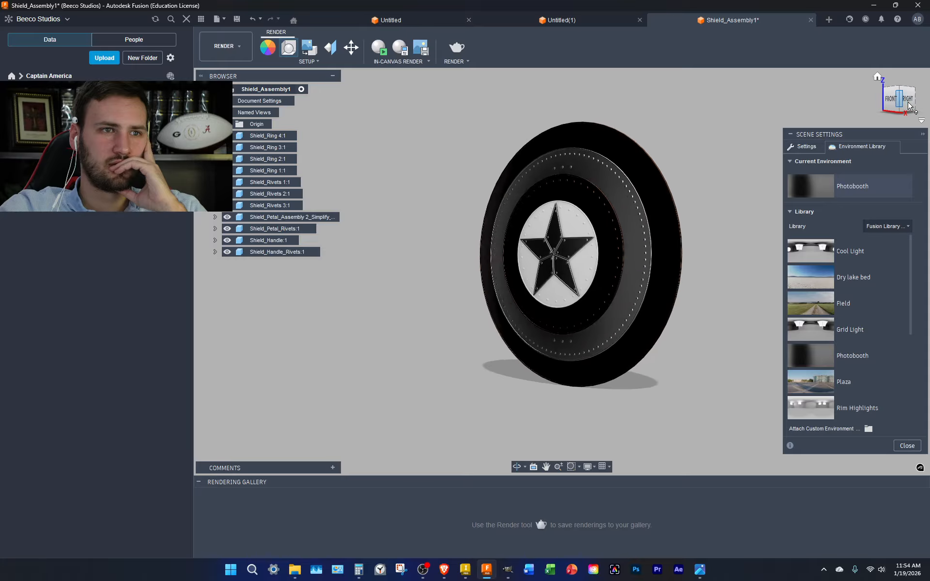
left_click(891, 101)
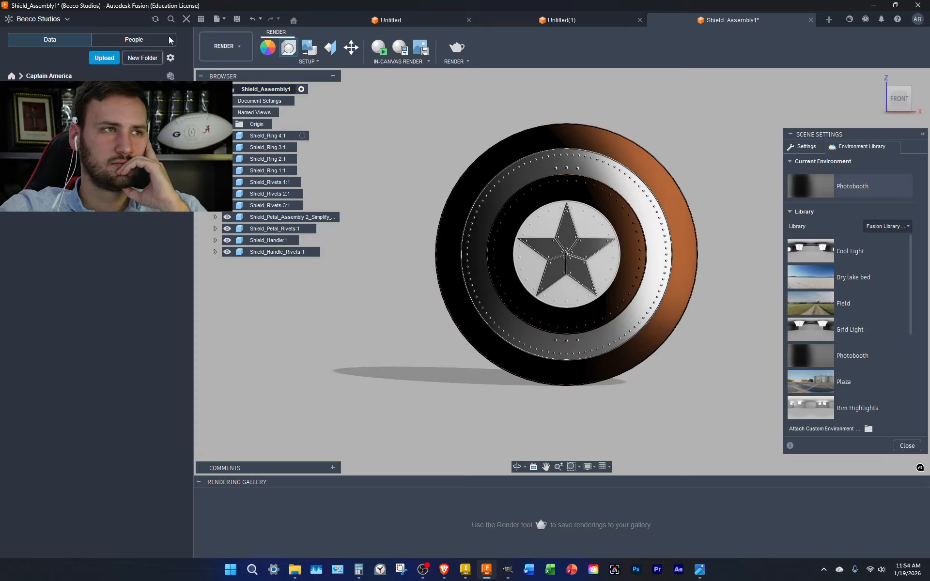
left_click_drag(841, 387, 848, 190)
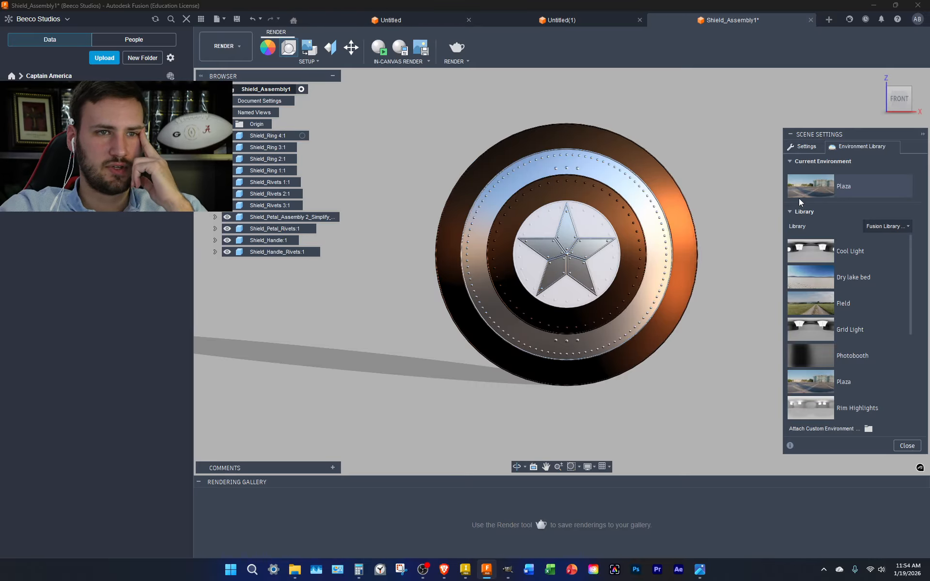
left_click(797, 147)
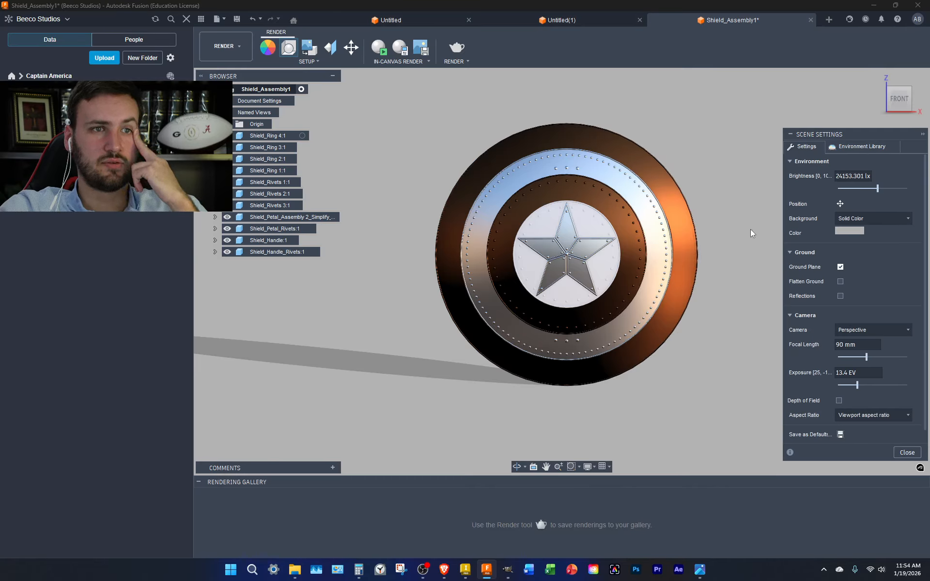
key("a")
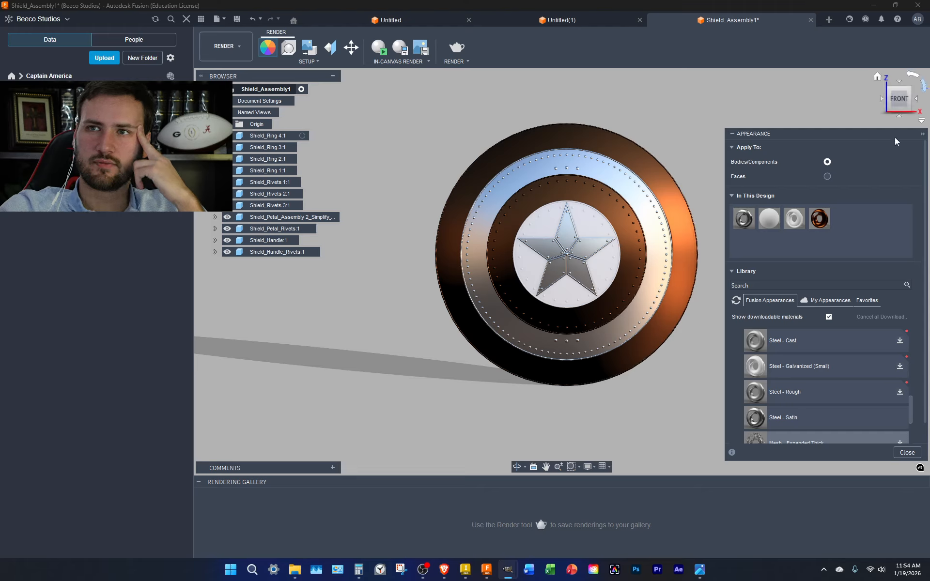
Edit the Steel - Satin (Red) appearance to colour 95, 70, 20, making the rings gold
right_click(832, 221)
left_click(841, 222)
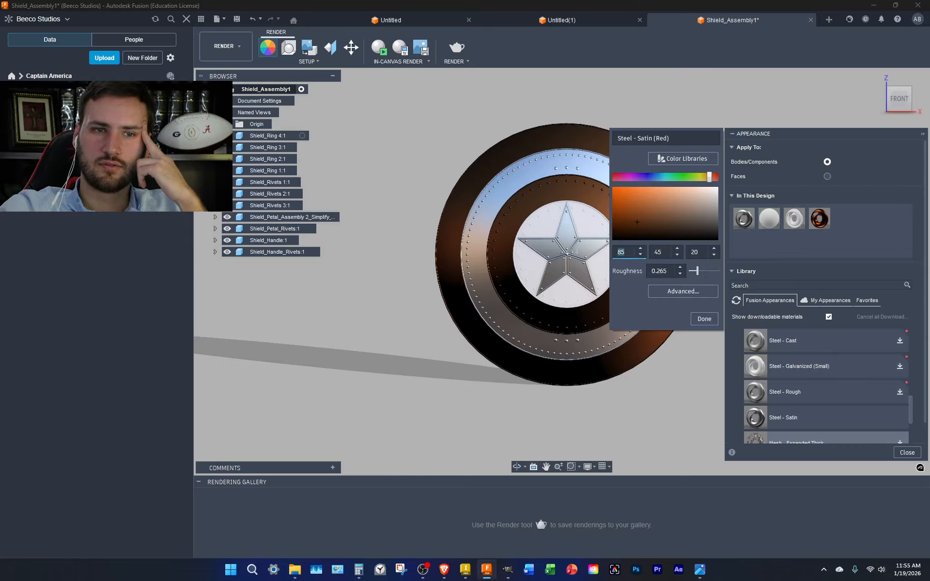
type("95")
key("Tab")
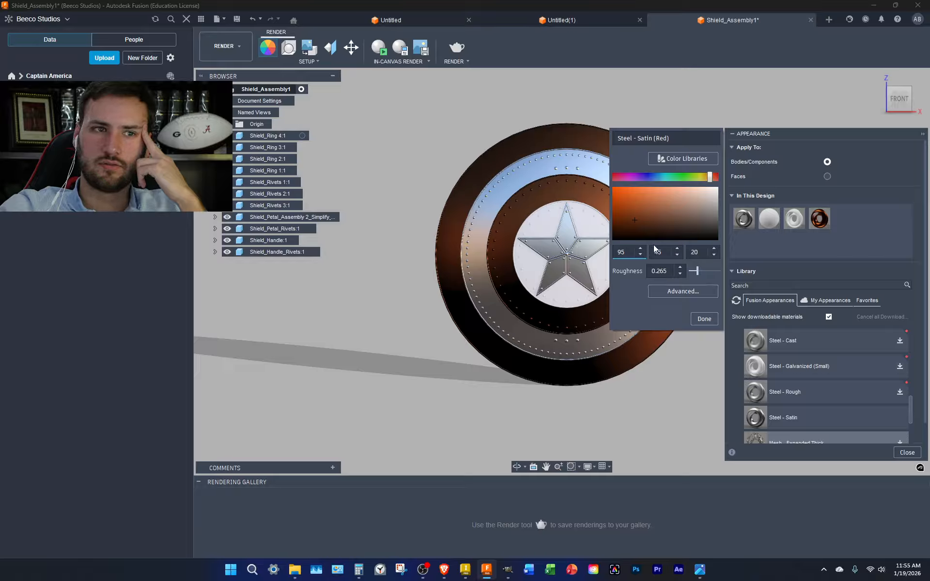
type("70")
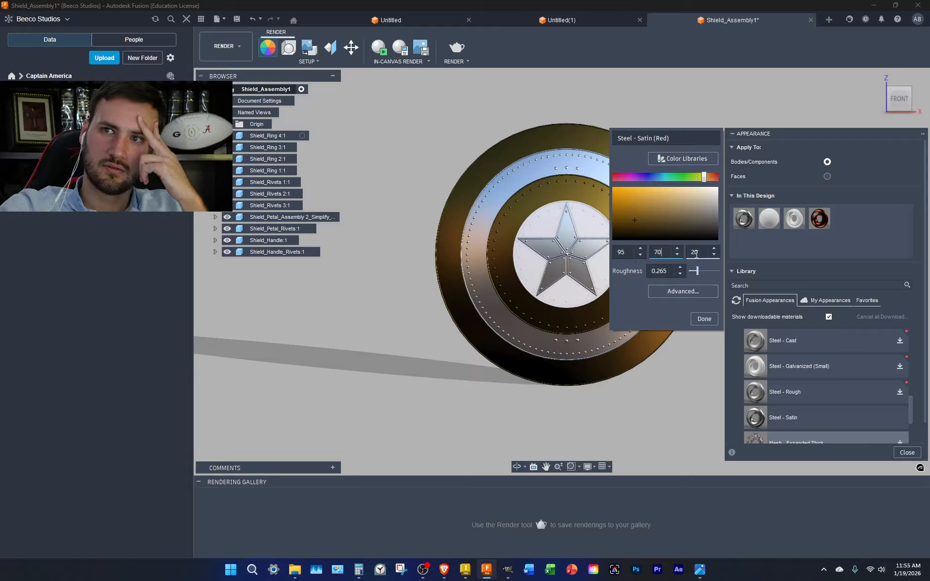
key("Tab")
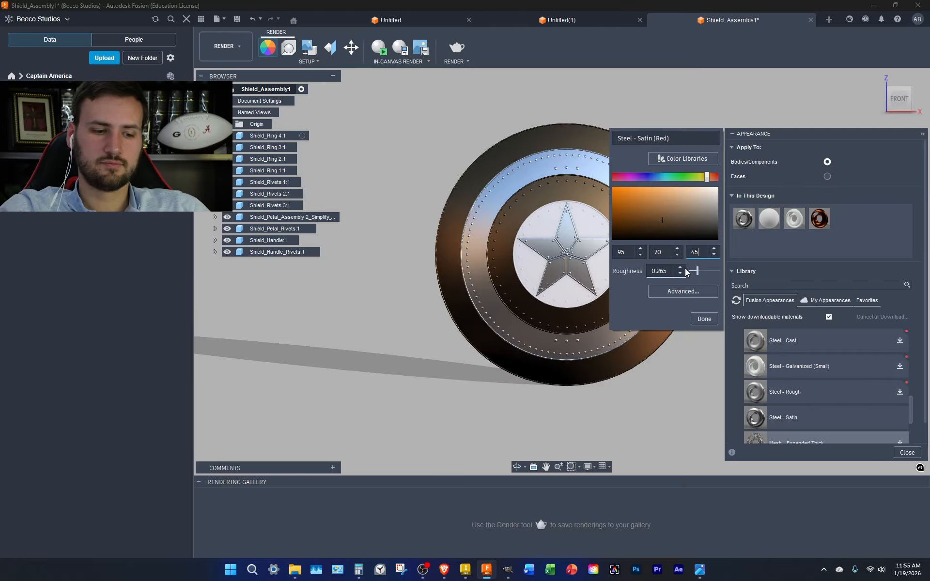
key("BackSpace")
key("BackSpace")
type("20")
key("Return")
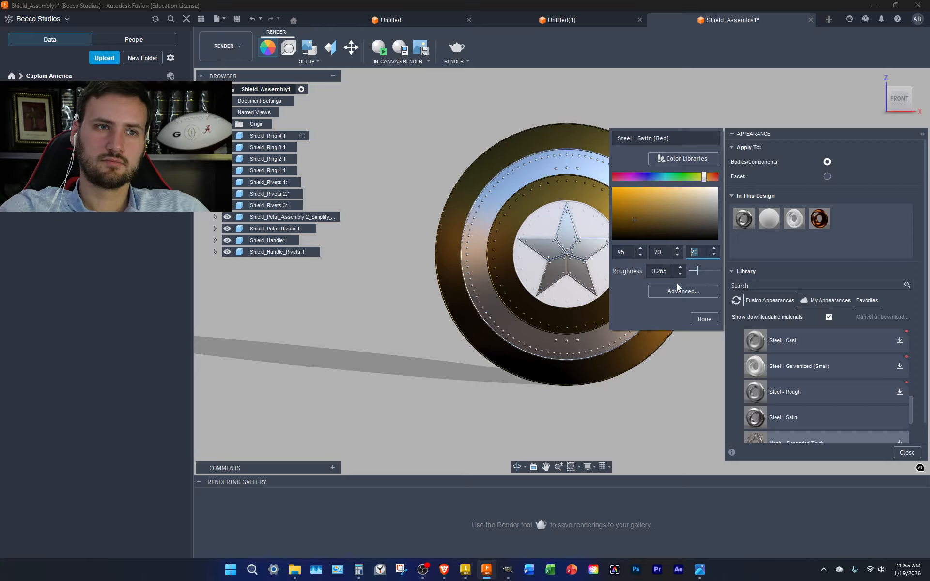
left_click(703, 318)
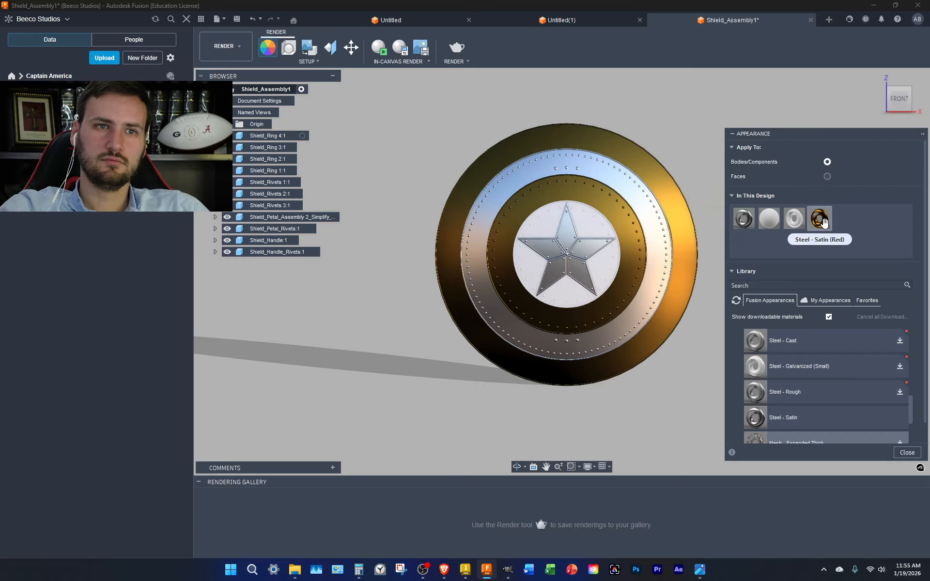
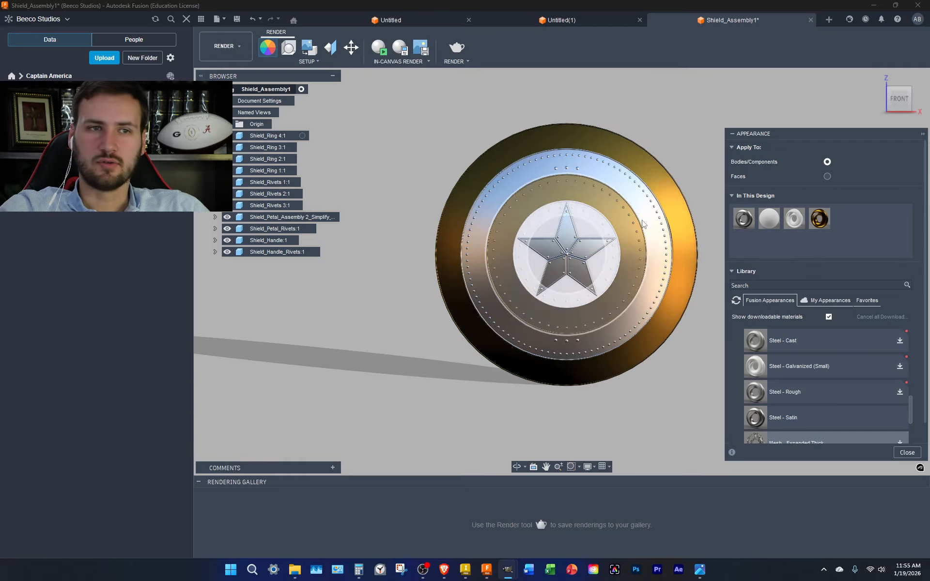
Recolour the gold Steel - Satin (Red) appearance to copper-brown 85, 45, 20, then duplicate it
right_click(822, 221)
left_click(838, 228)
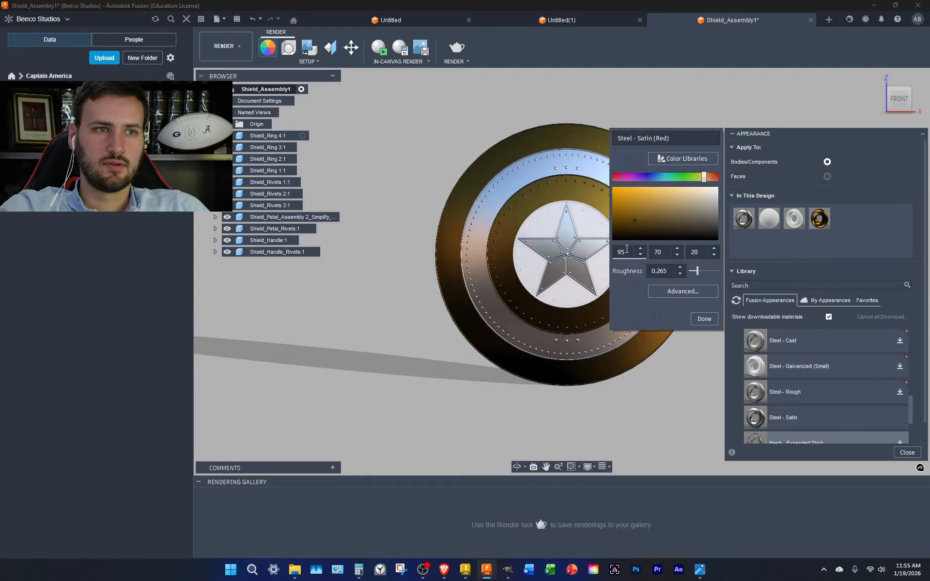
double_click(626, 248)
type("85")
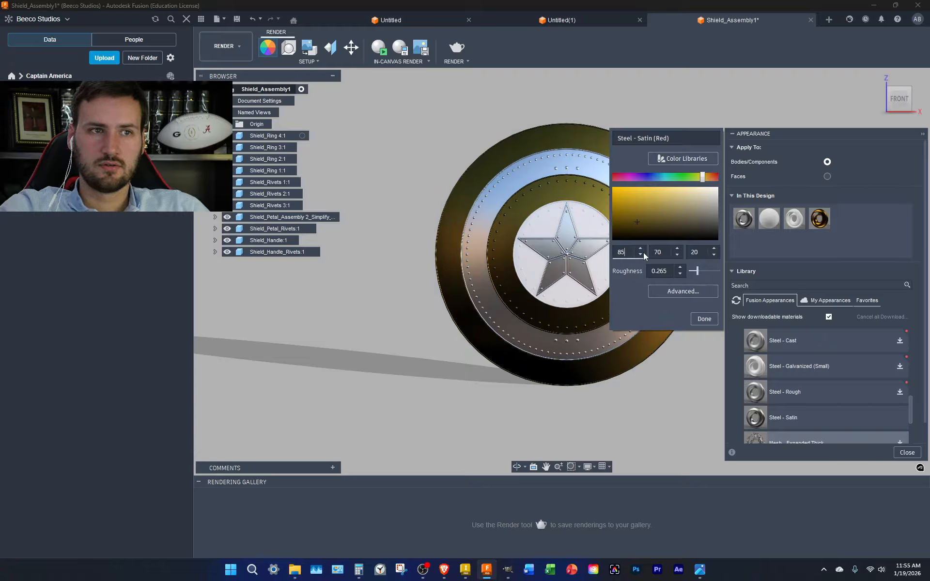
double_click(658, 251)
type("45")
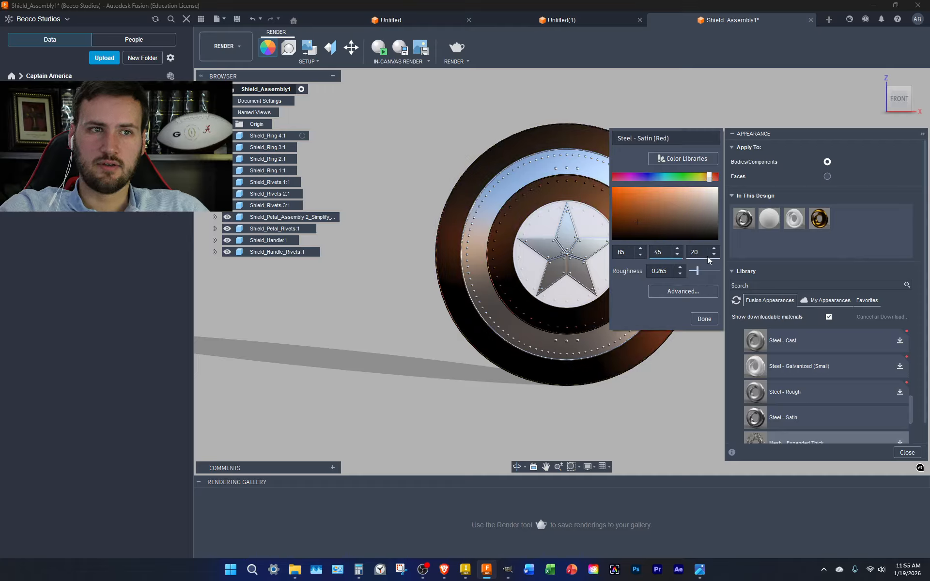
left_click(705, 319)
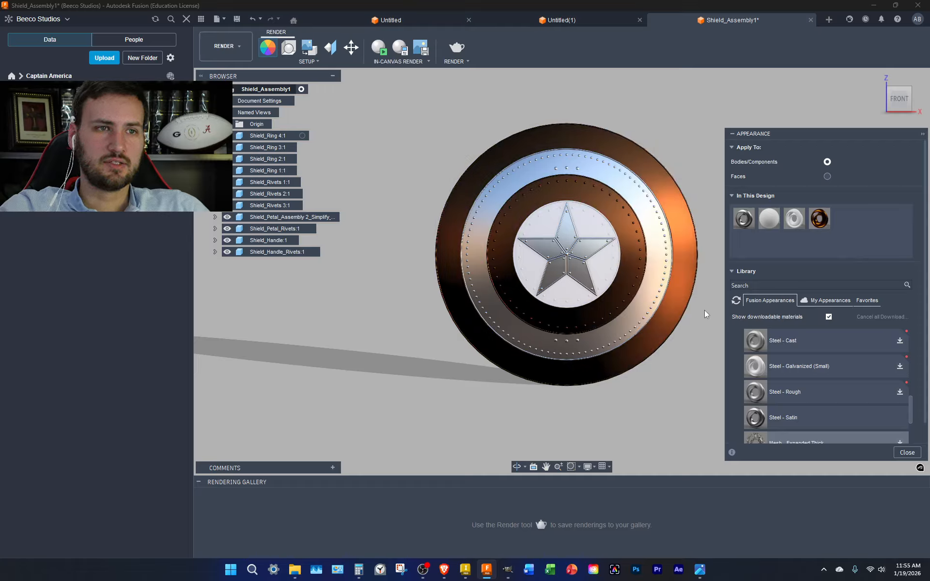
right_click(824, 220)
left_click(847, 236)
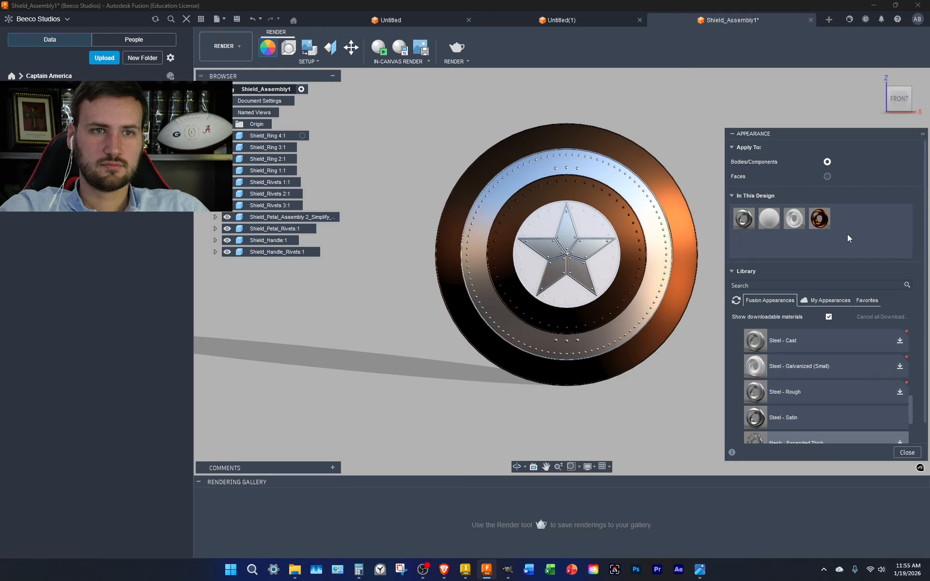
Rename the duplicate Steel - Satin (Red), make it pure red 255, 0, 0, and apply it to the outer ring
right_click(842, 223)
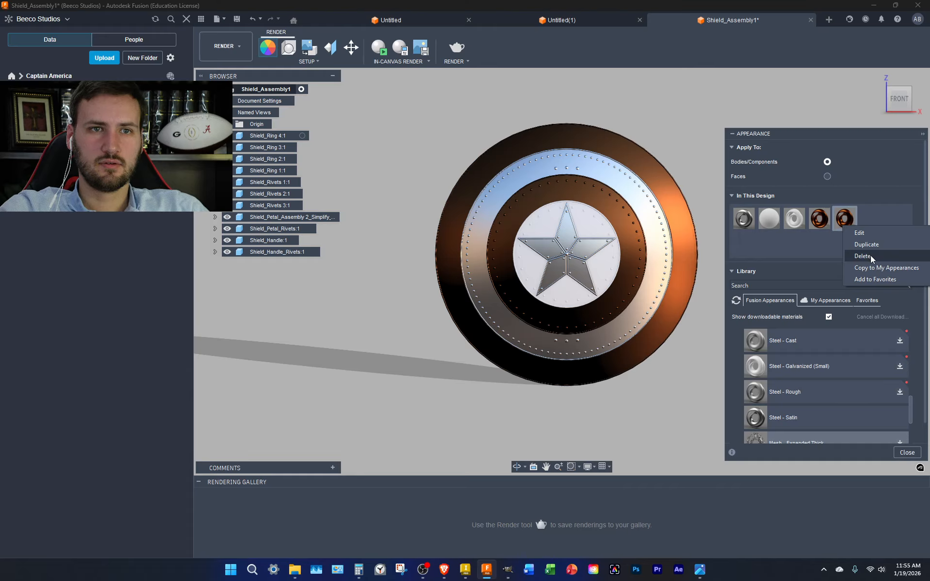
left_click(848, 232)
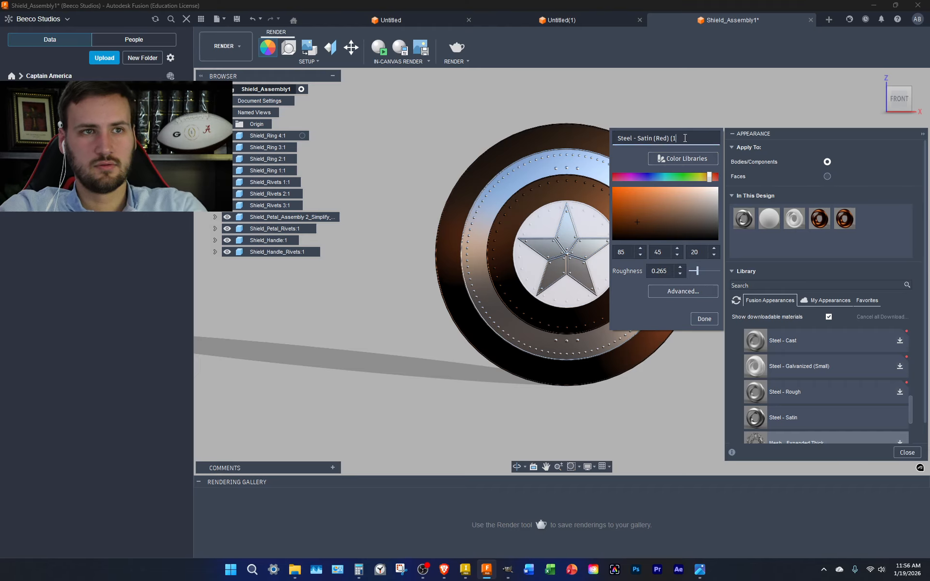
key("BackSpace")
key("BackSpace")
key("BackSpace")
key("BackSpace")
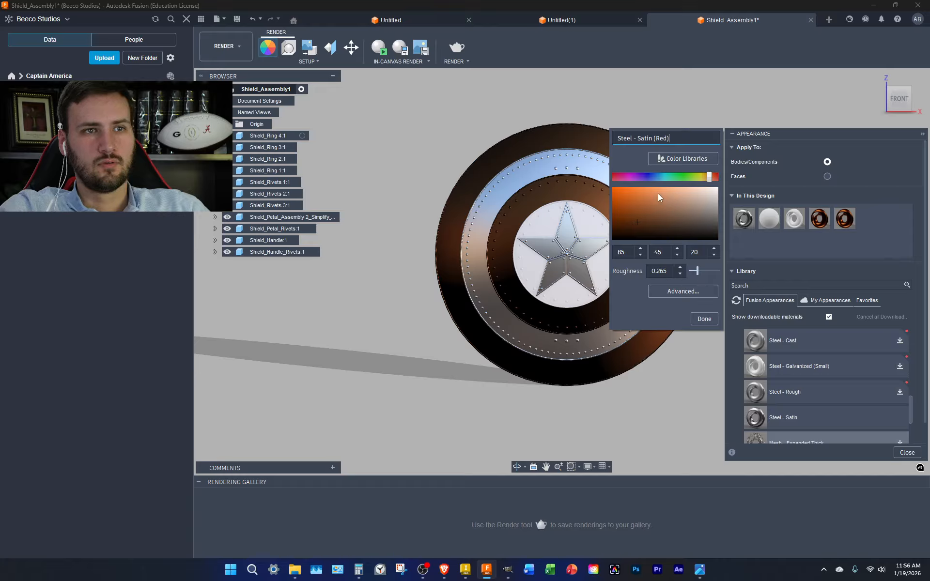
left_click(628, 176)
left_click_drag(697, 177, 722, 176)
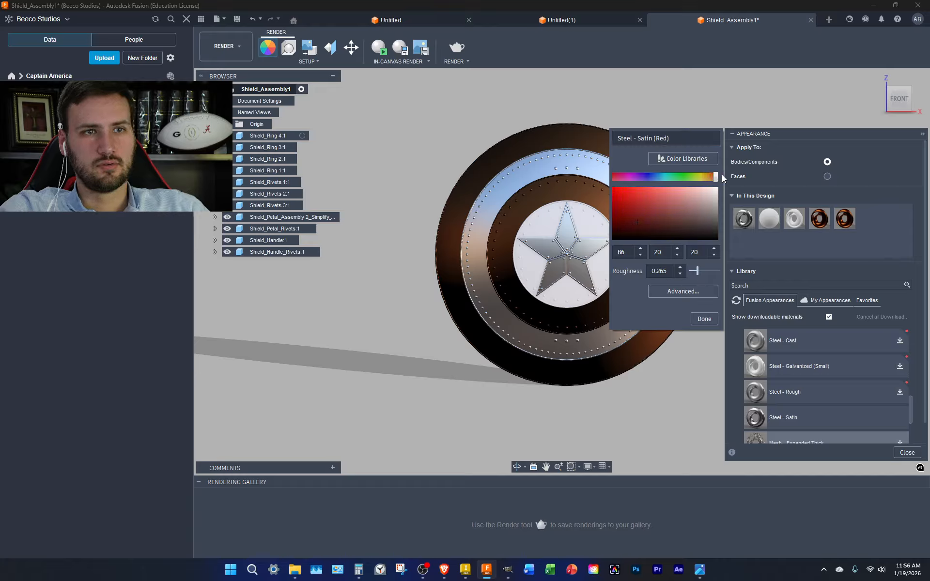
left_click_drag(624, 208, 613, 188)
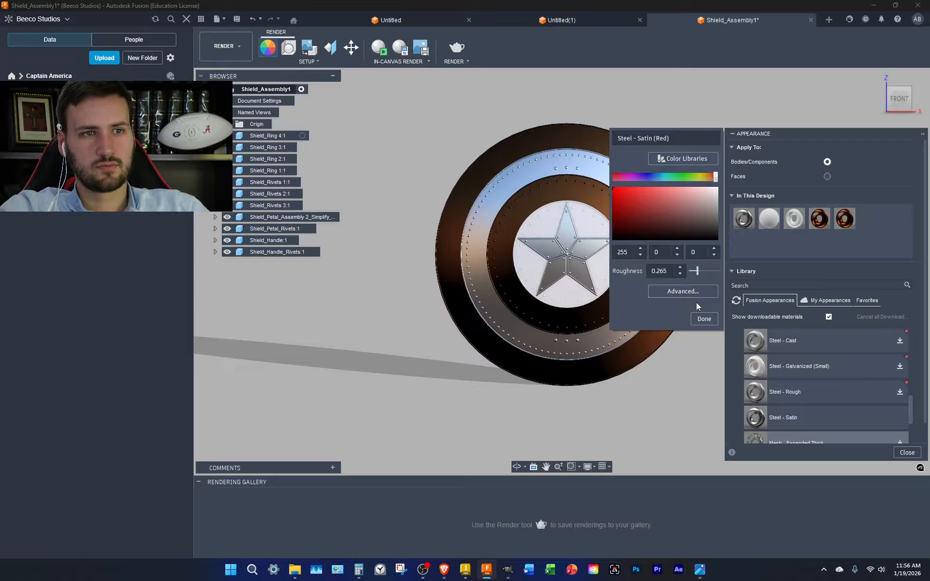
left_click(704, 319)
left_click_drag(844, 219, 678, 272)
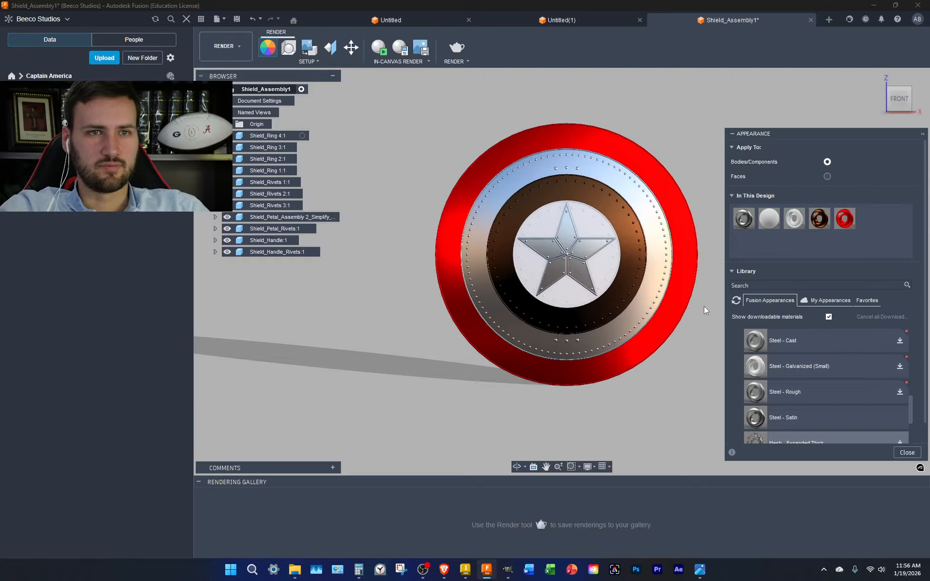
right_click(815, 221)
Rename the copper appearance to Steel - Satin (Medieval - Red)
left_click(838, 242)
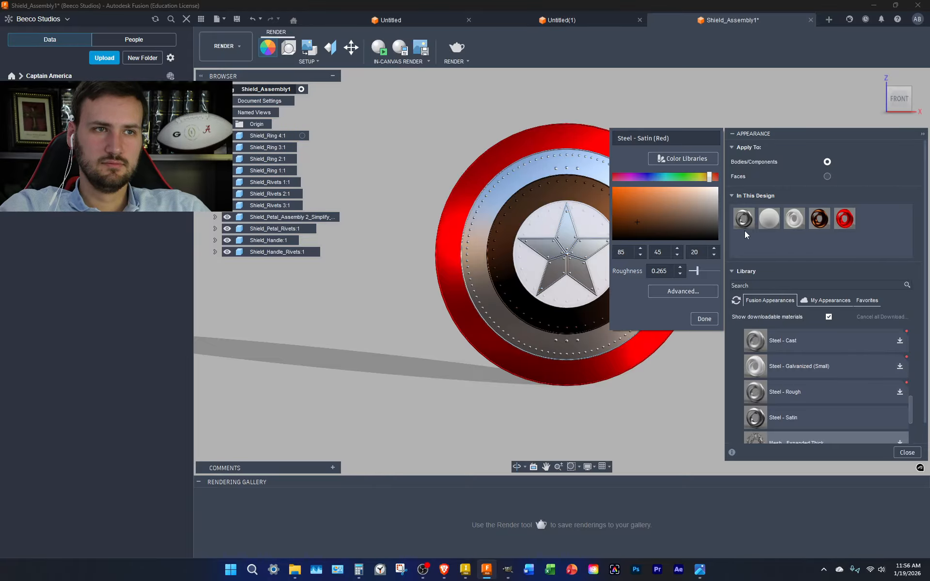
left_click(656, 138)
type("Medie")
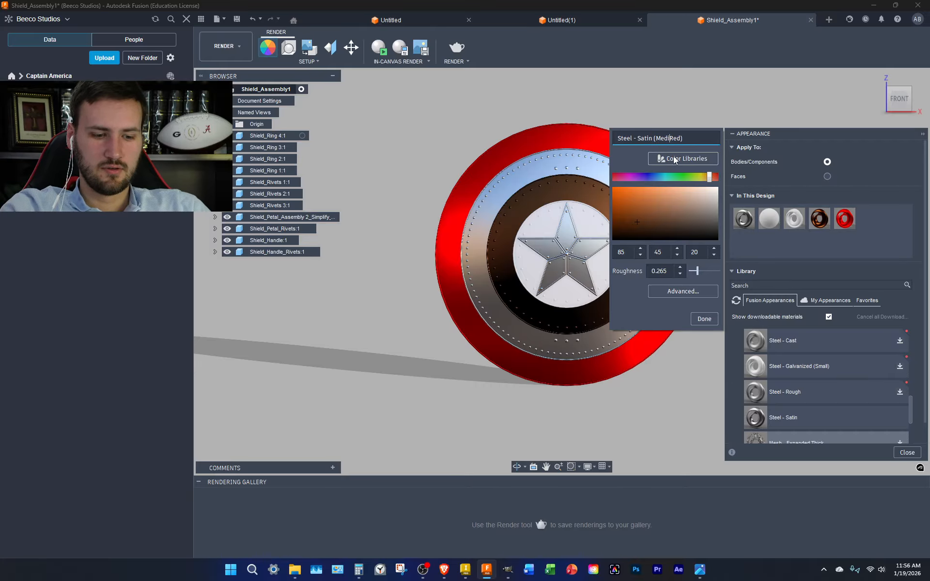
type("val -")
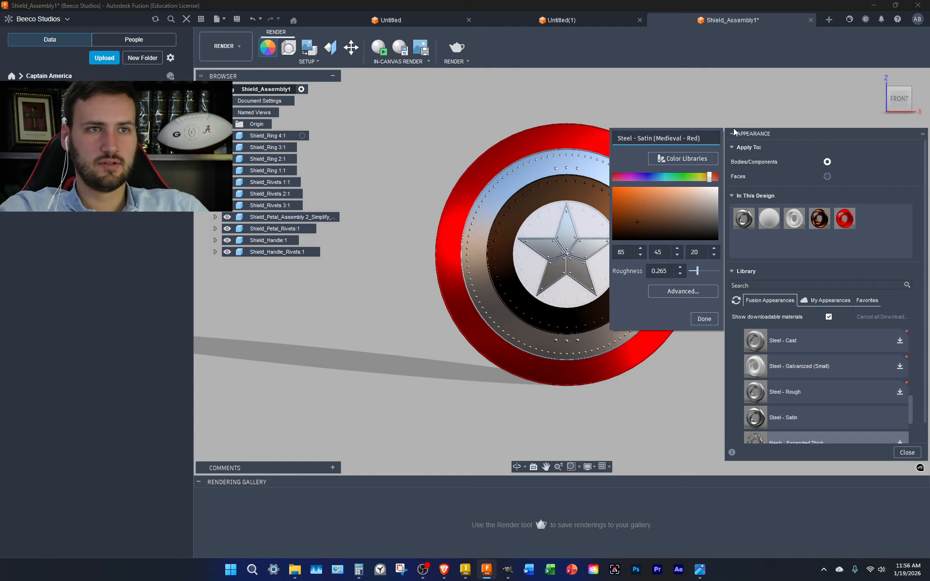
left_click(704, 319)
Rename the pure red appearance to Steel - Satin (Modern - Red)
right_click(844, 223)
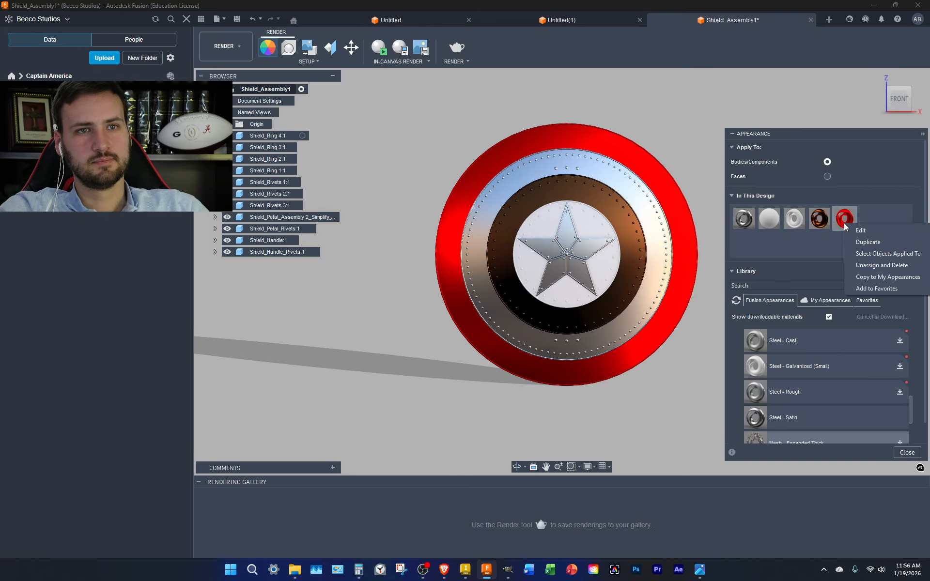
left_click(884, 231)
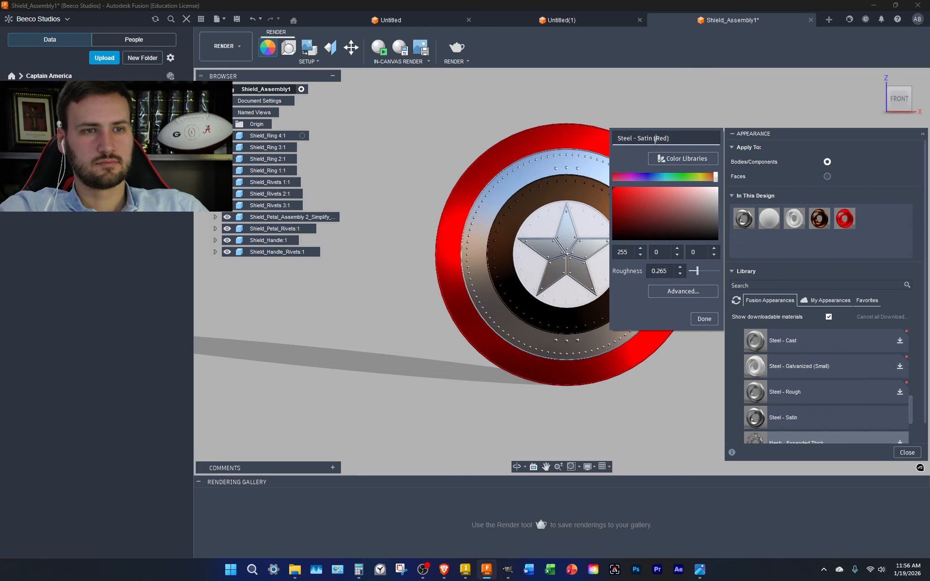
type("Modern -")
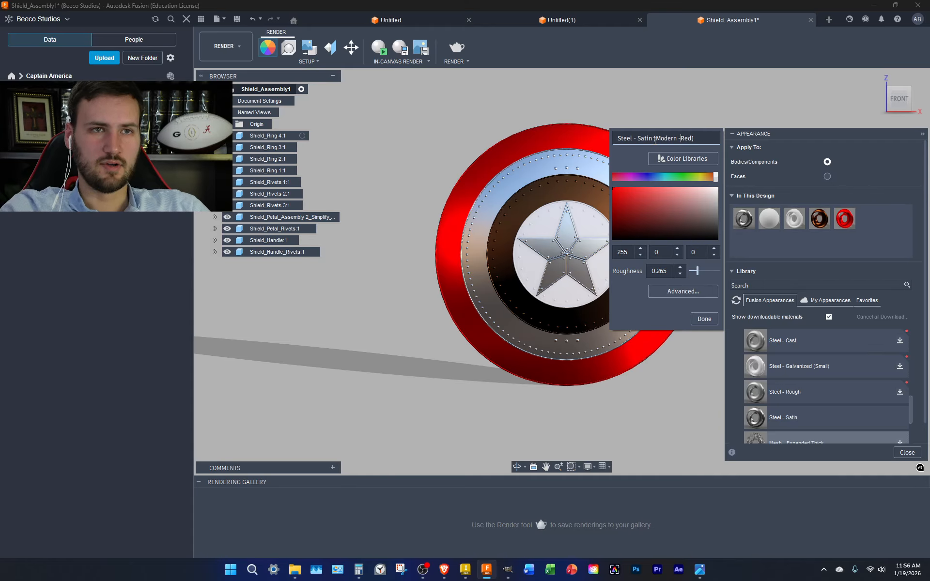
left_click(704, 319)
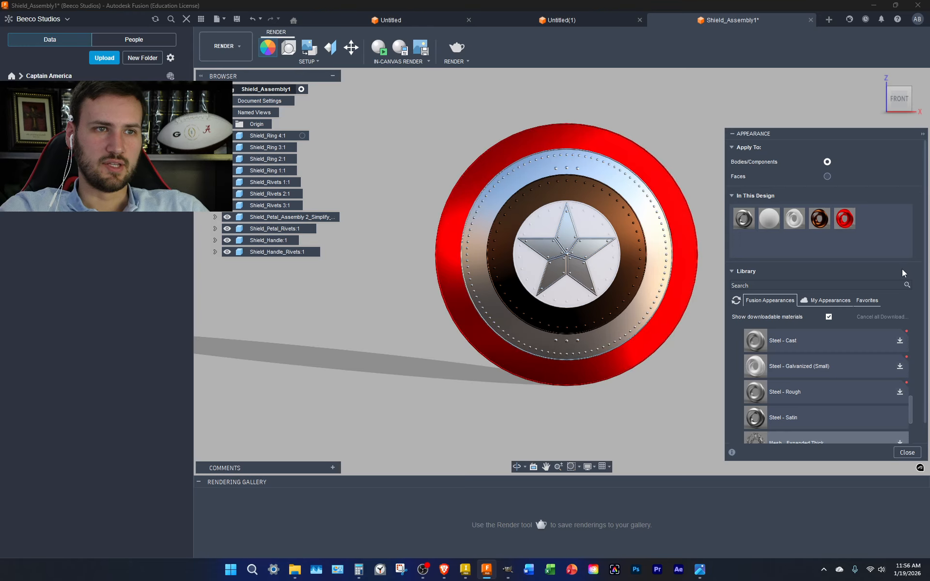
Apply Steel - Satin (Modern - Red) to the inner ring and check it from an angle and front
left_click_drag(845, 218, 629, 251)
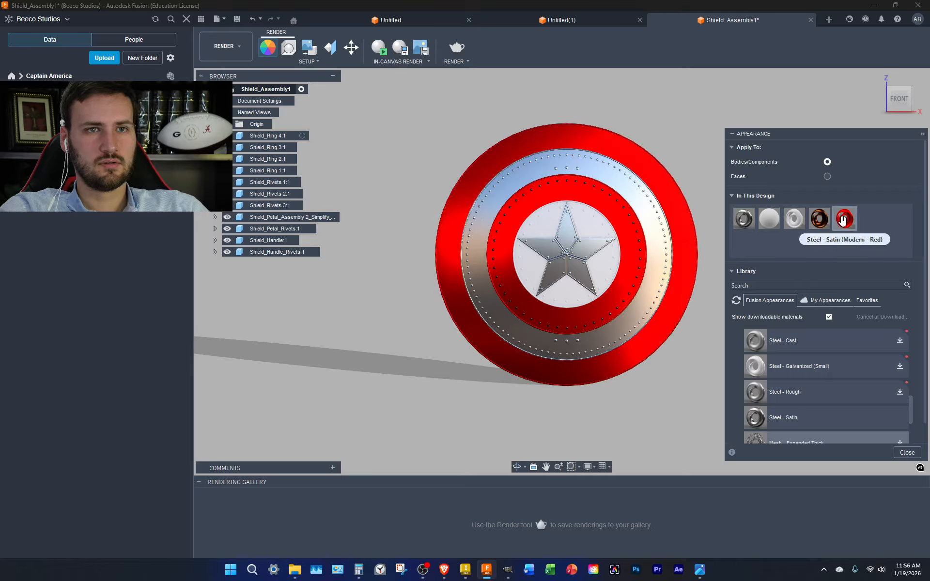
left_click_drag(844, 218, 275, 198)
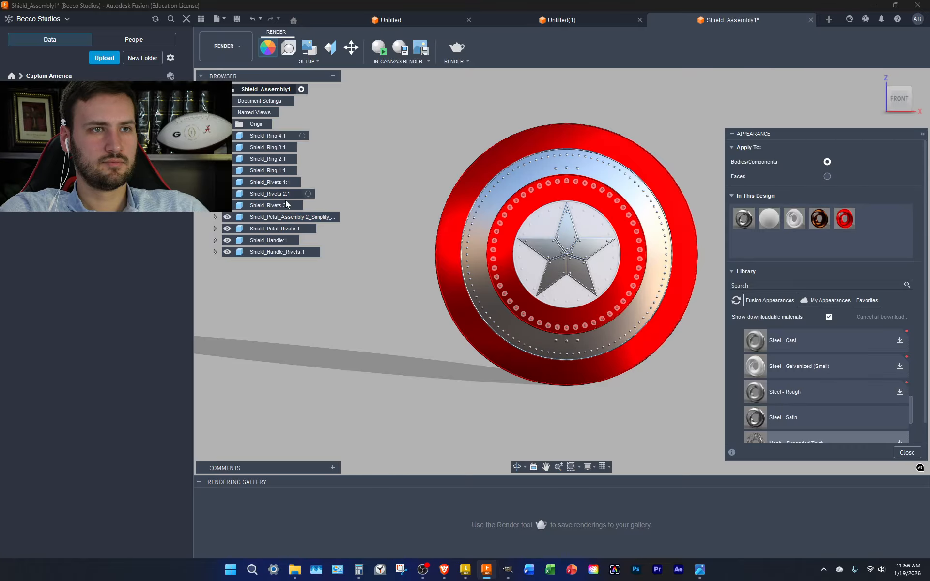
left_click(910, 88)
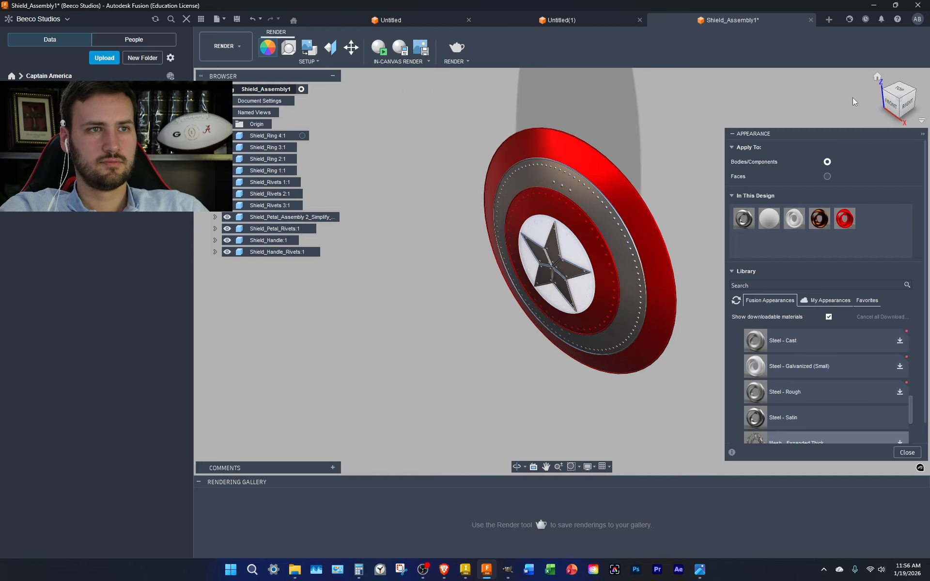
left_click(887, 105)
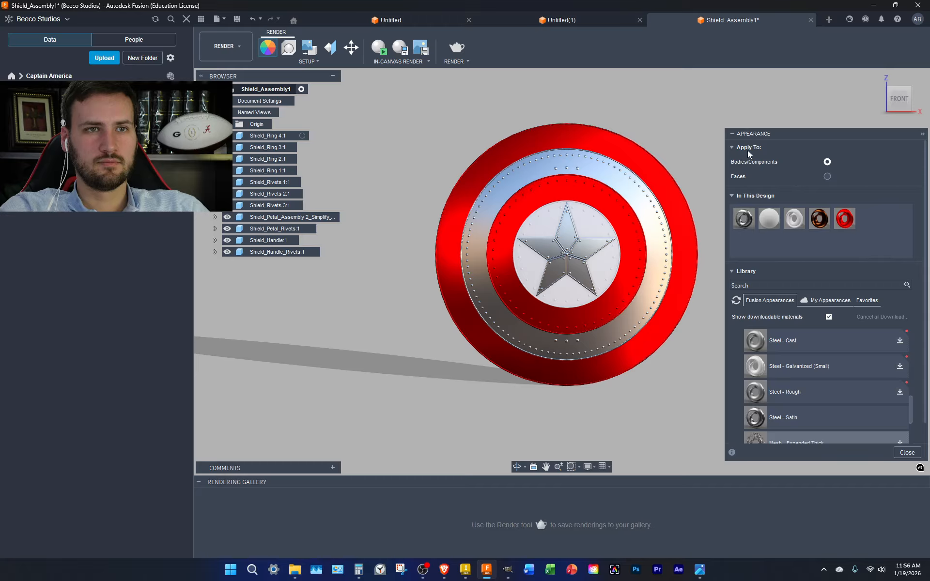
left_click(731, 134)
left_click(731, 134)
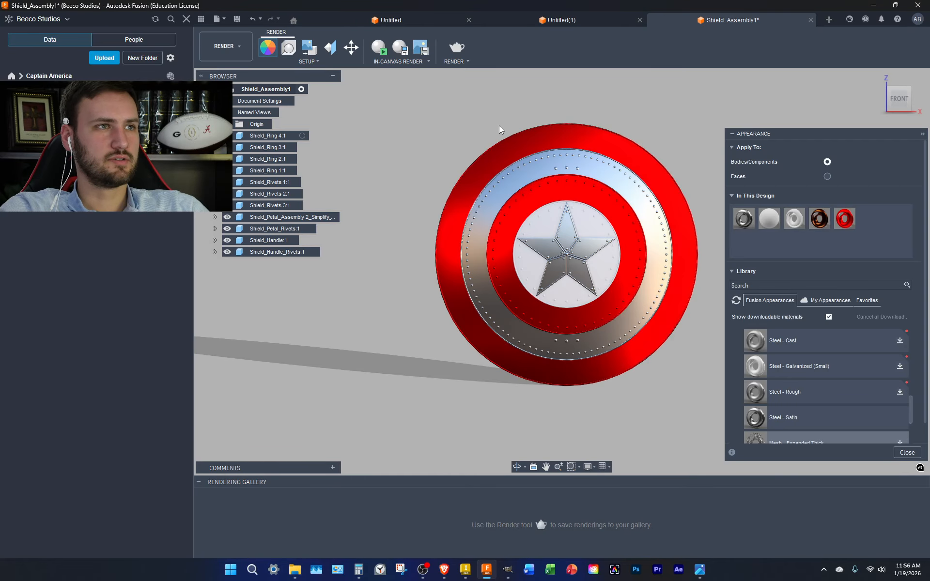
Set the Scene Settings brightness to 2000 lx and show the Environment Library
left_click(289, 46)
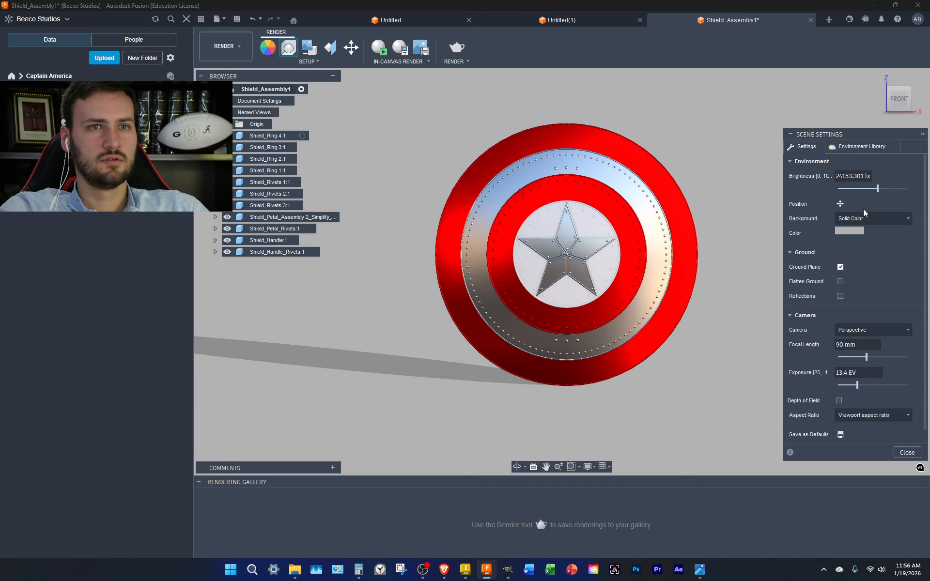
double_click(842, 178)
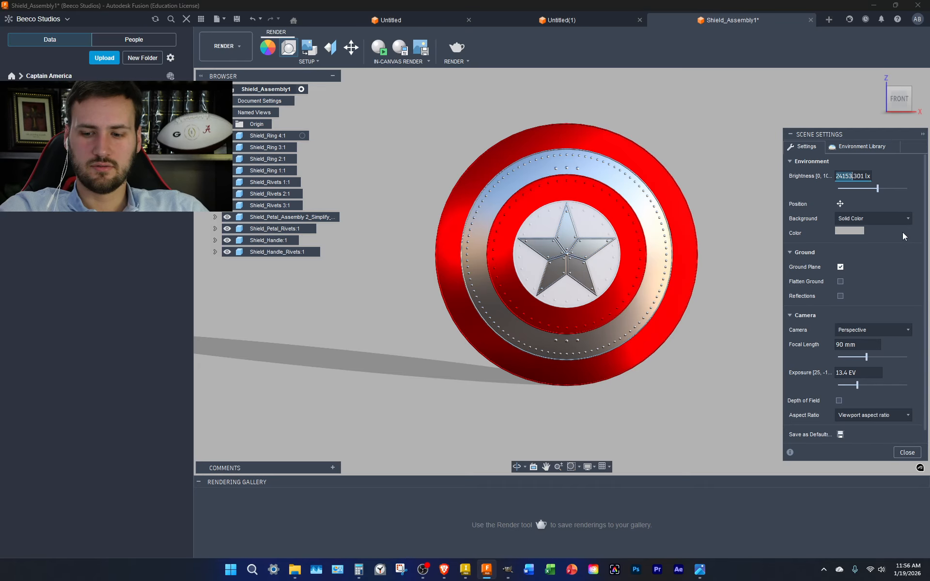
type("1500")
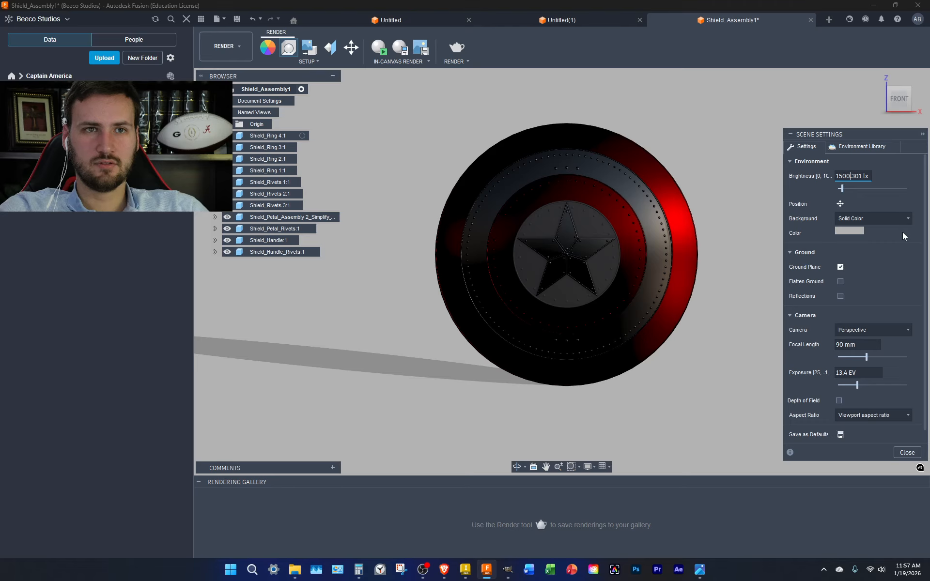
key("BackSpace")
key("BackSpace")
key("BackSpace")
key("BackSpace")
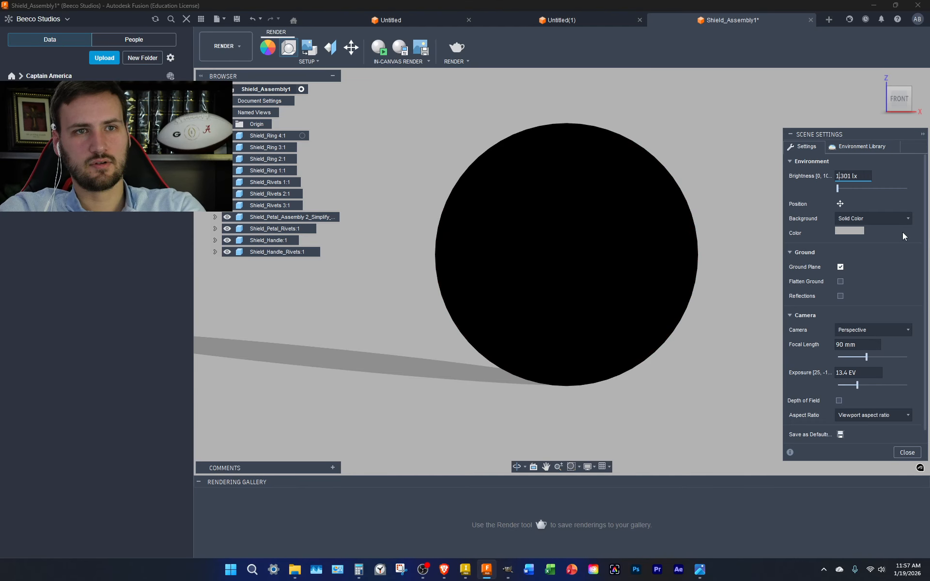
type("200")
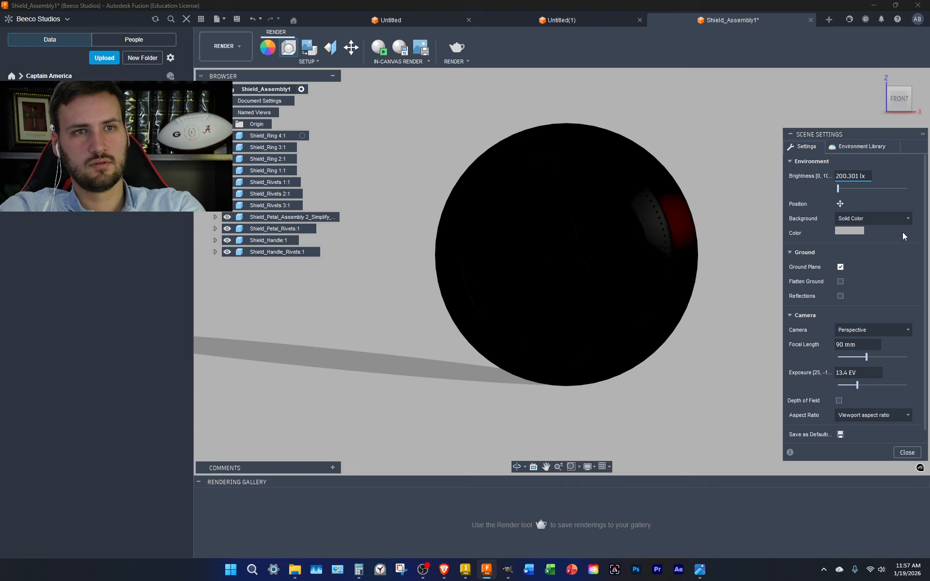
type("0")
key("Right")
key("Delete")
key("Delete")
key("Delete")
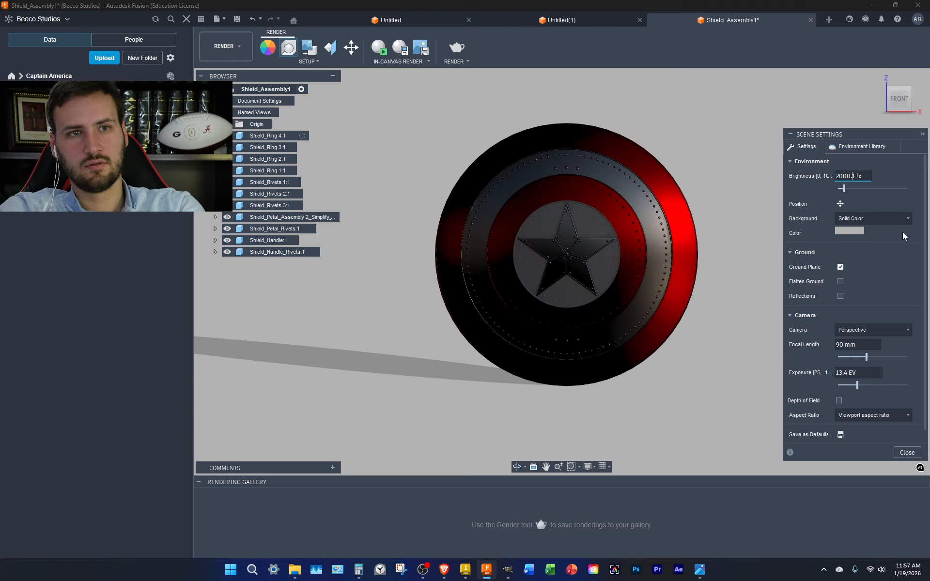
key("Delete")
key("Delete")
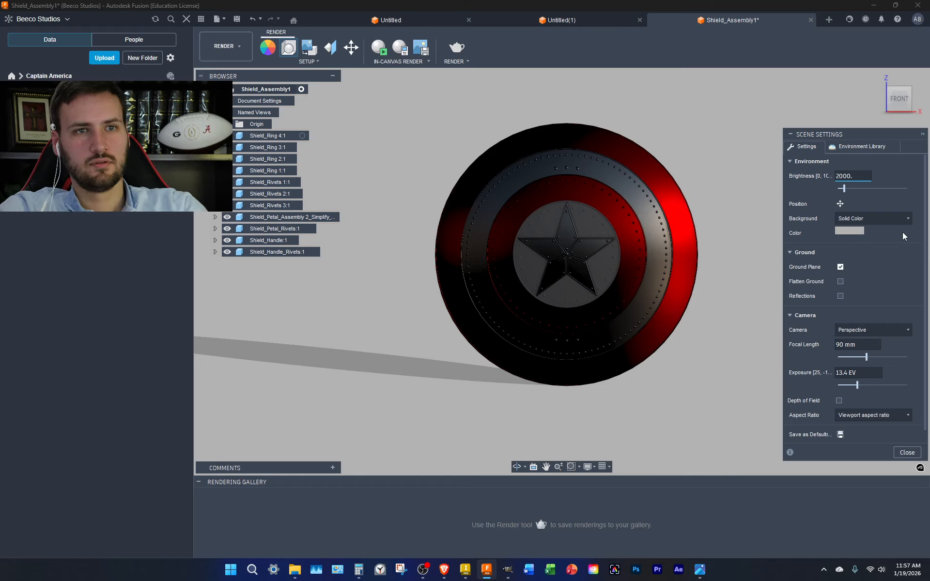
left_click(853, 148)
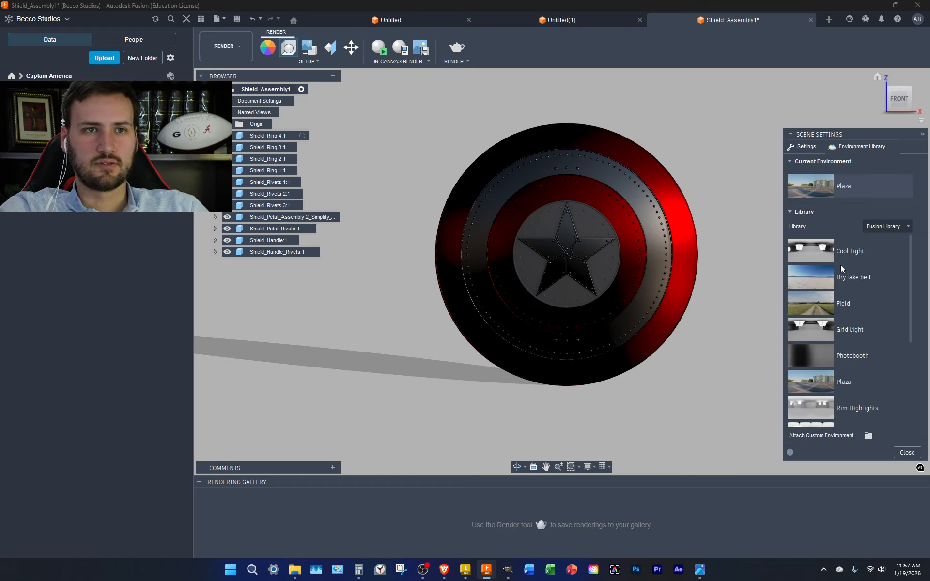
Apply the Cool Light environment and settle its brightness at 1000 lx after trying 1500 lx
left_click_drag(841, 264, 838, 188)
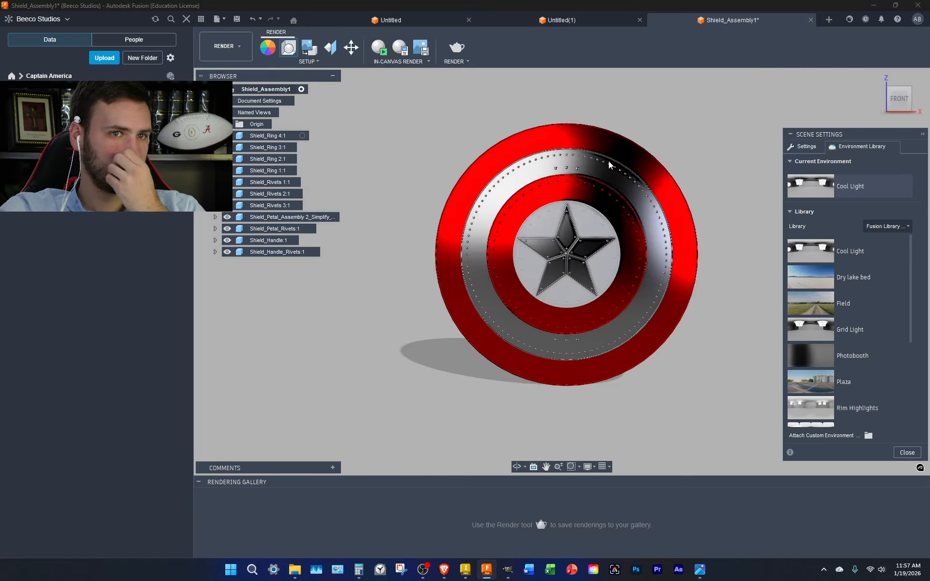
left_click(802, 147)
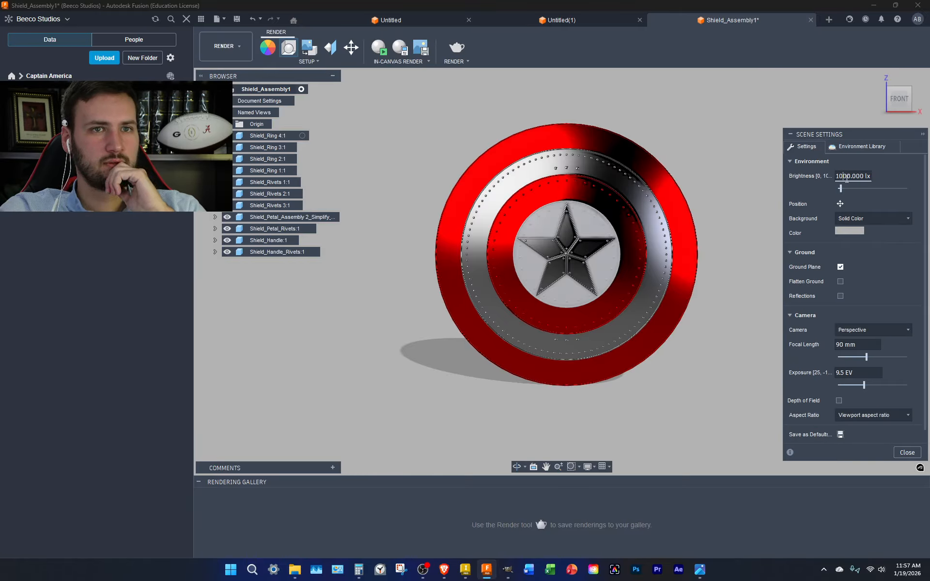
key("BackSpace")
type("5")
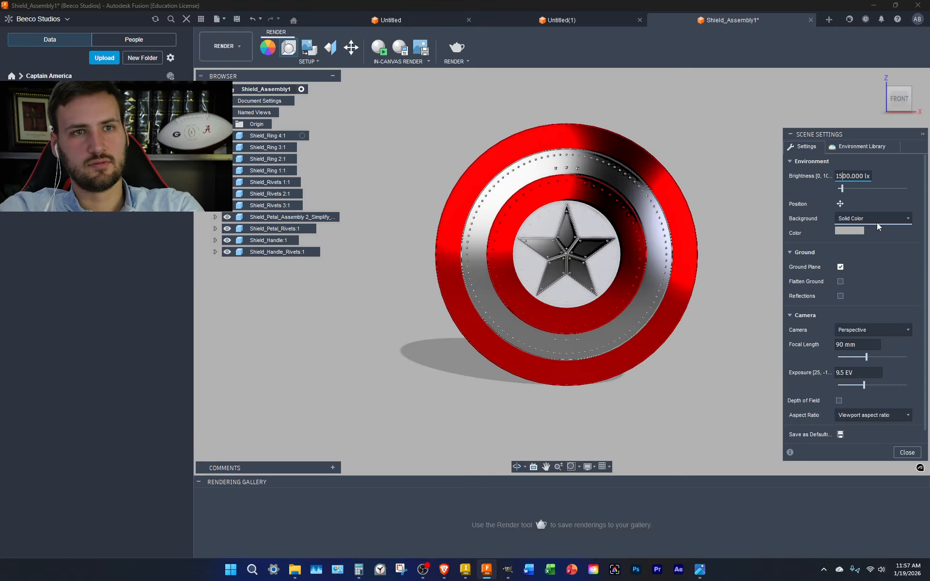
key("BackSpace")
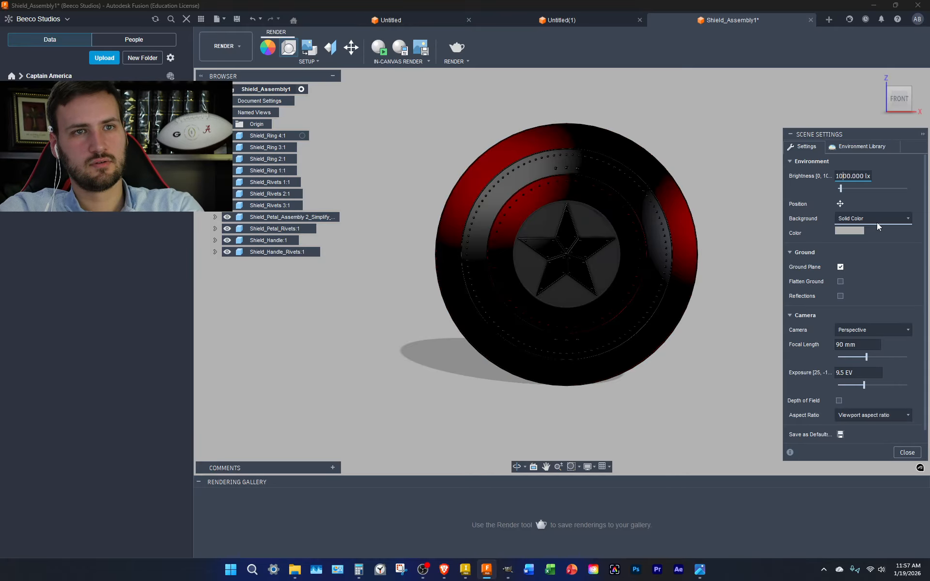
type("0")
left_click(750, 181)
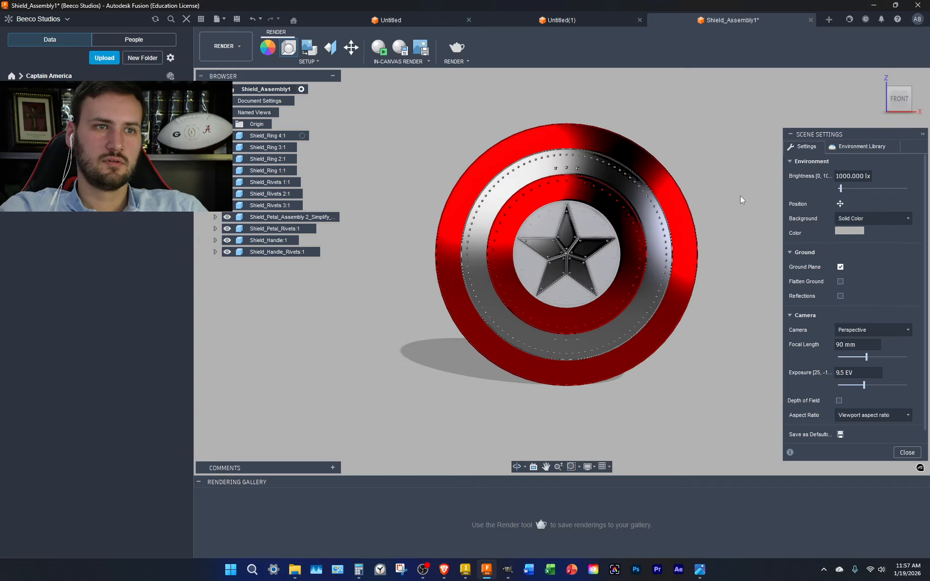
Apply the Photobooth environment, switch to the Design workspace and window-select all shield bodies
left_click(846, 146)
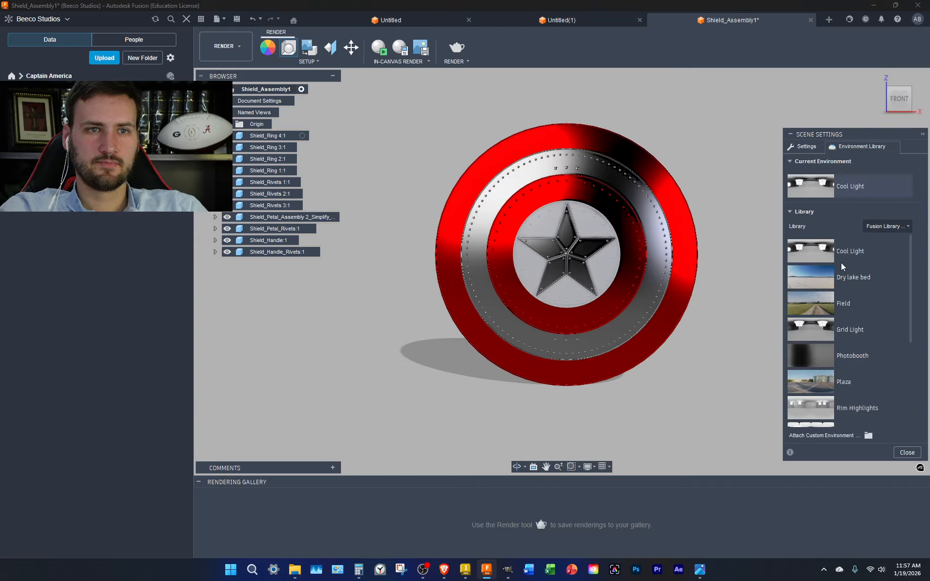
scroll(840, 262, "down", 1)
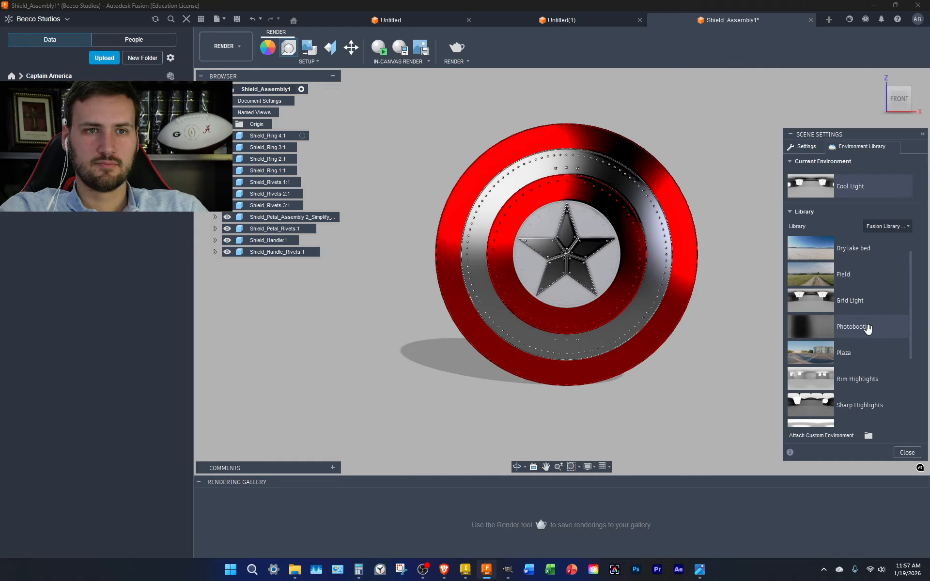
left_click_drag(836, 326, 841, 182)
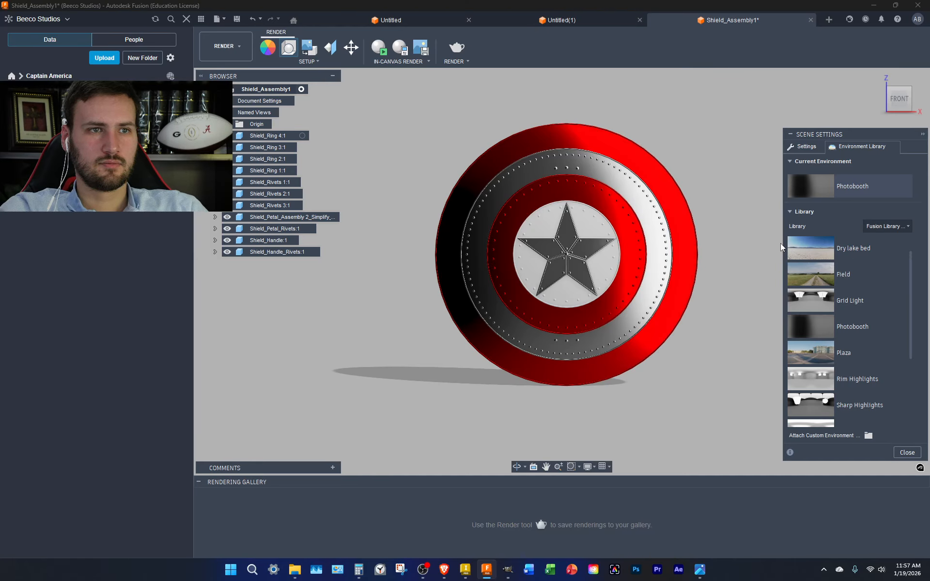
left_click(236, 48)
left_click(230, 77)
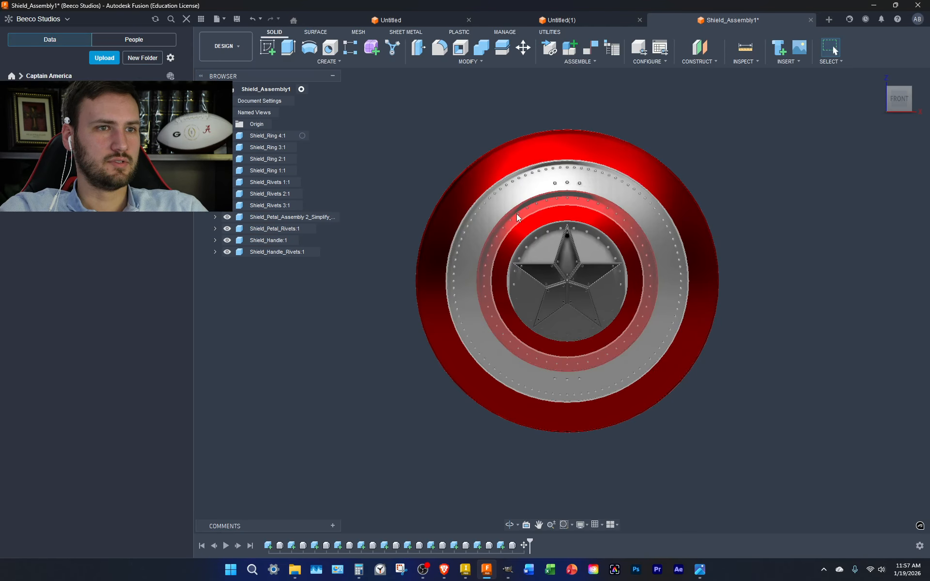
left_click_drag(781, 447, 381, 91)
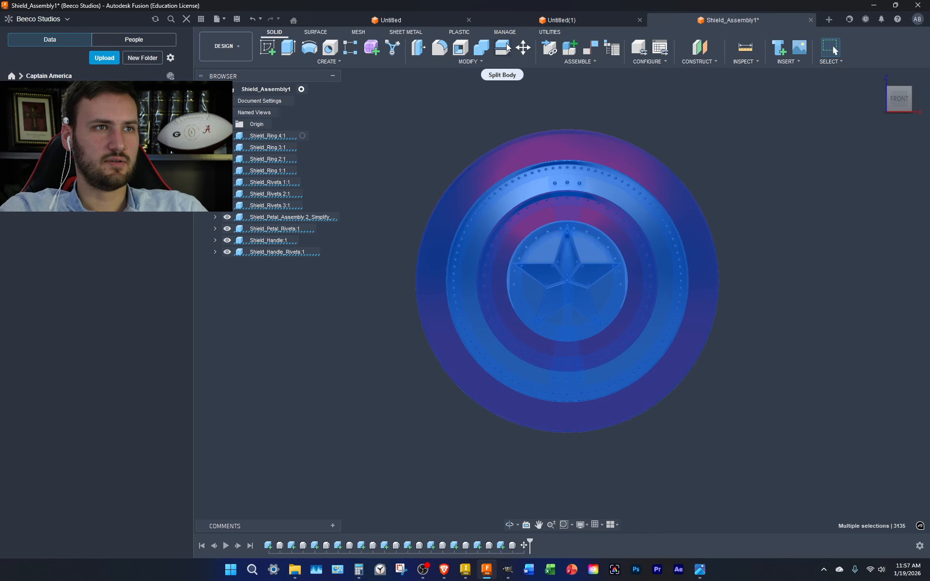
Rotate all shield bodies -45 degrees about the Z axis with Move/Copy
left_click(523, 47)
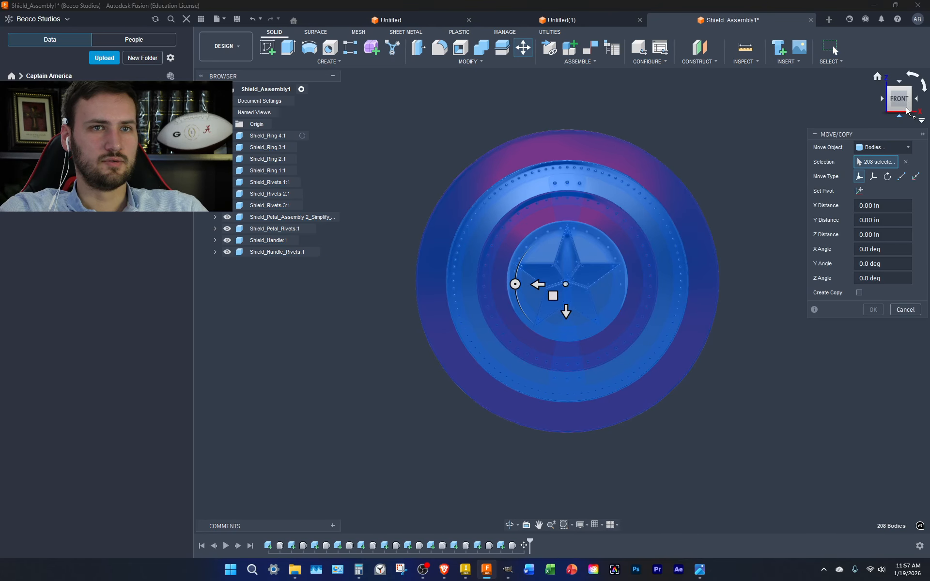
left_click(888, 88)
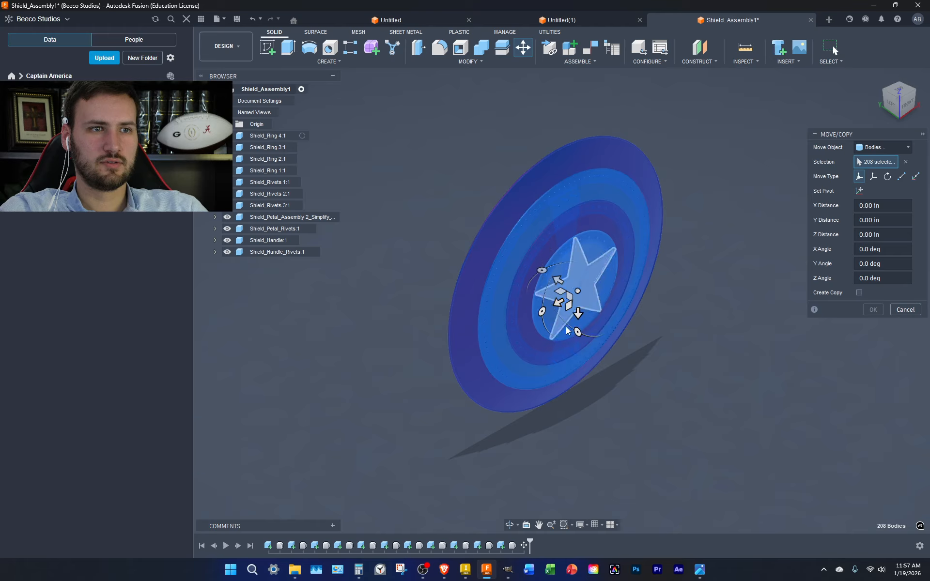
left_click(542, 272)
left_click_drag(542, 272, 530, 281)
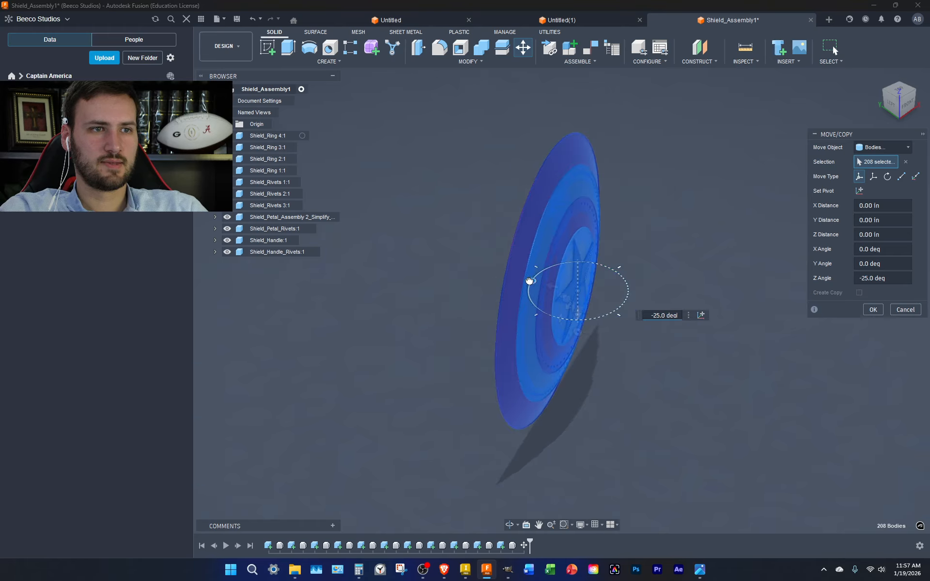
type("-45")
key("Return")
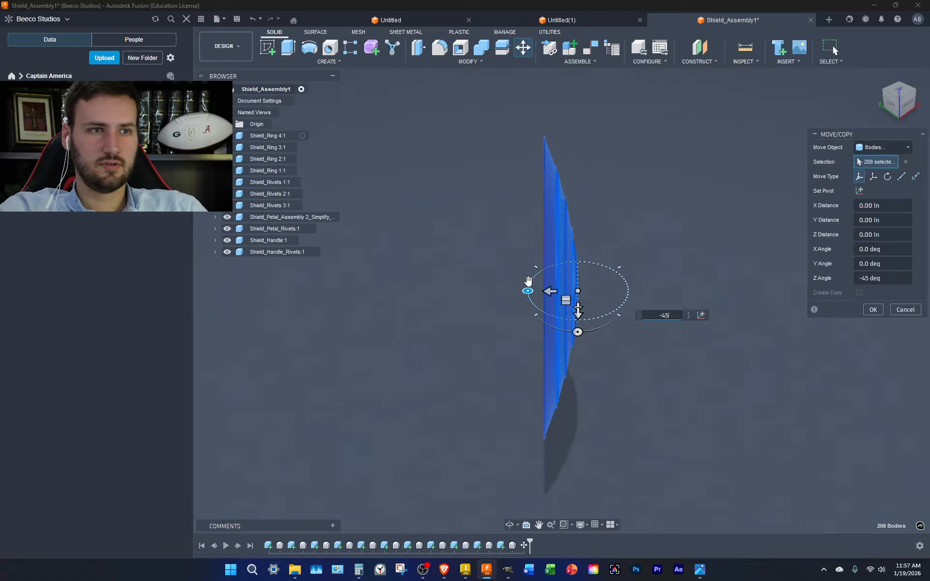
key("Return")
left_click(216, 47)
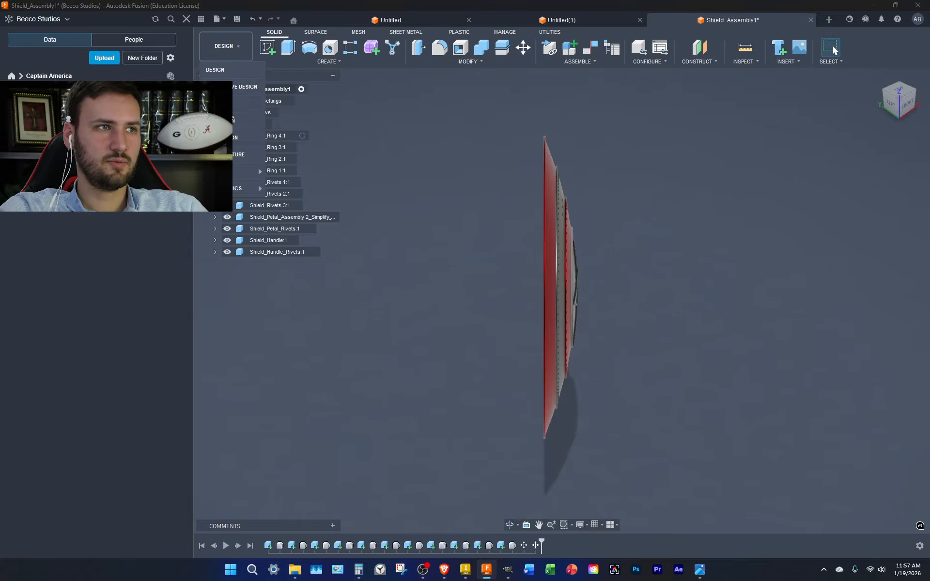
Switch to the Render workspace and view the rotated shield head-on
left_click(215, 103)
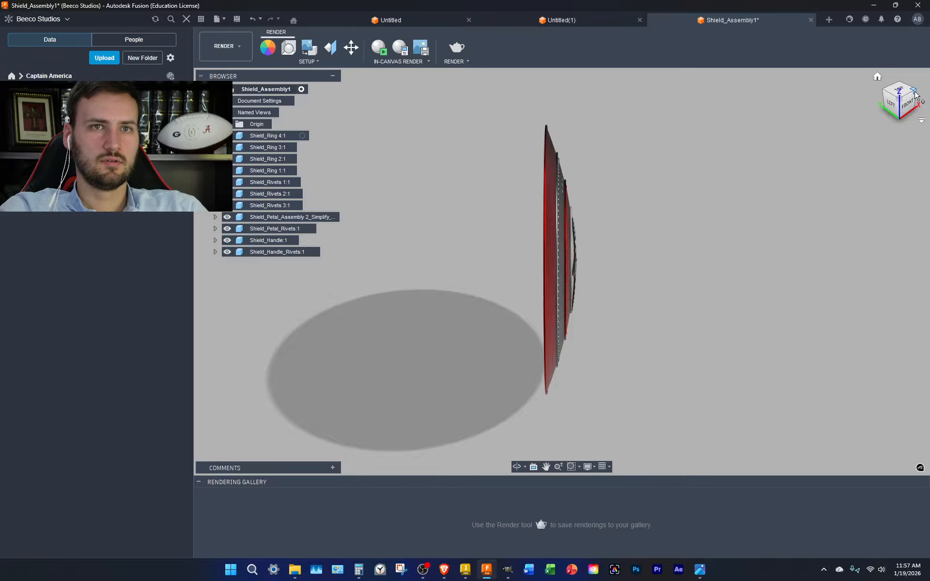
left_click(915, 90)
left_click(899, 113)
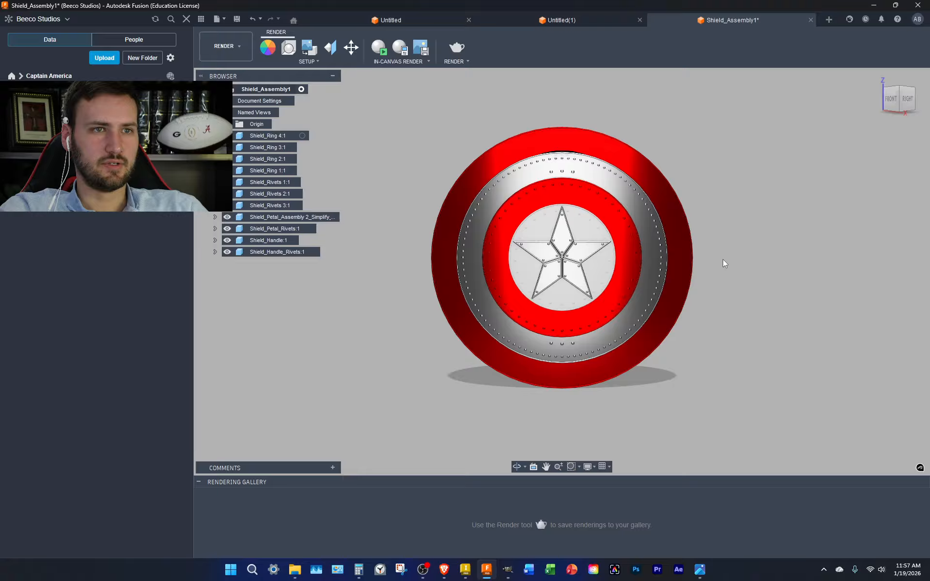
scroll(576, 270, "up", 5)
scroll(626, 258, "down", 1)
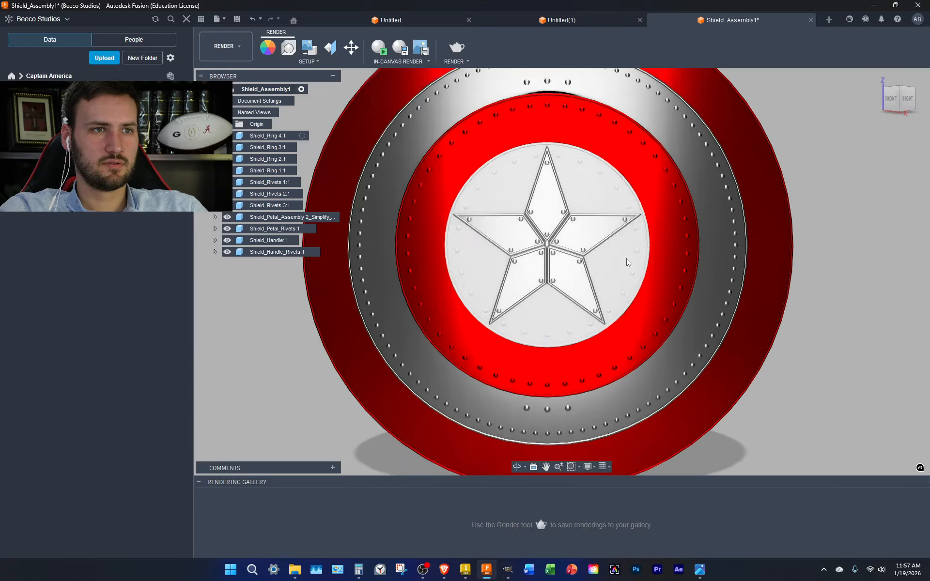
Inspect the shield from its right side, then orbit and zoom back toward the front
left_click(911, 92)
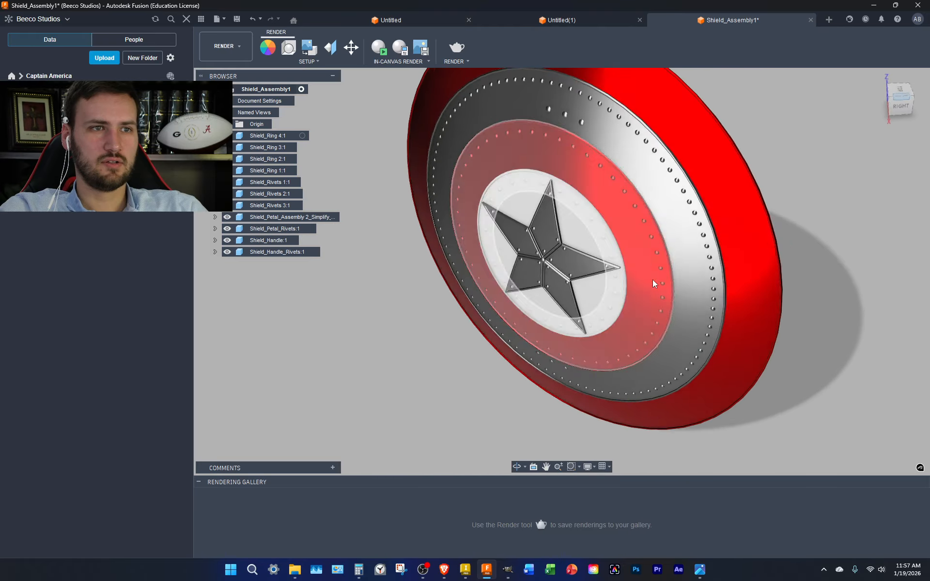
left_click(902, 108)
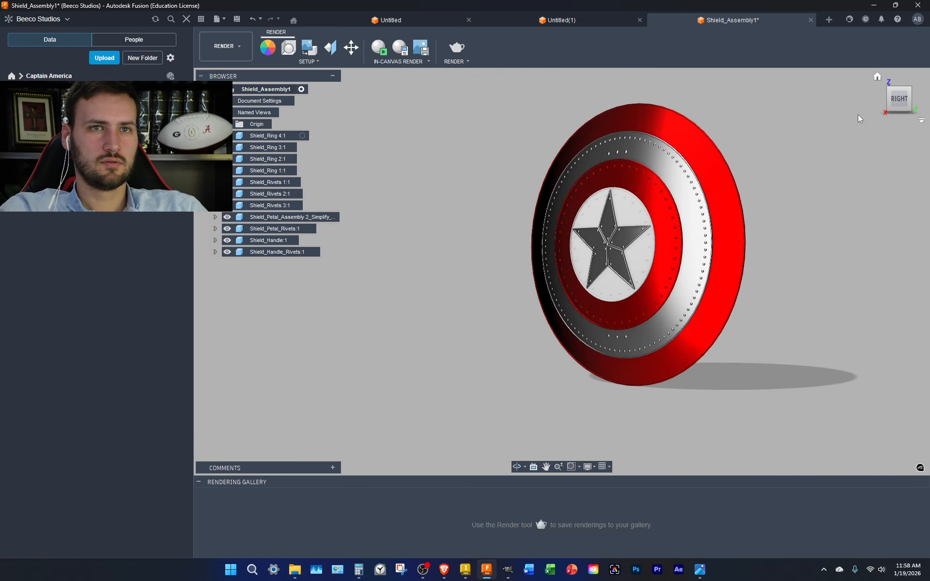
left_click_drag(899, 100, 923, 105)
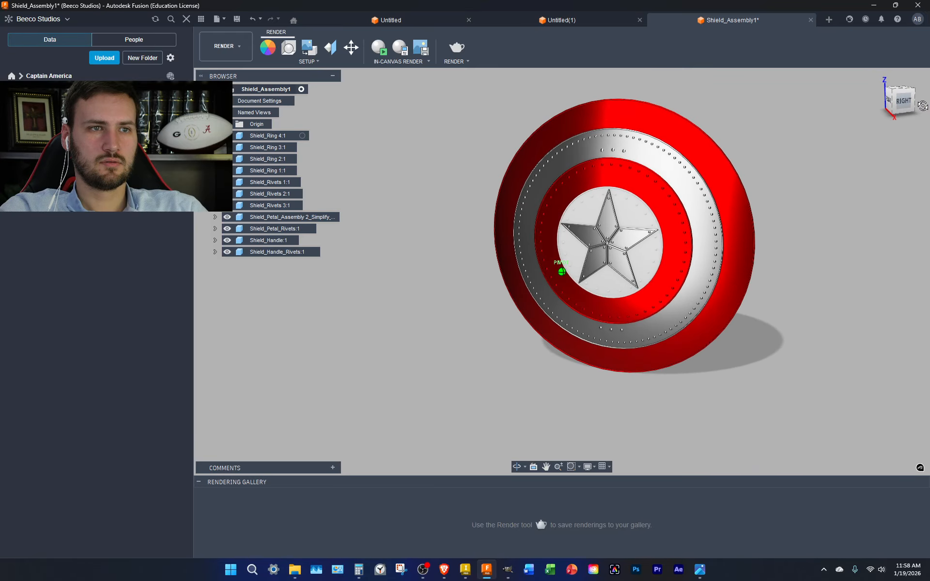
scroll(635, 231, "up", 5)
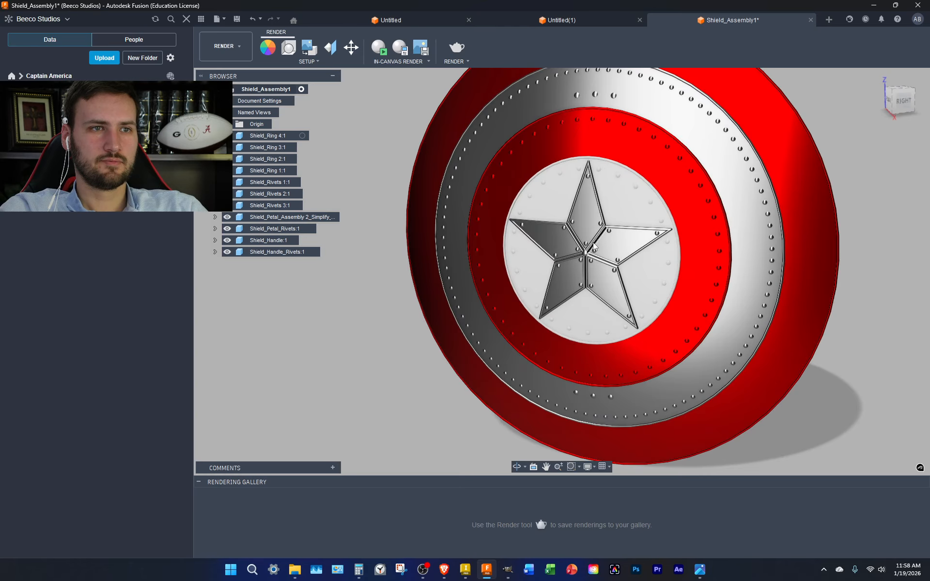
scroll(594, 247, "up", 3)
scroll(662, 182, "down", 5)
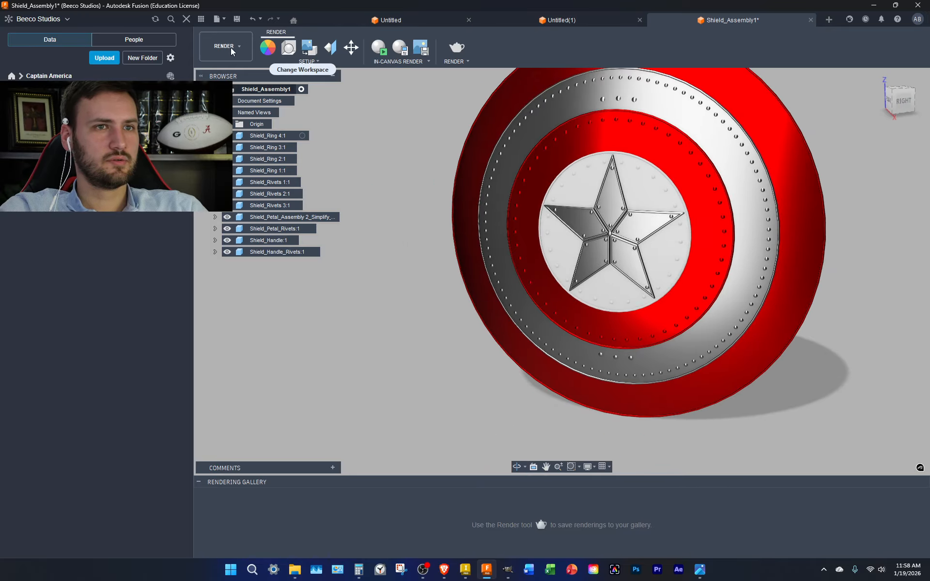
Duplicate the red satin steel appearance, renaming the copy to Blue and colouring it blue
left_click(268, 47)
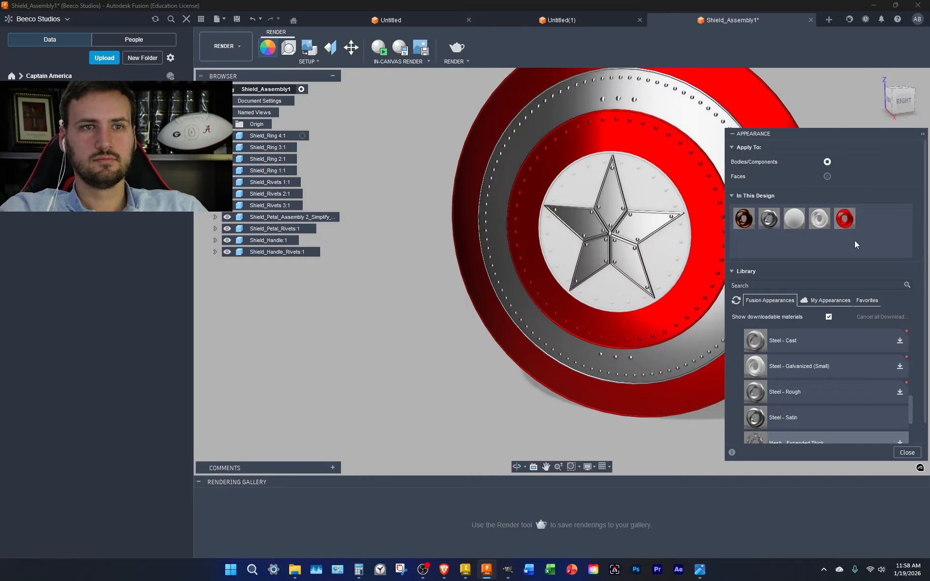
right_click(846, 220)
left_click(875, 240)
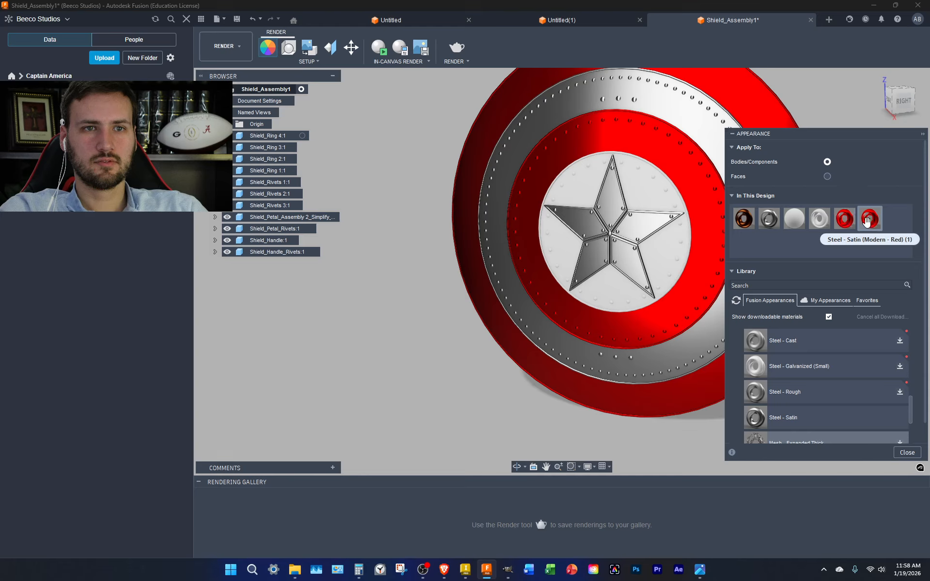
right_click(867, 221)
left_click(882, 237)
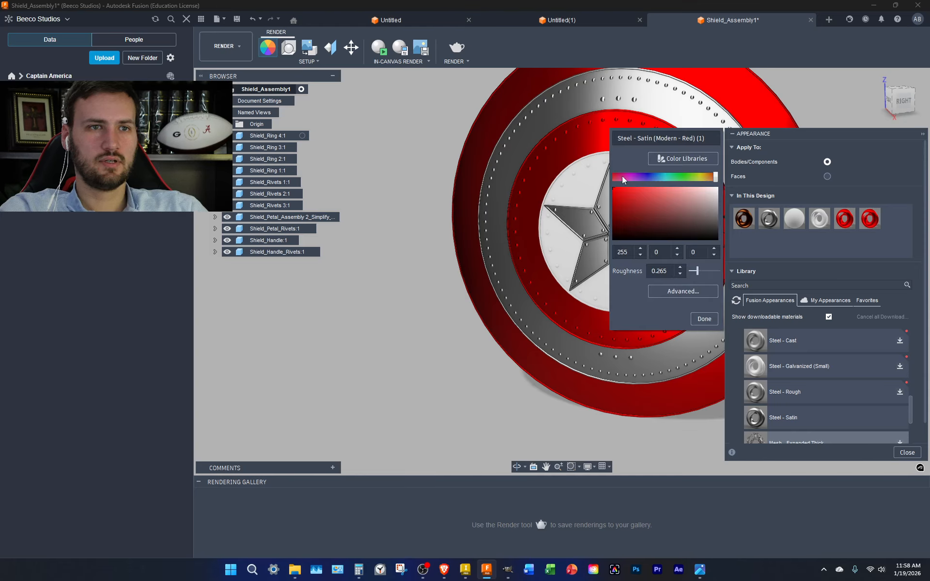
double_click(686, 138)
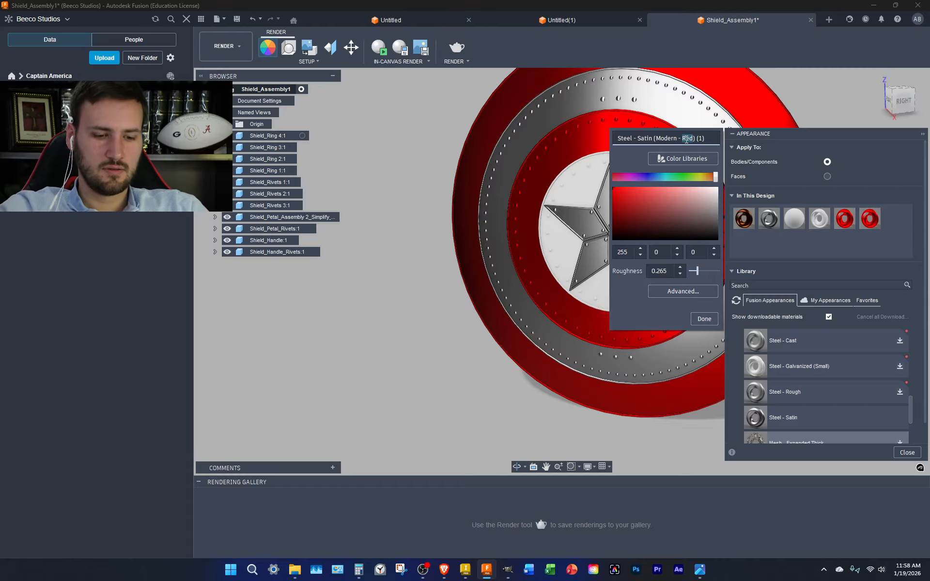
type("Blue")
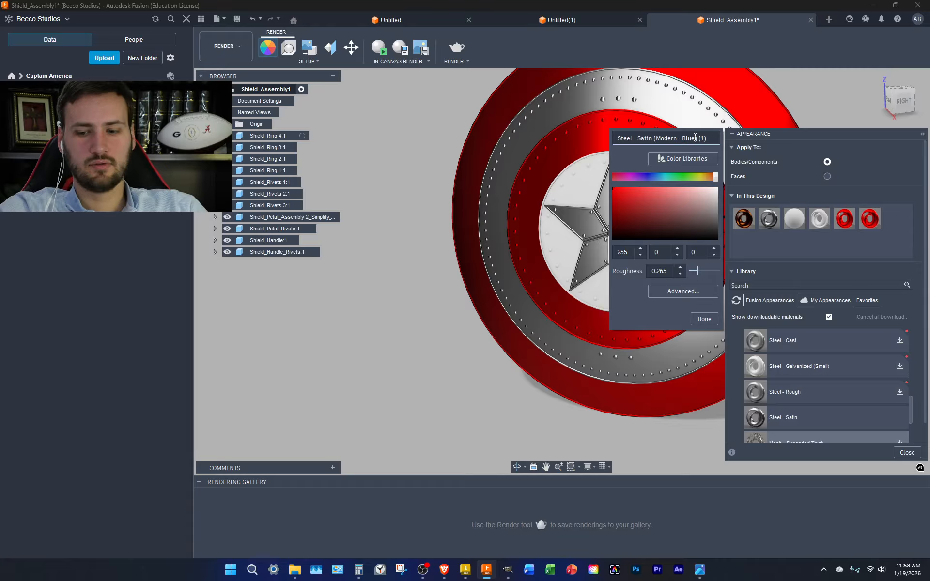
key("Delete")
key("Delete")
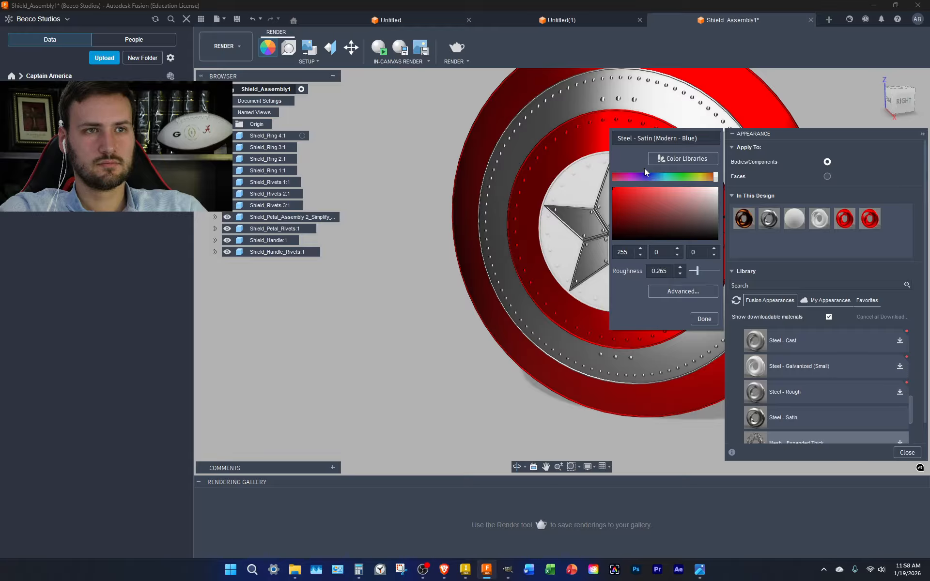
left_click_drag(716, 177, 652, 173)
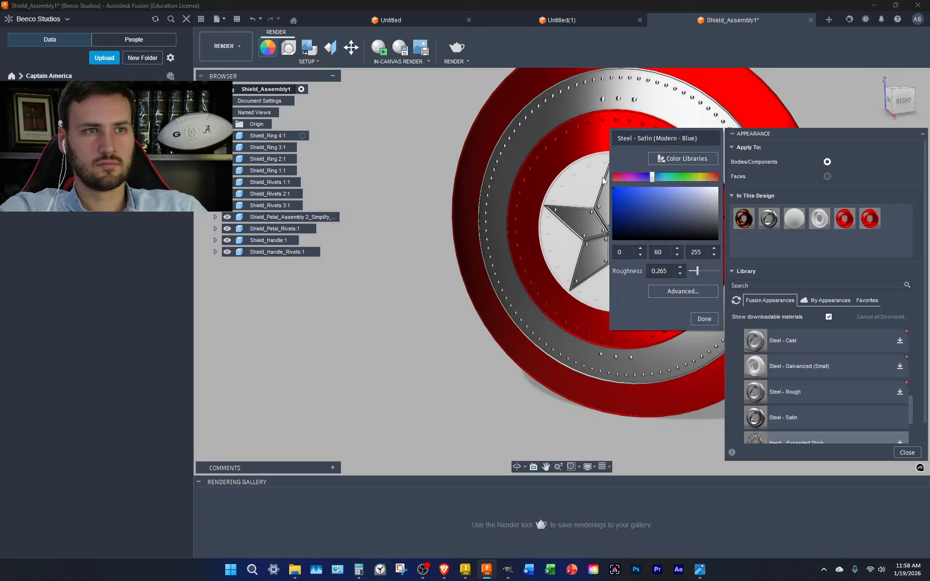
left_click(702, 319)
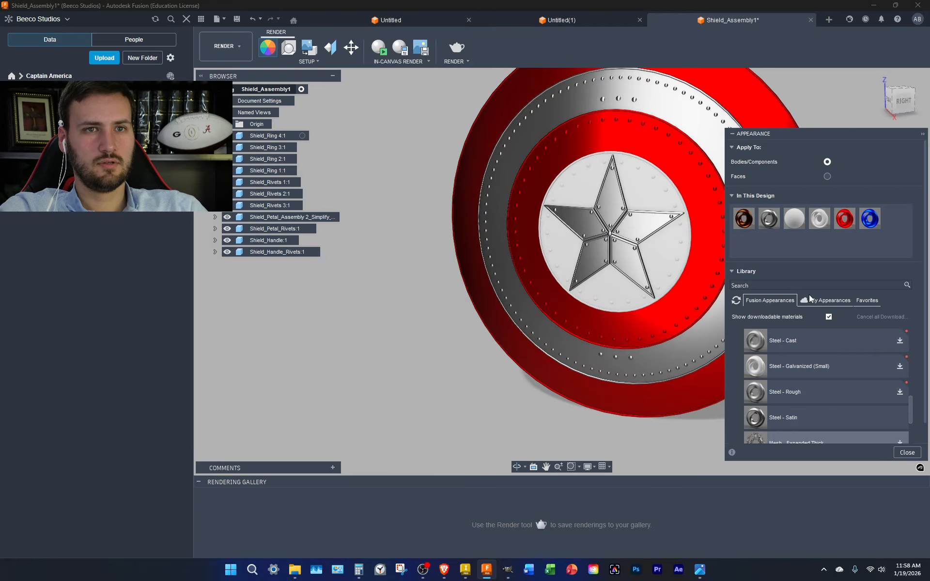
Apply the blue appearance to the star's background disc and rivets, replacing their existing appearances
left_click_drag(869, 218, 647, 191)
left_click_drag(868, 220, 281, 180)
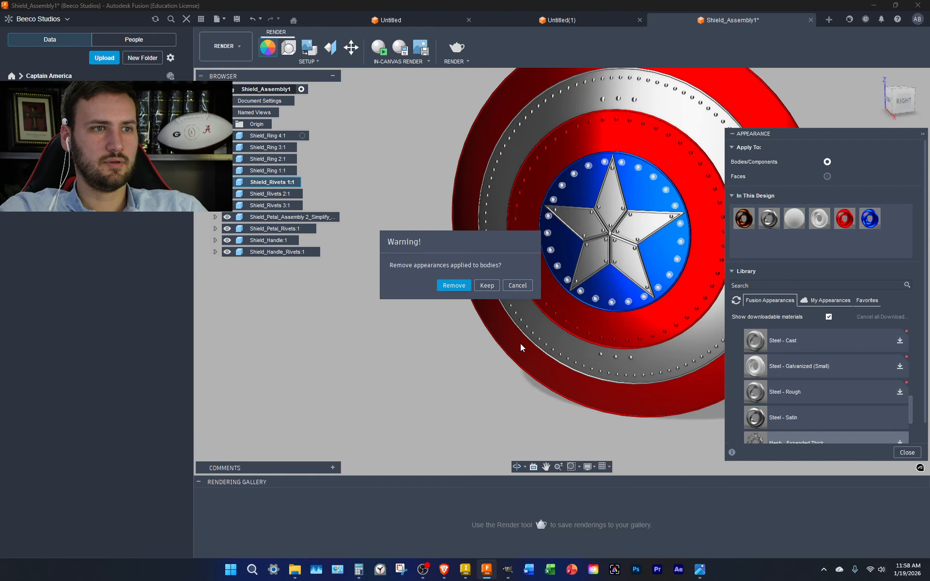
left_click(454, 286)
scroll(533, 375, "down", 2)
middle_click_drag(534, 376, 445, 408)
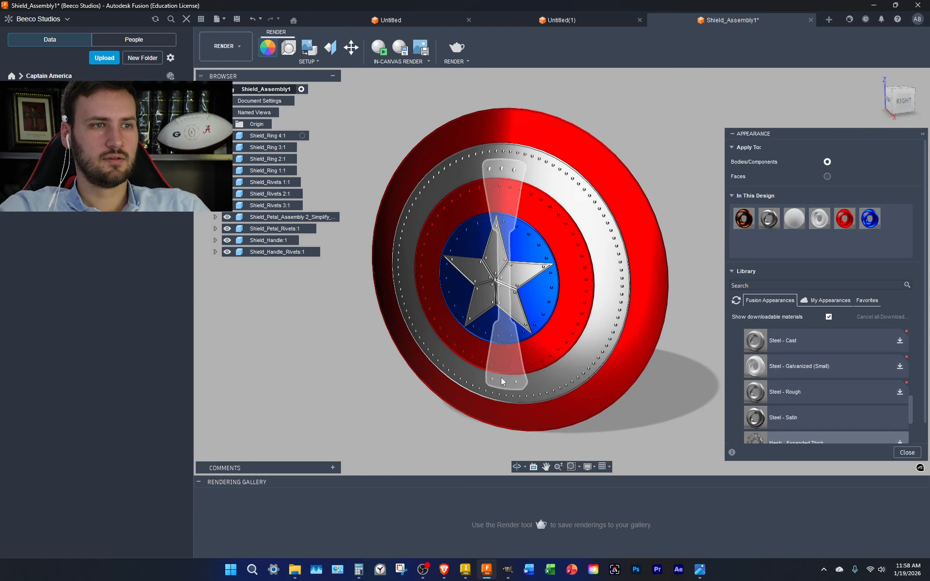
Duplicate the copper appearance and rename the copy Steel - Satin (Medieval - Blue)
left_click(914, 96)
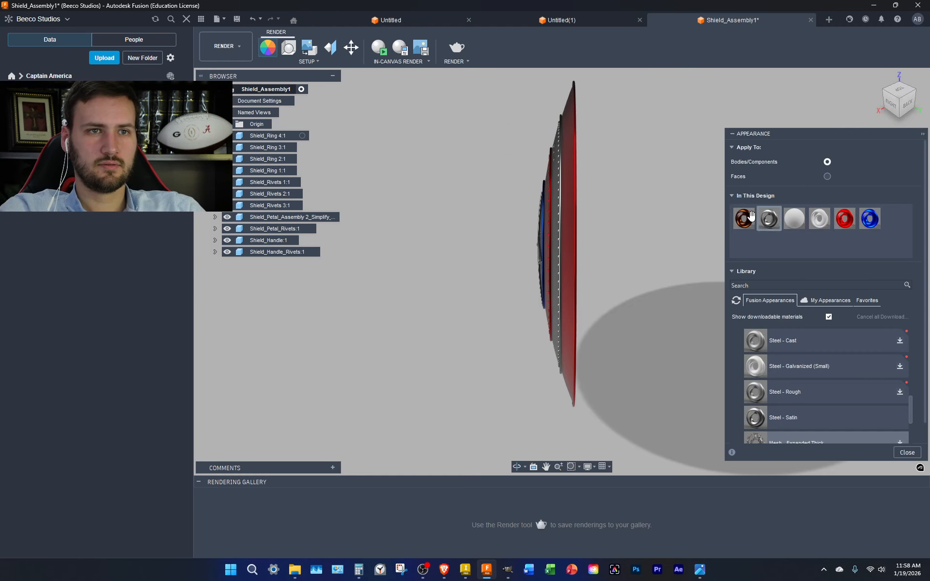
right_click(750, 219)
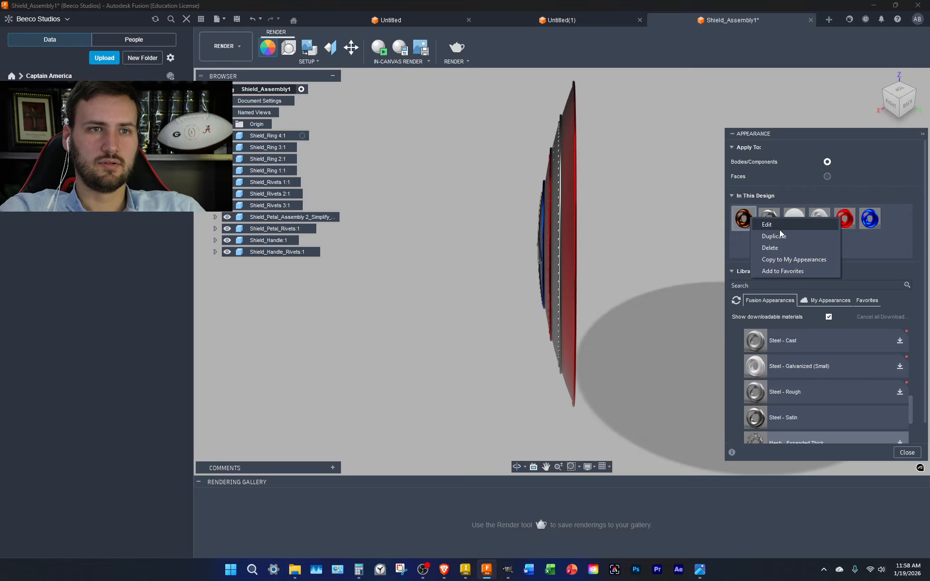
left_click(773, 235)
right_click(894, 220)
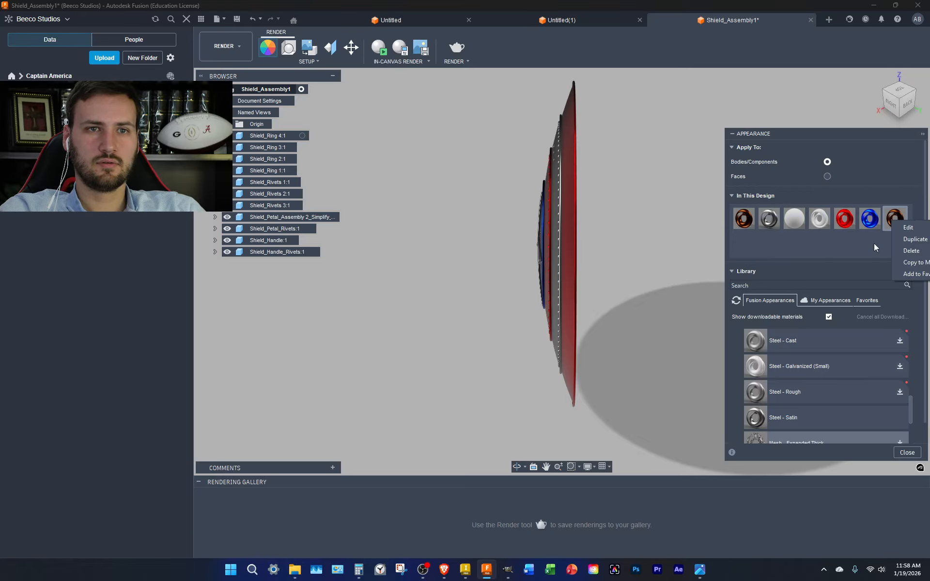
left_click(909, 228)
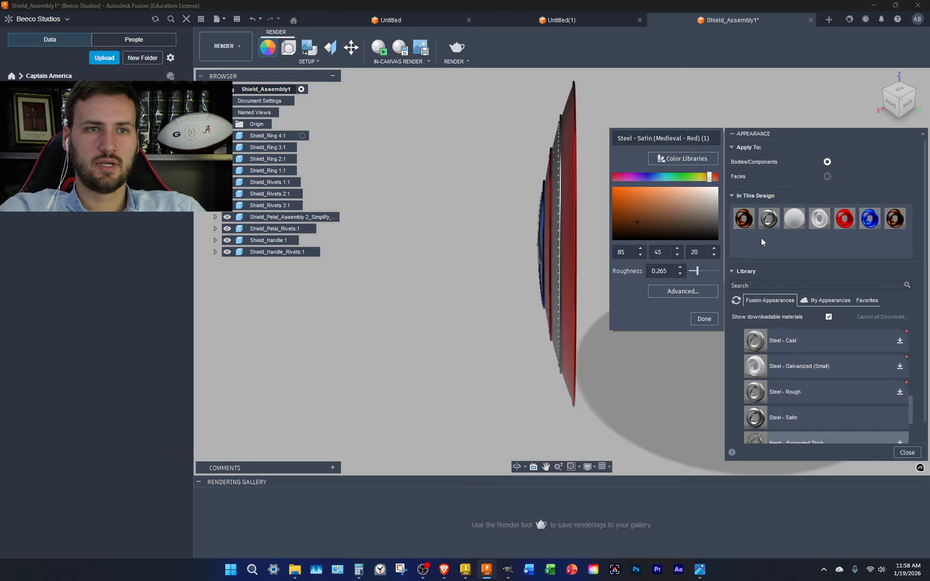
double_click(689, 139)
type("Blue")
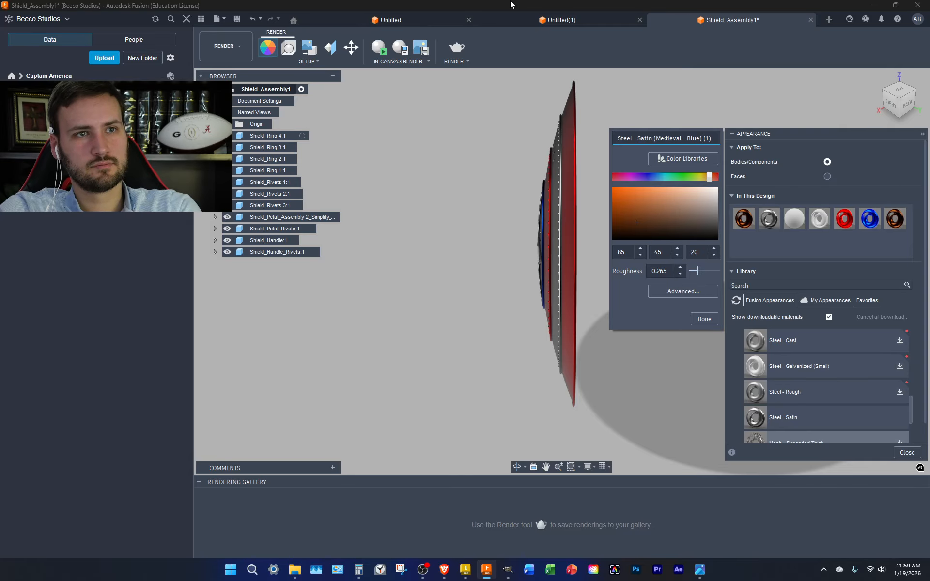
key("Delete")
key("Delete")
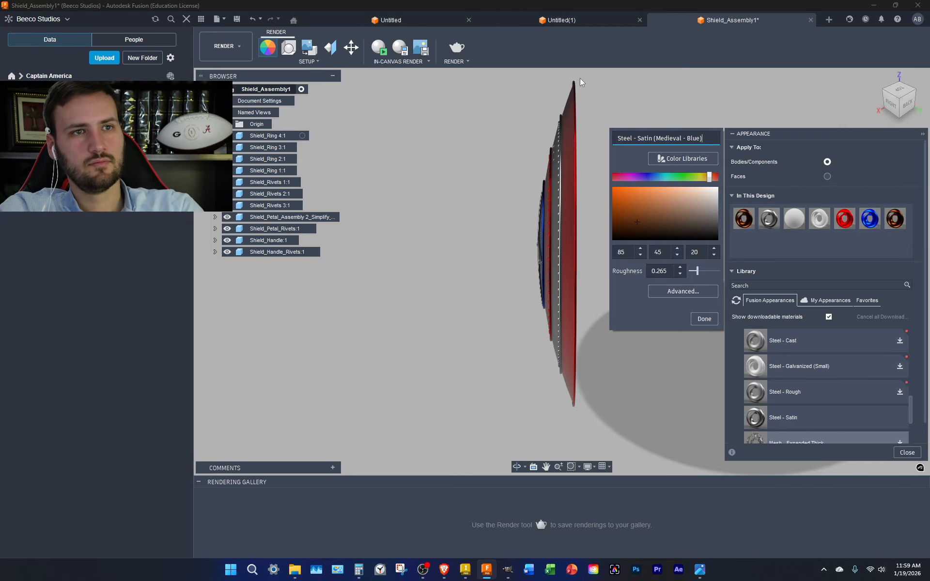
left_click(705, 319)
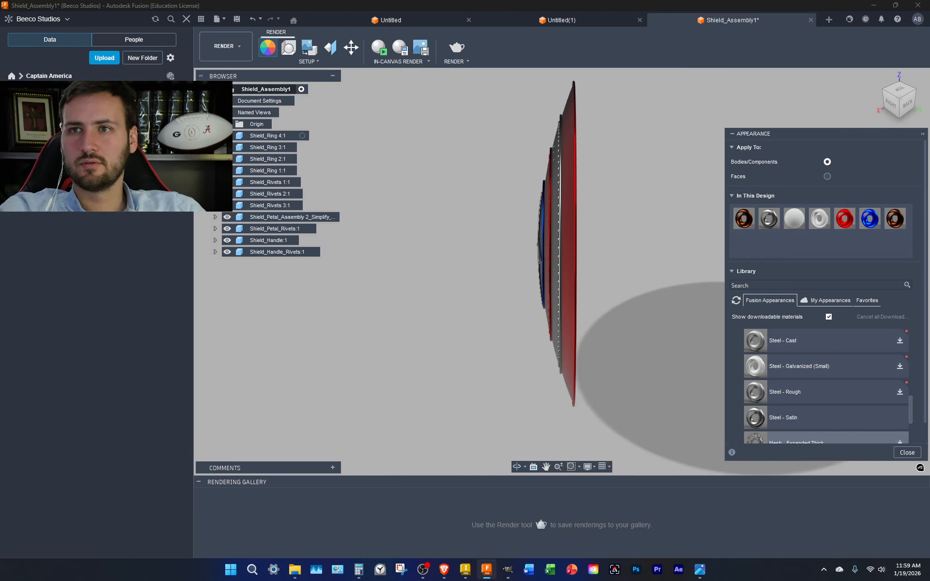
Set the Medieval - Blue appearance colour to near-black 10, 25, 30
key("alt+Tab")
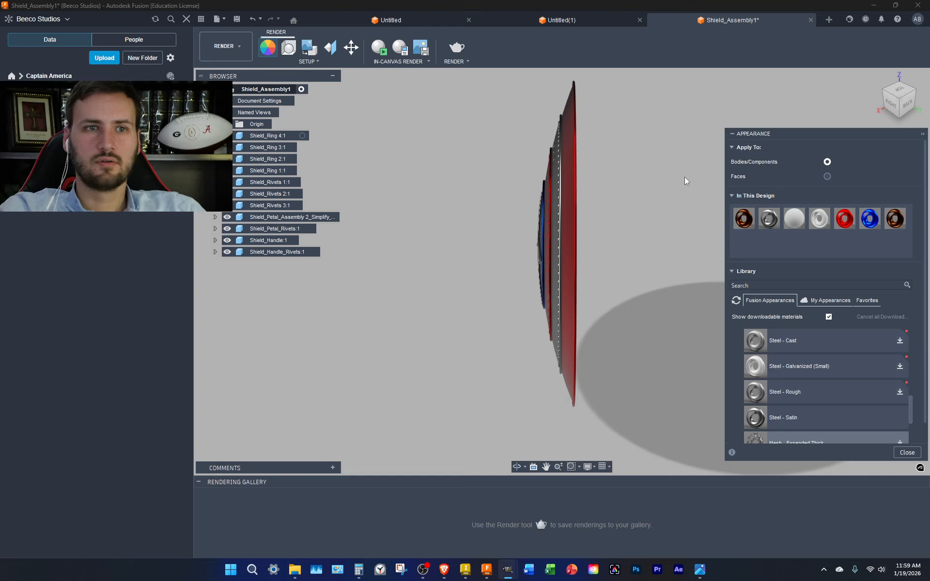
right_click(896, 221)
left_click(916, 236)
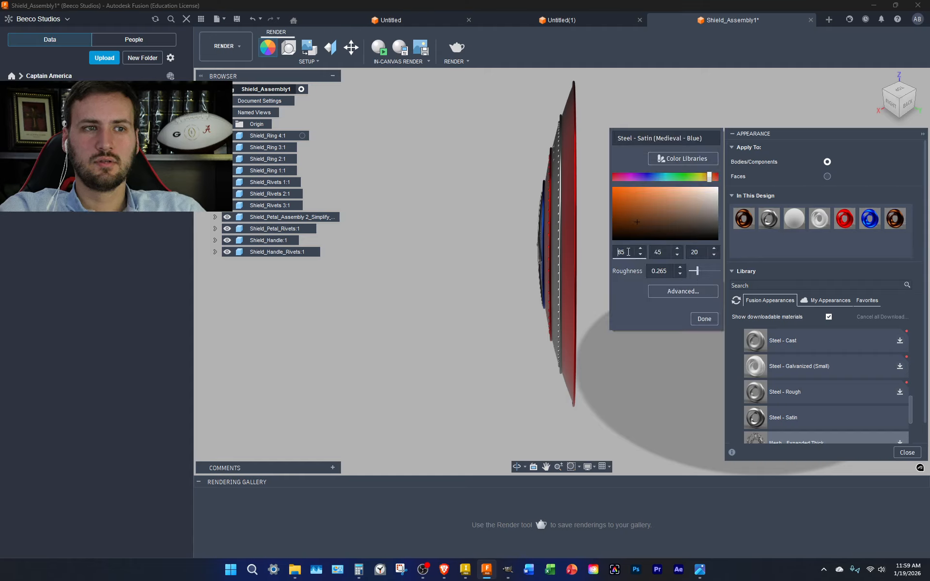
double_click(624, 252)
type("10")
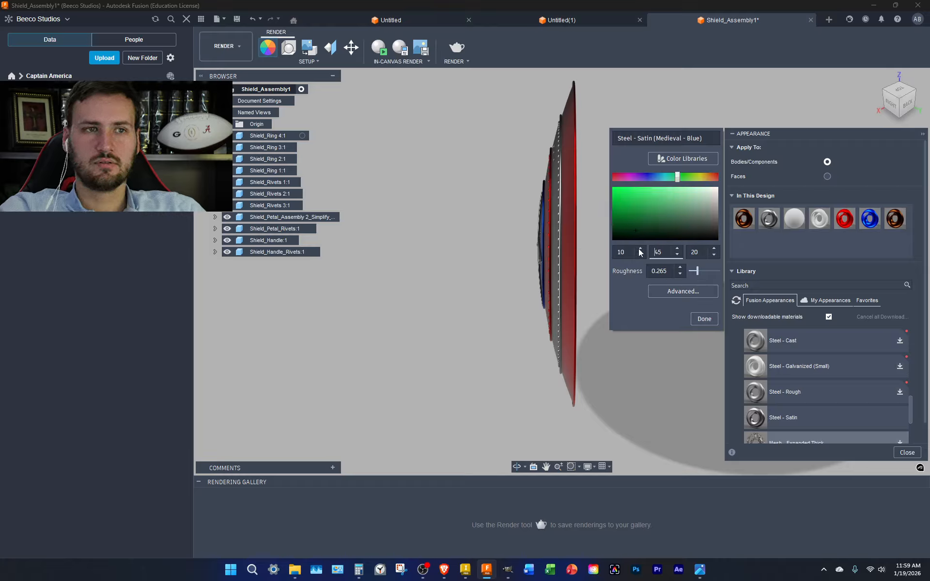
type("2")
key("Delete")
key("Delete")
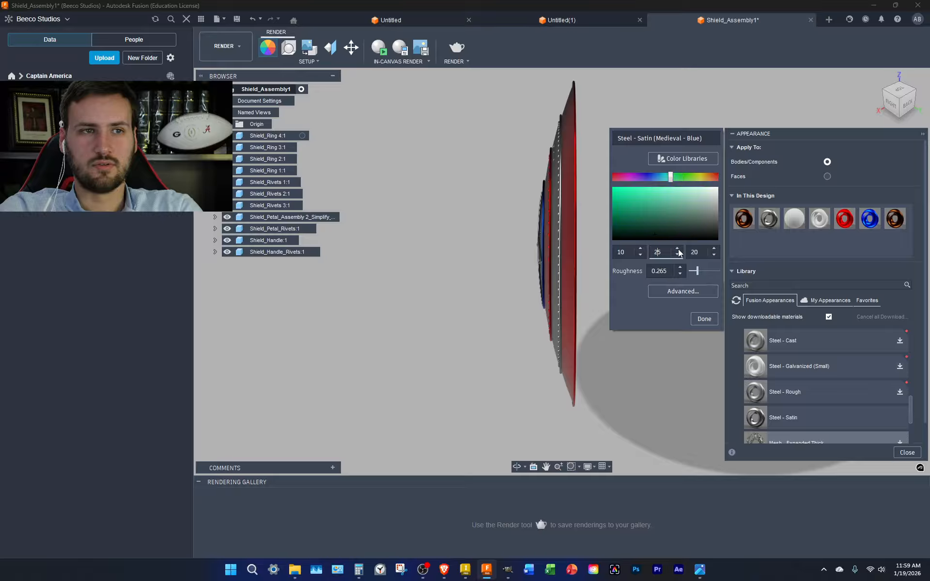
type("5")
left_click(705, 251)
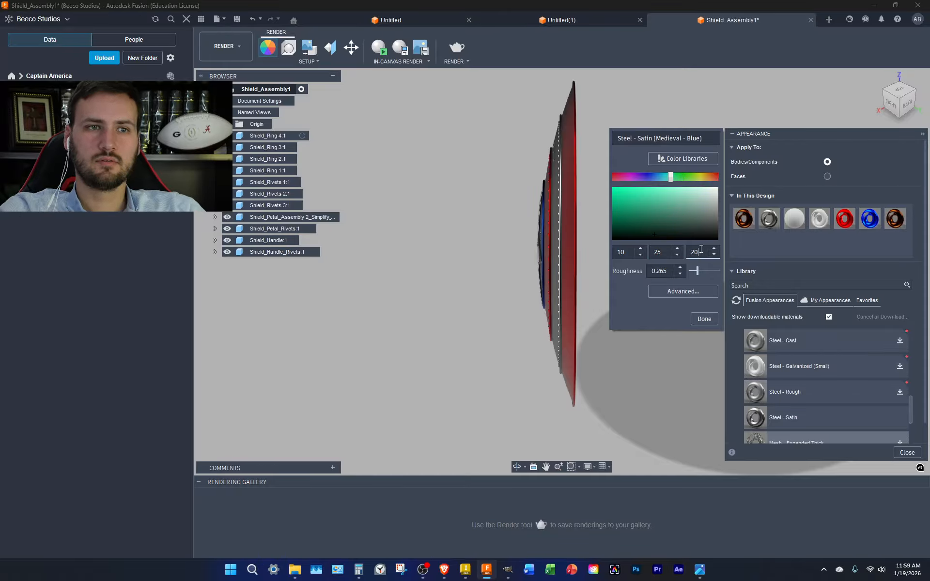
key("BackSpace")
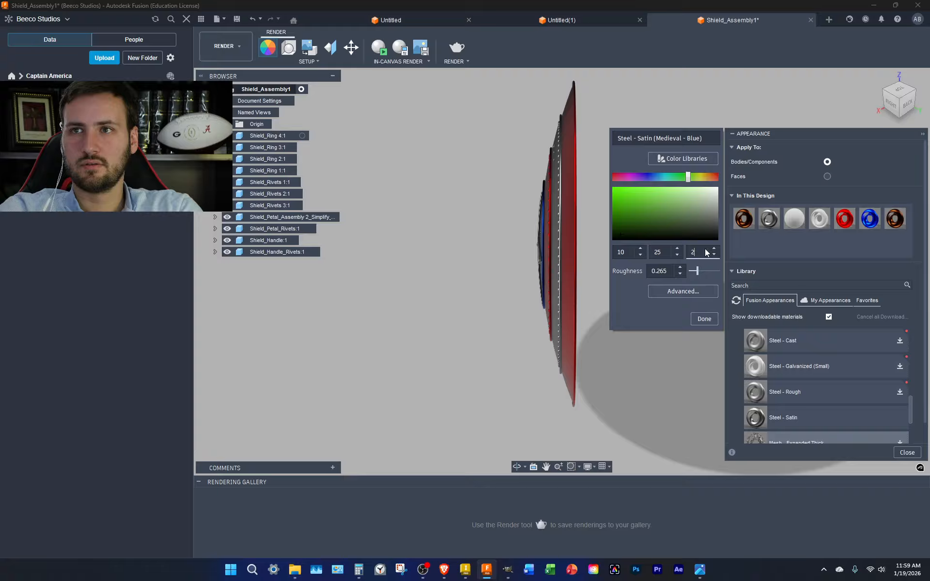
left_click(704, 319)
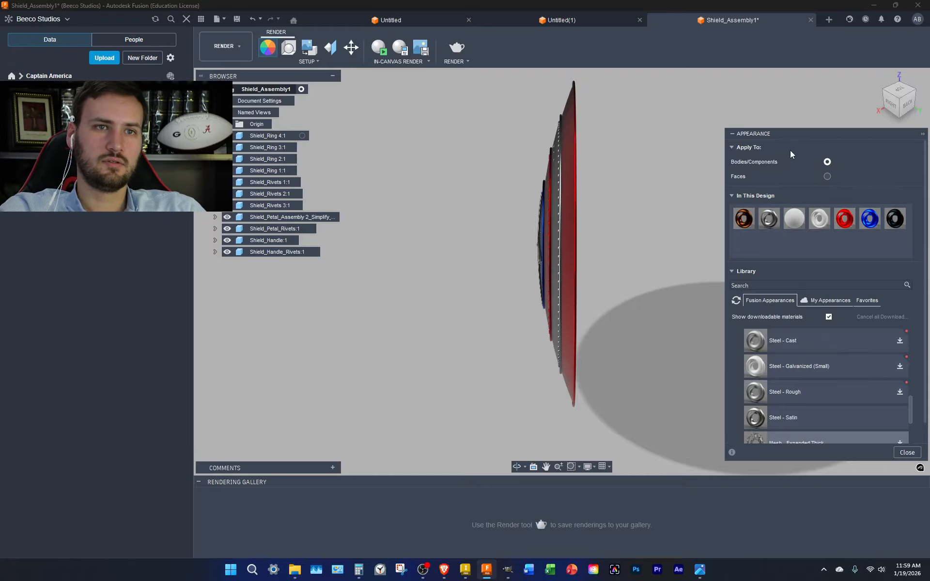
left_click(880, 101)
Drag the dark Medieval - Blue swatch onto the star's background disc and view it front-on
left_click_drag(893, 222, 522, 261)
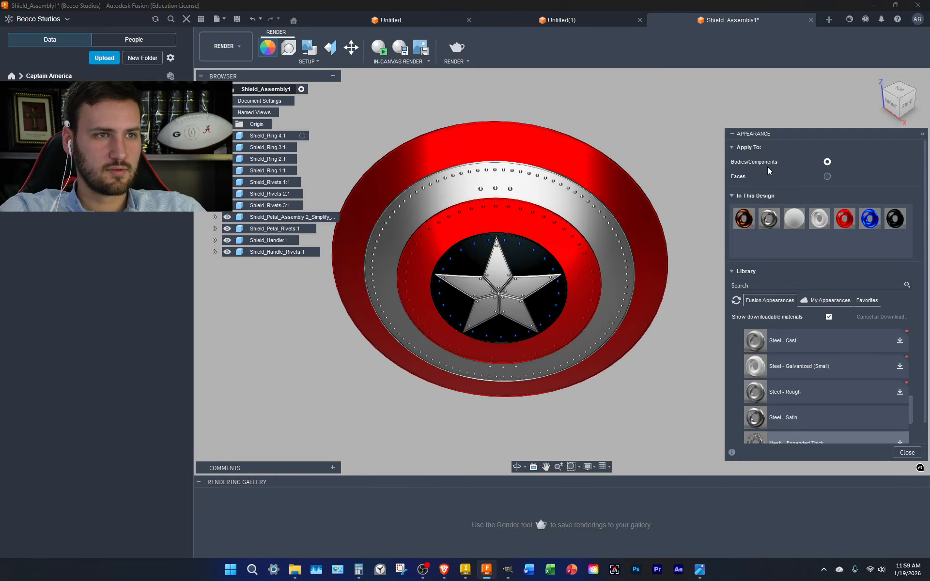
left_click(907, 103)
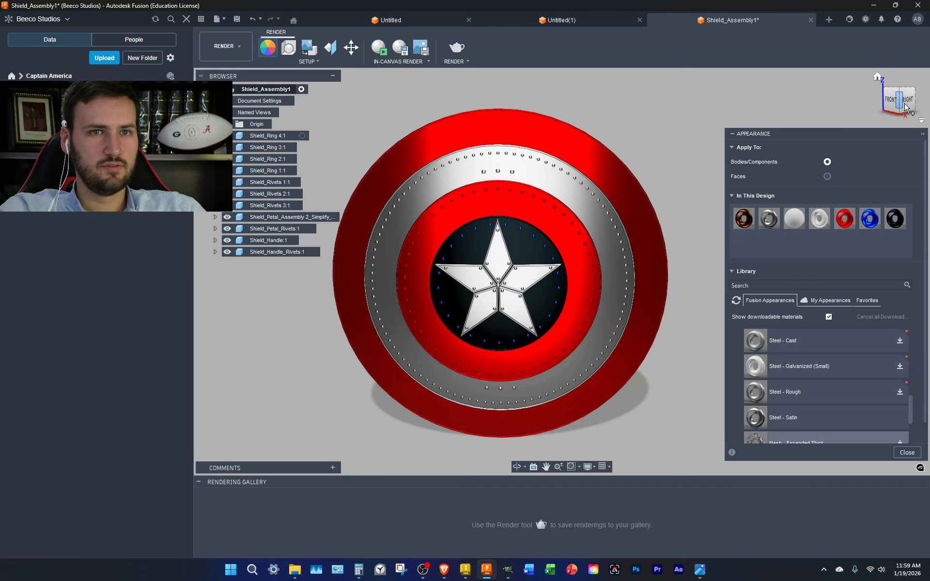
scroll(533, 243, "up", 8)
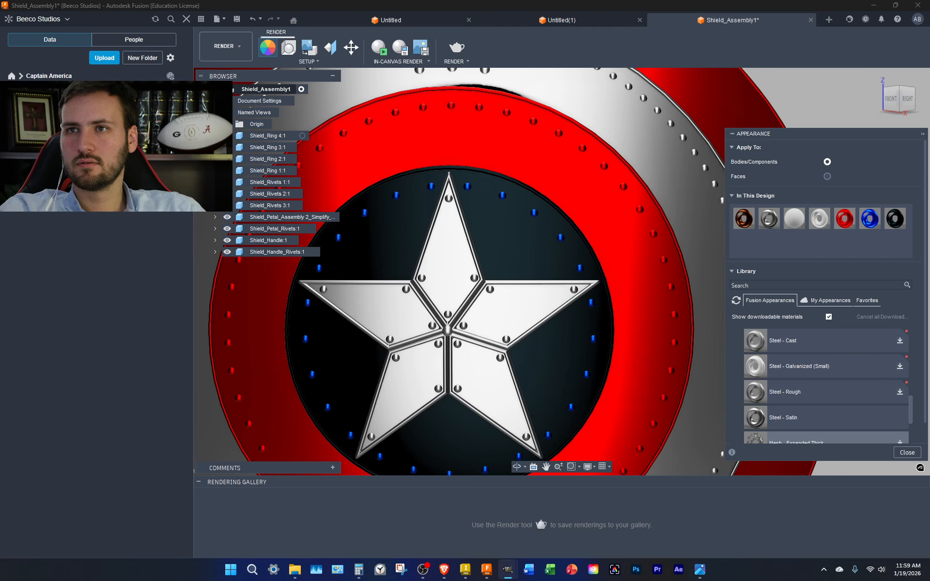
right_click(900, 218)
Edit the Medieval - Blue appearance and pick a lighter blue in its colour field
left_click(913, 221)
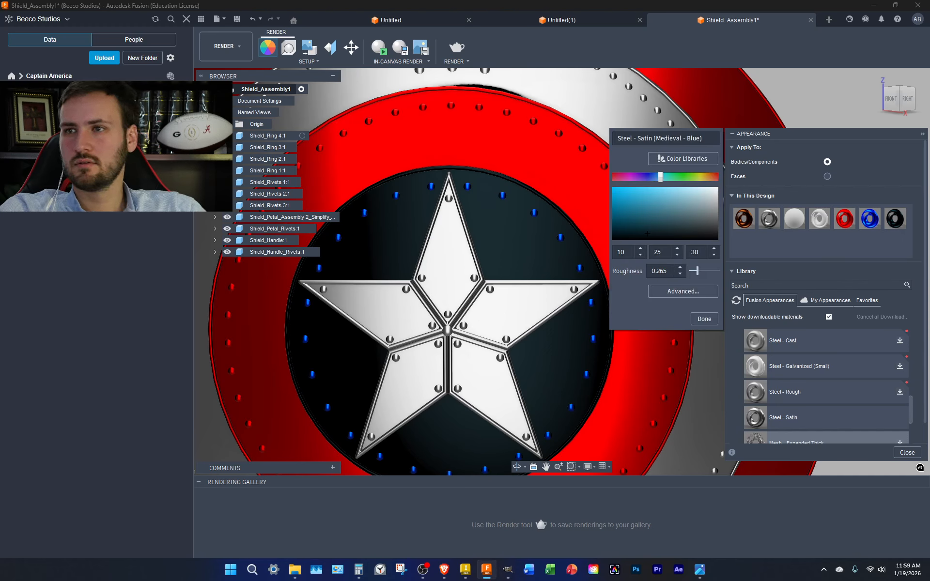
left_click(704, 318)
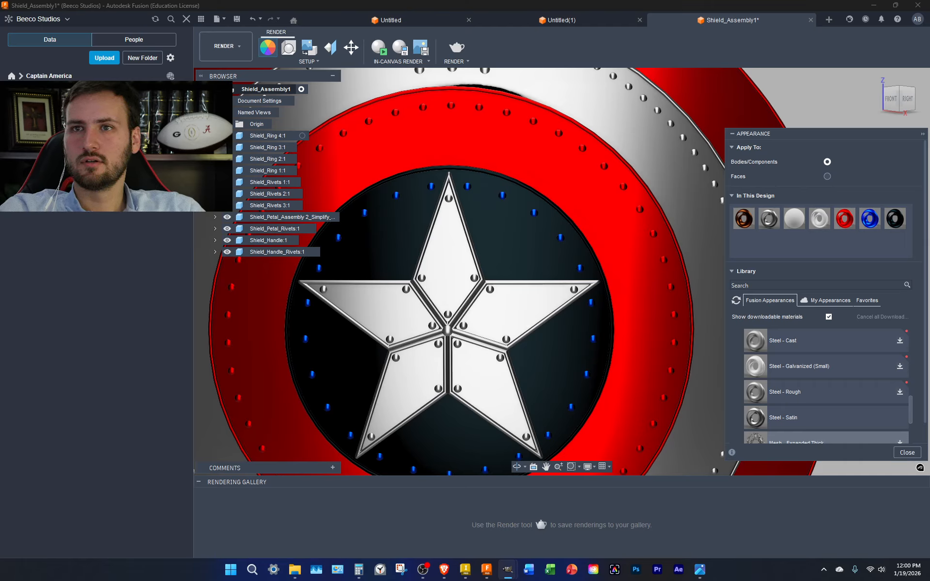
right_click(894, 219)
left_click(907, 226)
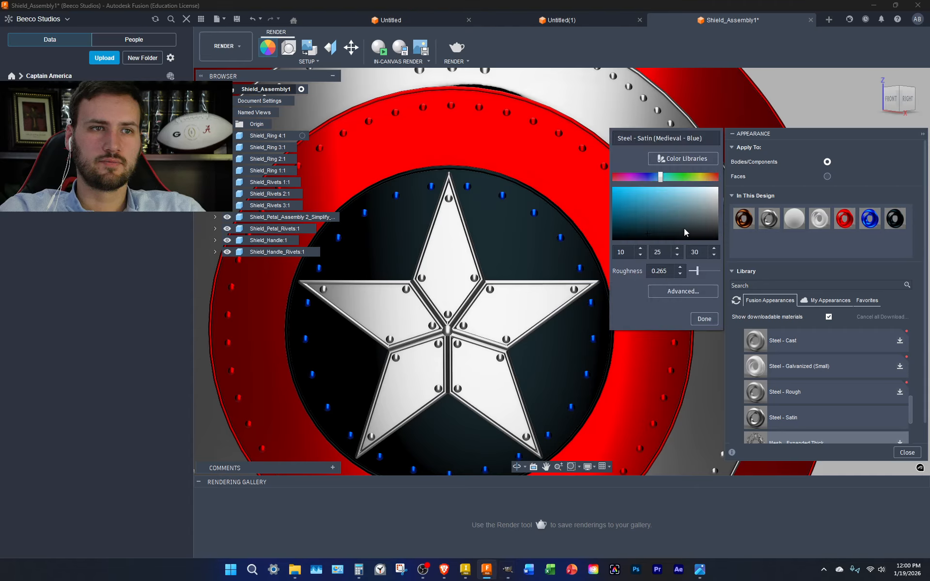
left_click(652, 223)
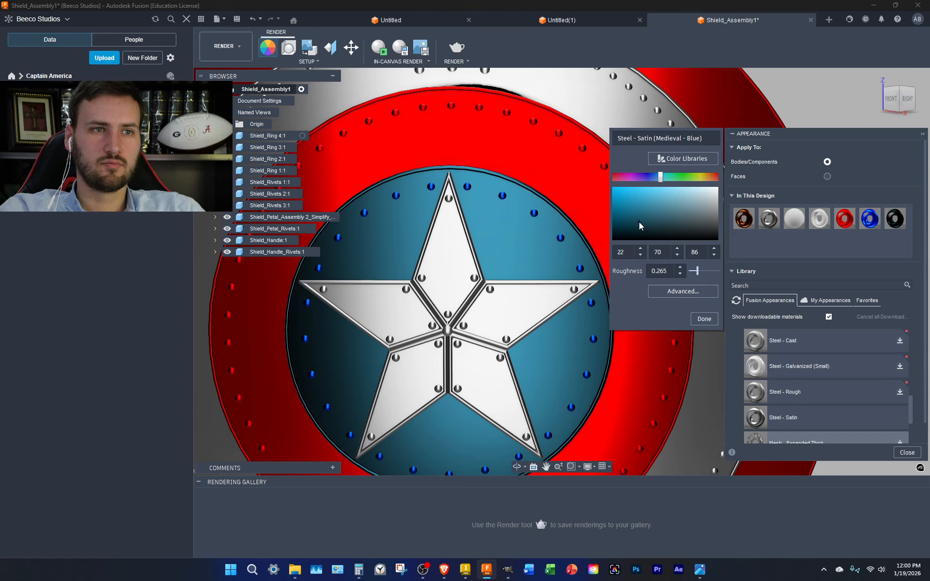
left_click(650, 223)
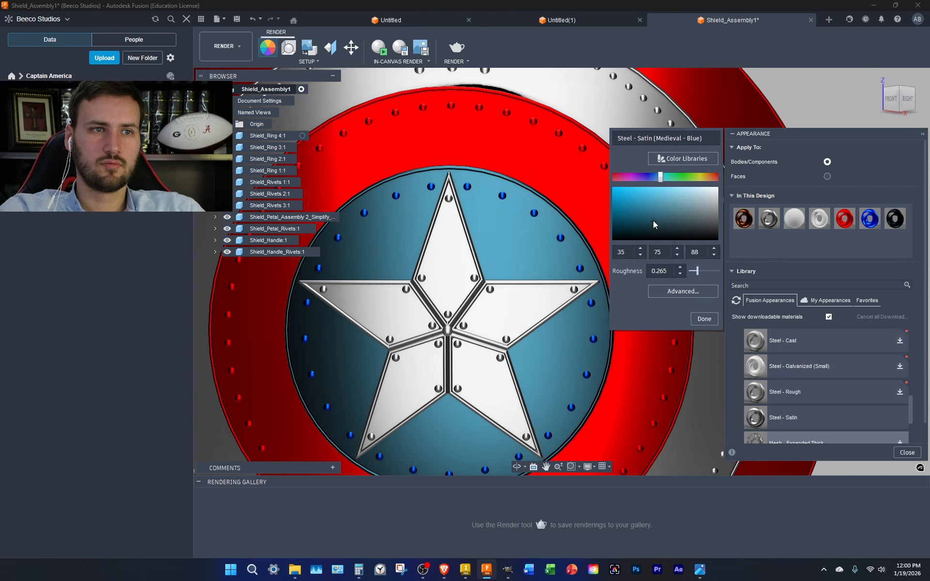
left_click(651, 221)
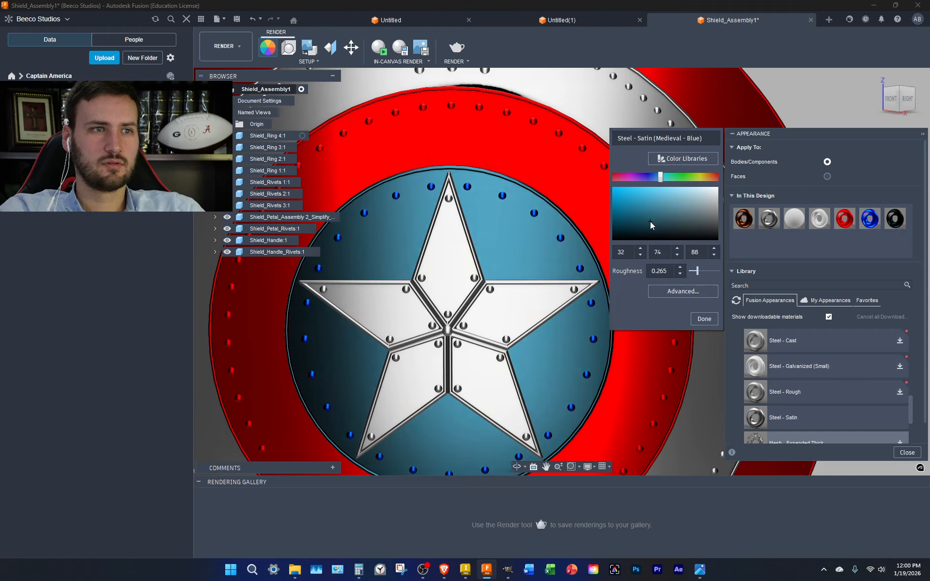
Set the Medieval - Blue colour to RGB 30, 75, 90 and confirm
double_click(640, 255)
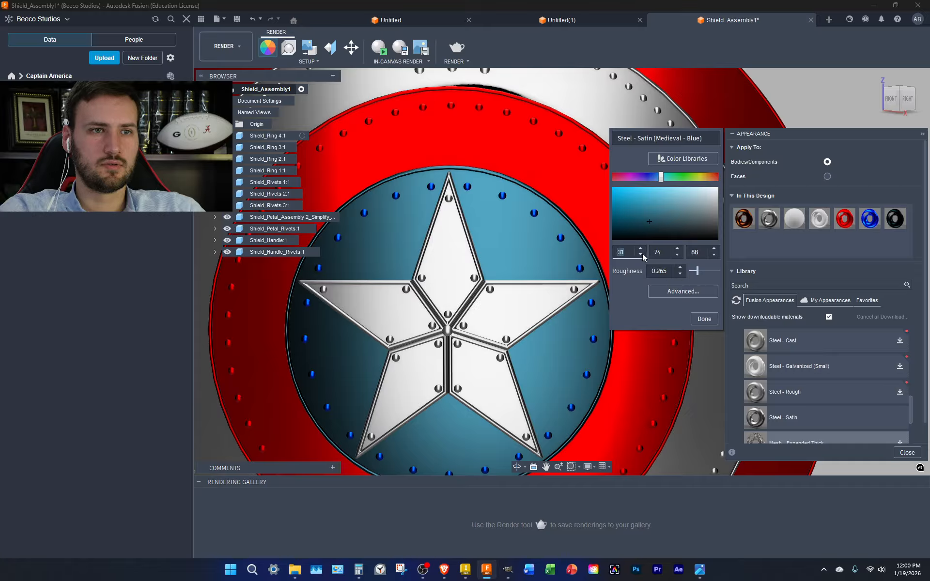
left_click(677, 249)
double_click(714, 249)
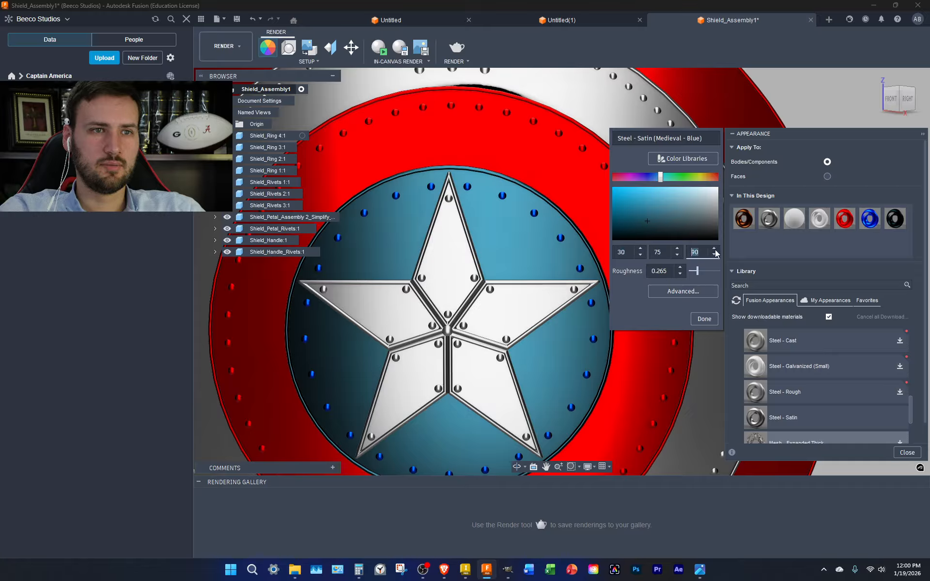
left_click(704, 318)
scroll(679, 266, "down", 3)
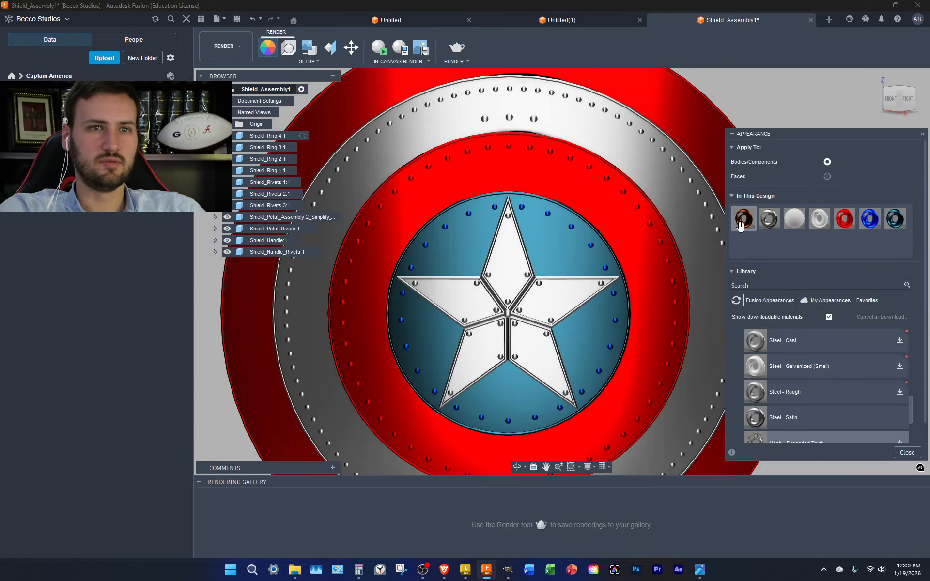
Drag the copper appearance onto the inner and outer red rings and more of the shield
left_click_drag(740, 225, 638, 230)
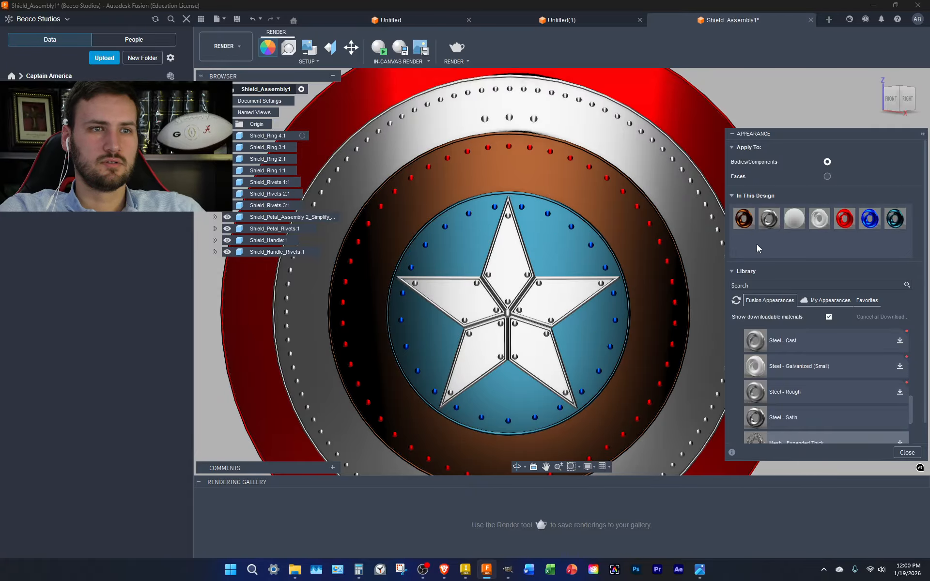
left_click_drag(743, 218, 692, 138)
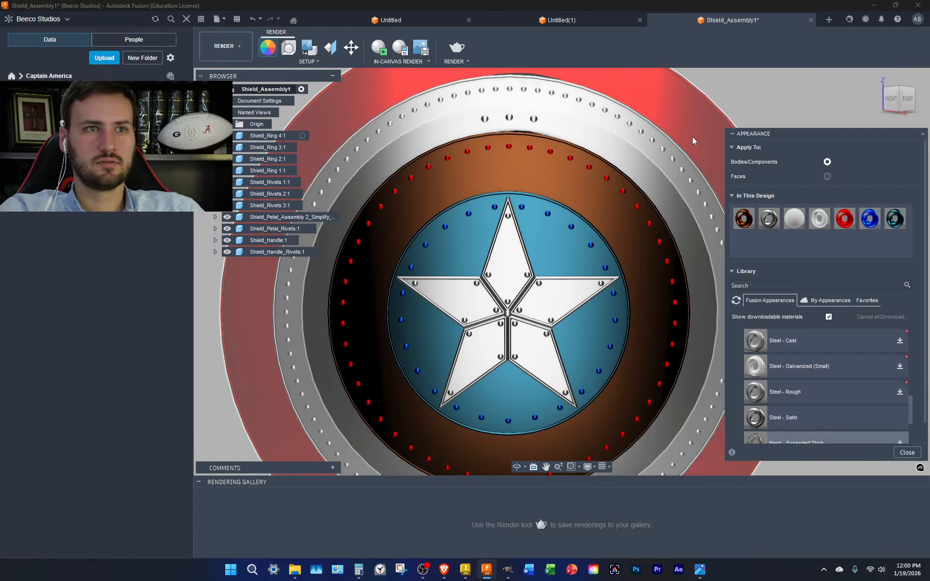
left_click_drag(743, 219, 274, 212)
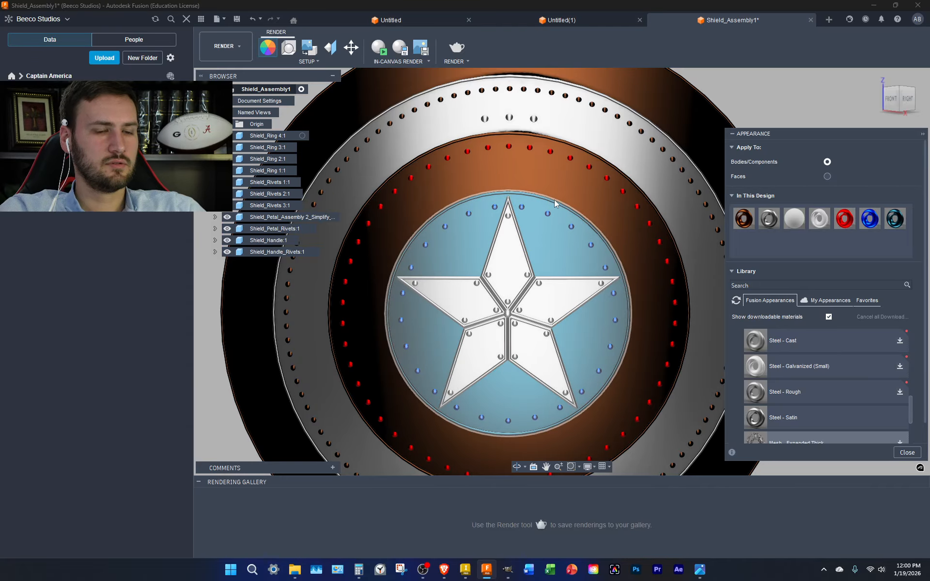
Undo the copper rivets on the outer ring and apply an In This Design appearance to Shield_Rivets 3:1
key("Escape")
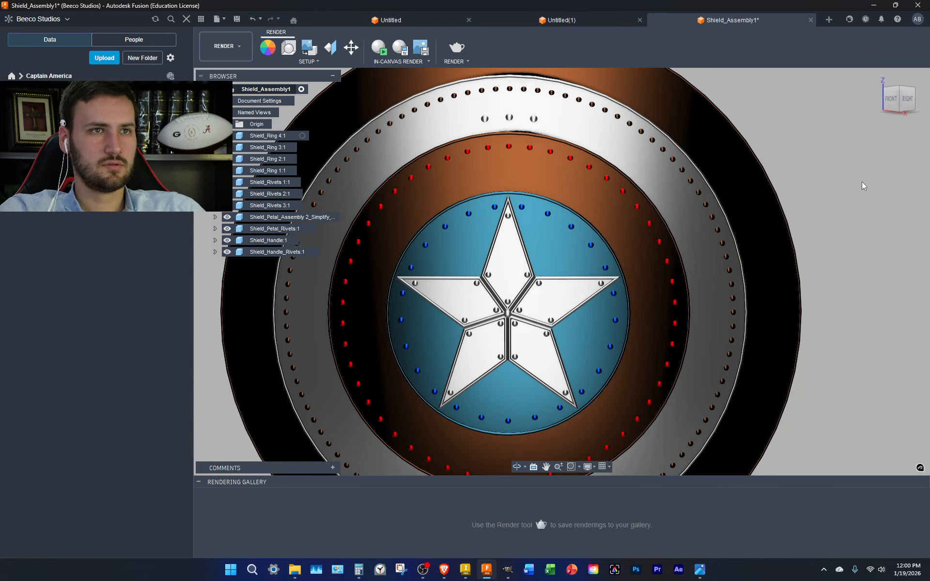
key("ctrl+z")
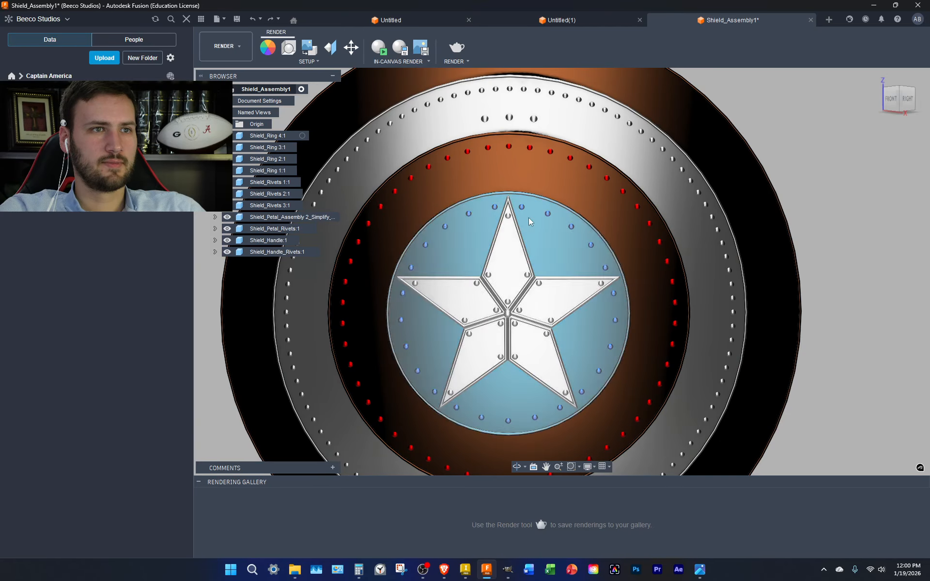
left_click(267, 47)
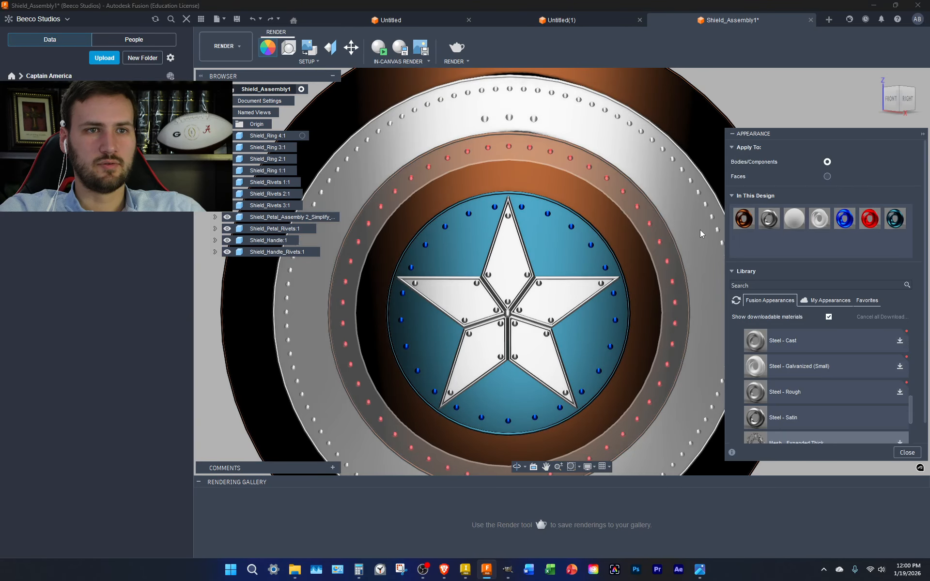
left_click_drag(744, 218, 267, 195)
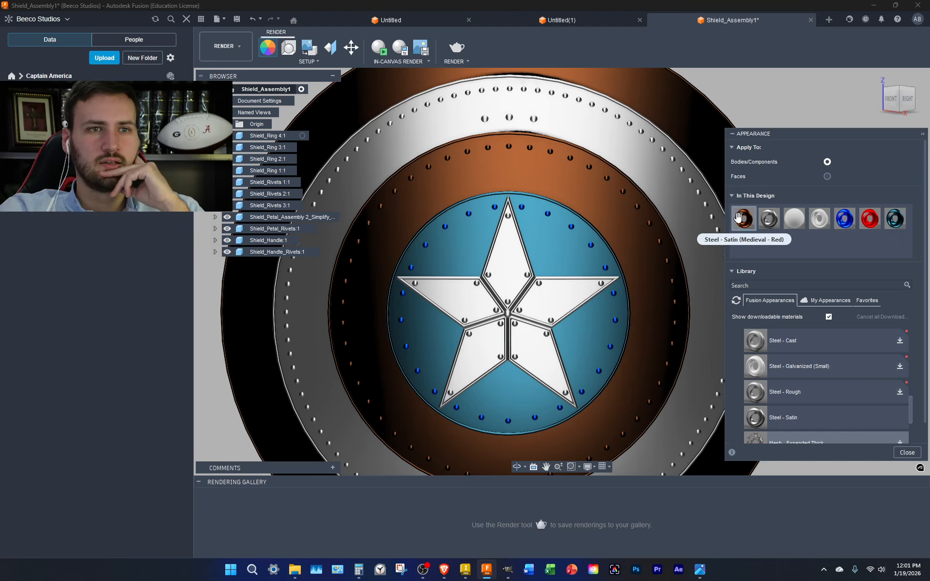
Recolour Steel - Satin (Medieval - Red) to a brighter orange, RGB 120, 50, 11, then zoom out
right_click(739, 218)
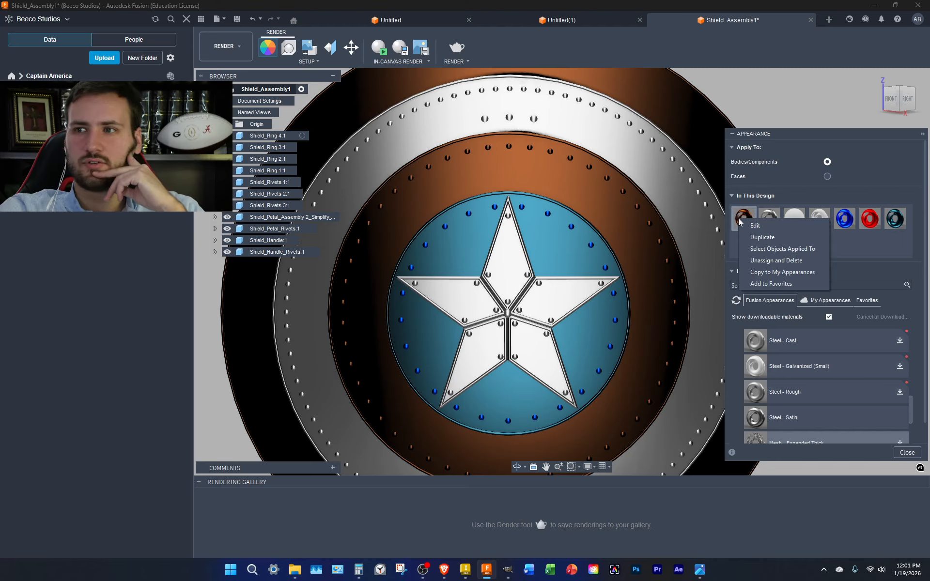
left_click(778, 227)
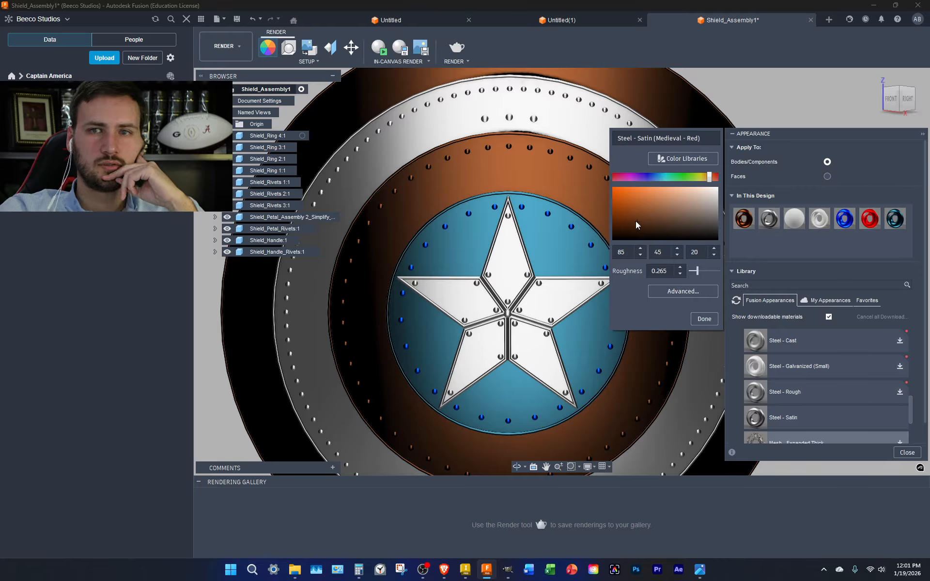
left_click_drag(636, 220, 620, 215)
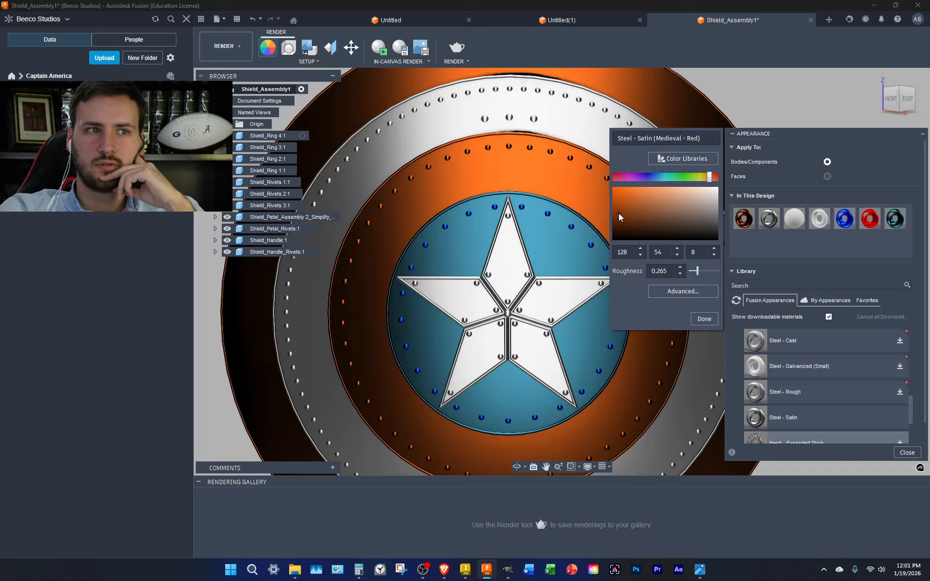
left_click_drag(619, 213, 621, 216)
left_click(640, 254)
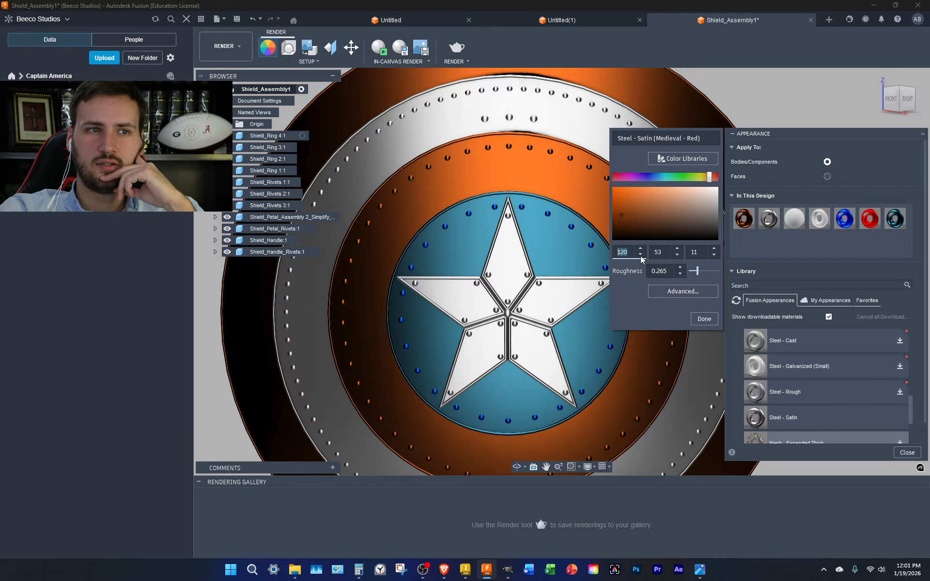
left_click(677, 254)
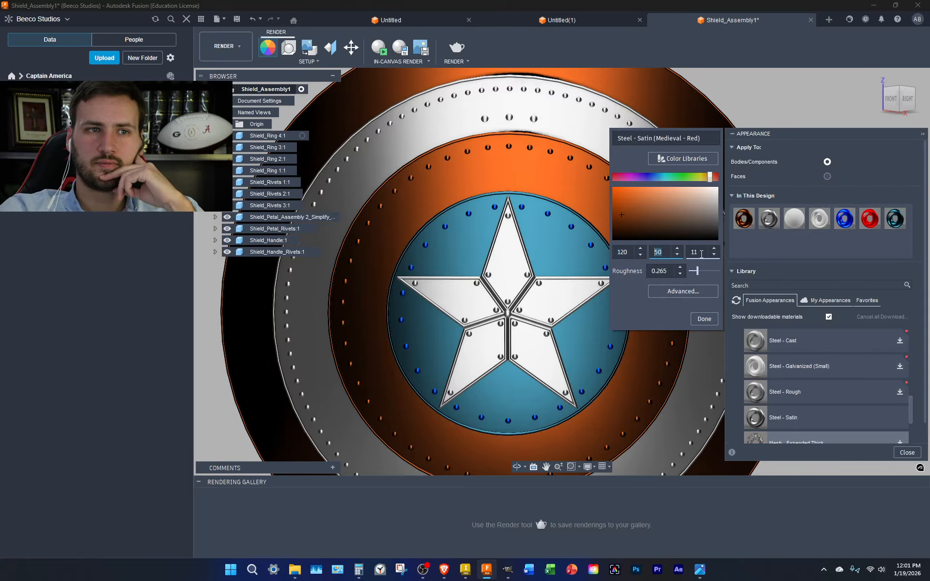
left_click(704, 319)
scroll(678, 262, "down", 3)
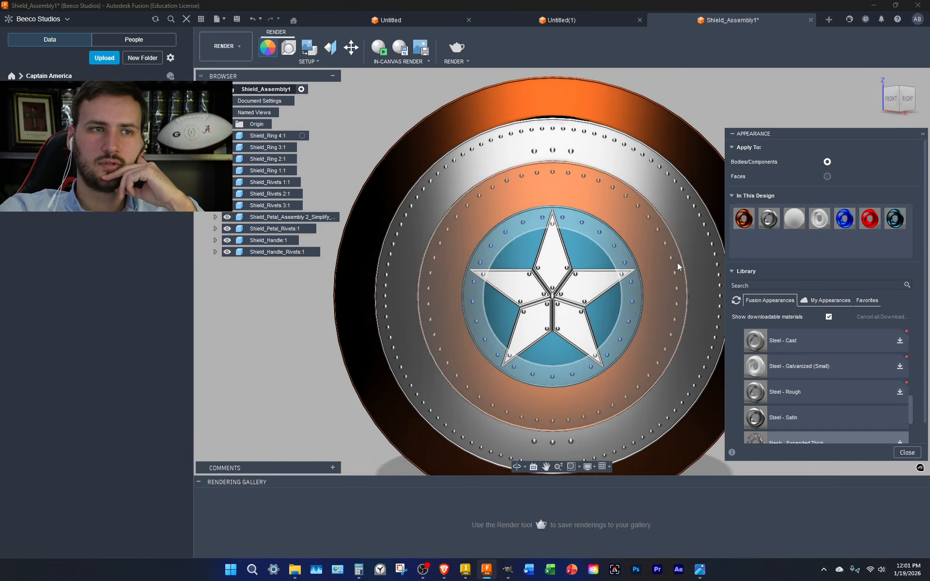
middle_click_drag(651, 305, 548, 295)
scroll(654, 297, "down", 1)
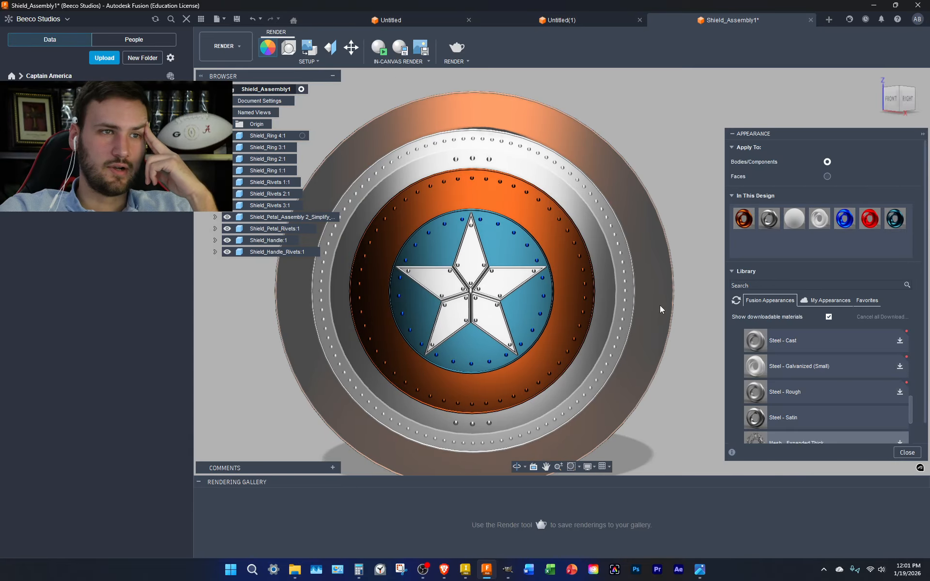
Turn the shield to show its back and browse the library to the stained wood appearances
left_click(915, 98)
left_click(906, 98)
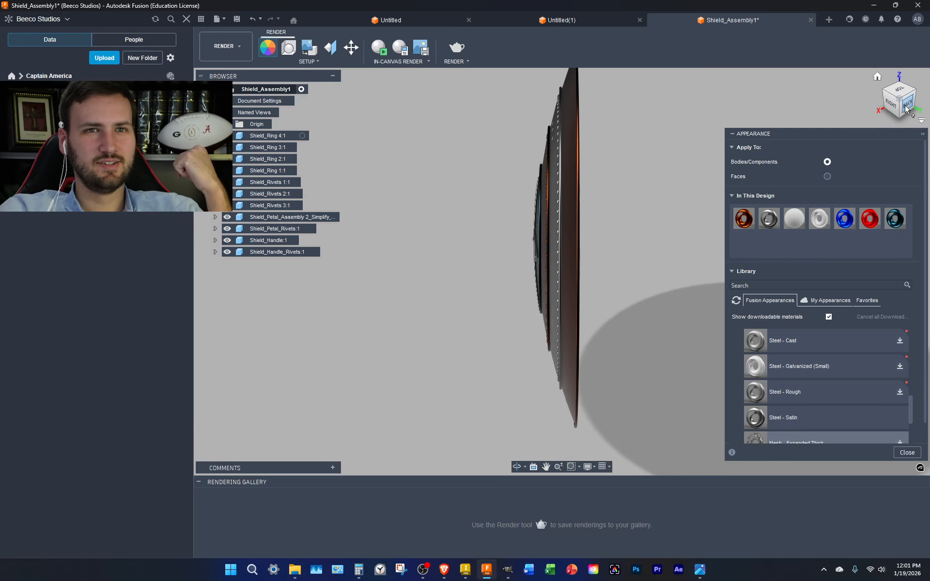
middle_click_drag(558, 227, 519, 196)
scroll(519, 197, "up", 1)
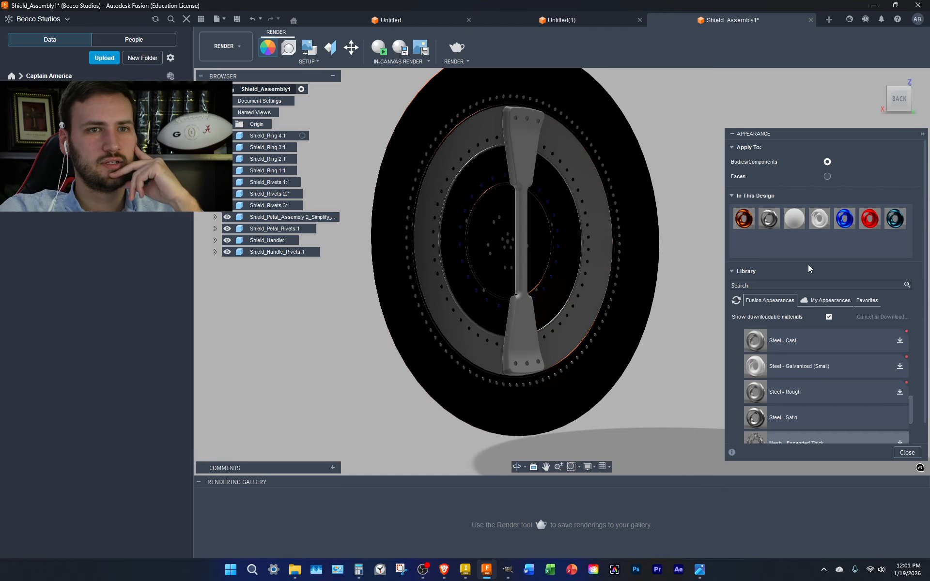
scroll(770, 339, "up", 10)
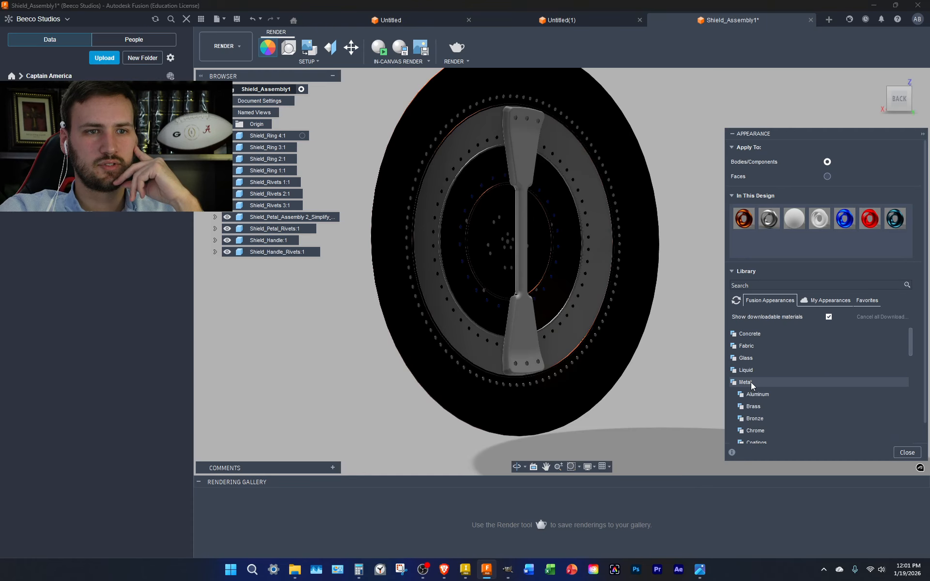
left_click(734, 382)
scroll(735, 412, "down", 3)
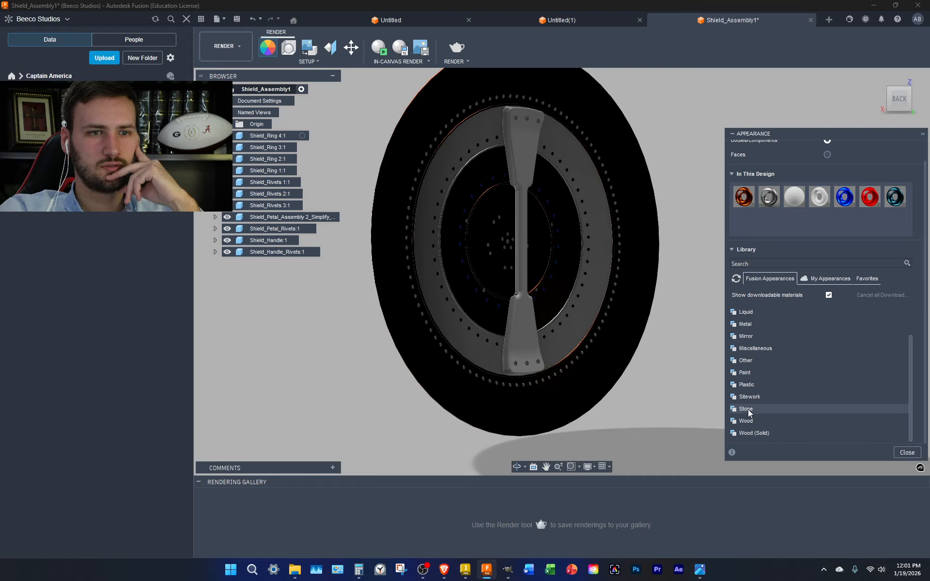
left_click(733, 433)
scroll(741, 431, "down", 2)
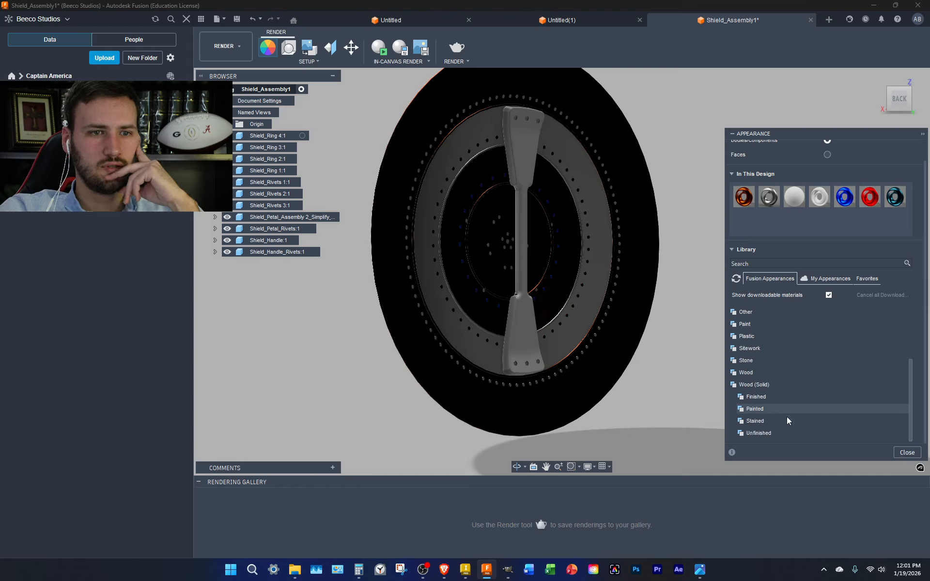
left_click(741, 397)
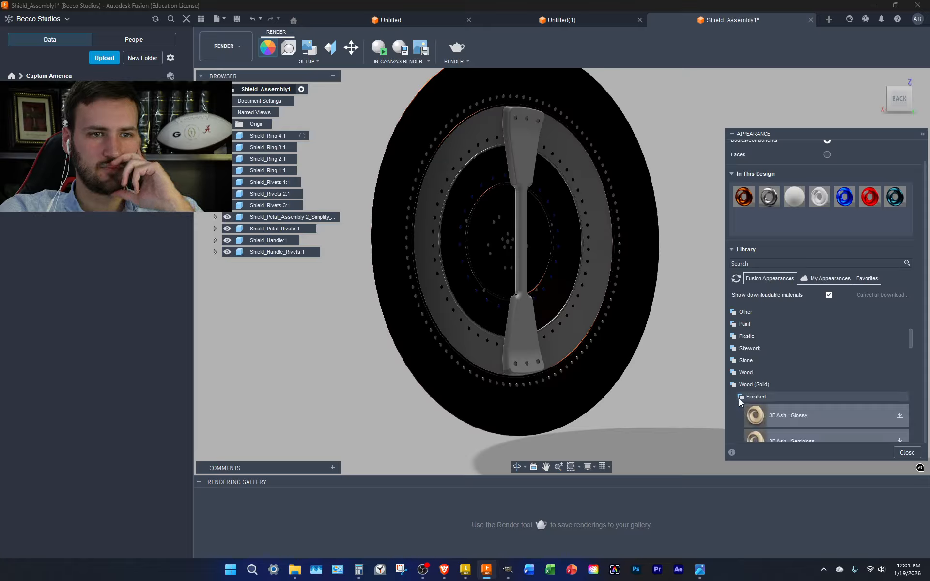
scroll(791, 412, "down", 2)
scroll(791, 412, "down", 2)
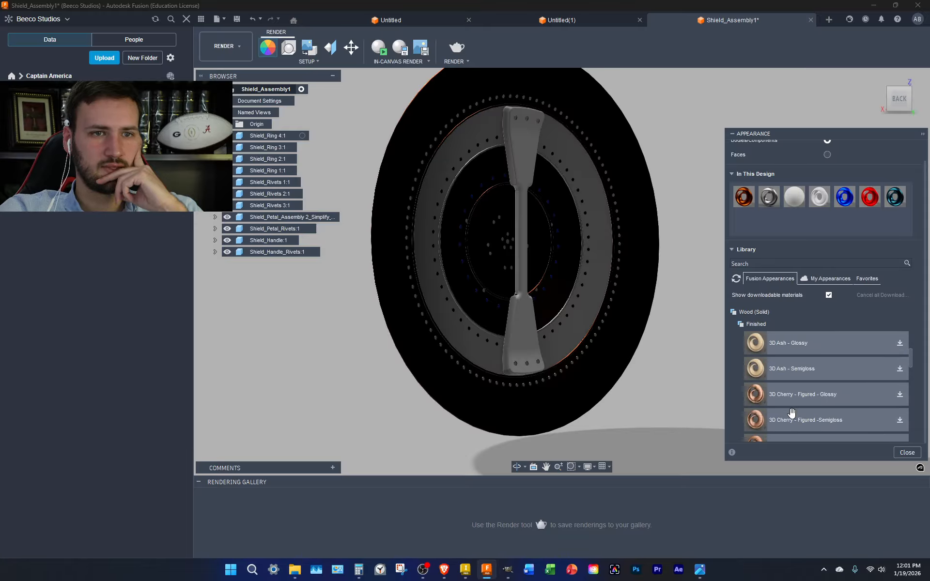
scroll(791, 411, "down", 3)
scroll(791, 412, "up", 2)
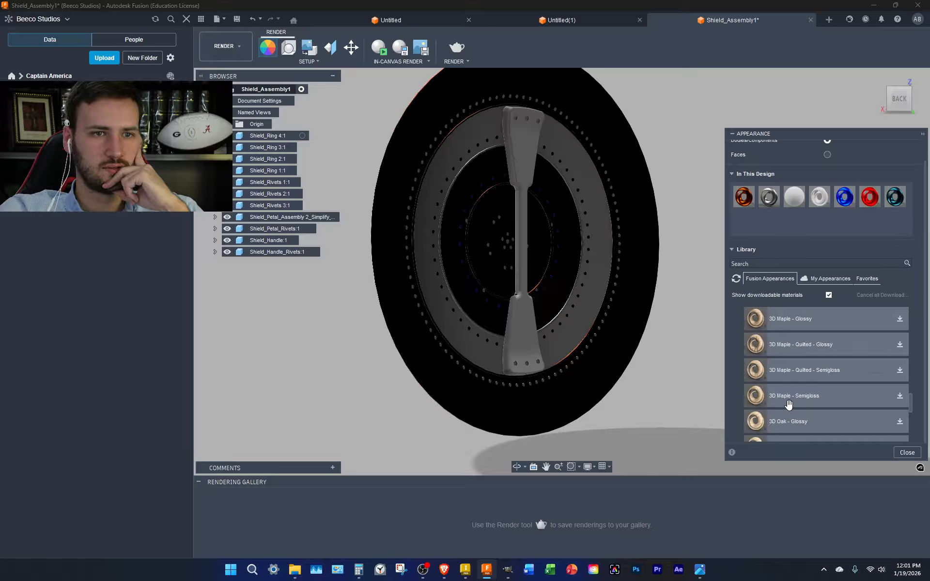
scroll(781, 361, "up", 4)
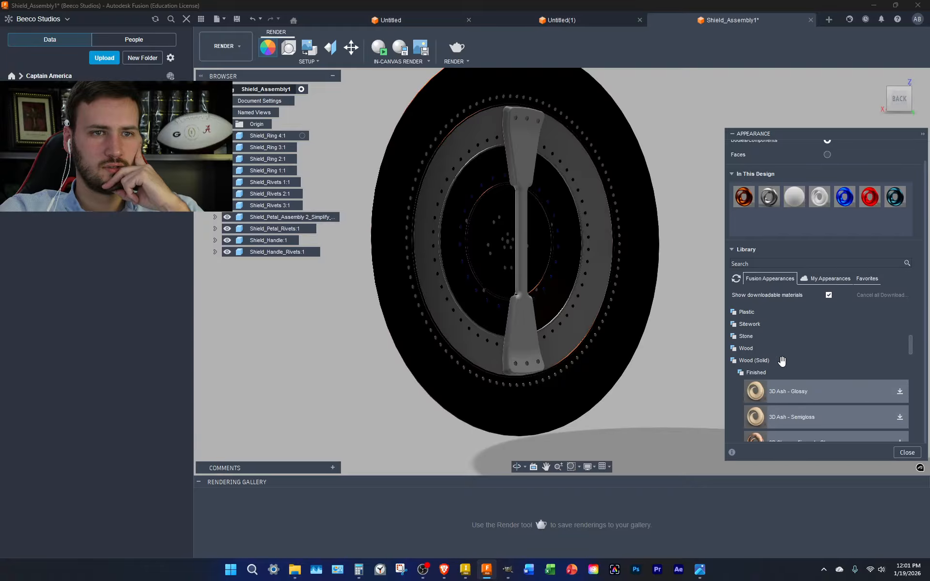
left_click(748, 373)
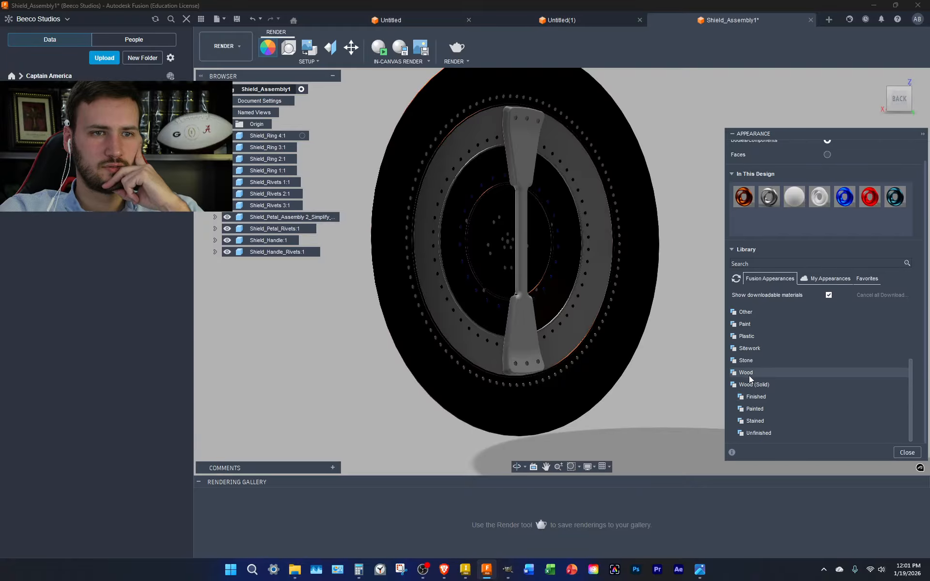
left_click(766, 421)
scroll(774, 394, "down", 5)
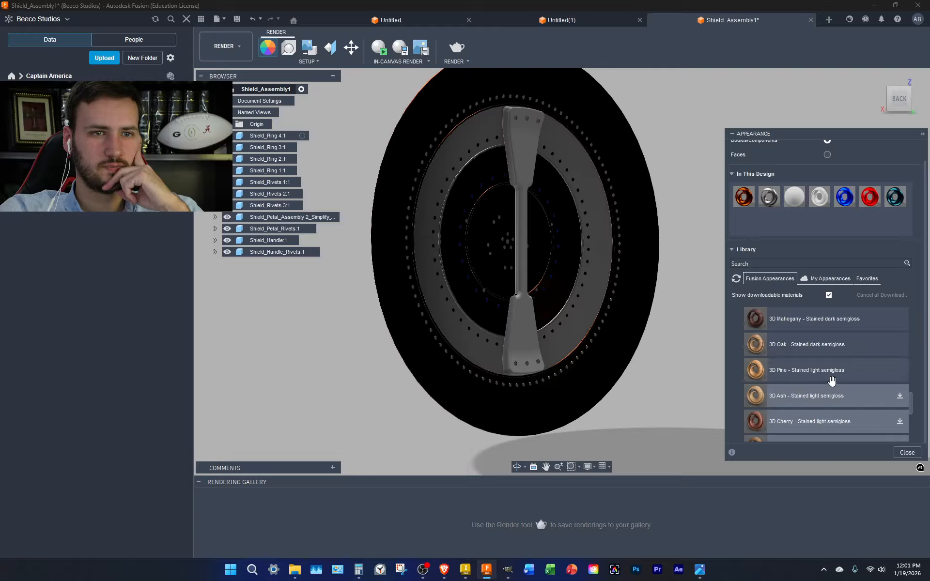
scroll(831, 381, "down", 5)
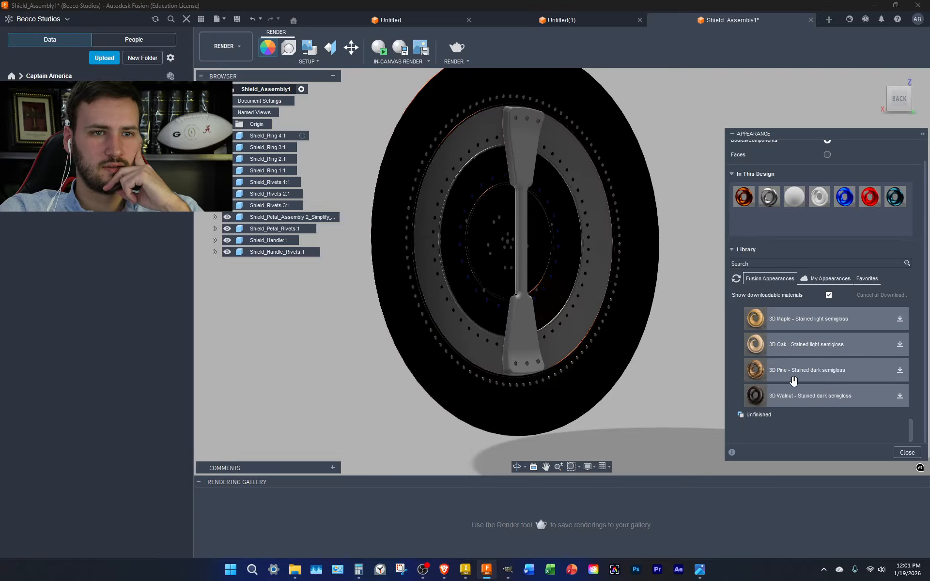
Download the 3D Pine stained dark, Oak, Maple and Ash stained light wood appearances
left_click_drag(786, 346, 529, 342)
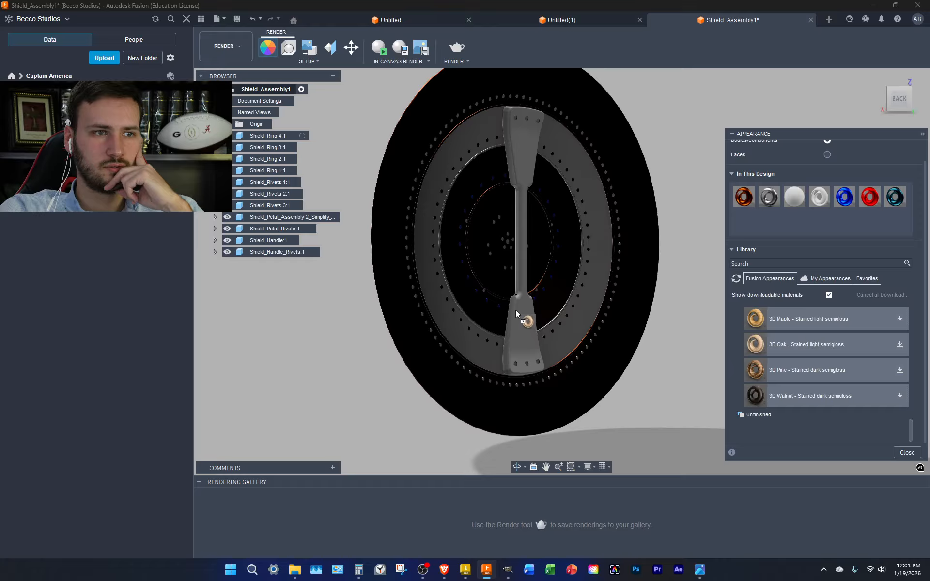
left_click_drag(782, 236, 840, 377)
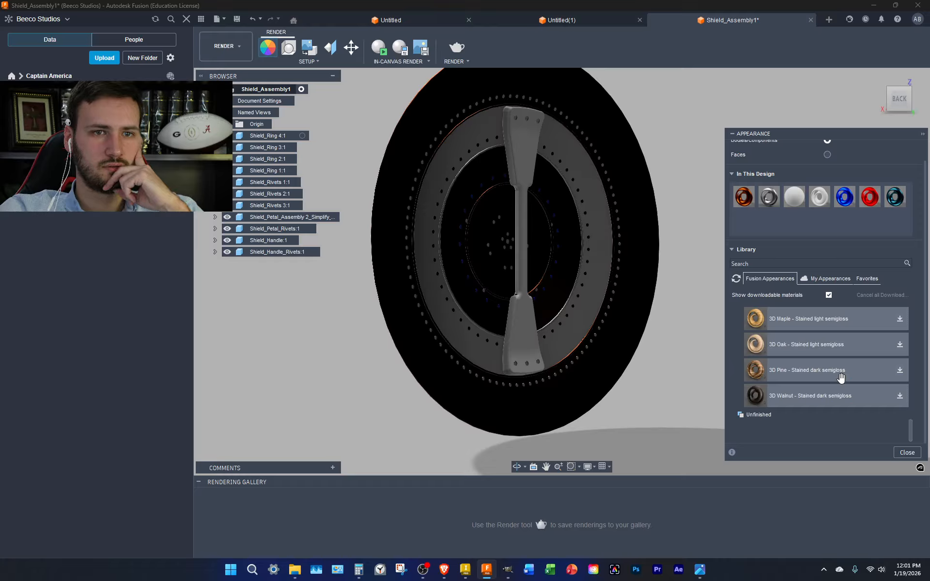
left_click(900, 371)
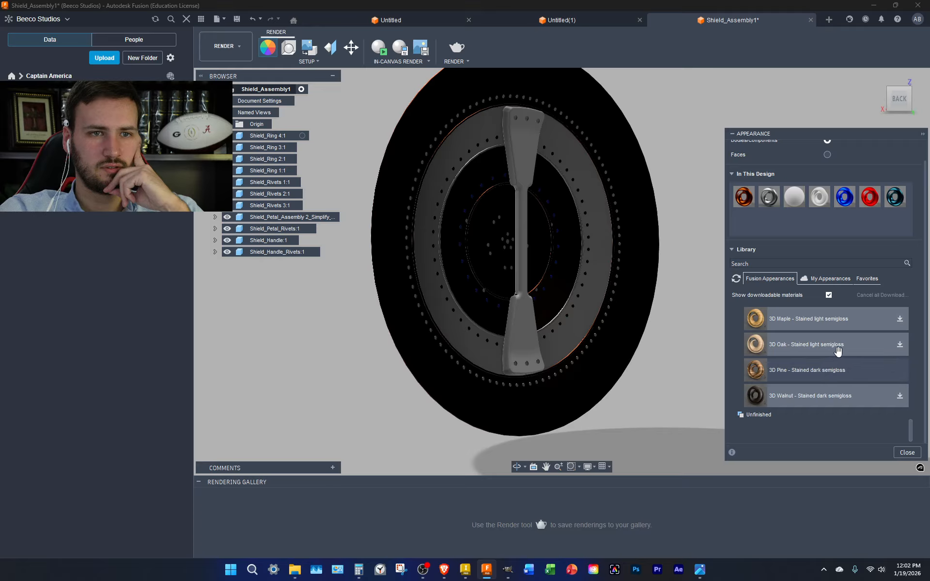
left_click(900, 346)
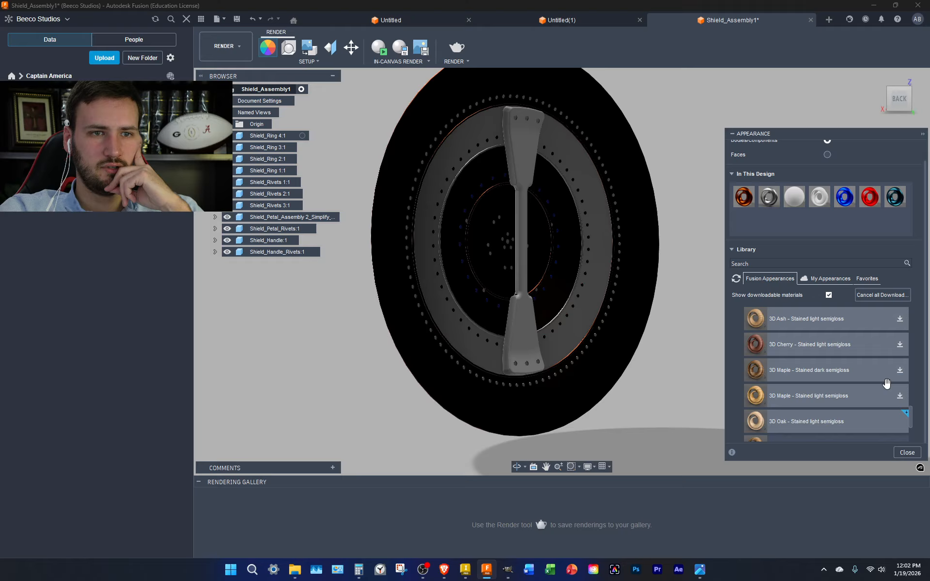
left_click(900, 395)
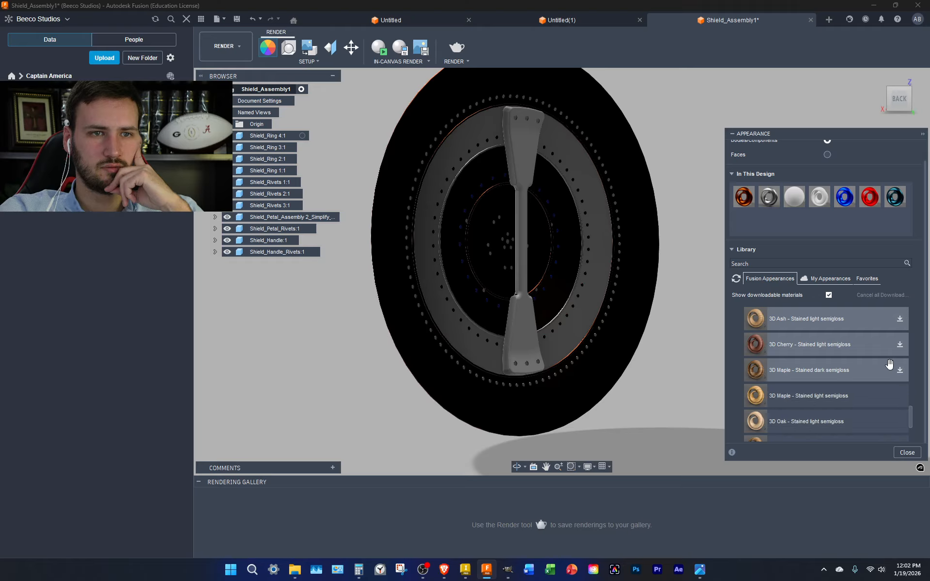
scroll(891, 369, "up", 3)
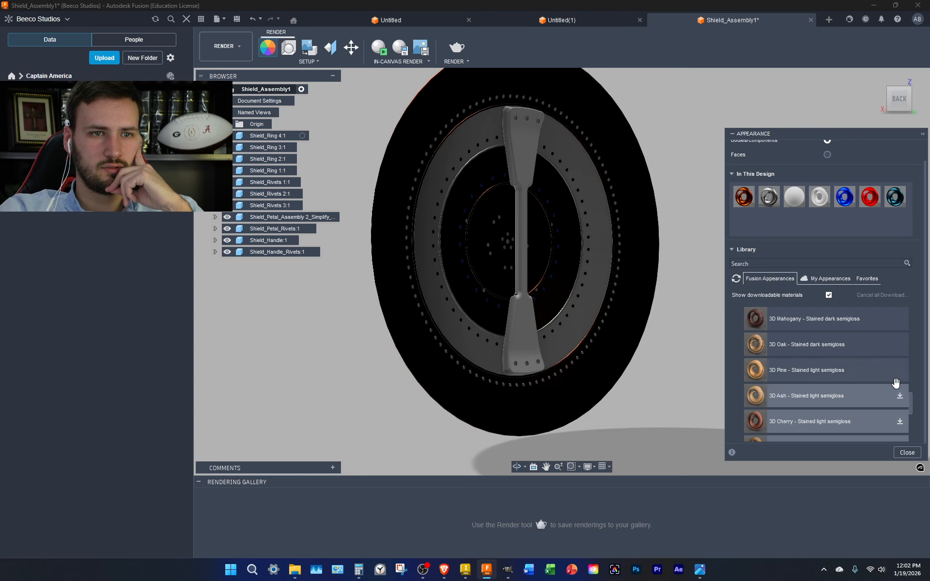
left_click(901, 396)
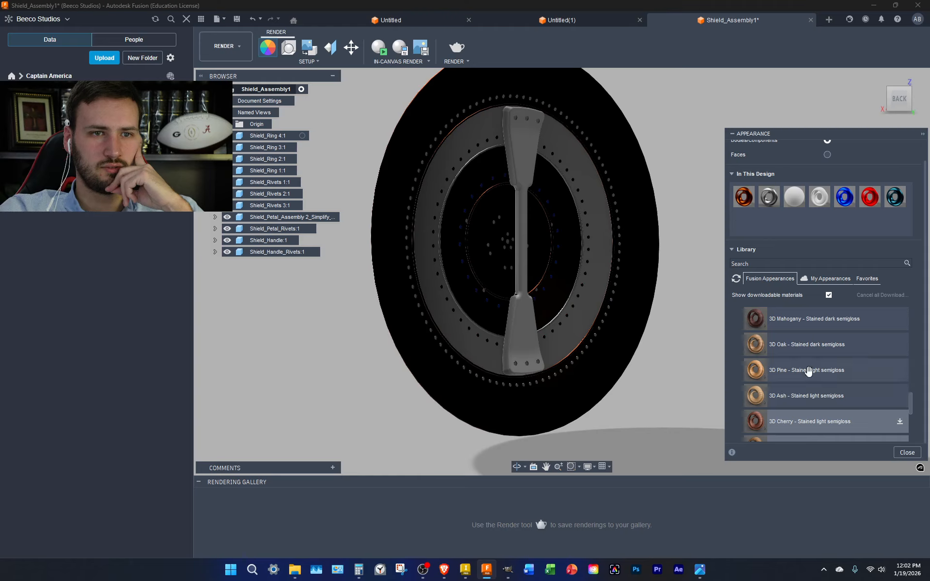
scroll(807, 371, "up", 3)
scroll(782, 411, "down", 3)
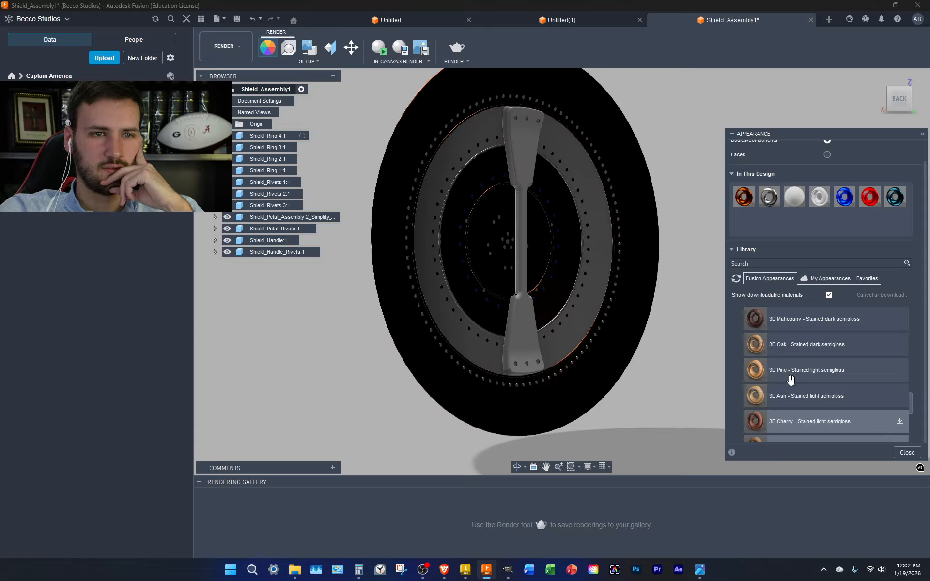
Add 3D Pine to the design and try the pine, then oak, finishes on the handle
left_click_drag(790, 380, 818, 232)
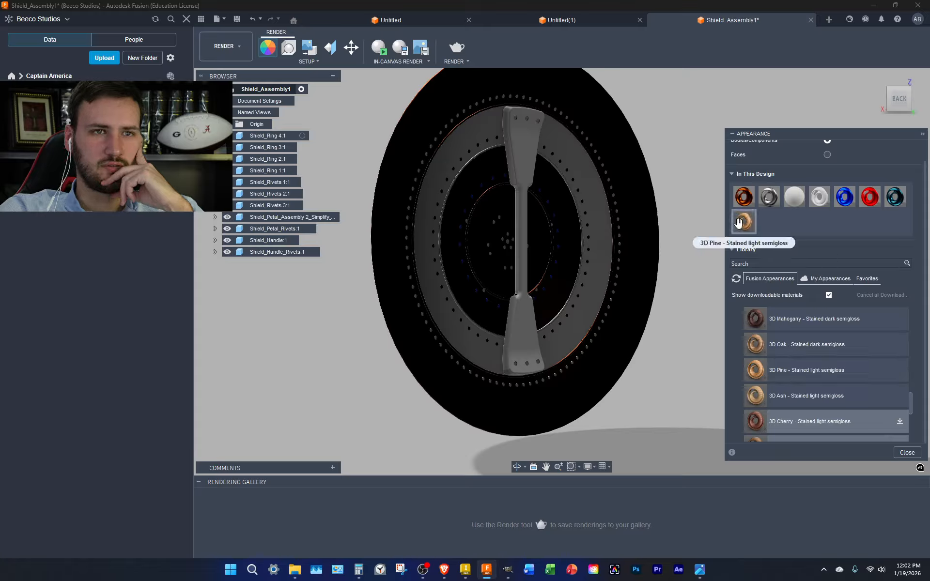
left_click_drag(738, 222, 524, 146)
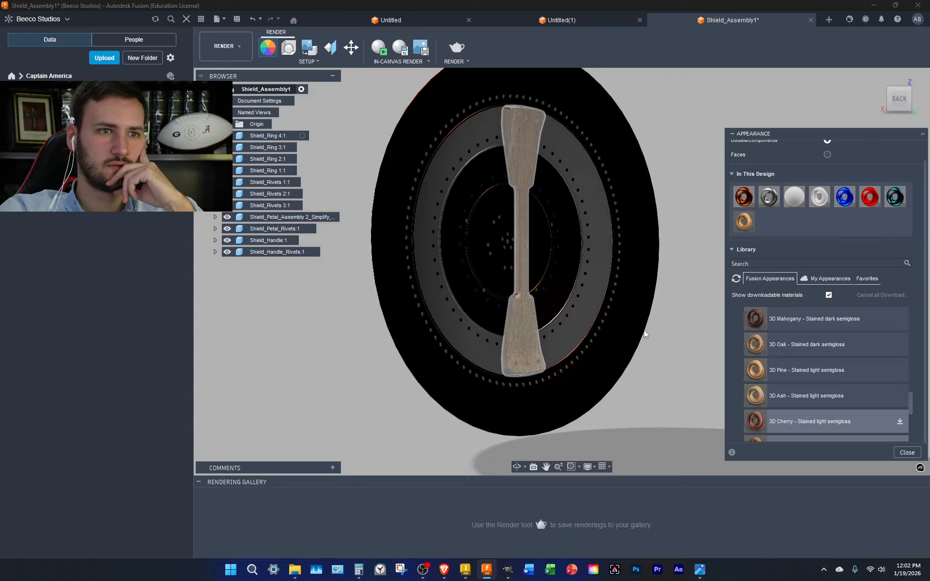
scroll(525, 159, "up", 10)
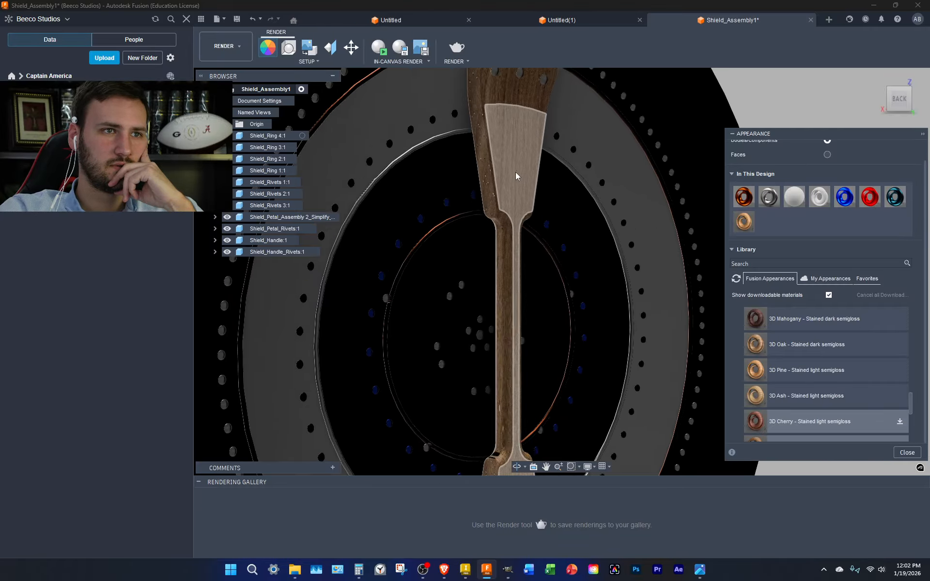
scroll(720, 324, "down", 10)
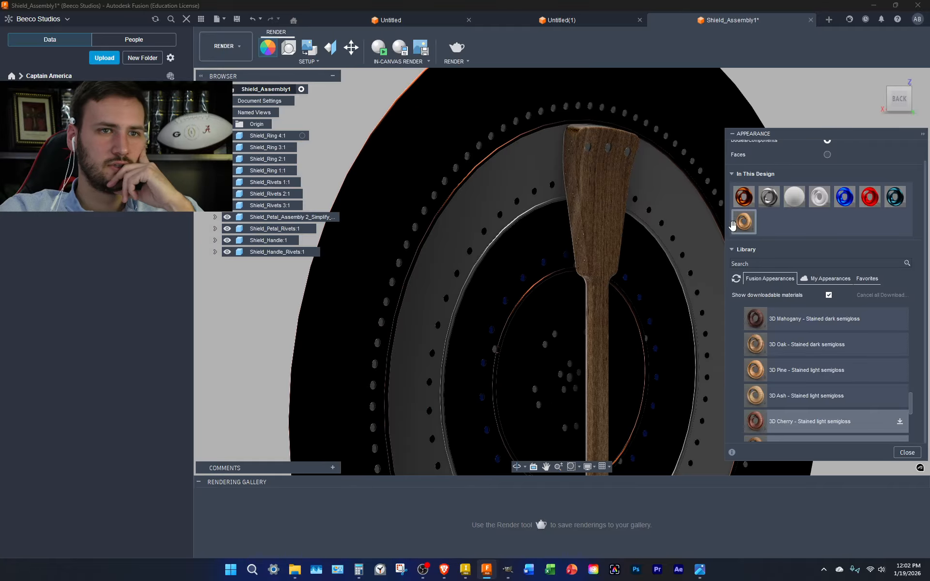
scroll(790, 386, "down", 5)
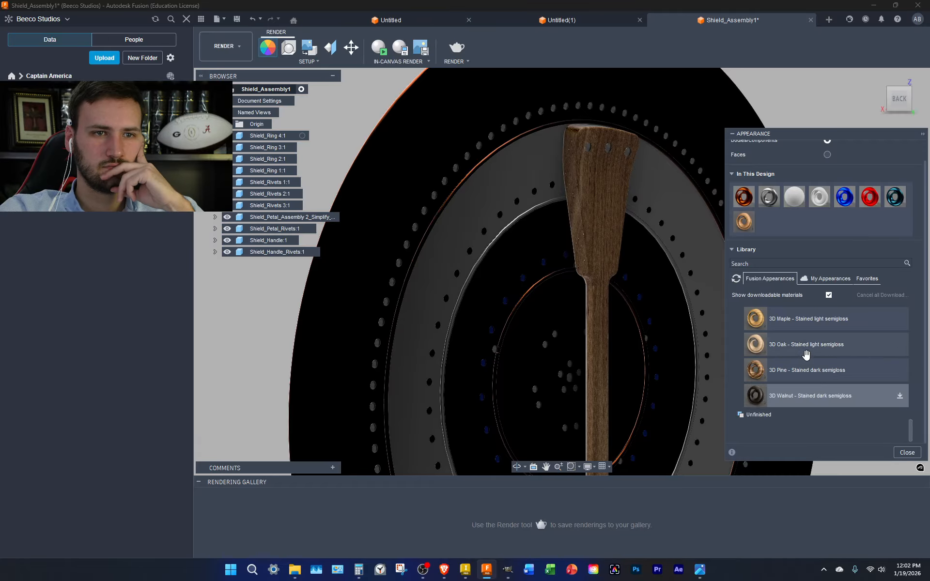
left_click_drag(806, 355, 614, 216)
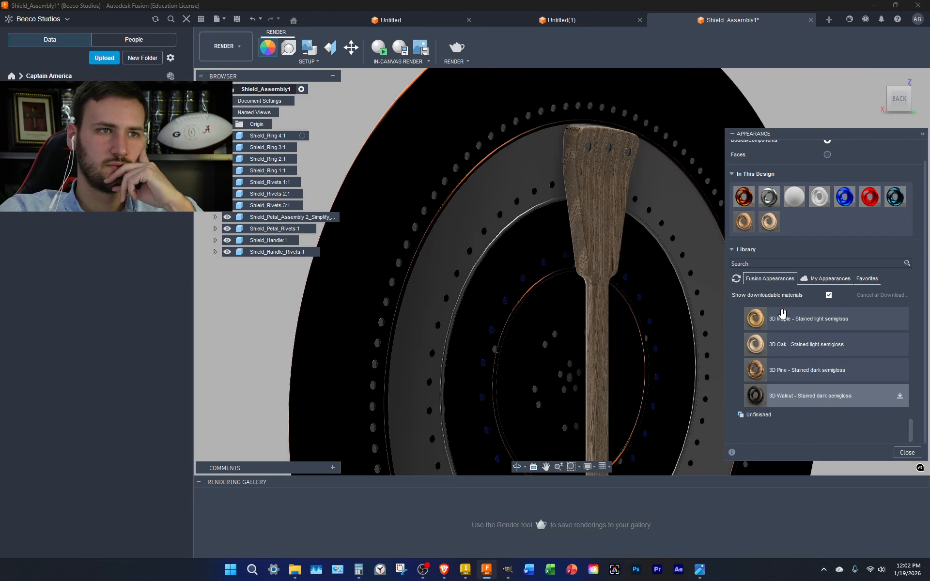
Download 3D Cherry and dark-stained Maple, try cherry on the handle, then settle on dark maple
scroll(800, 375, "up", 3)
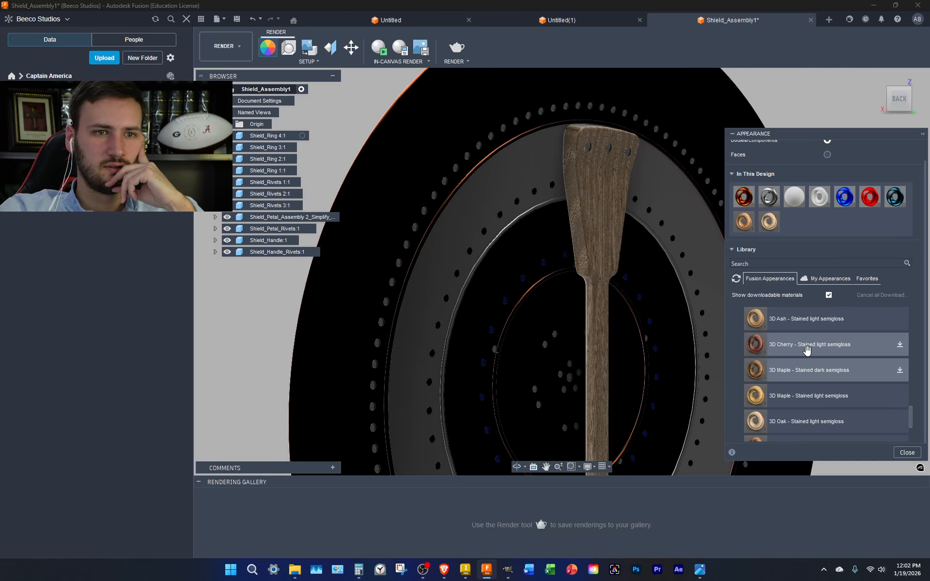
left_click(901, 347)
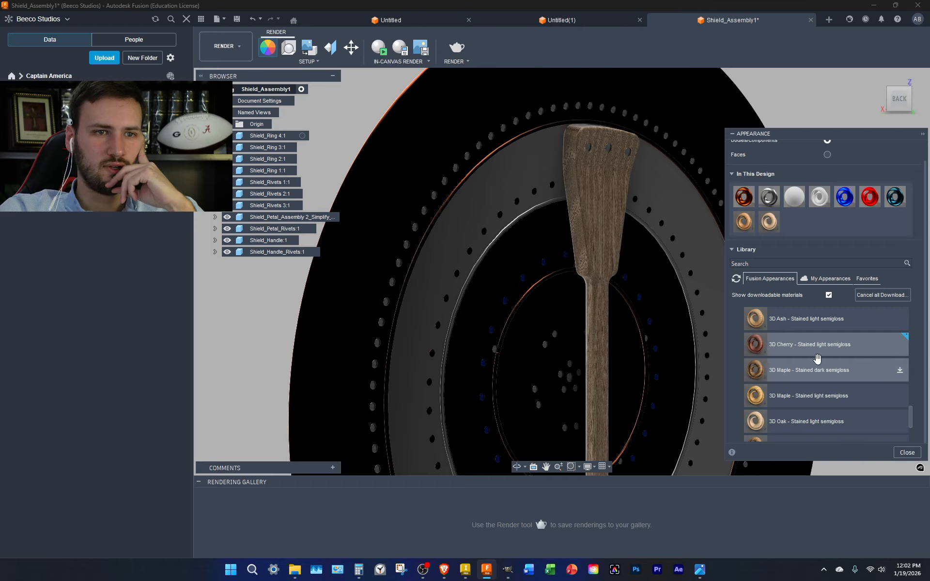
left_click(901, 373)
left_click_drag(793, 348, 814, 240)
left_click_drag(816, 369, 604, 248)
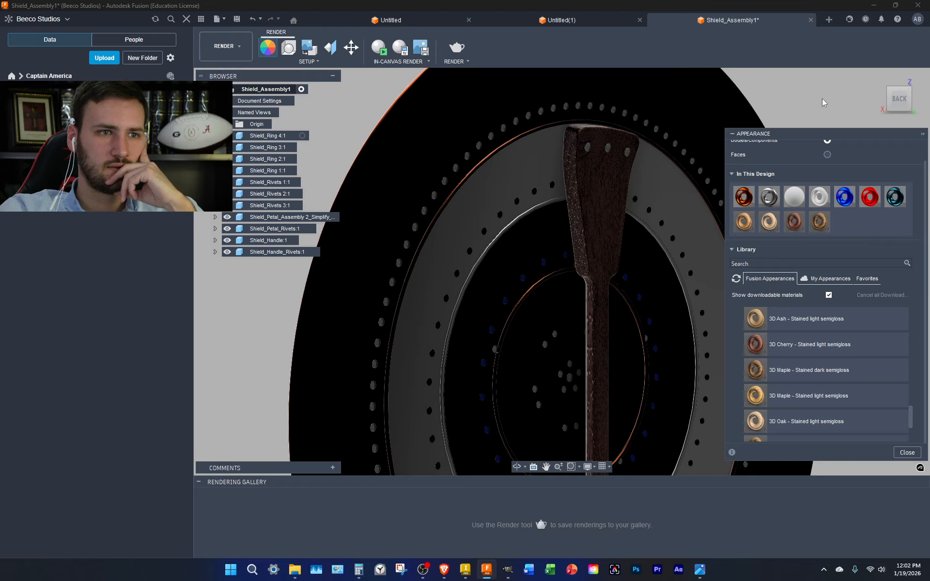
left_click_drag(819, 223, 627, 216)
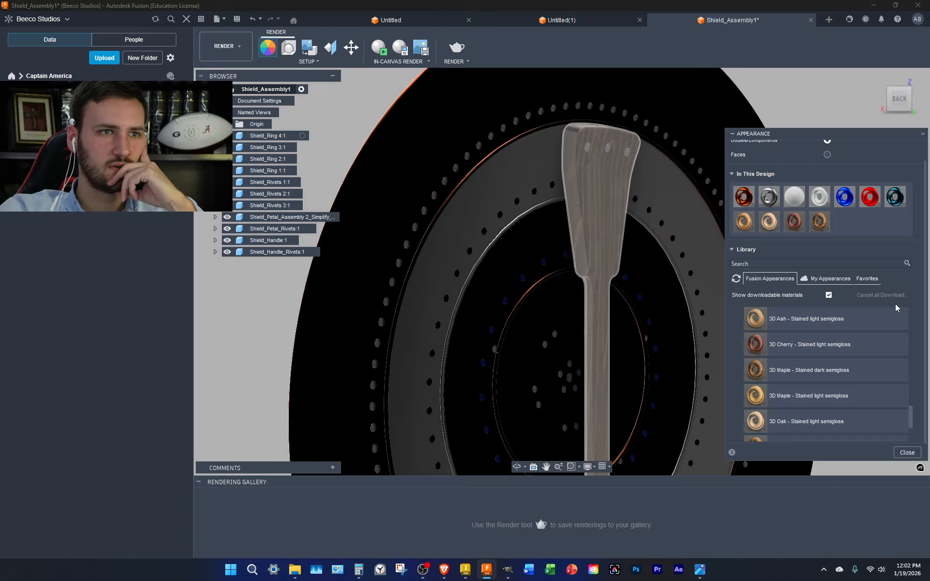
scroll(610, 312, "down", 4)
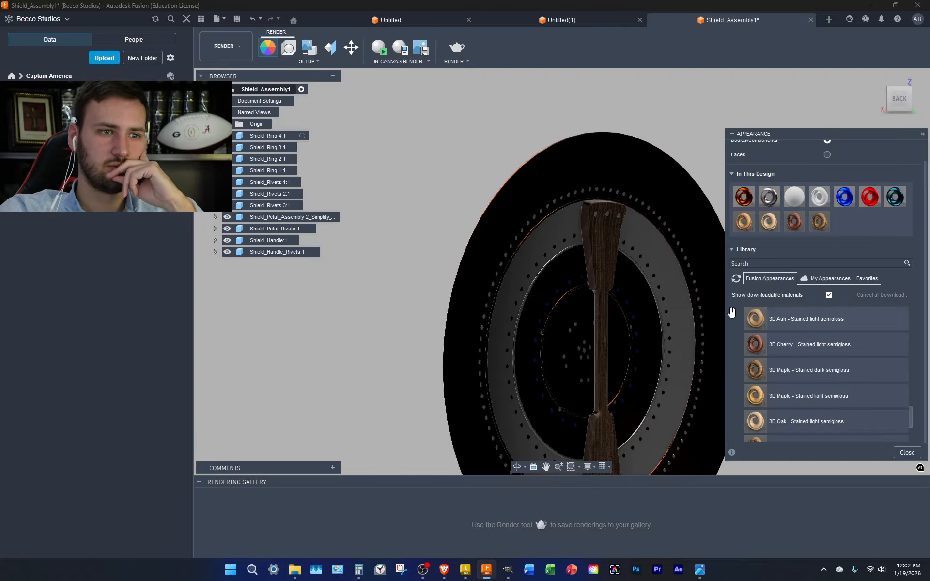
middle_click_drag(731, 312, 662, 200, "shift")
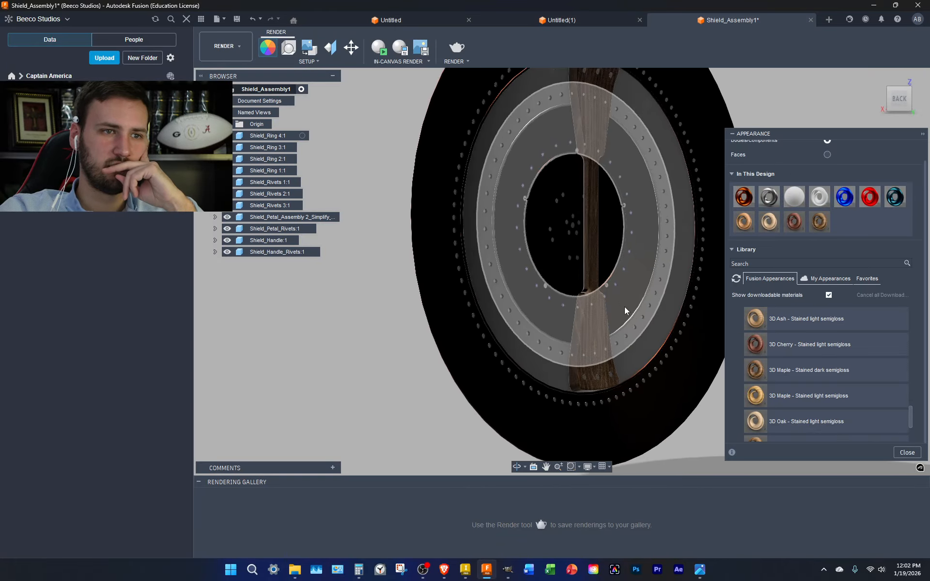
scroll(575, 385, "up", 8)
scroll(572, 386, "down", 9)
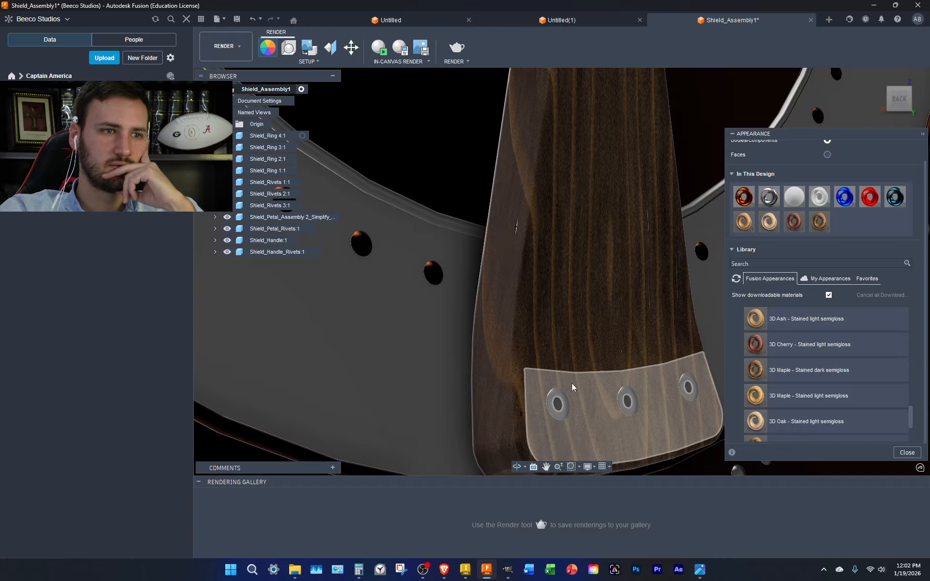
Show the shield straight from the front, collapse the component list and pan it into frame
left_click(890, 94)
left_click(883, 92)
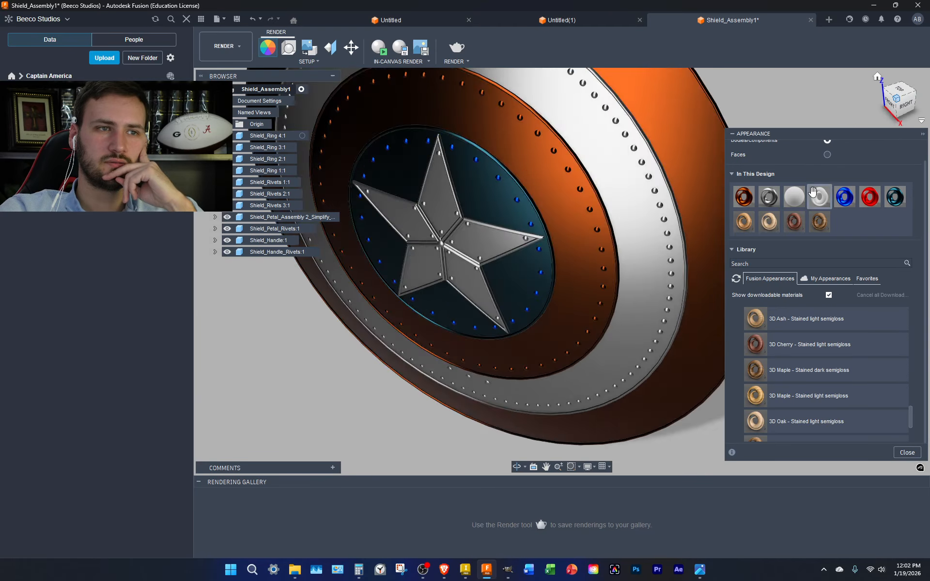
scroll(687, 276, "up", 5)
scroll(775, 210, "up", 1)
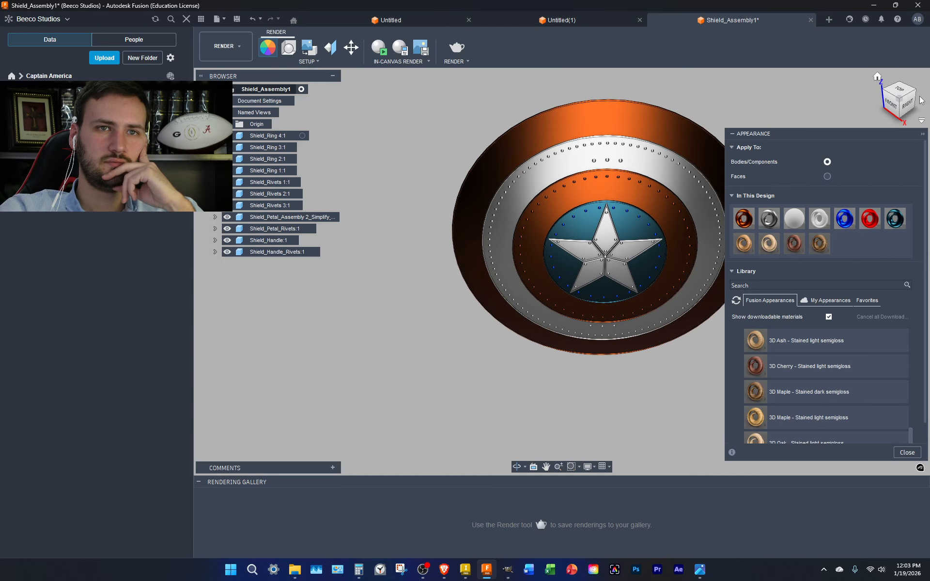
left_click(899, 110)
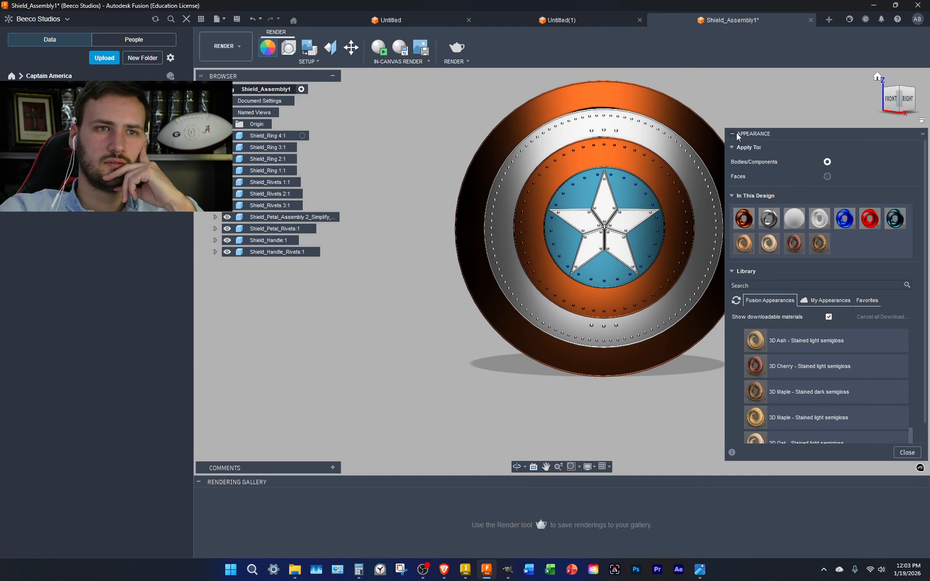
middle_click_drag(772, 88, 684, 115)
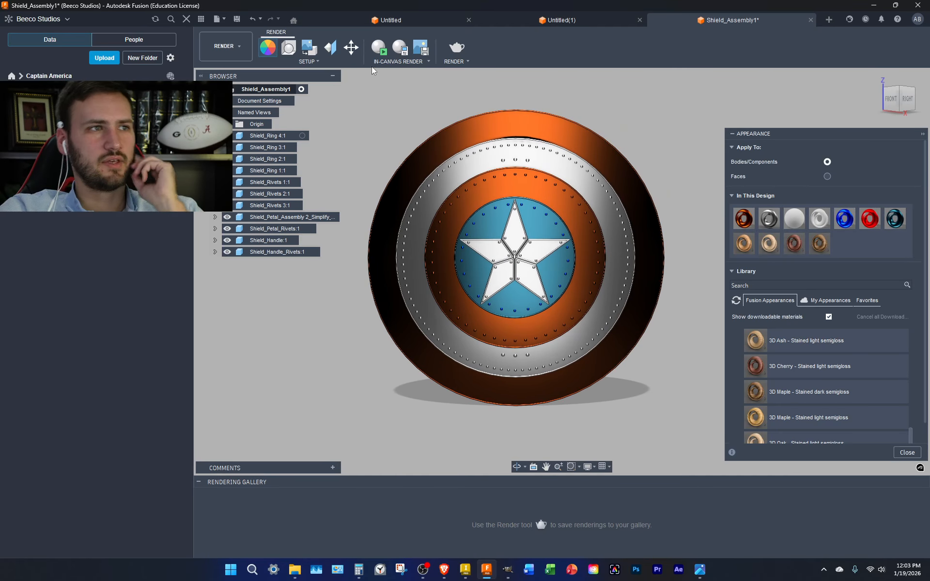
left_click(333, 77)
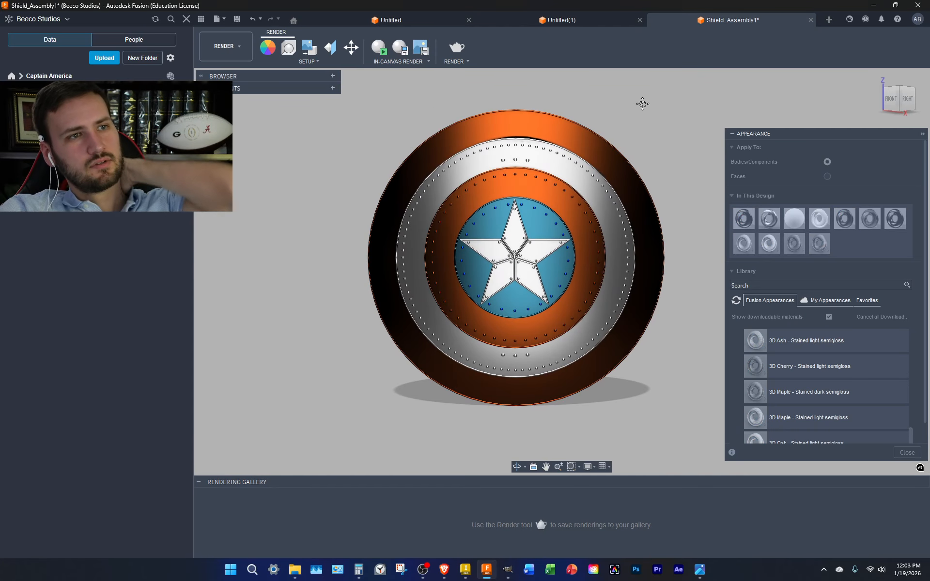
middle_click_drag(642, 103, 591, 108)
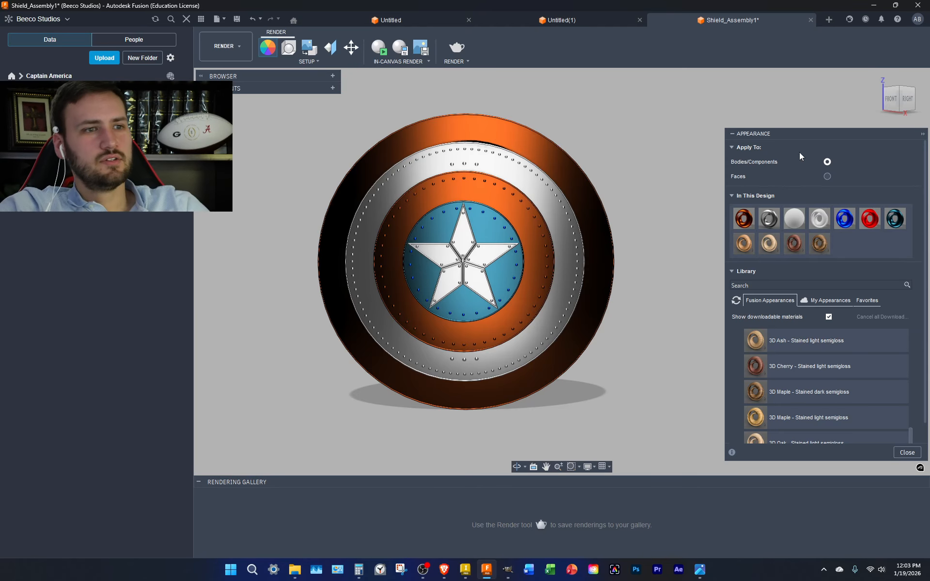
middle_click_drag(635, 217, 639, 223)
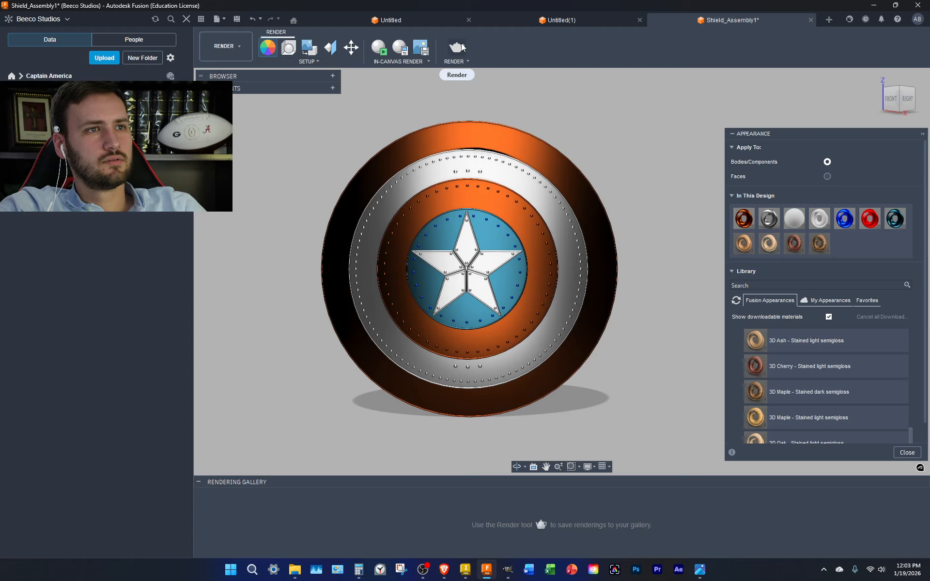
Open and close Render Settings without rendering, then bring back the Appearance library
left_click(461, 46)
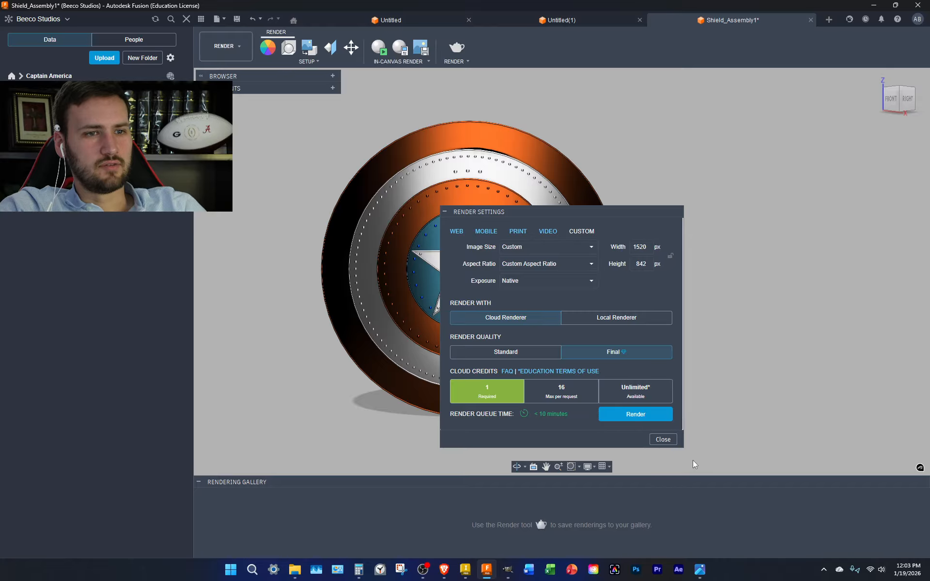
left_click(663, 439)
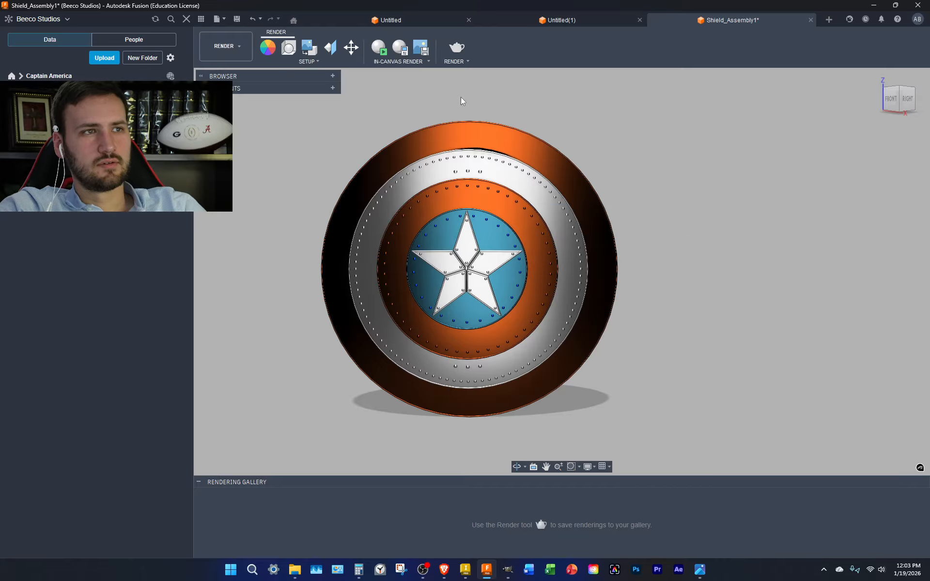
left_click(268, 48)
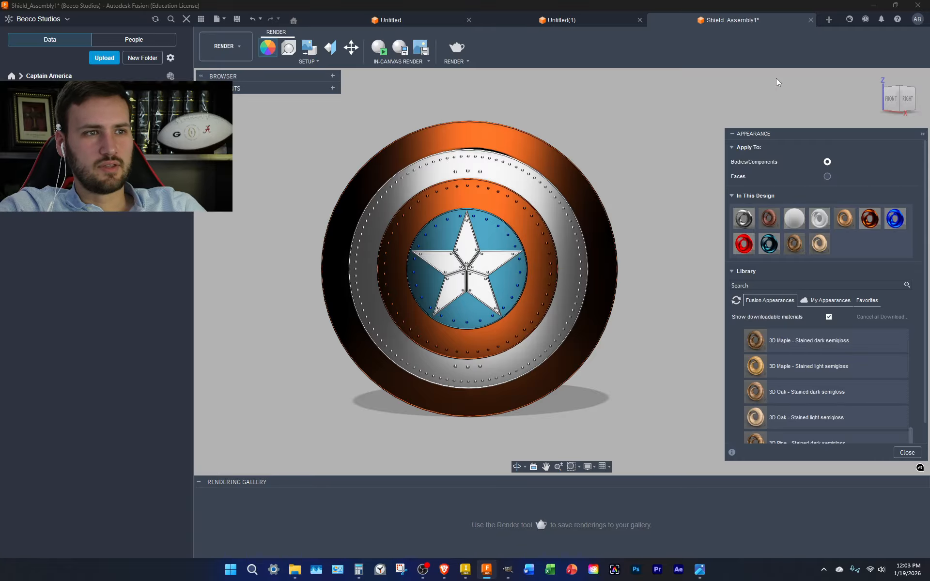
Fit the shield's front in view and paint its outer and inner rings red satin
scroll(505, 236, "up", 10)
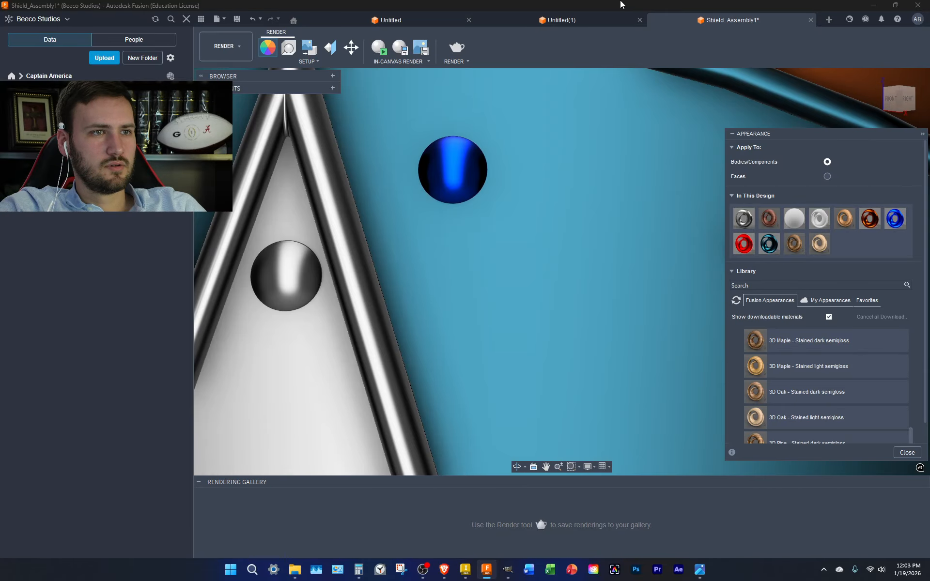
scroll(597, 155, "down", 10)
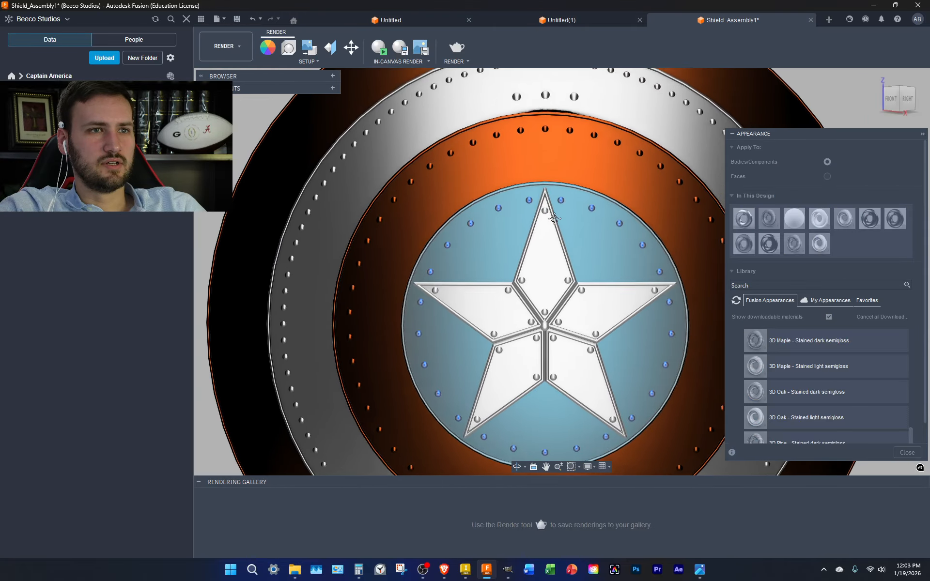
middle_click_drag(554, 219, 406, 281)
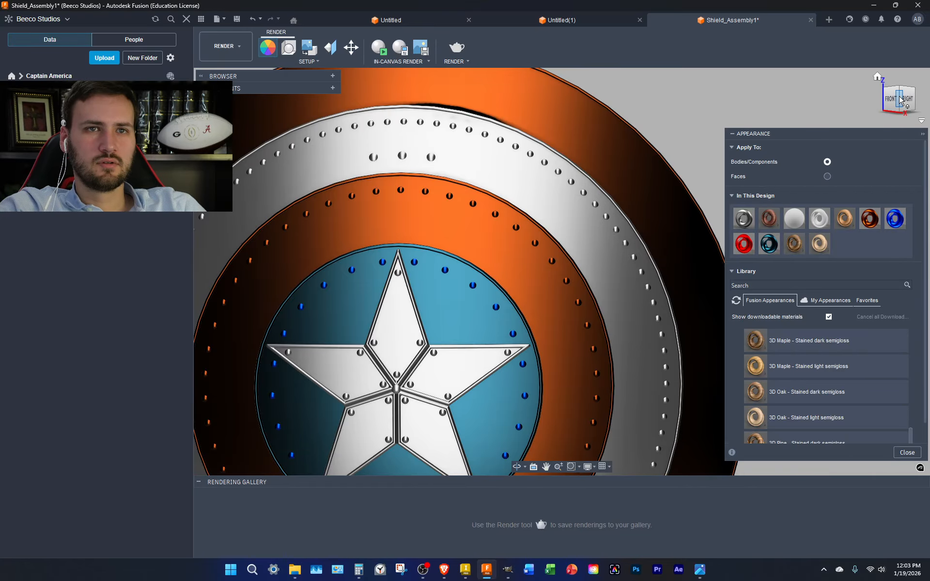
left_click(887, 115)
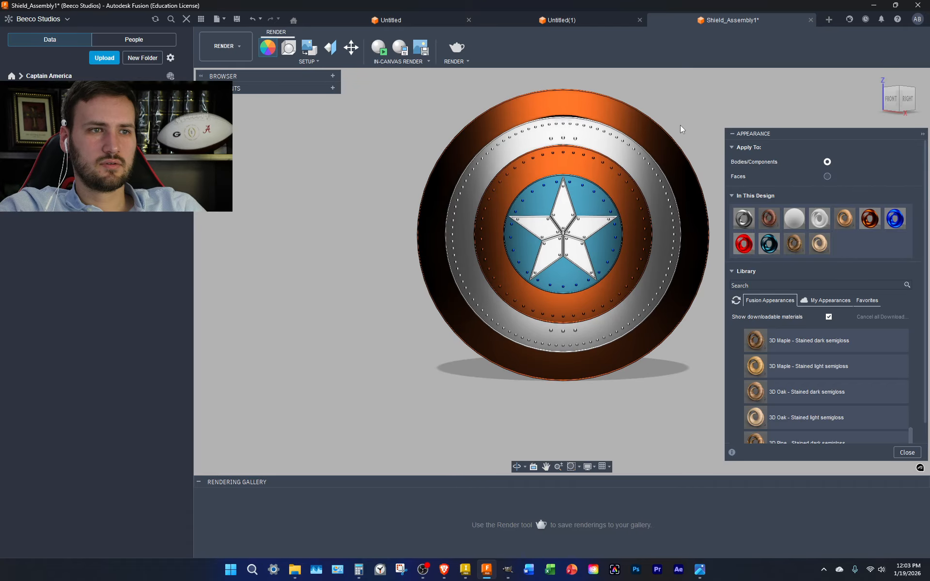
middle_click_drag(696, 124, 621, 150)
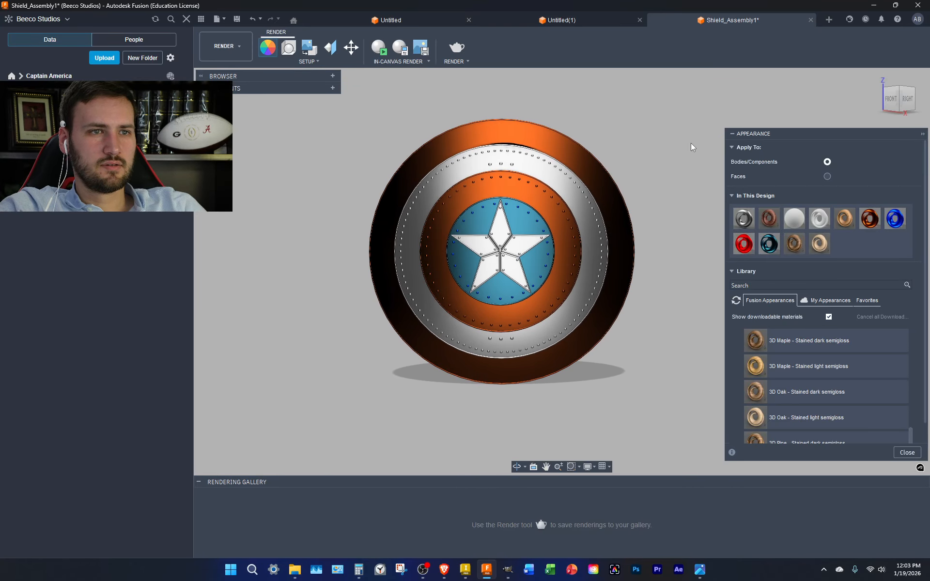
left_click_drag(744, 243, 615, 208)
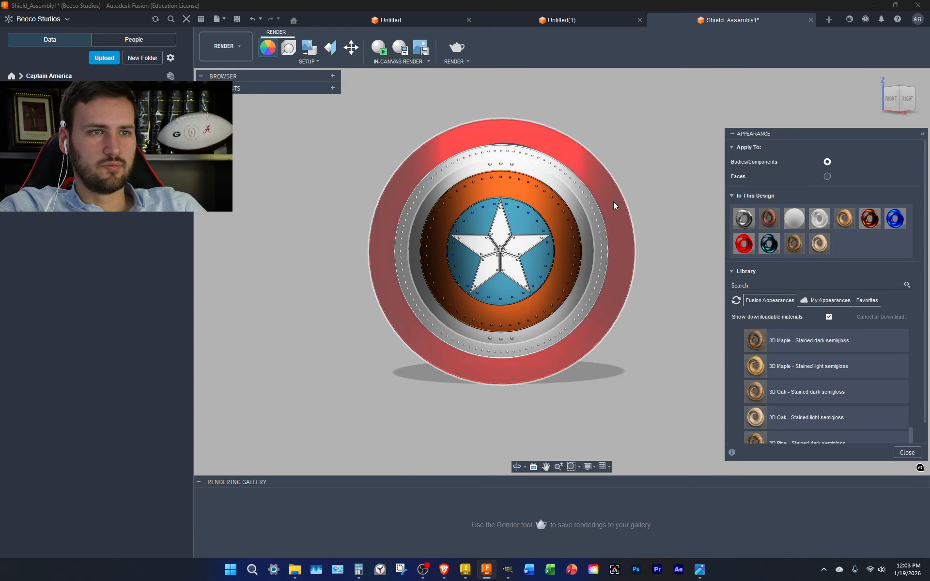
left_click_drag(743, 244, 572, 248)
left_click_drag(735, 239, 704, 213)
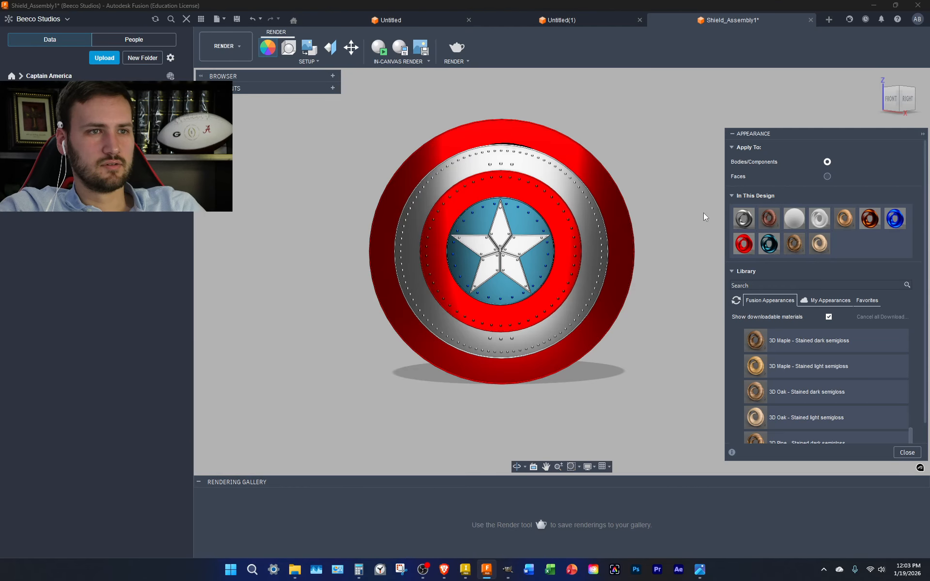
Expand the Browser's component tree and drag the red satin finish onto a component
left_click(332, 89)
left_click(333, 89)
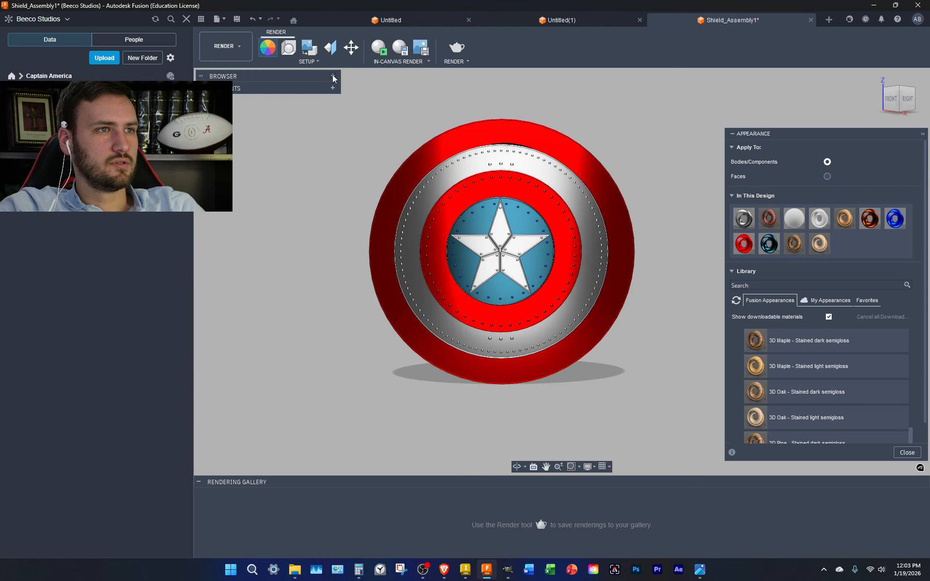
left_click(333, 76)
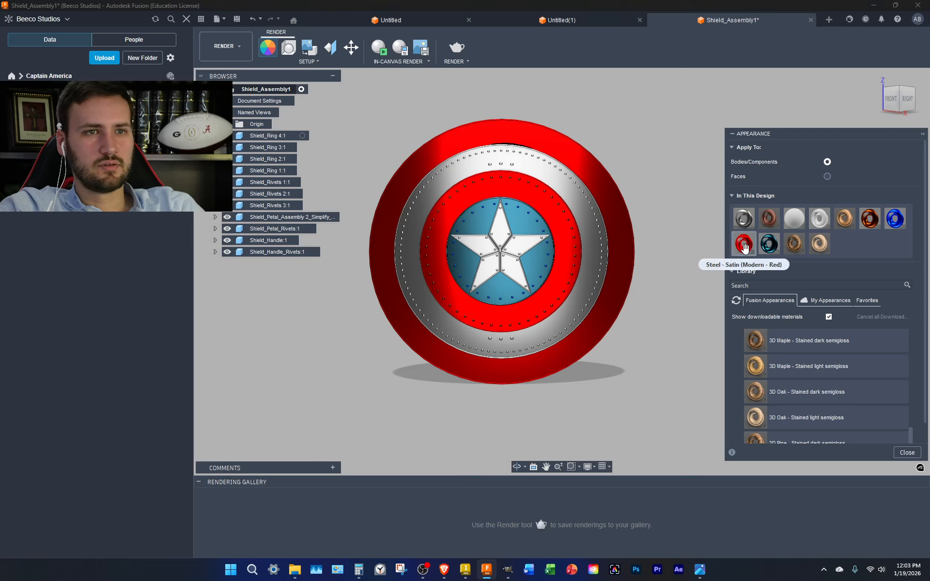
left_click_drag(743, 243, 287, 197)
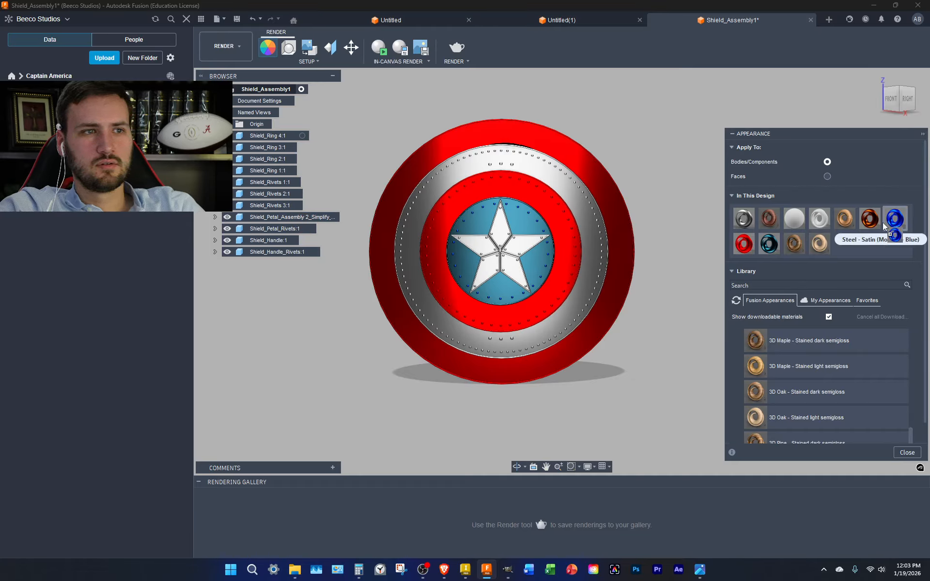
Apply the blue Steel - Satin to the central disc and Shield_Rivets 3:1, then render a preview region
left_click_drag(894, 218, 543, 233)
left_click_drag(895, 218, 275, 182)
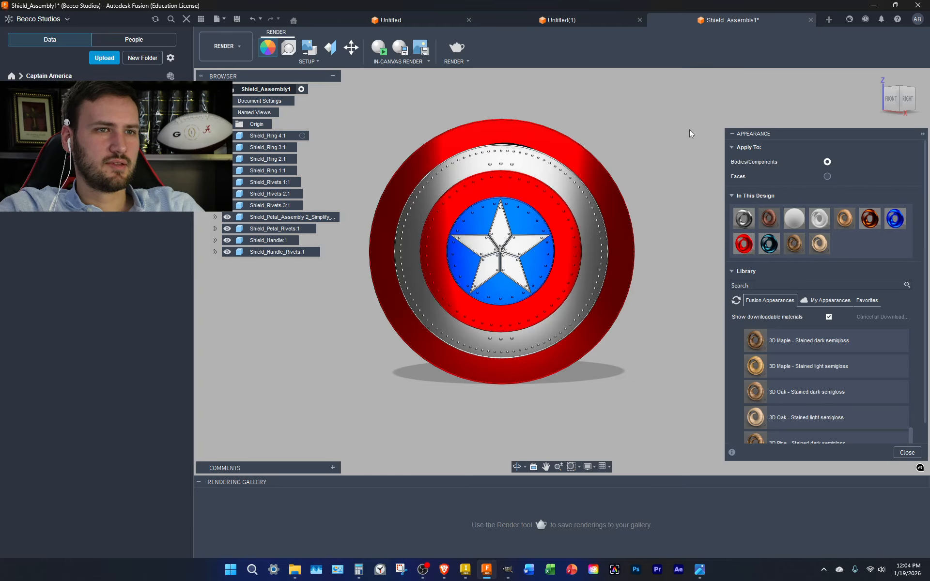
mouse_move(899, 93)
left_mouse_down()
mouse_move(879, 104)
mouse_move(901, 94)
left_mouse_up()
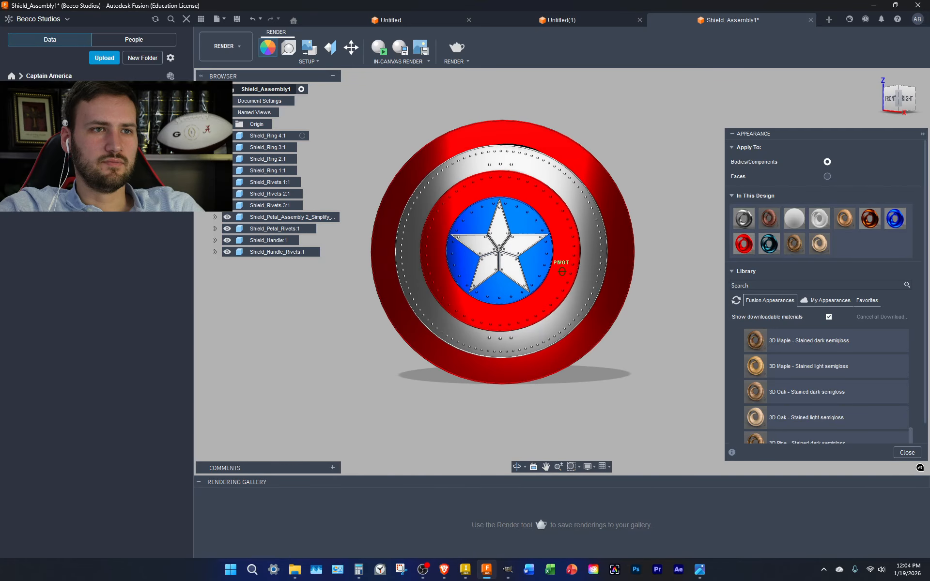
left_click_drag(693, 404, 316, 72)
Switch to the Design workspace and move the shield's bodies along X
left_click(224, 46)
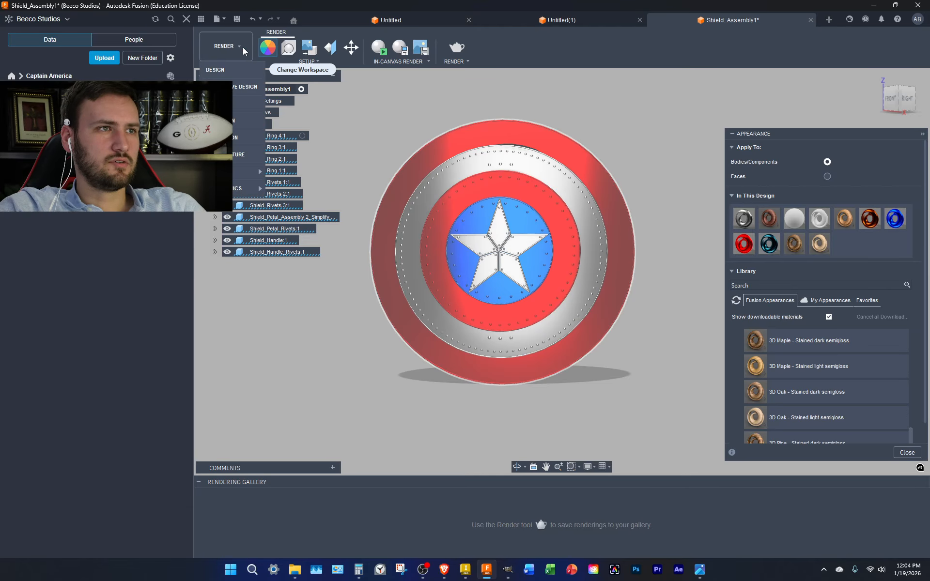
left_click(245, 70)
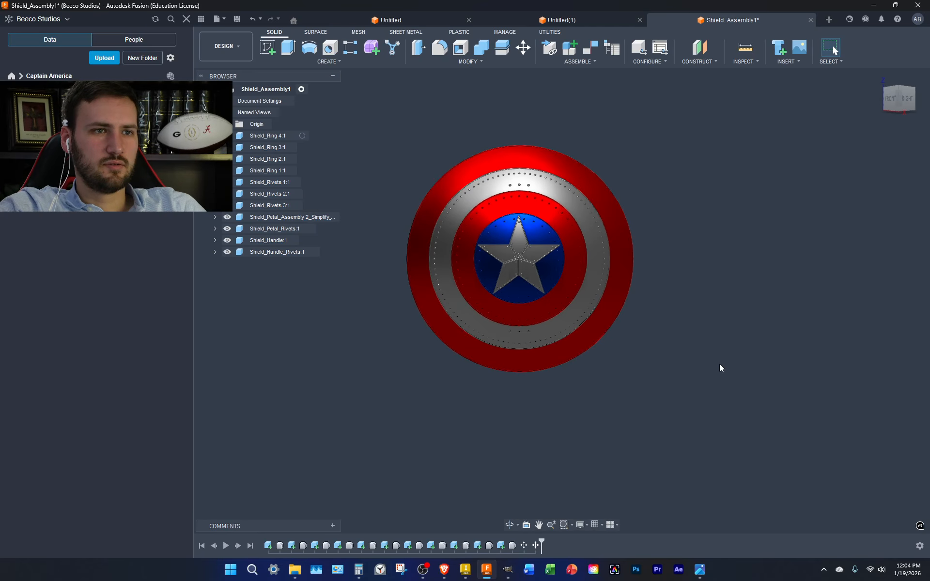
left_click_drag(758, 425, 370, 96)
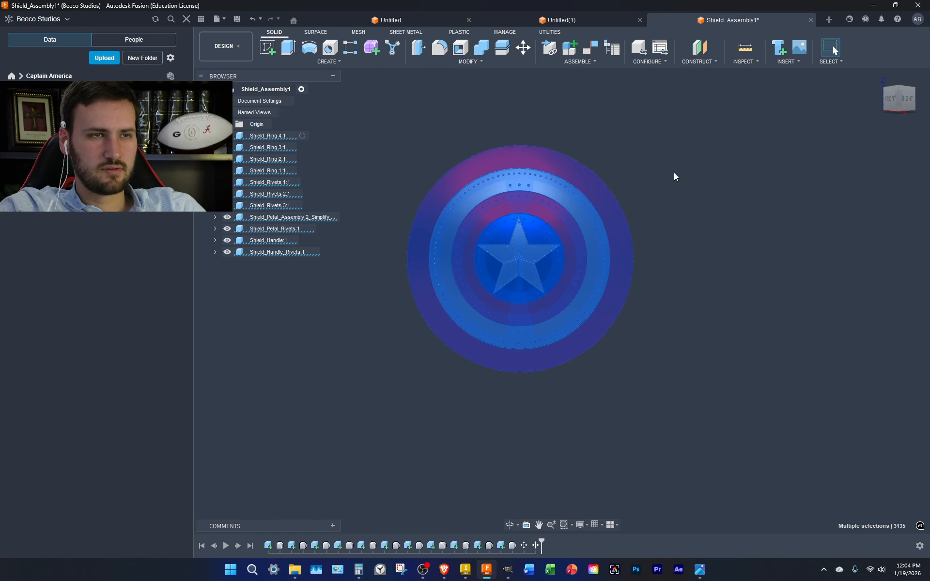
left_click(721, 241)
key("m")
left_click_drag(755, 406, 728, 347)
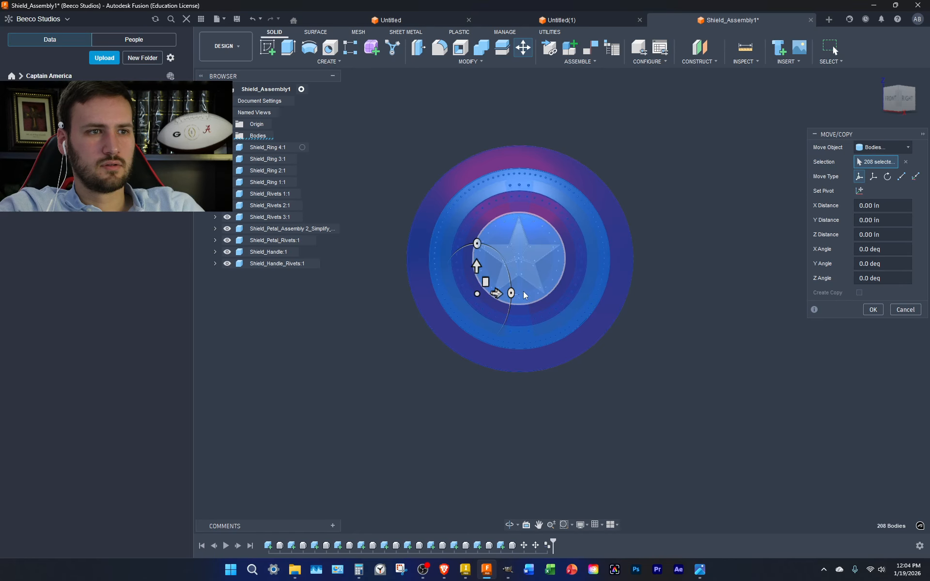
left_click(906, 91)
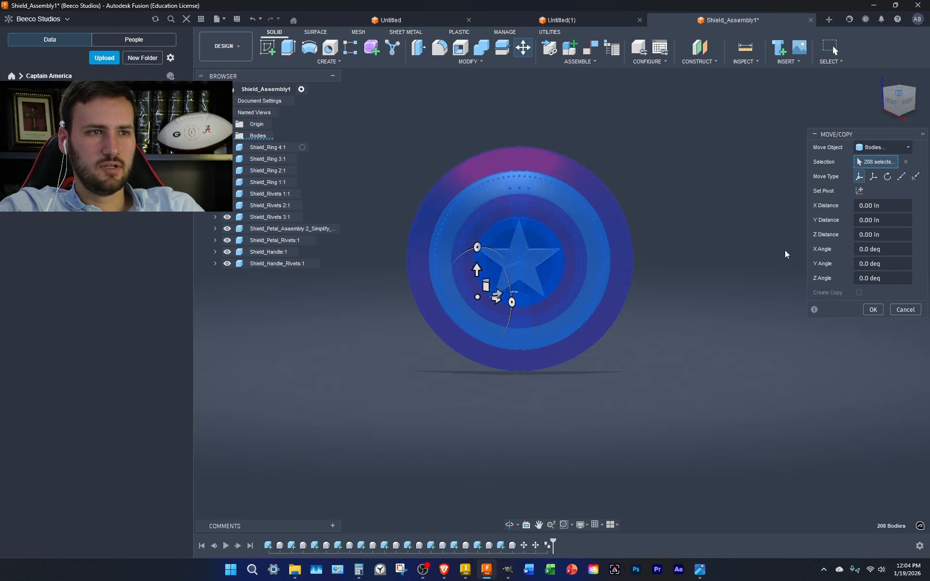
left_click_drag(501, 313, 715, 430)
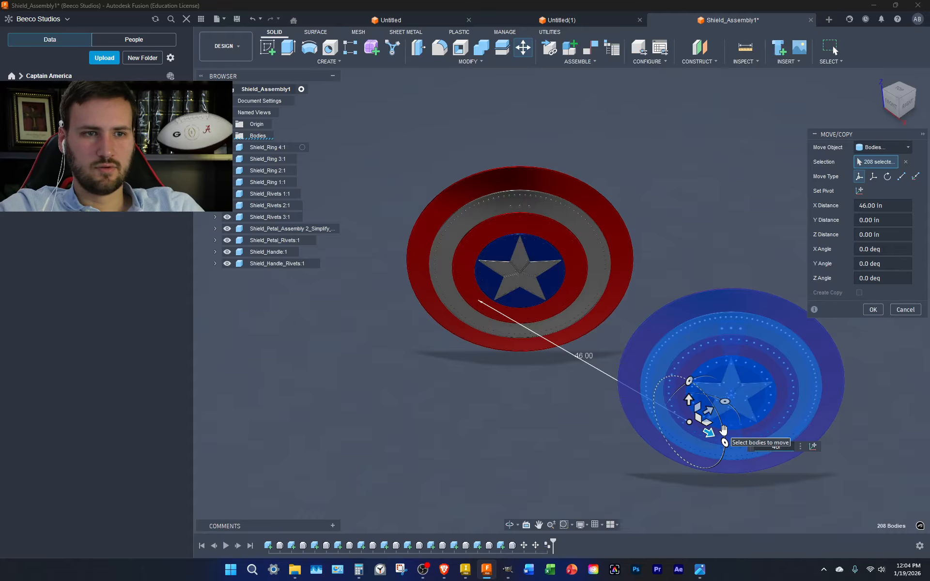
key("Return")
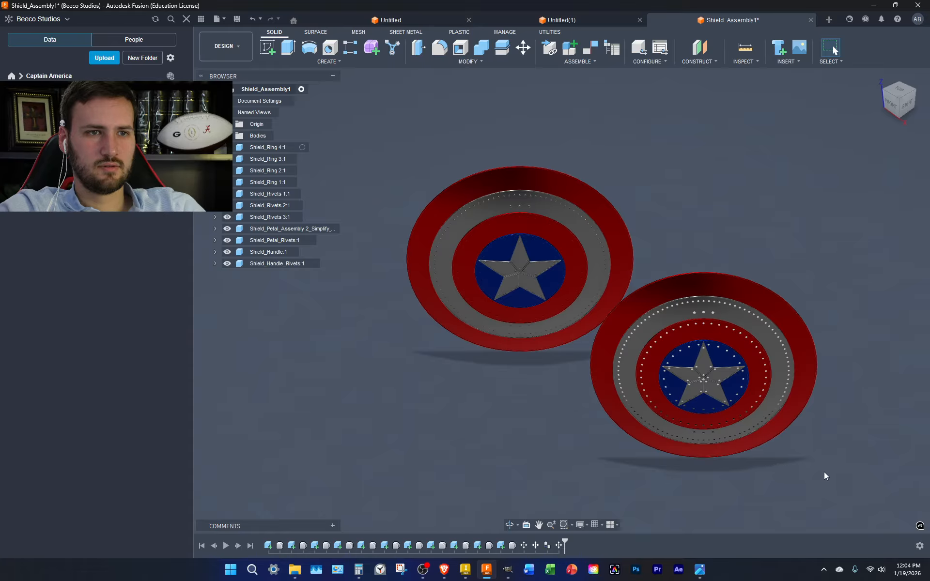
Shift the second shield to -29 in along X, then undo both moves with Ctrl+Z
left_click_drag(867, 498, 647, 220)
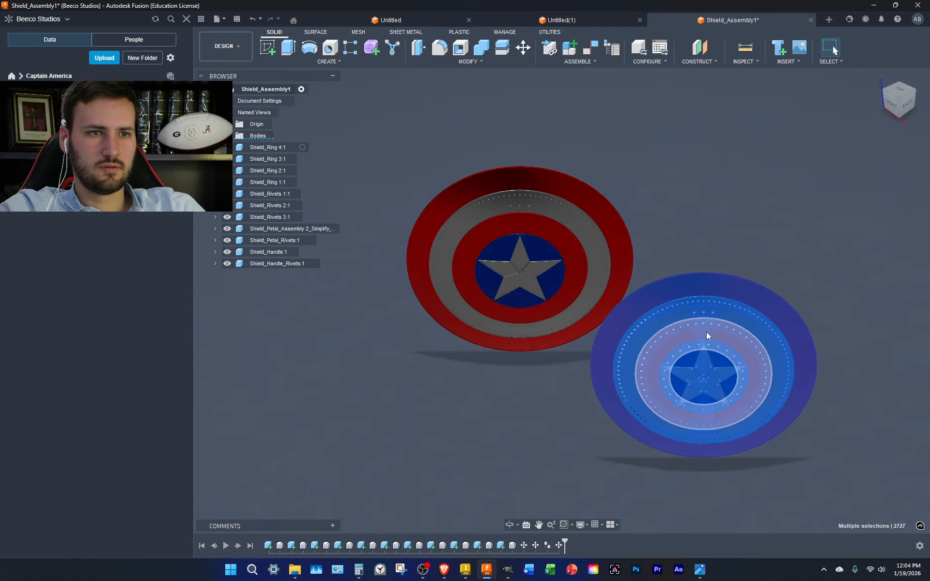
left_click(523, 47)
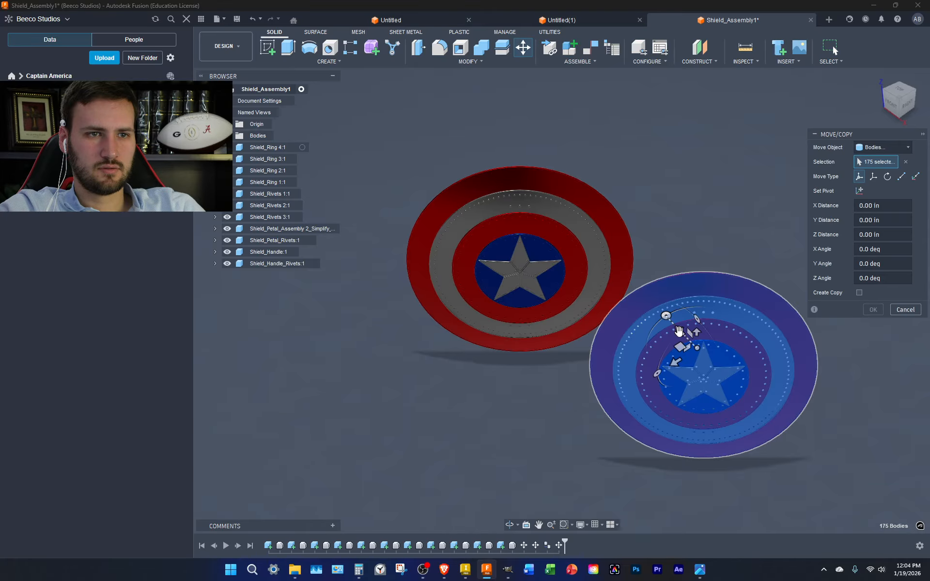
left_click(675, 362)
left_click_drag(675, 364, 808, 248)
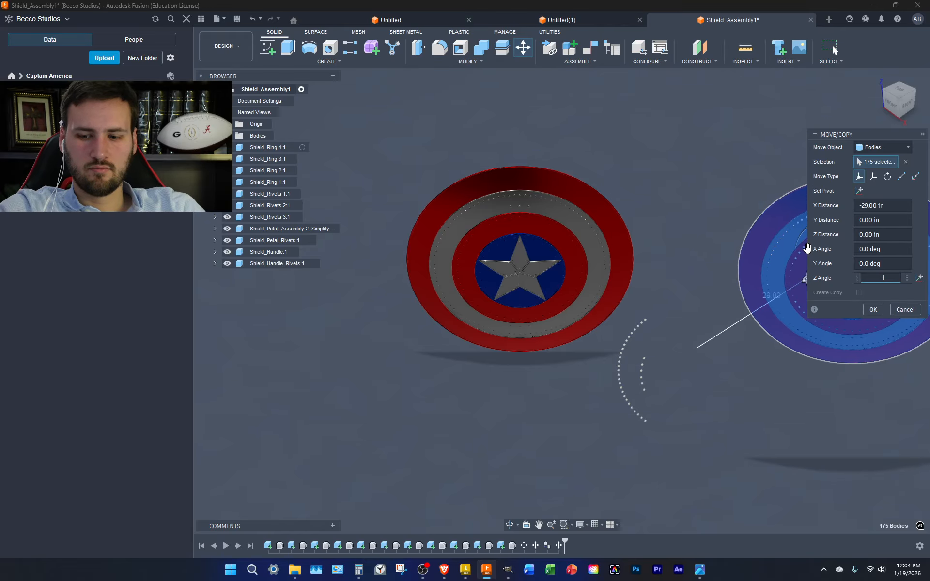
key("Return")
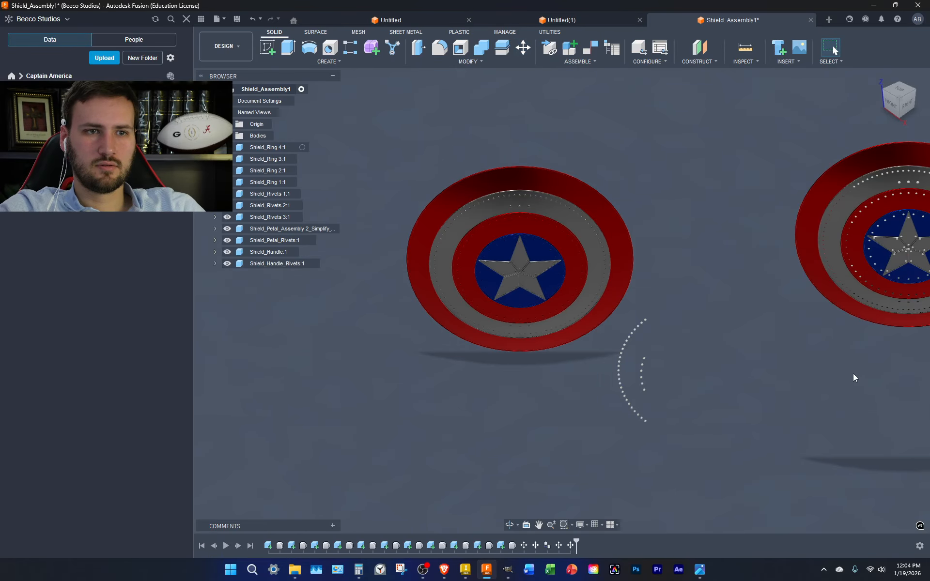
scroll(852, 373, "down", 2)
left_click(898, 111)
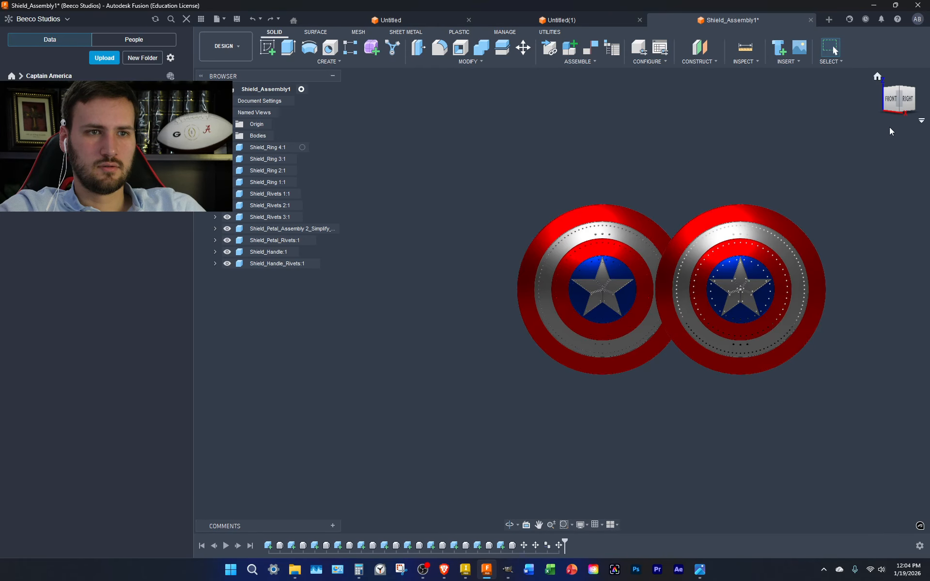
key("ctrl+z")
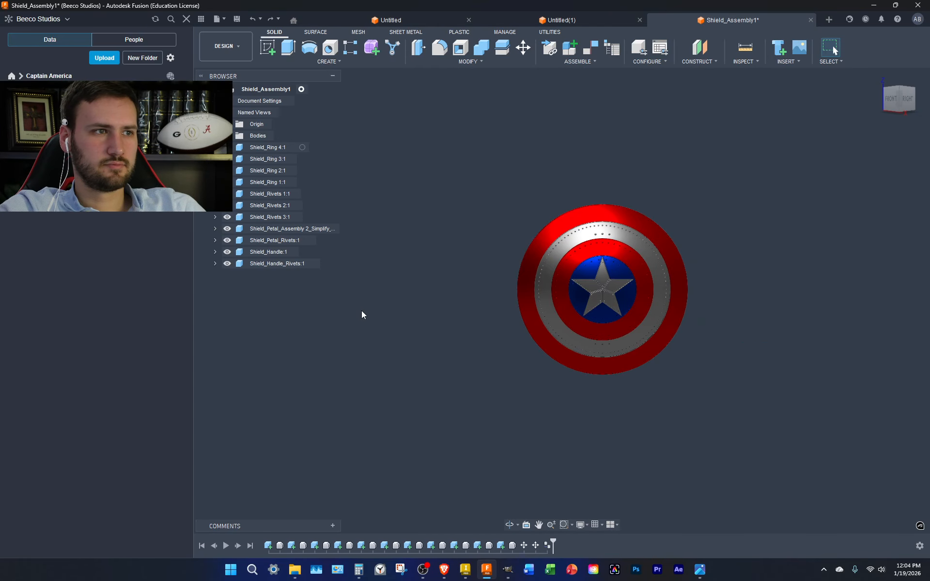
key("ctrl+z")
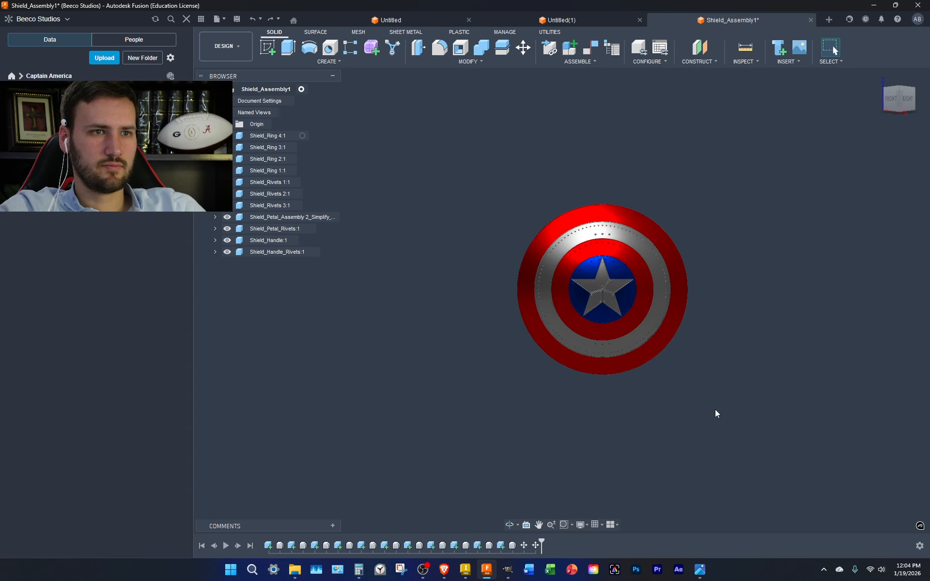
From the top view, move the copied shield 27 in along X
left_click_drag(714, 409, 455, 128)
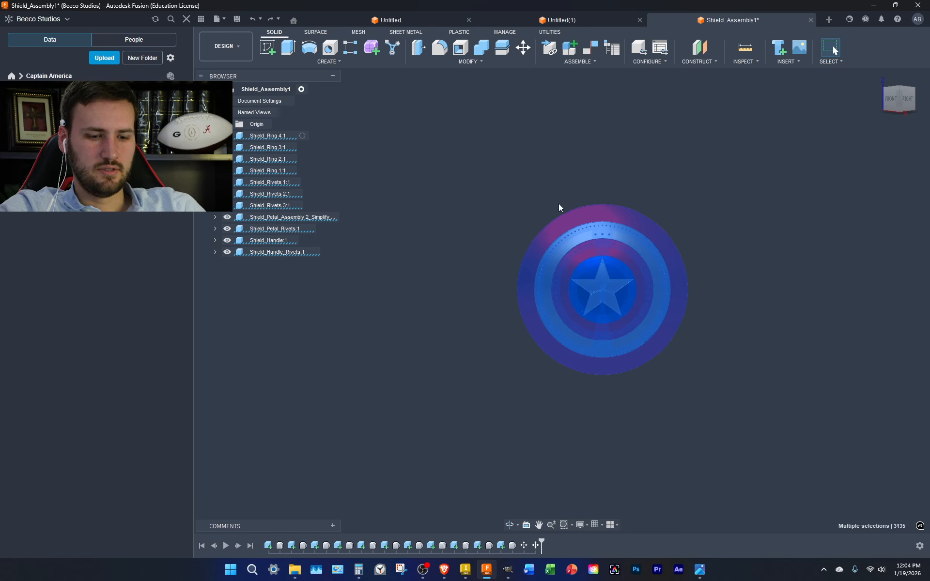
left_click(759, 391)
key("m")
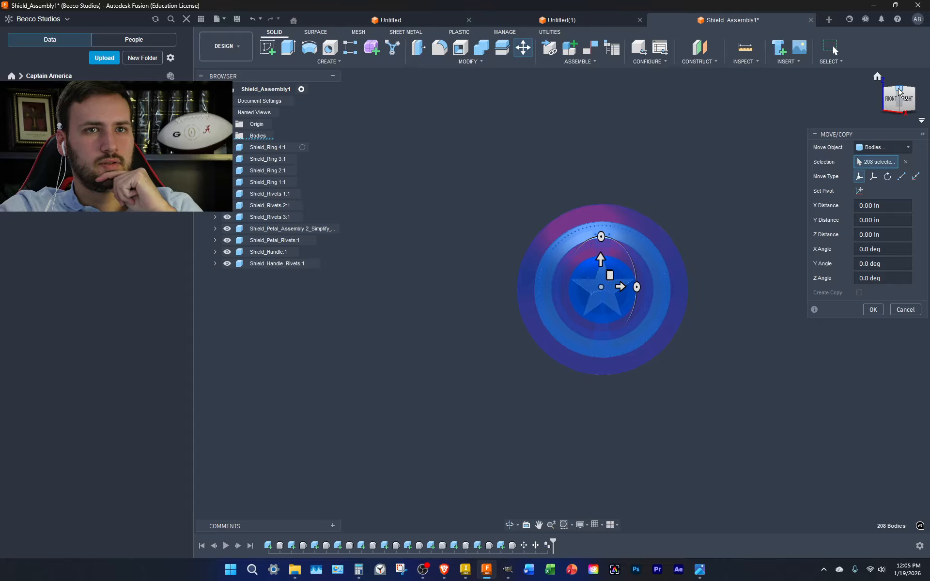
left_click(898, 92)
left_click(898, 92)
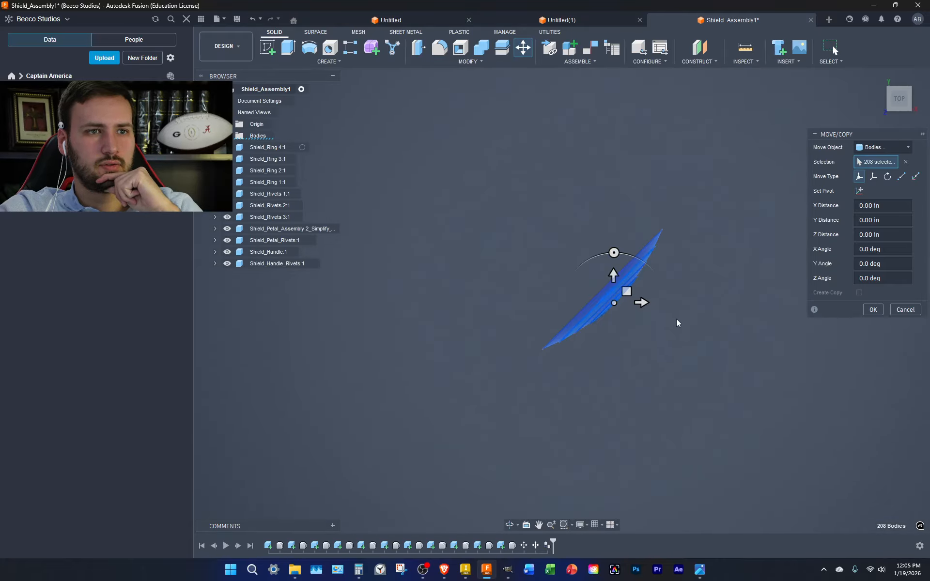
left_click_drag(643, 302, 774, 302)
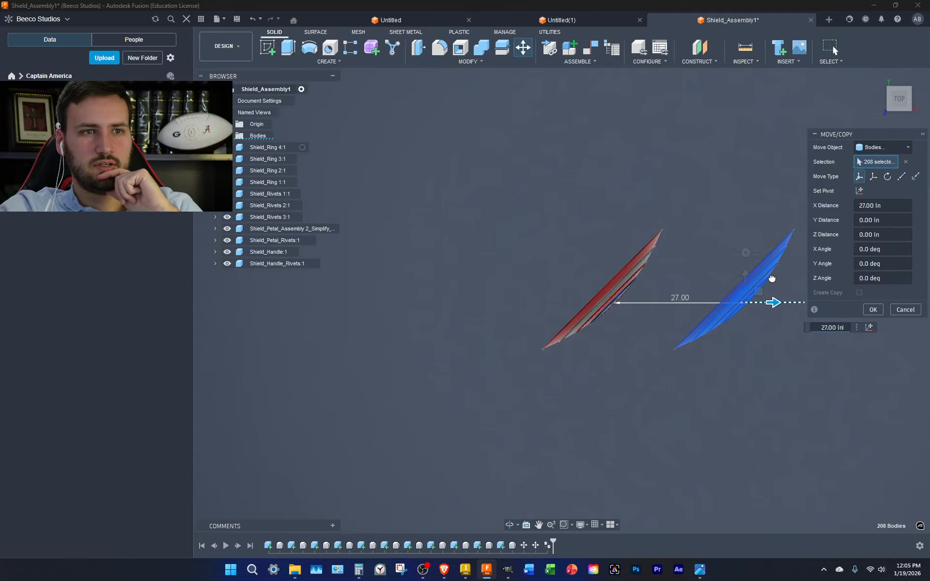
key("Return")
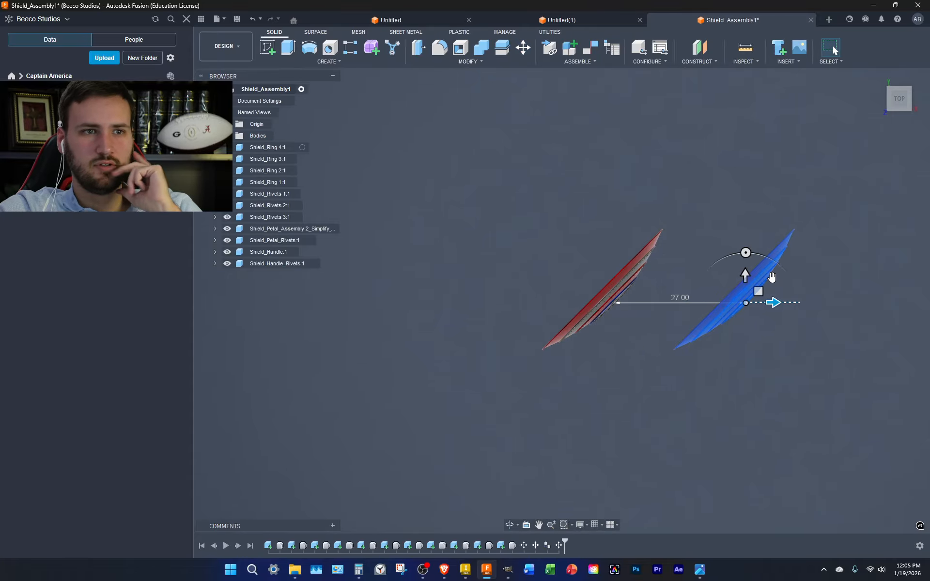
Try shifting the right-hand shield -18 in along Z, then undo it
left_click_drag(787, 388, 687, 191)
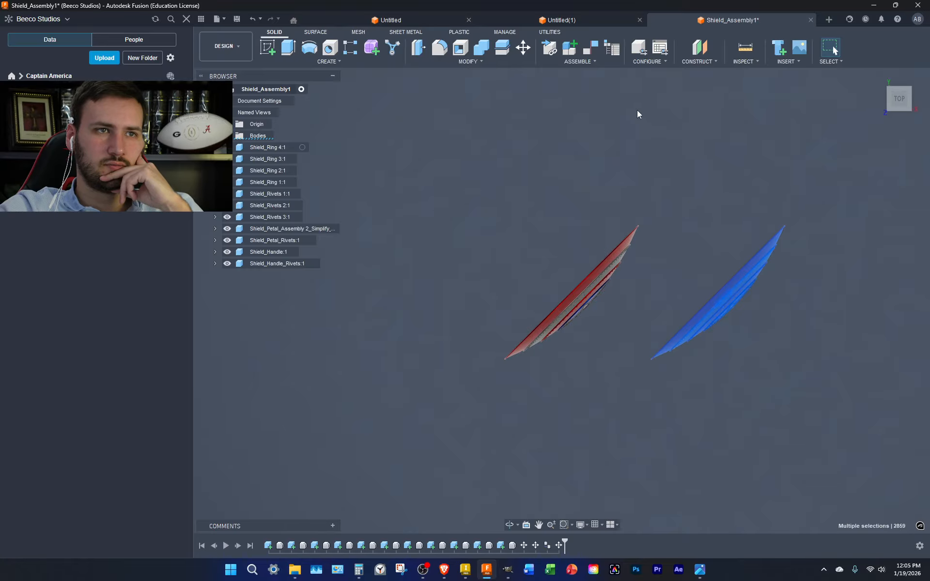
left_click(523, 48)
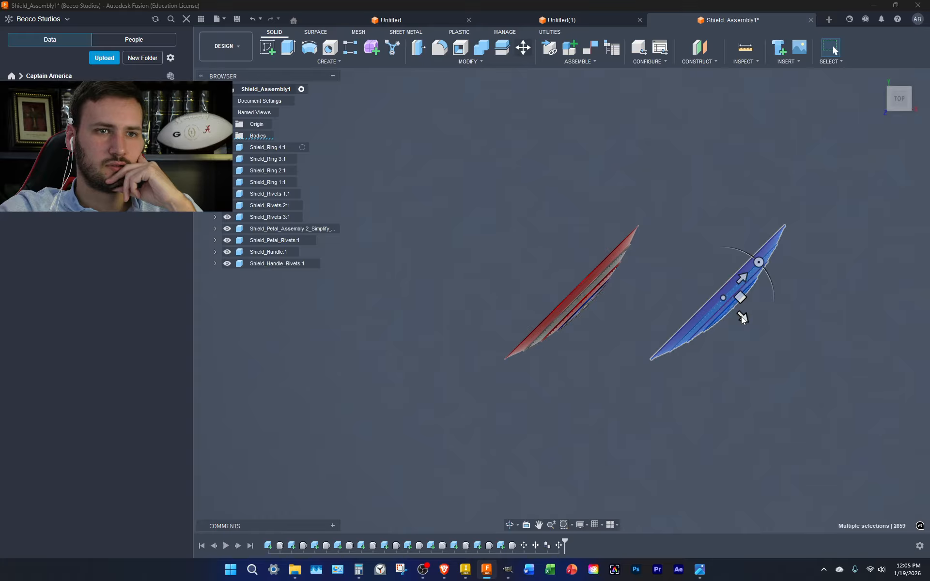
key("m")
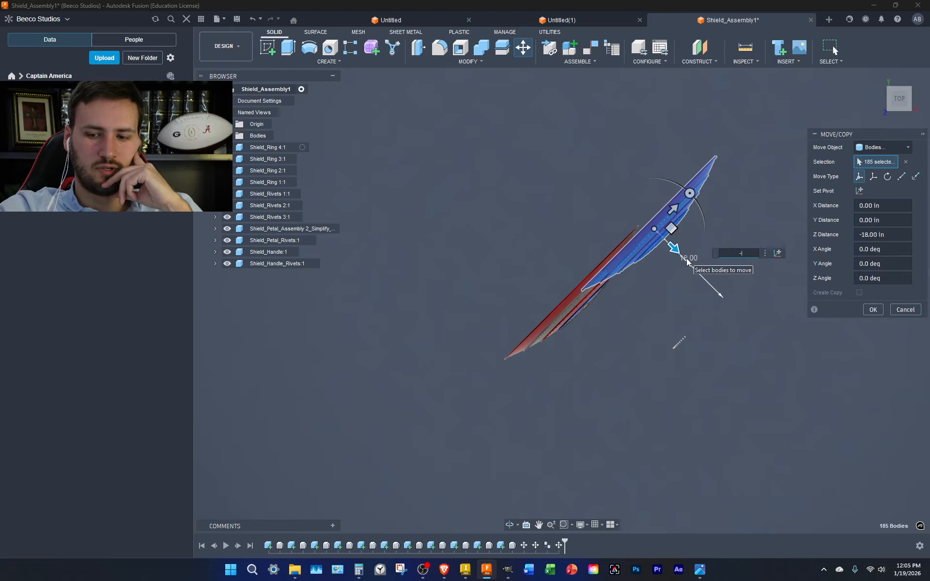
key("Return")
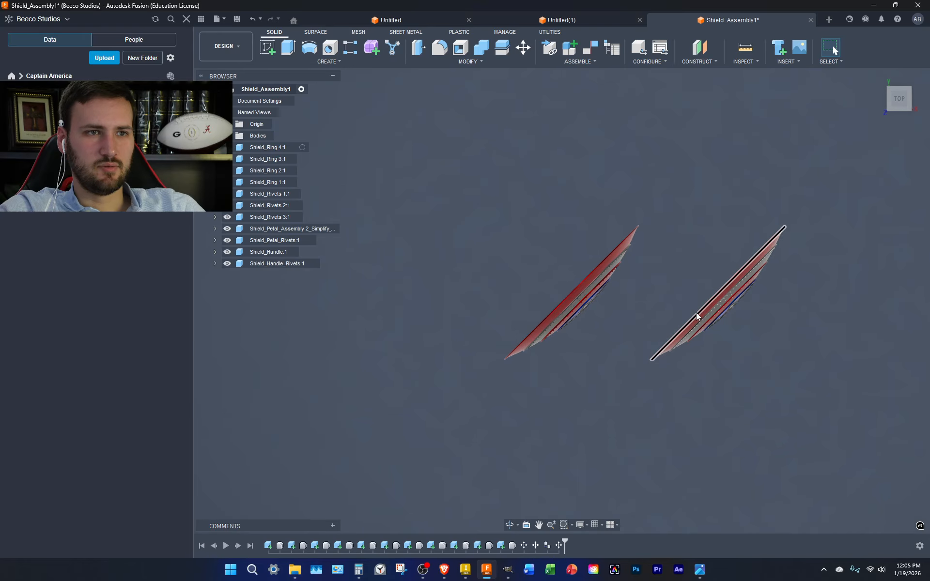
key("ctrl+z")
key("ctrl+z")
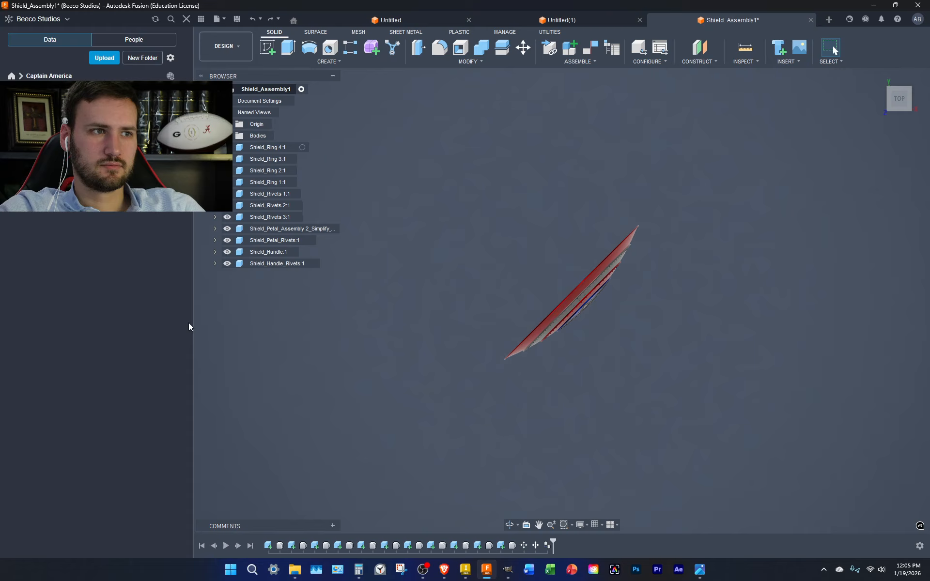
Reselect the whole shield and rotate it level about its pivot
left_click_drag(679, 429, 449, 154)
left_click(415, 215)
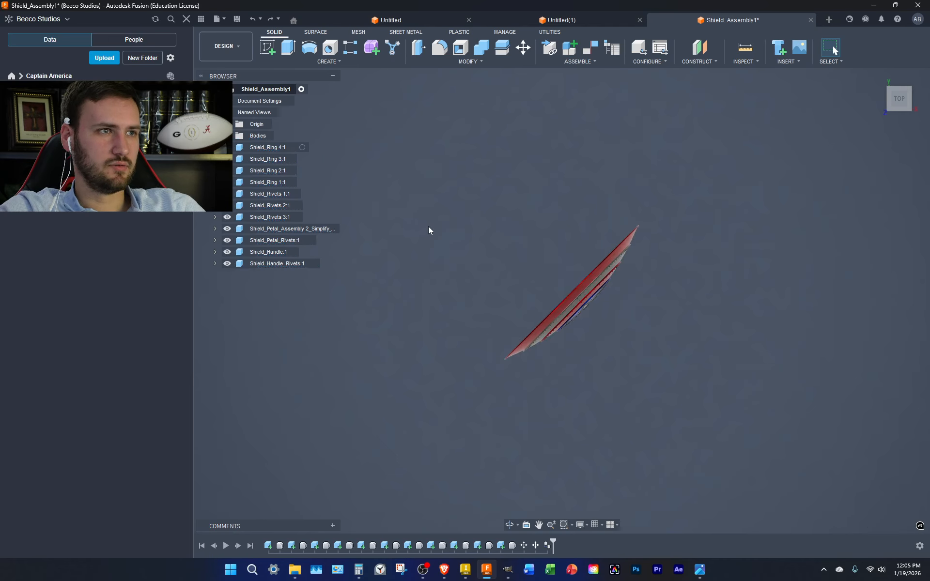
left_click_drag(756, 416, 427, 151)
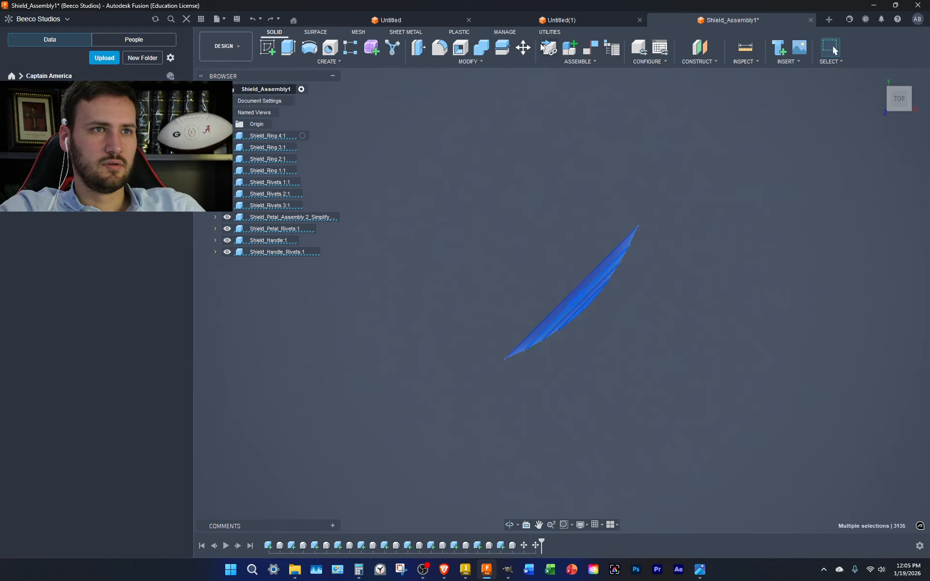
left_click(523, 48)
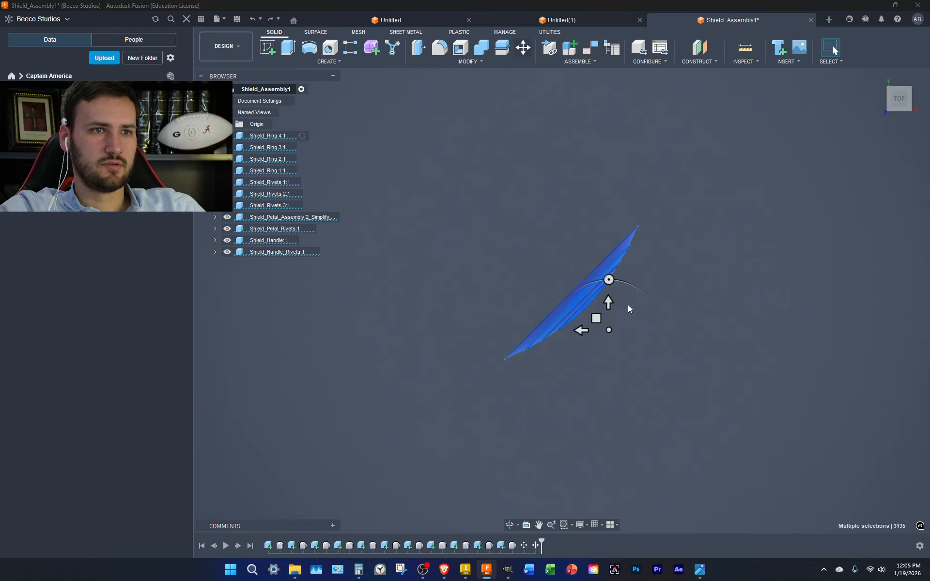
left_click_drag(609, 280, 655, 294)
key("Return")
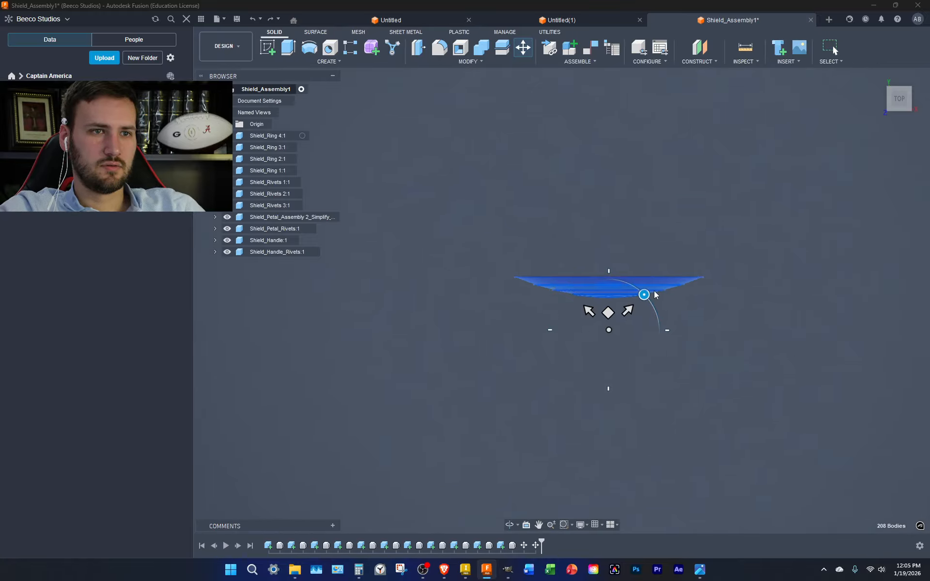
Select all its bodies and slide the shield about 37 in along X, then view from the front
left_click_drag(790, 399, 475, 142)
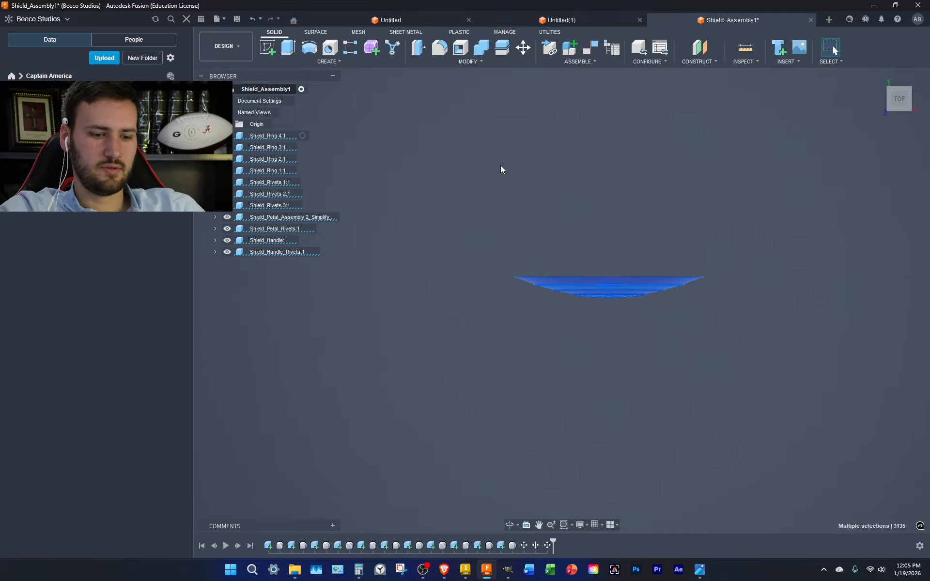
left_click(610, 197)
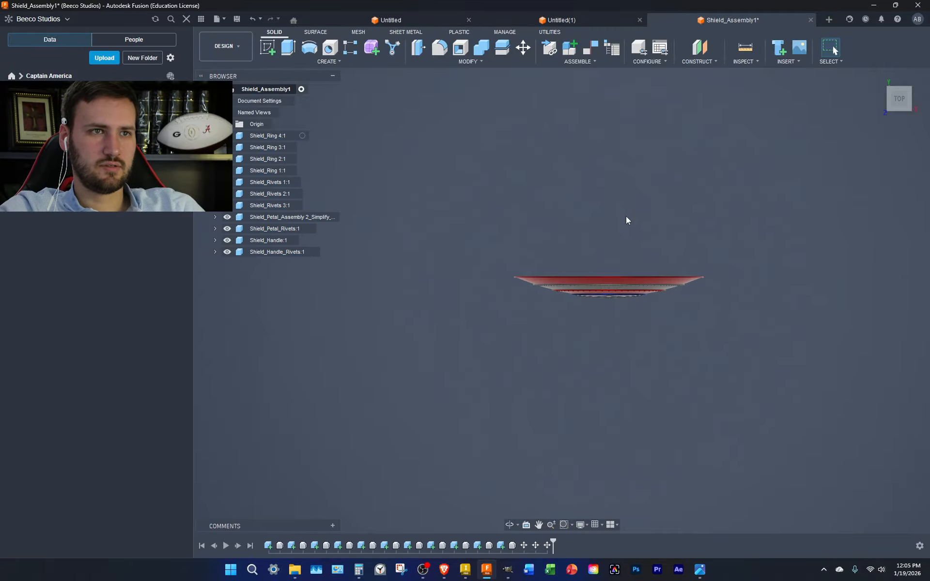
key("ctrl+a")
key("m")
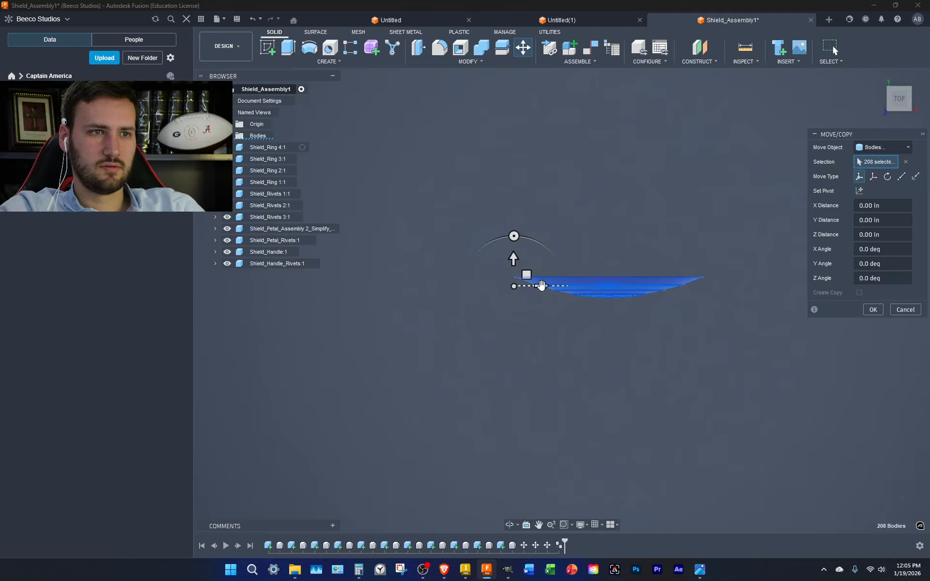
left_click_drag(542, 285, 739, 304)
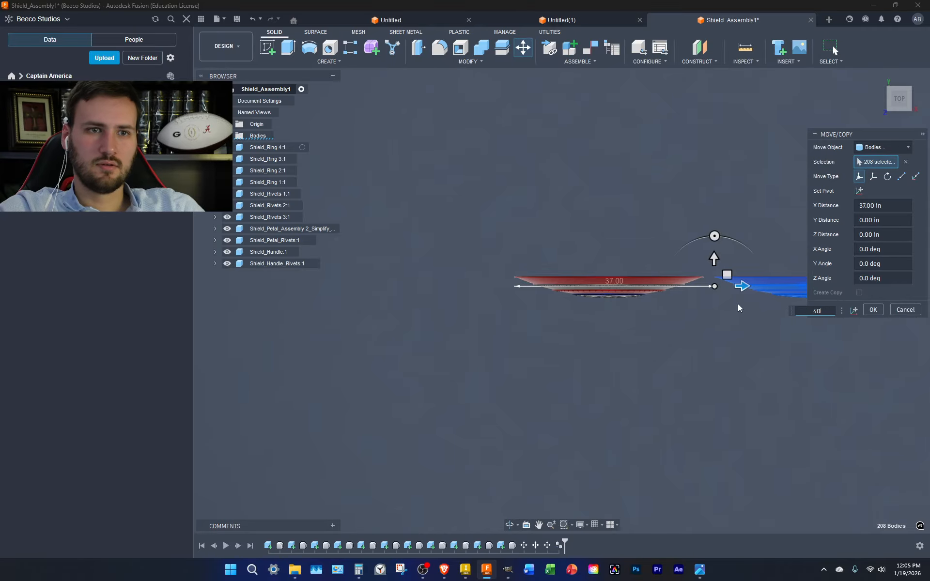
key("Return")
left_click(898, 114)
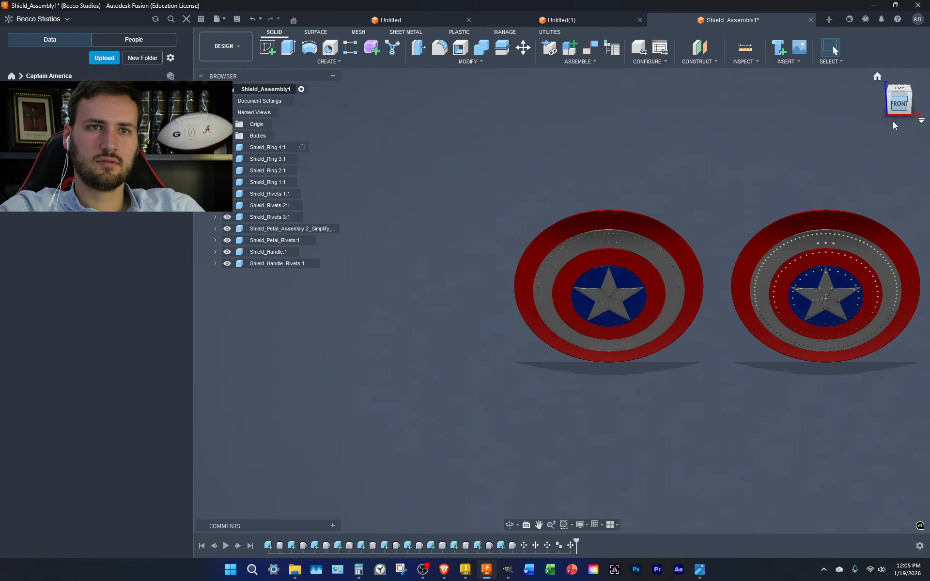
Window-select both shields and move all 416 bodies 30 in along X
left_click_drag(923, 460, 461, 121)
left_click(523, 47)
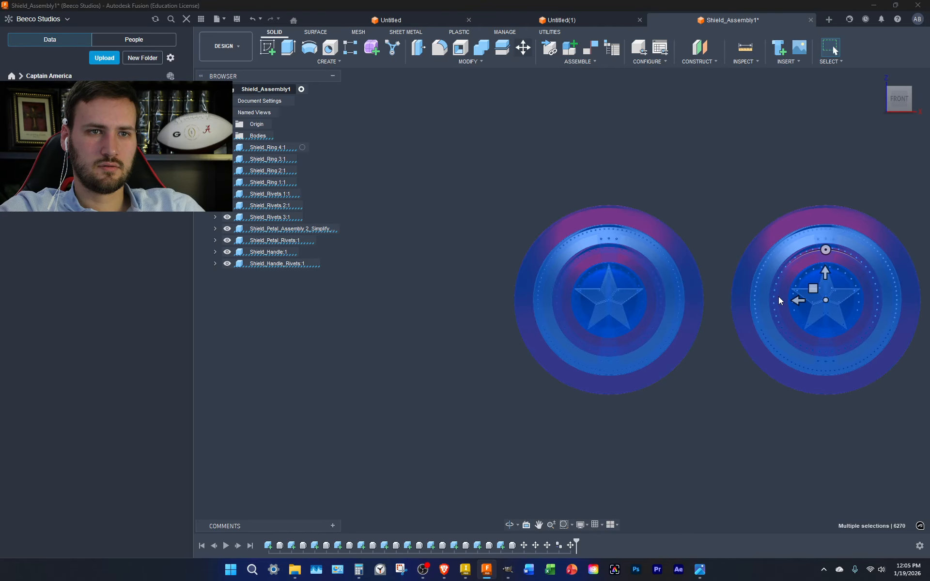
left_click_drag(714, 297, 628, 300)
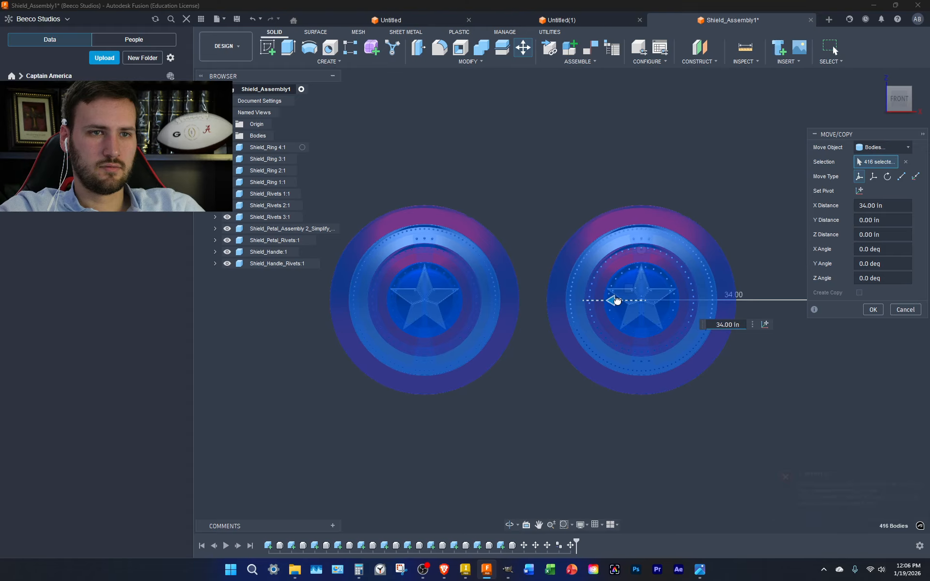
mouse_move(628, 300)
left_mouse_down()
mouse_move(656, 300)
mouse_move(638, 304)
left_mouse_up()
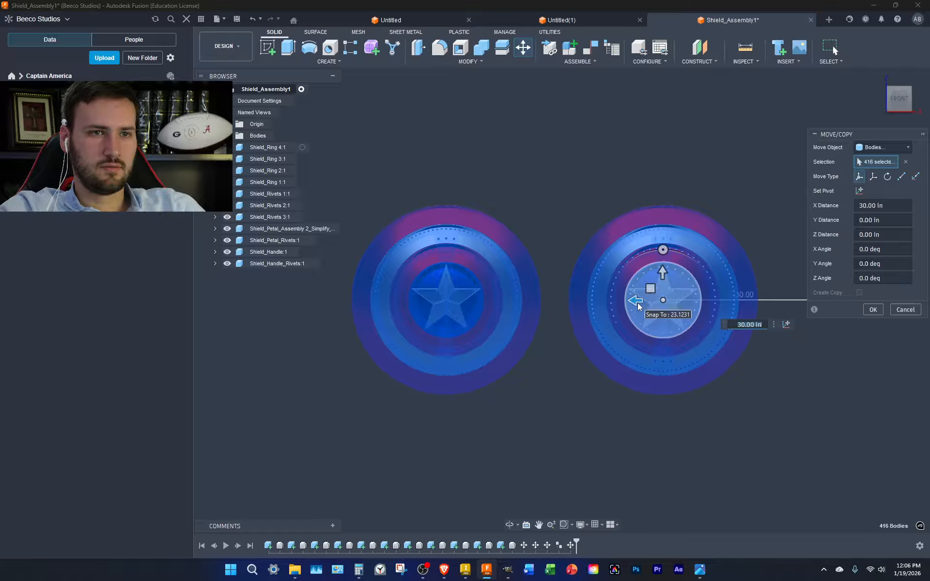
key("Return")
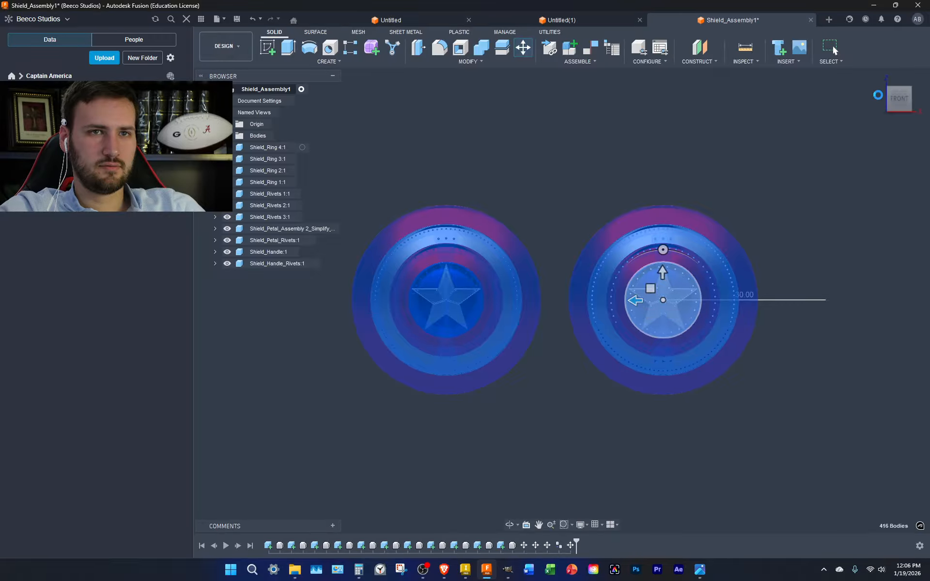
Preview the shields in the Render workspace, then return to Design
left_click(233, 46)
left_click(225, 99)
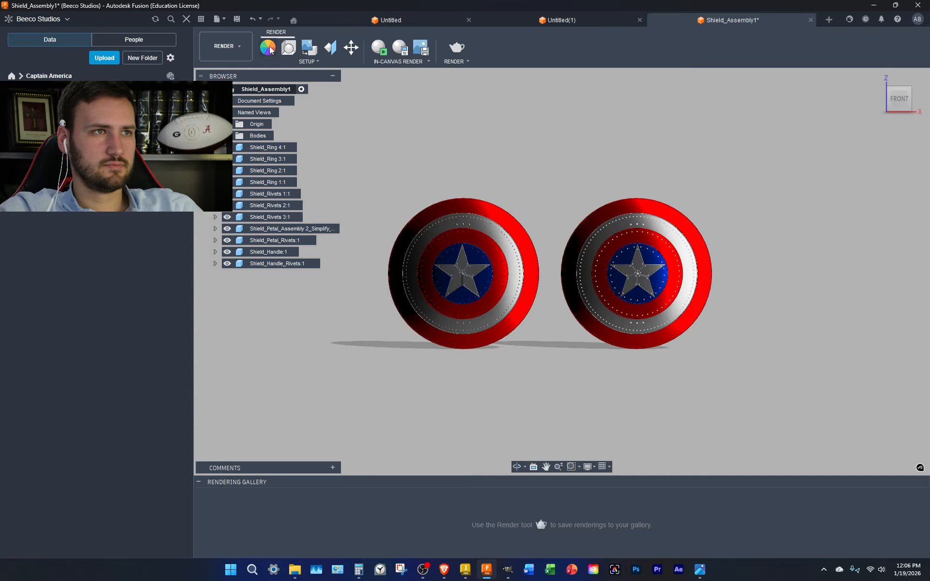
left_click(225, 46)
left_click(227, 67)
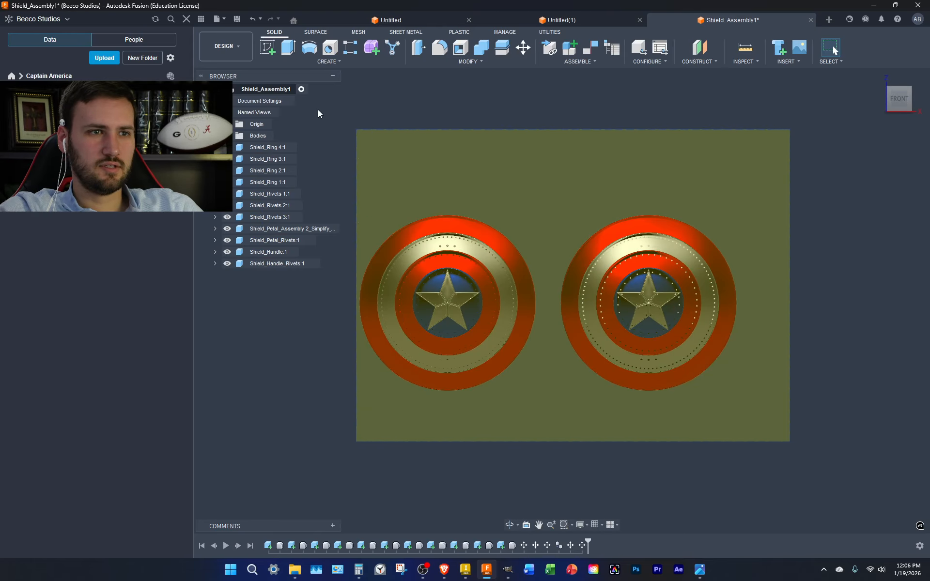
Tilt both shields -45° about the Y axis with Move/Copy
left_click_drag(318, 110, 282, 98)
left_click(900, 81)
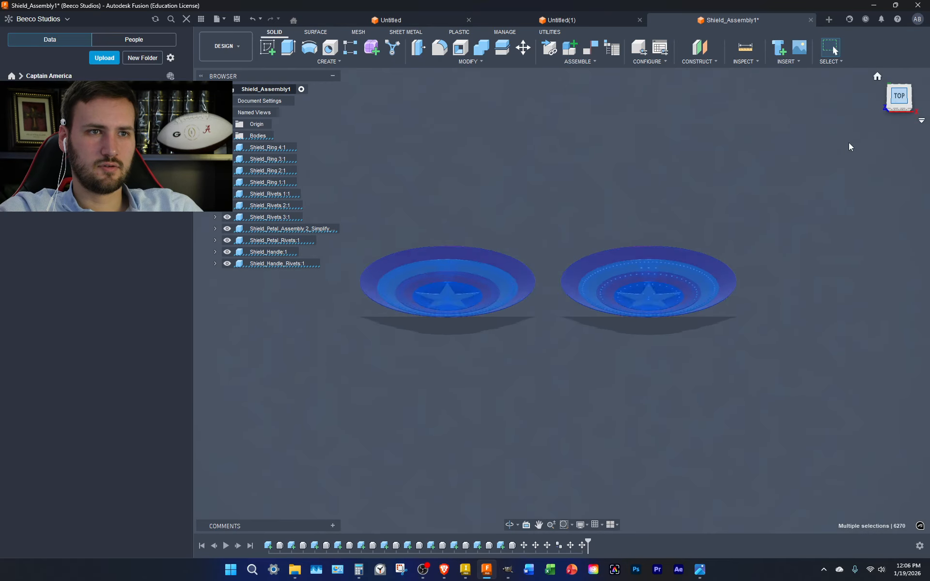
left_click(523, 47)
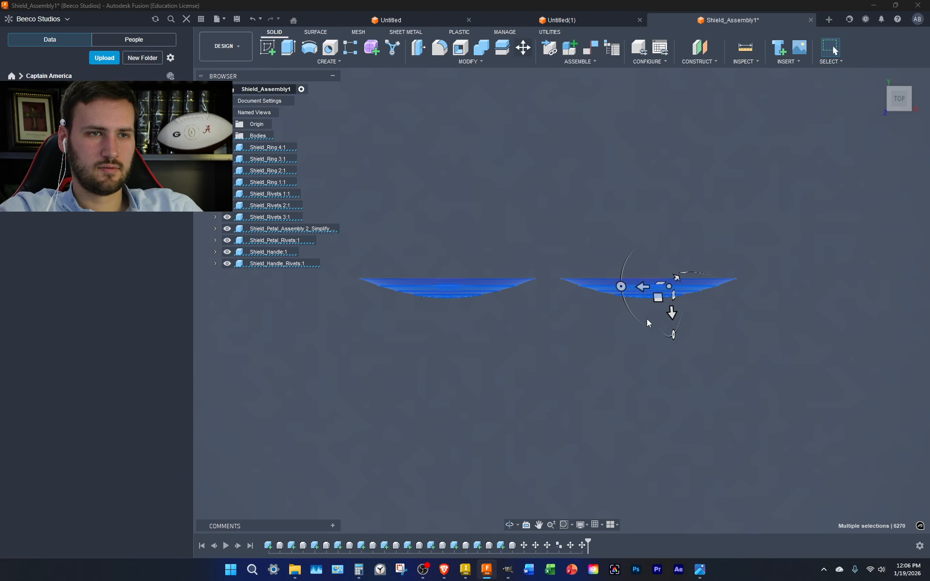
left_click_drag(647, 323, 679, 314)
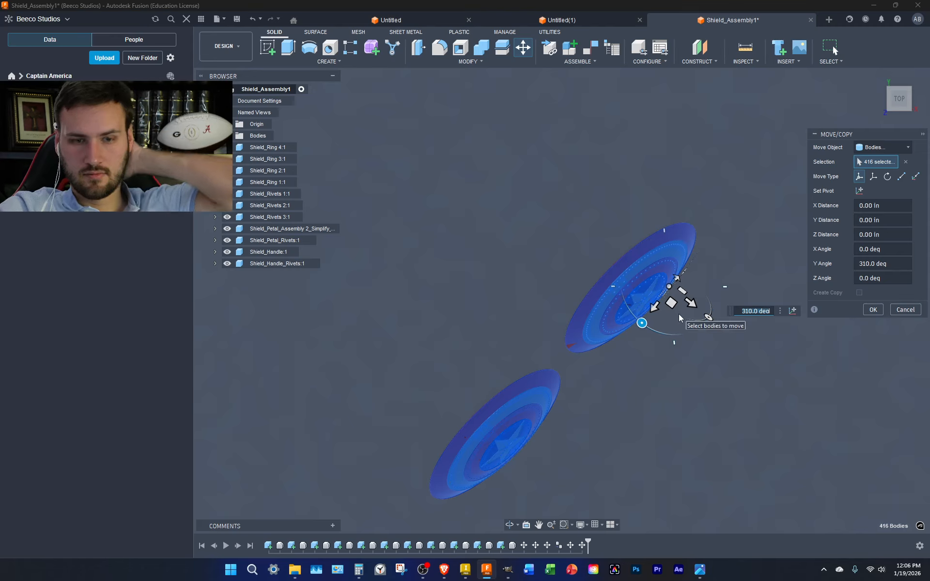
type("45")
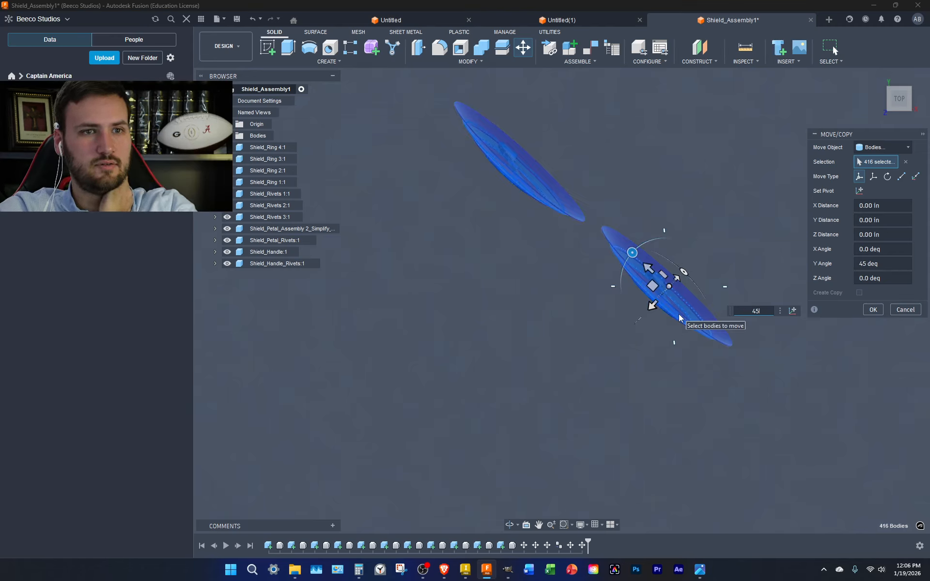
key("Home")
type("-")
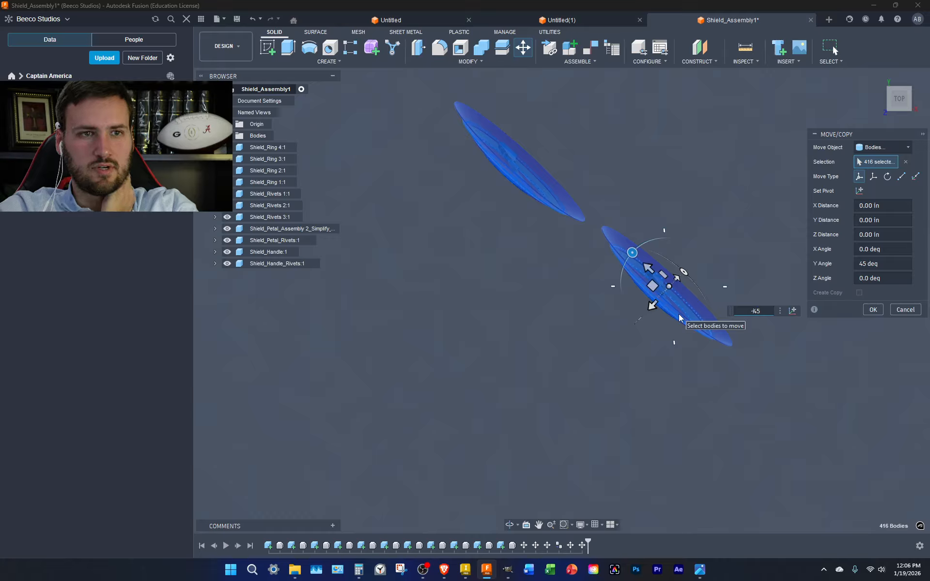
key("Return")
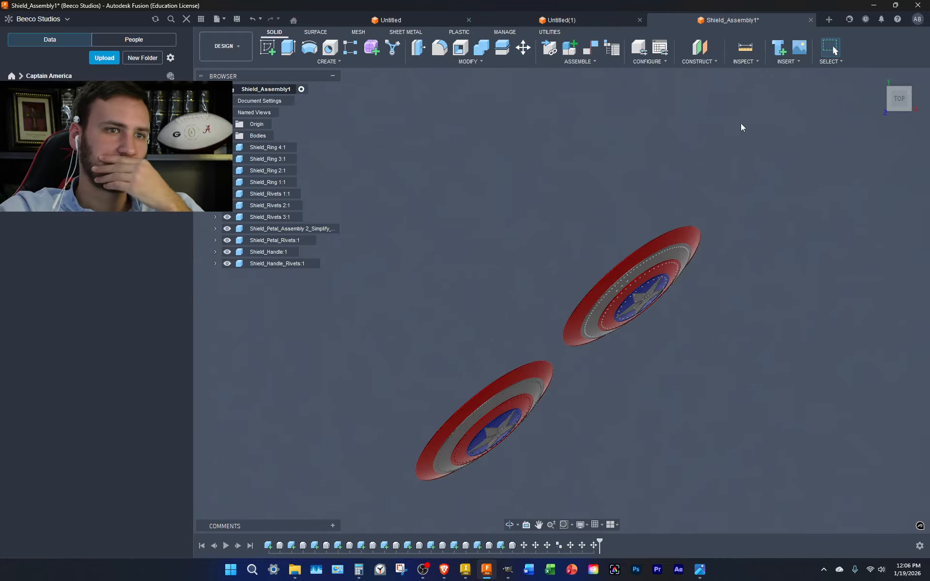
Preview the -45° tilt in Render from front, right and corner views
left_click(238, 56)
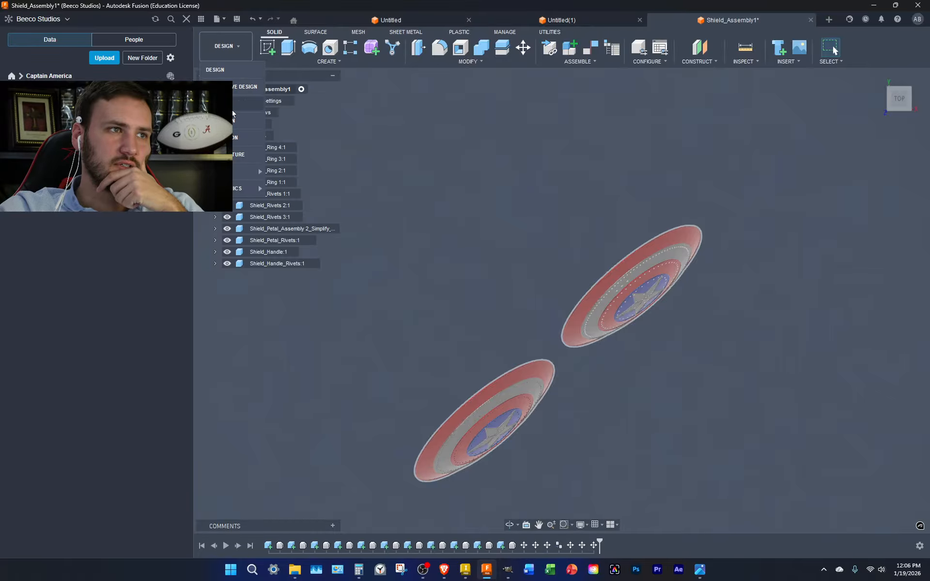
left_click(240, 100)
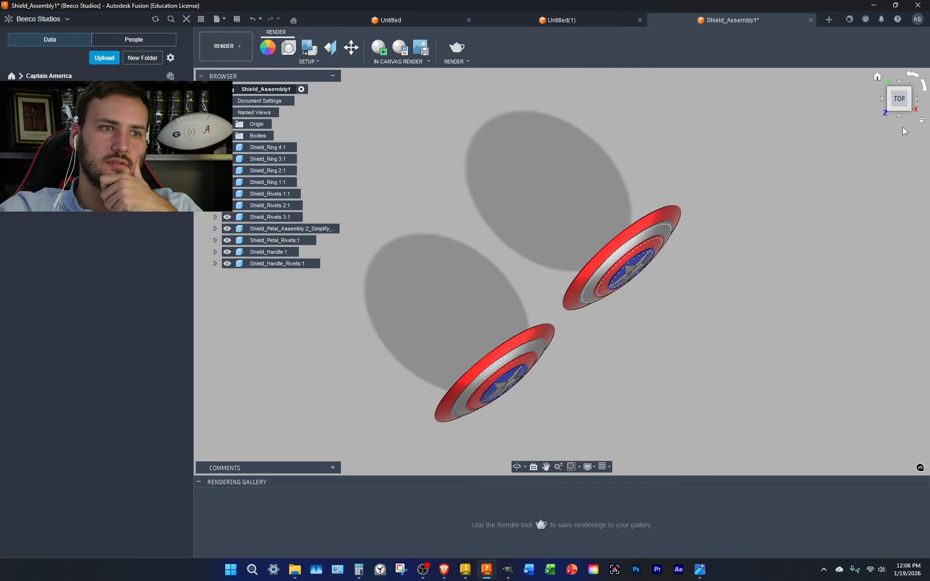
left_click(899, 116)
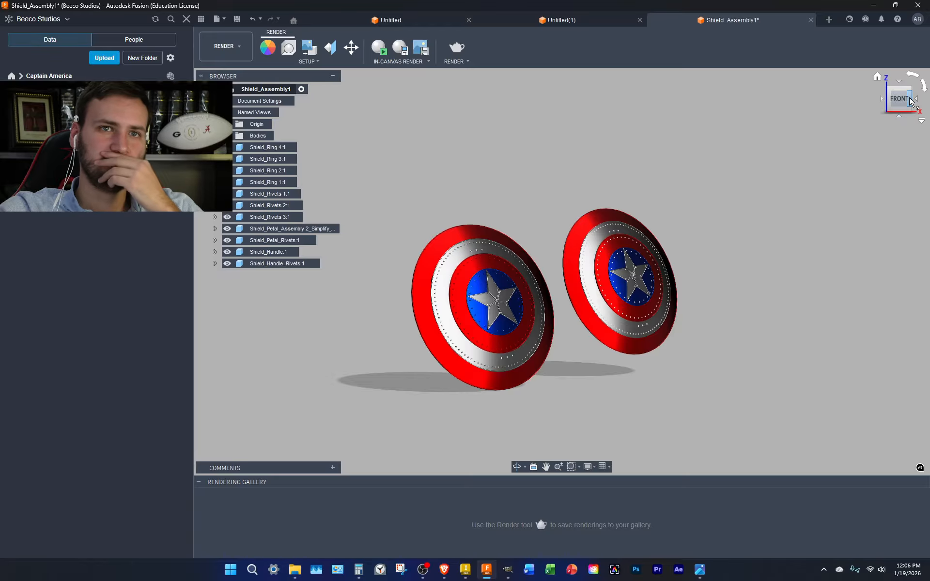
left_click(910, 103)
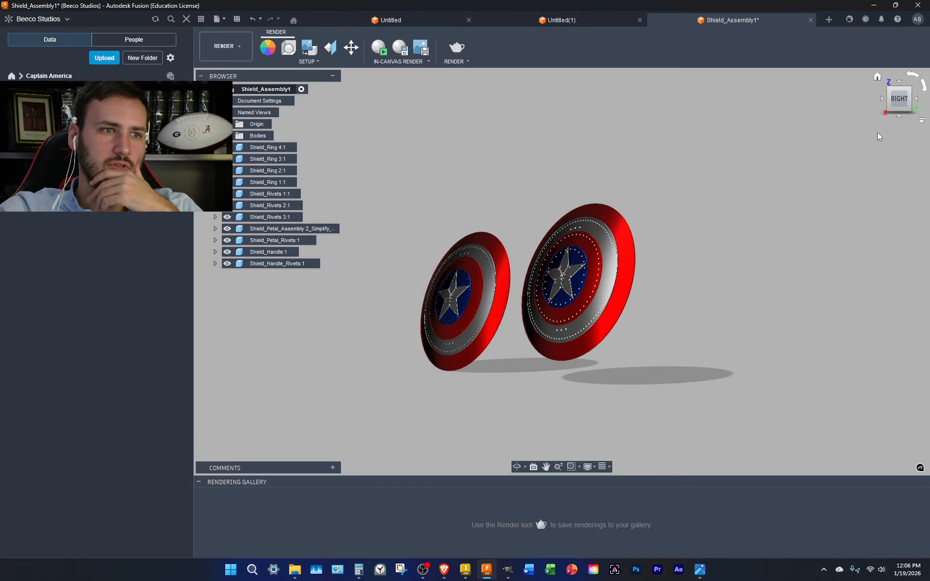
left_click(899, 108)
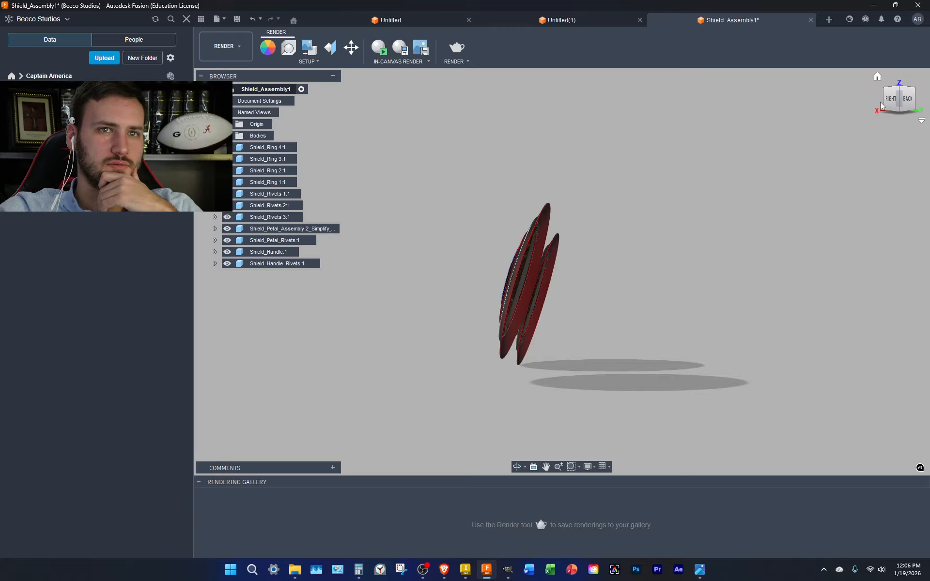
left_click(886, 102)
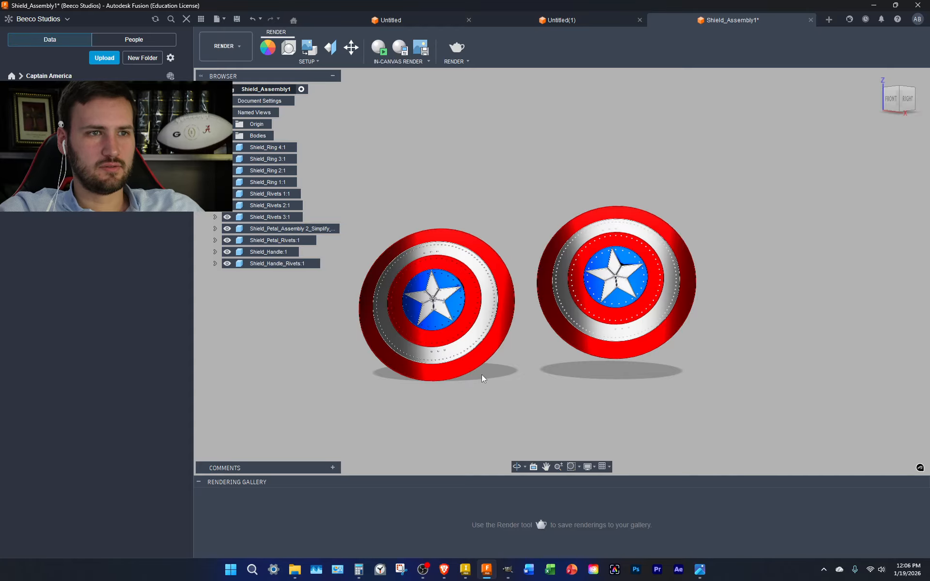
Undo the tilt and show the upright shields front-on in Render
key("ctrl+z")
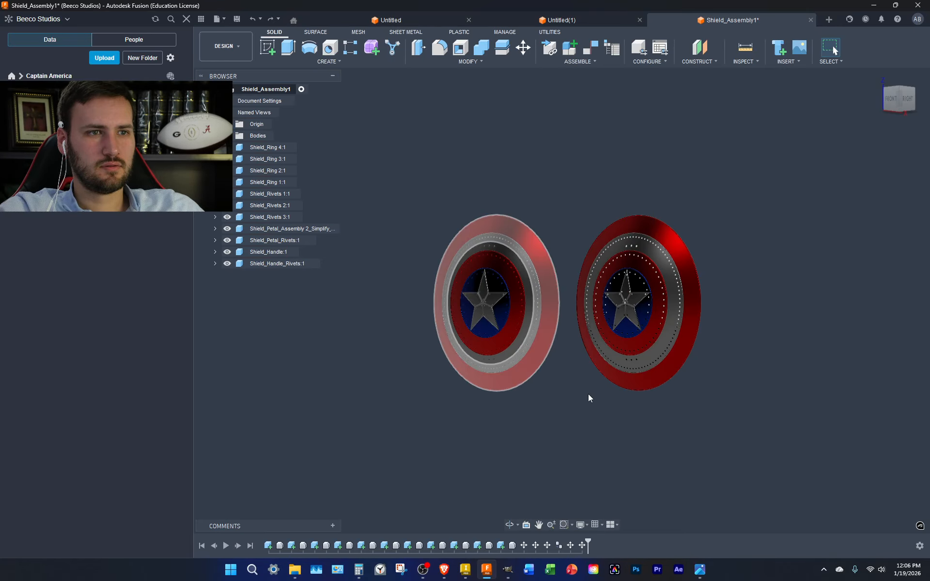
key("ctrl+z")
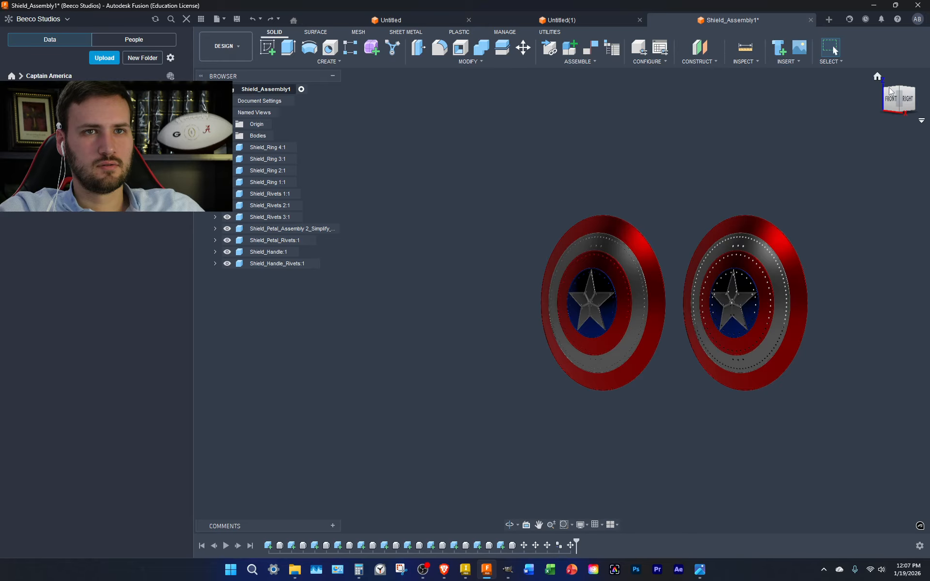
left_click(890, 100)
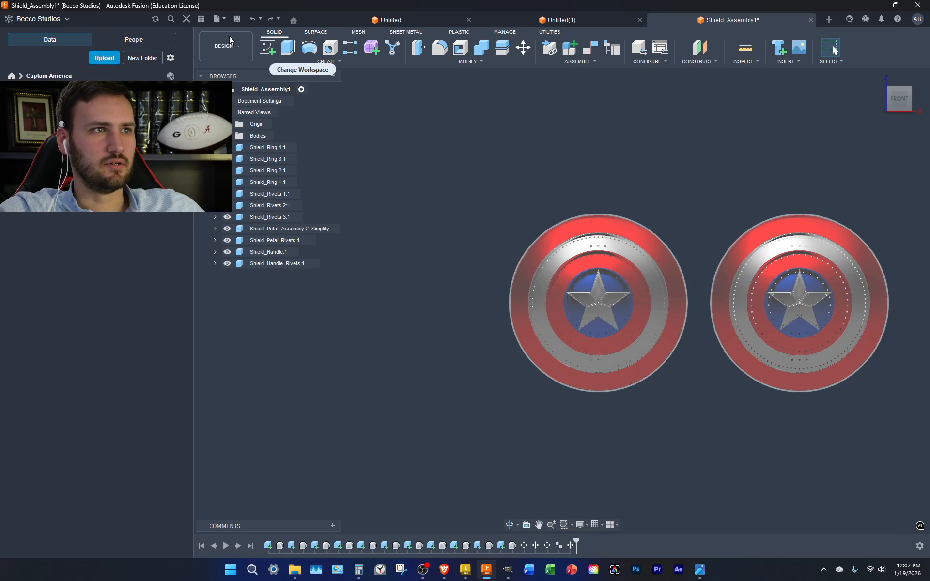
left_click(232, 36)
left_click(233, 101)
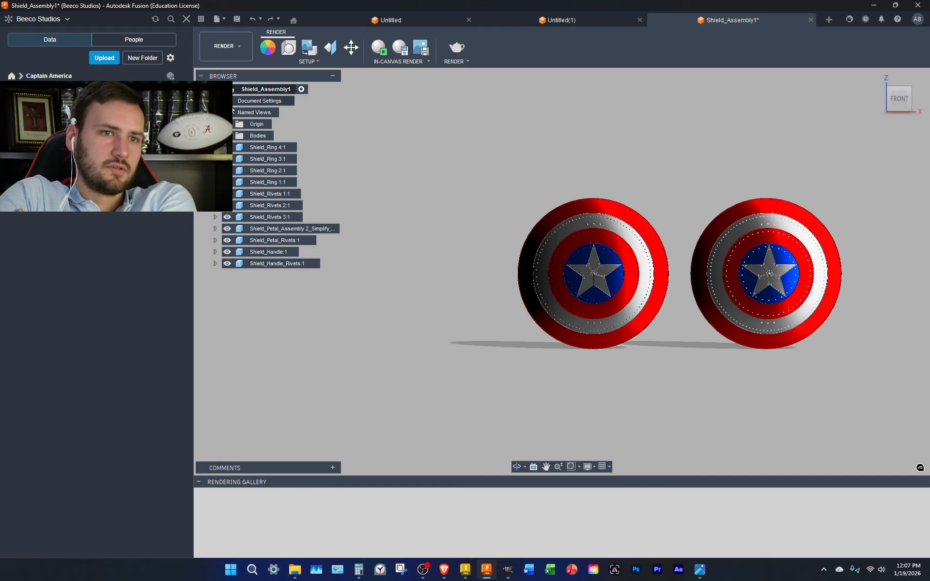
Try Dry lake bed, then apply the Plaza environment and close Scene Settings
left_click(288, 49)
left_click(862, 146)
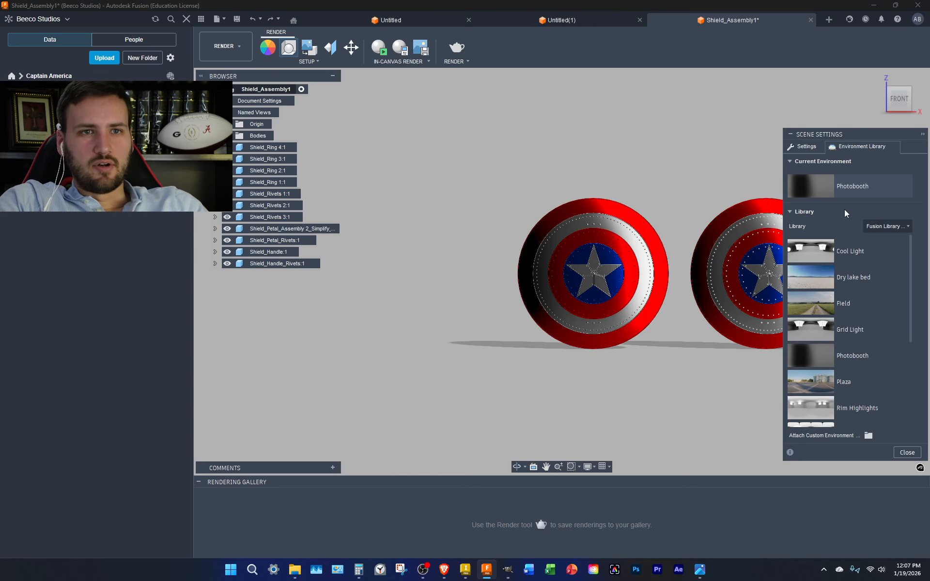
left_click_drag(867, 276, 882, 192)
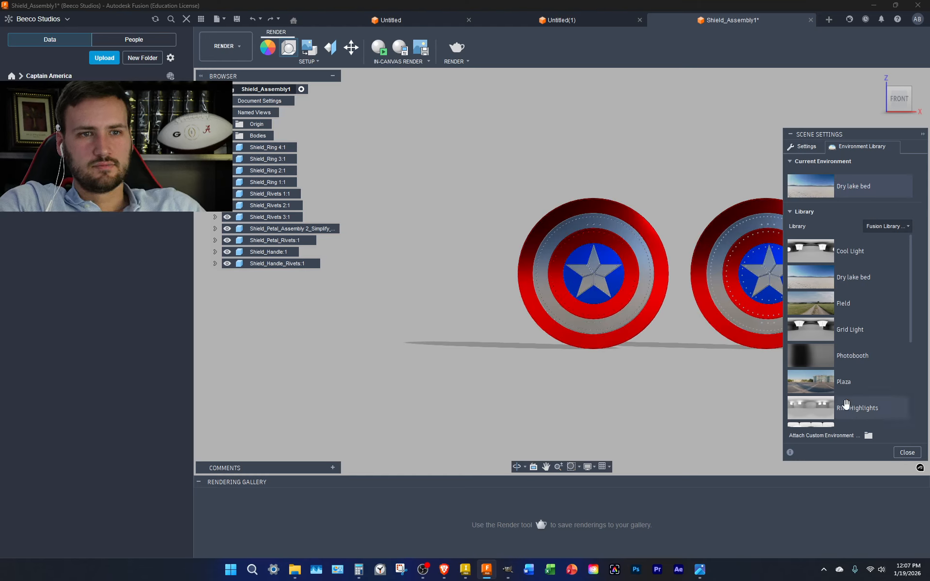
left_click_drag(844, 385, 840, 191)
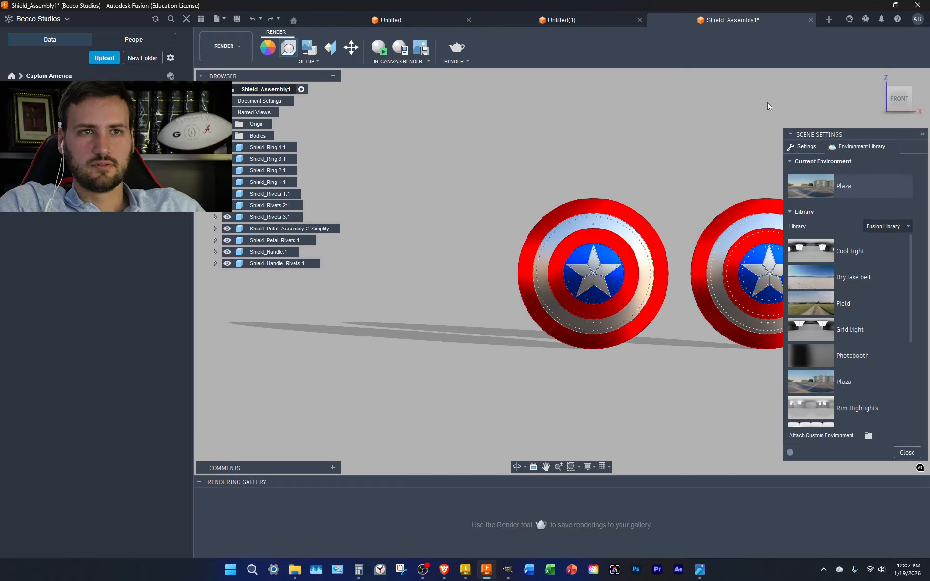
left_click(790, 135)
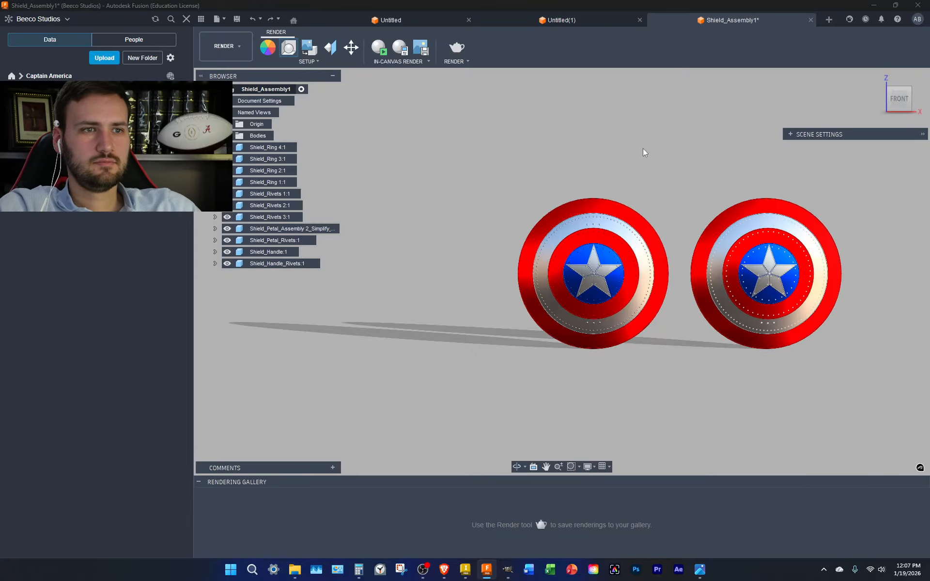
Pan and zoom in to centre both shields in the view
middle_click_drag(643, 148, 512, 156)
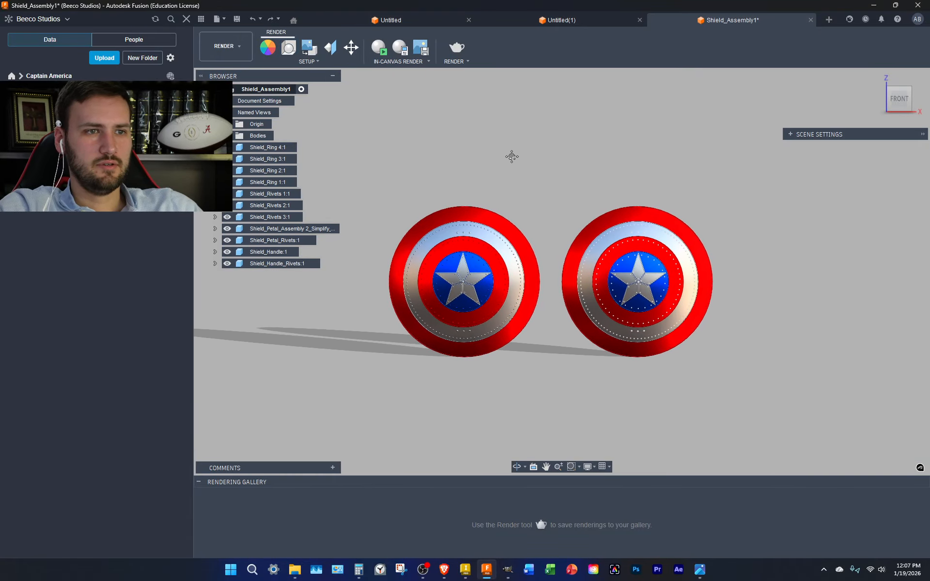
scroll(539, 308, "up", 1)
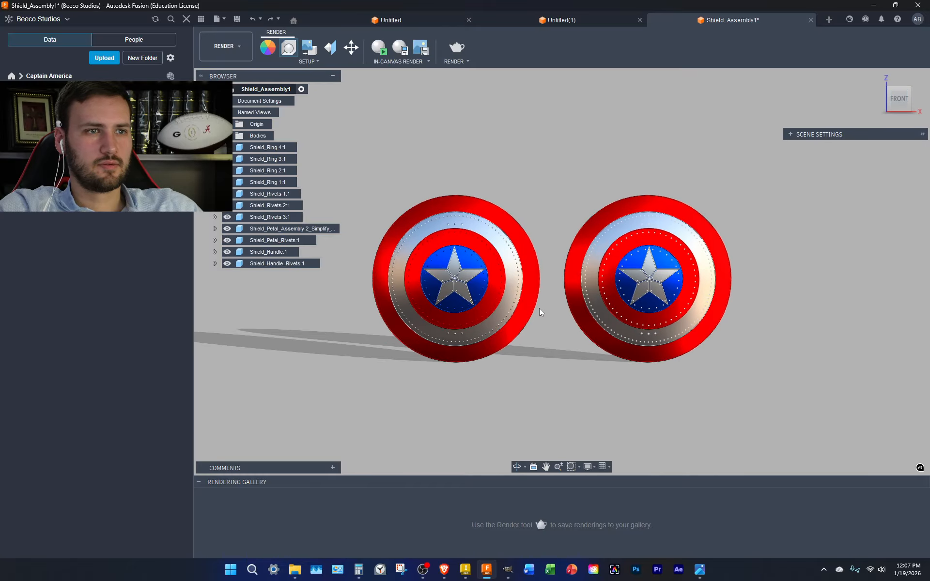
scroll(539, 308, "up", 2)
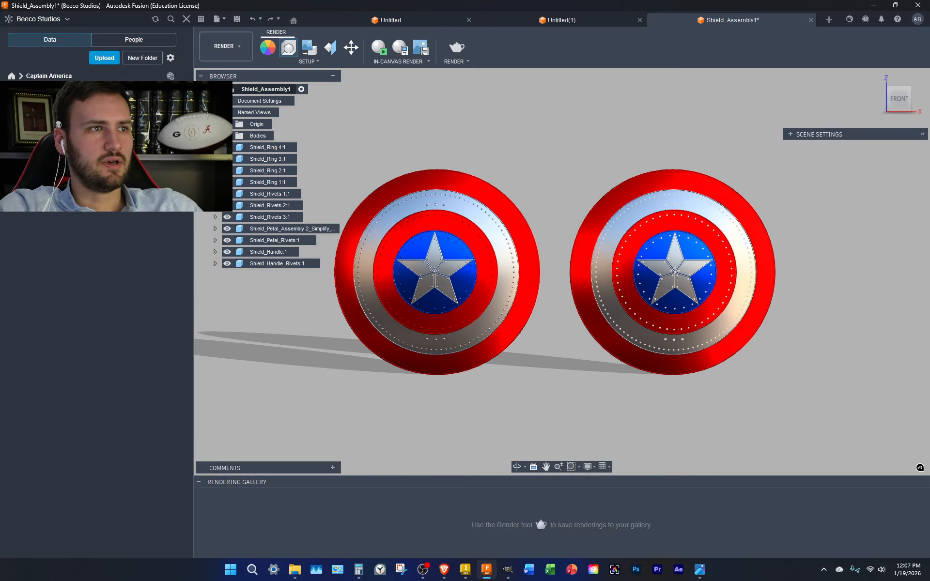
Apply copper Steel - Satin (Medieval - Red) to the left shield's inner ring, outer ring and rivets
left_click(268, 47)
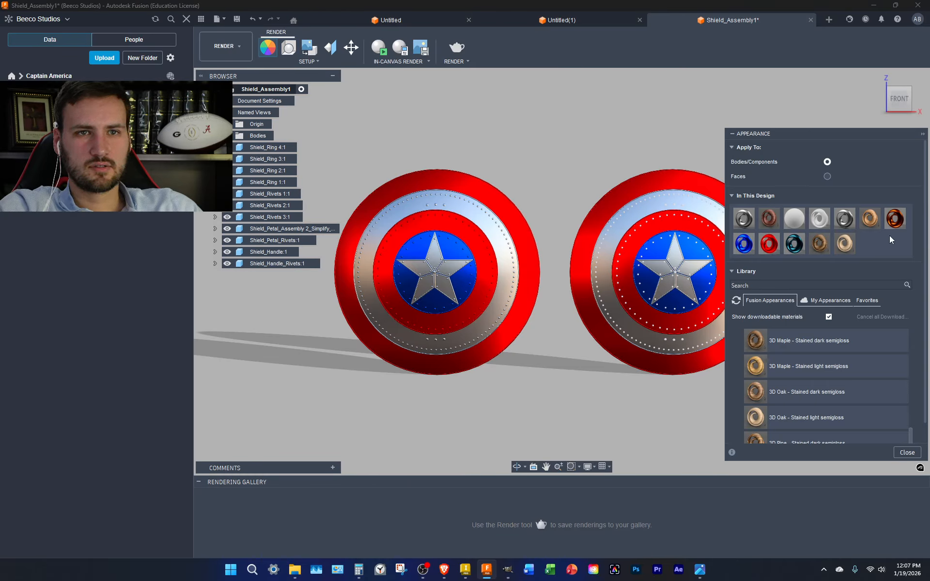
left_click_drag(893, 218, 480, 253)
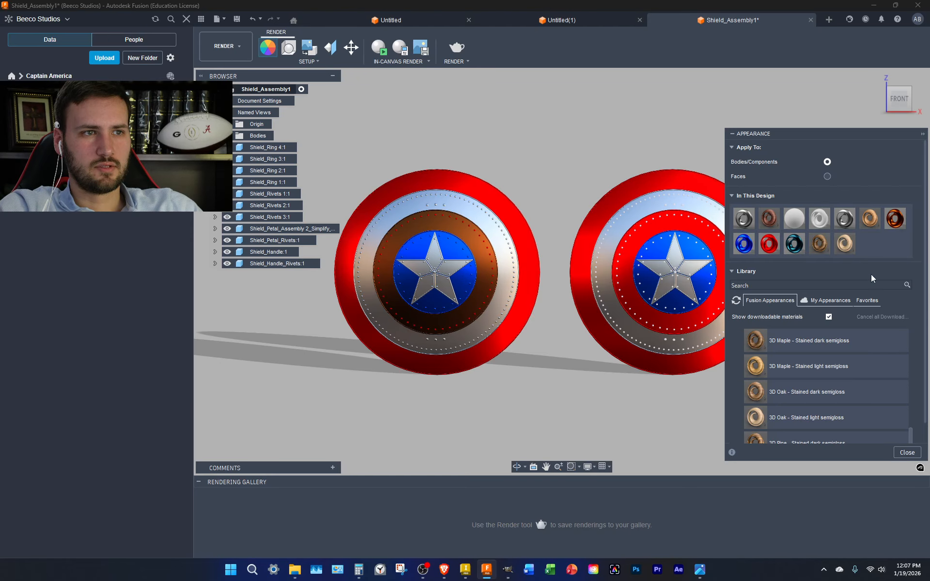
left_click_drag(898, 220, 487, 191)
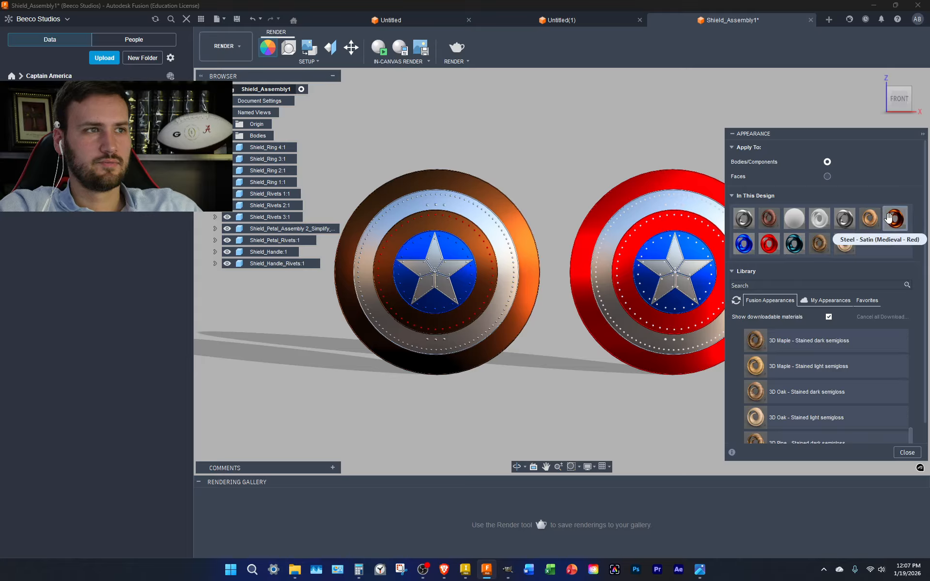
left_click_drag(889, 218, 280, 206)
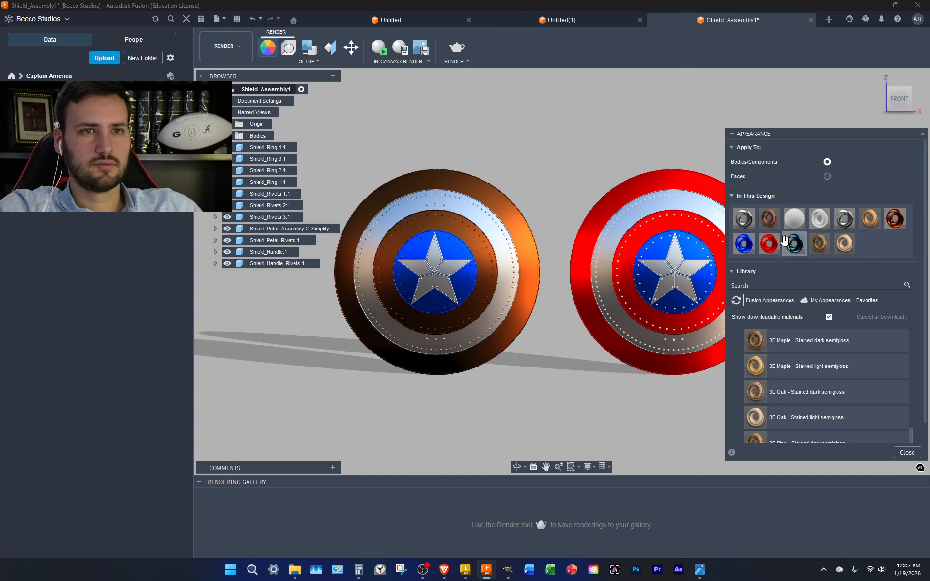
Make the left shield's centre teal with blue steel, then collapse Appearance and Browser
left_click_drag(792, 246, 423, 251)
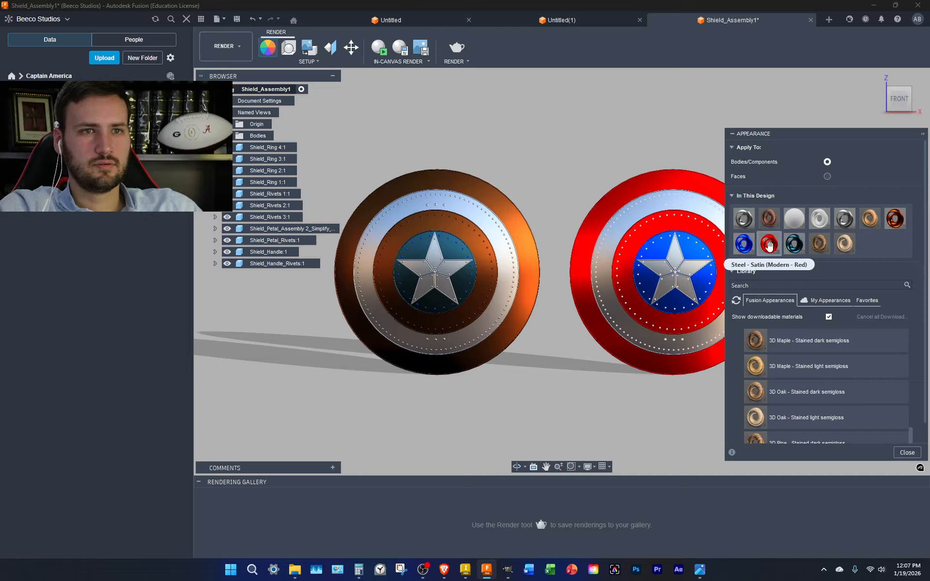
left_click_drag(788, 246, 270, 199)
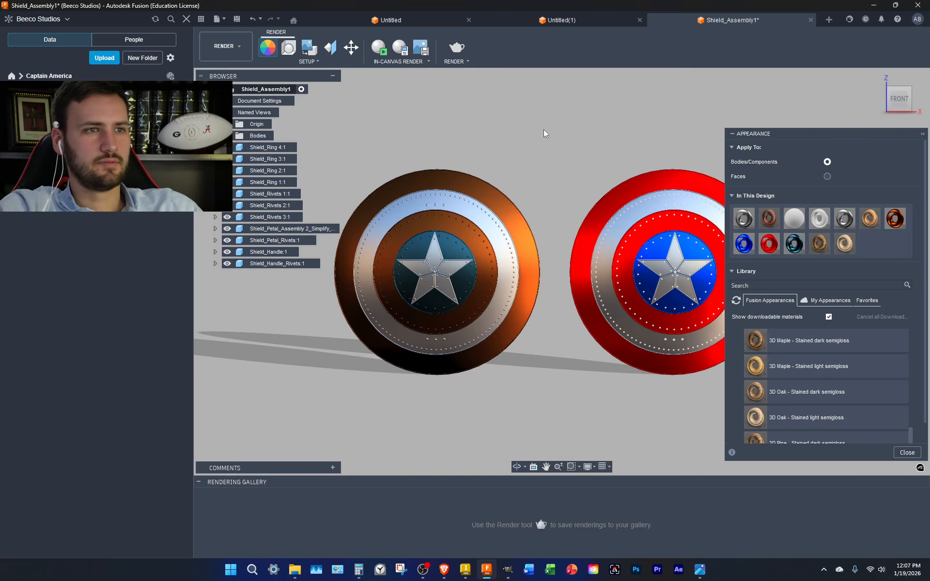
left_click(733, 135)
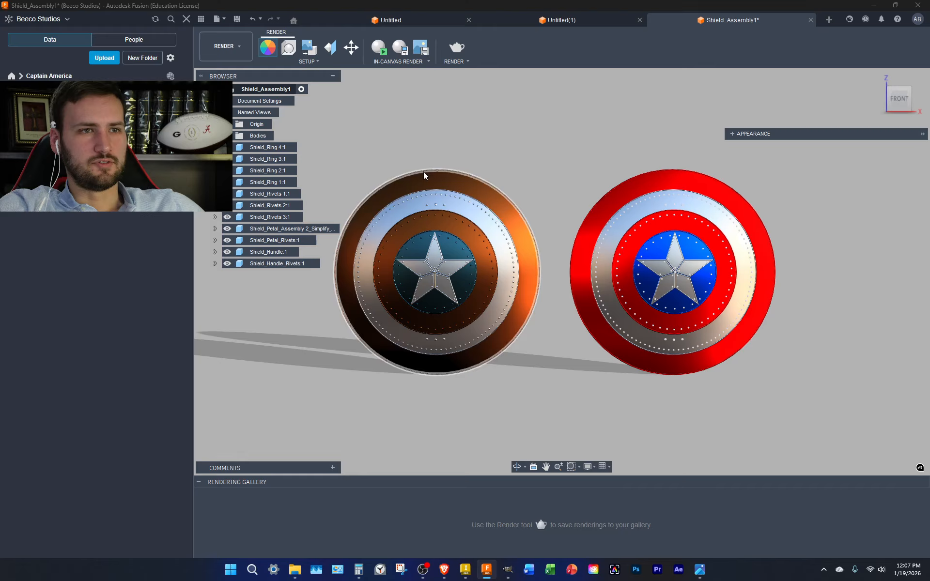
left_click(332, 76)
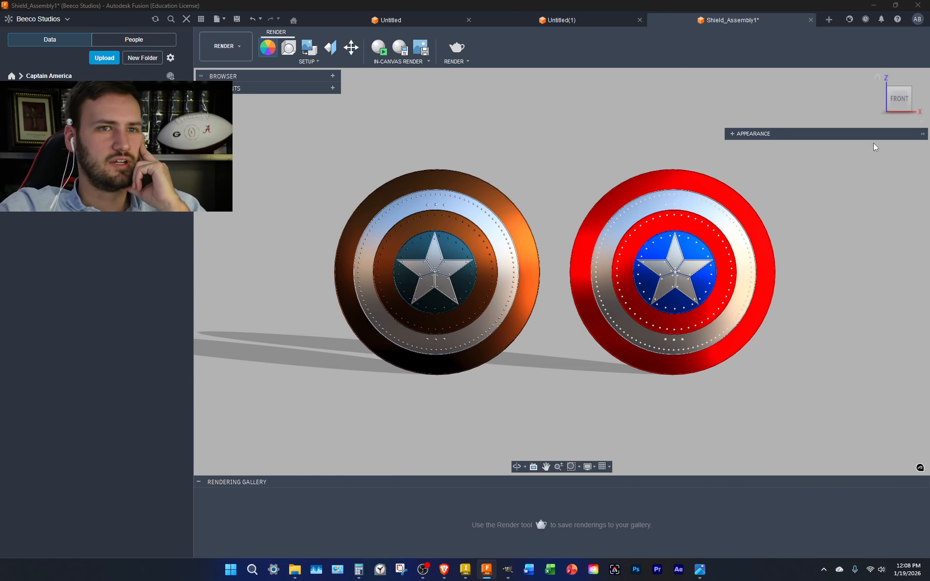
From the back, give the red-and-blue shield's handle 3D Oak - Stained light semigloss, then return to Front
left_click(914, 93)
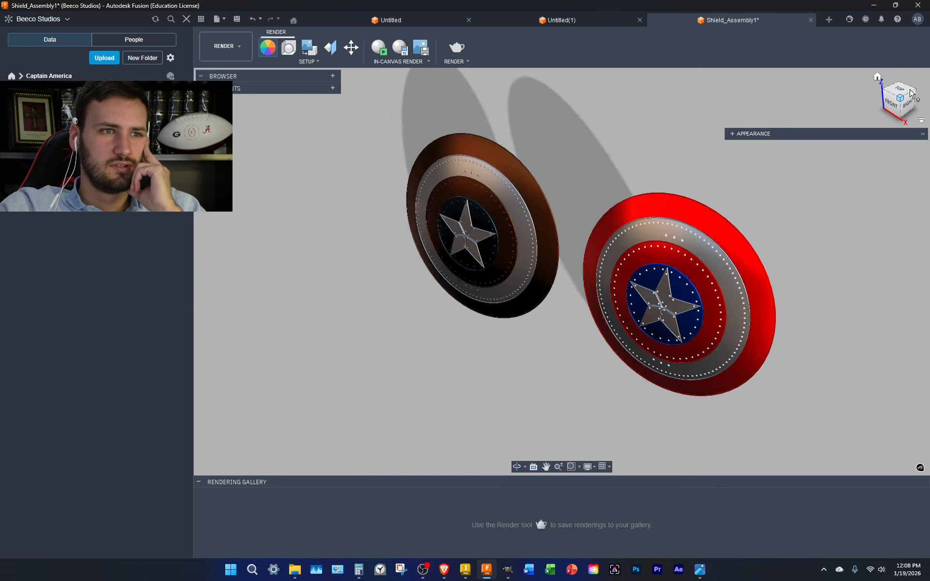
left_click(917, 96)
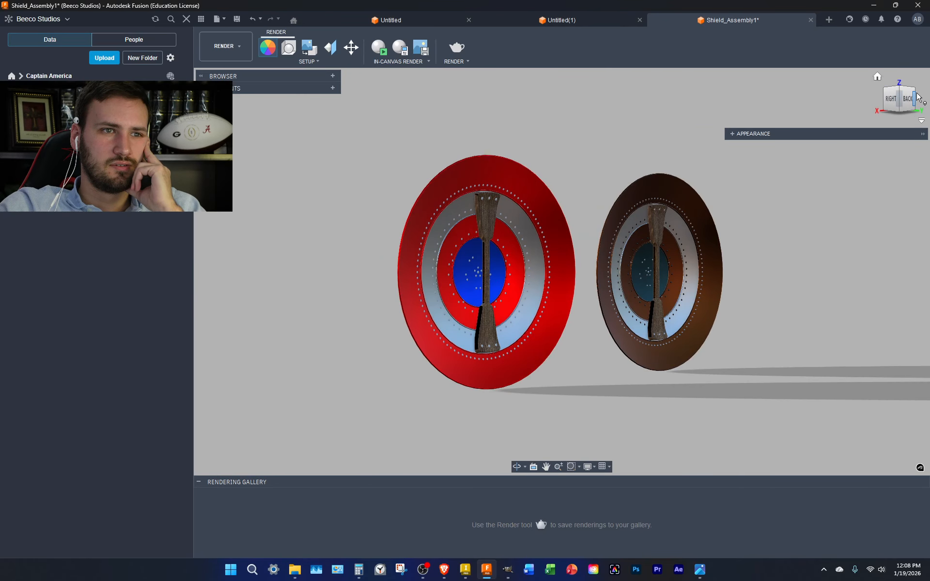
left_click(733, 136)
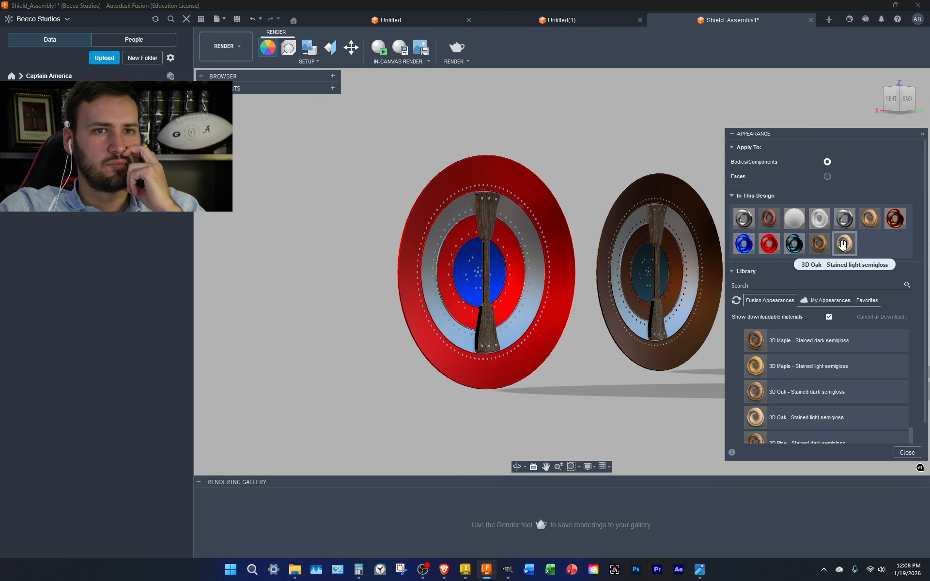
left_click_drag(843, 245, 489, 271)
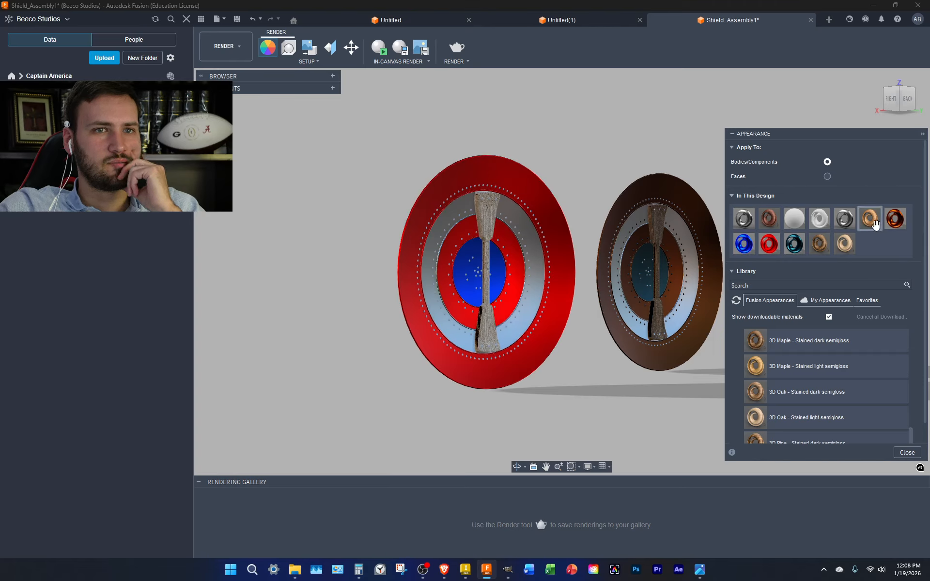
left_click_drag(870, 219, 502, 226)
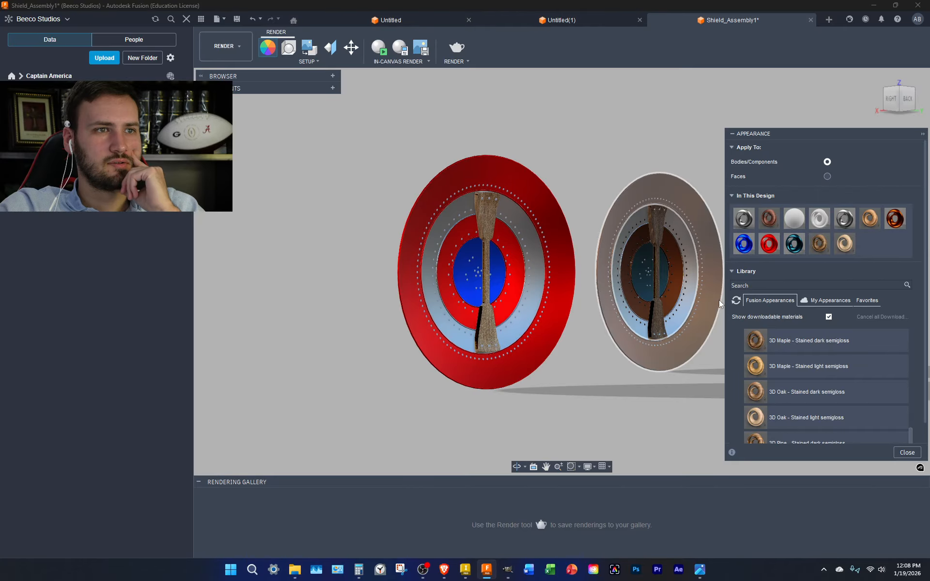
left_click(884, 92)
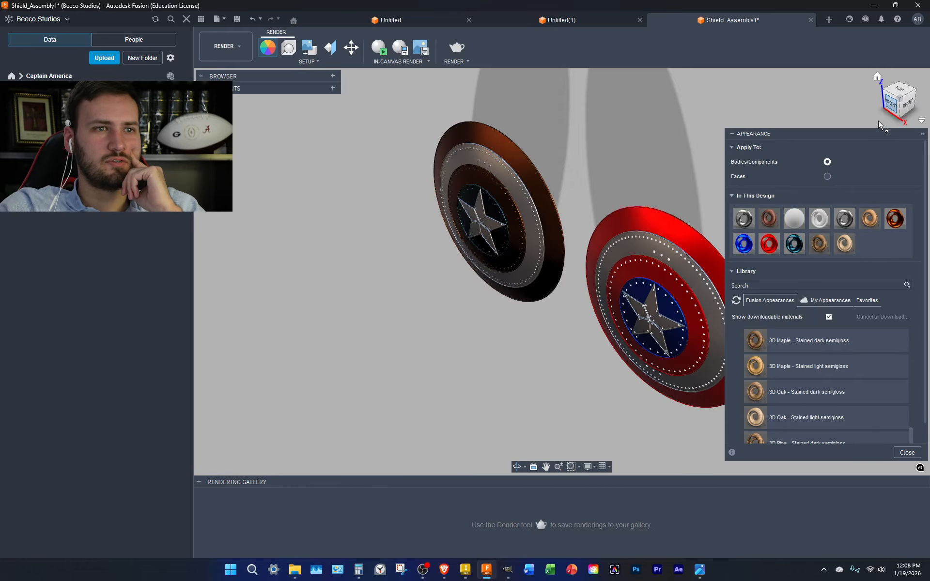
left_click(889, 104)
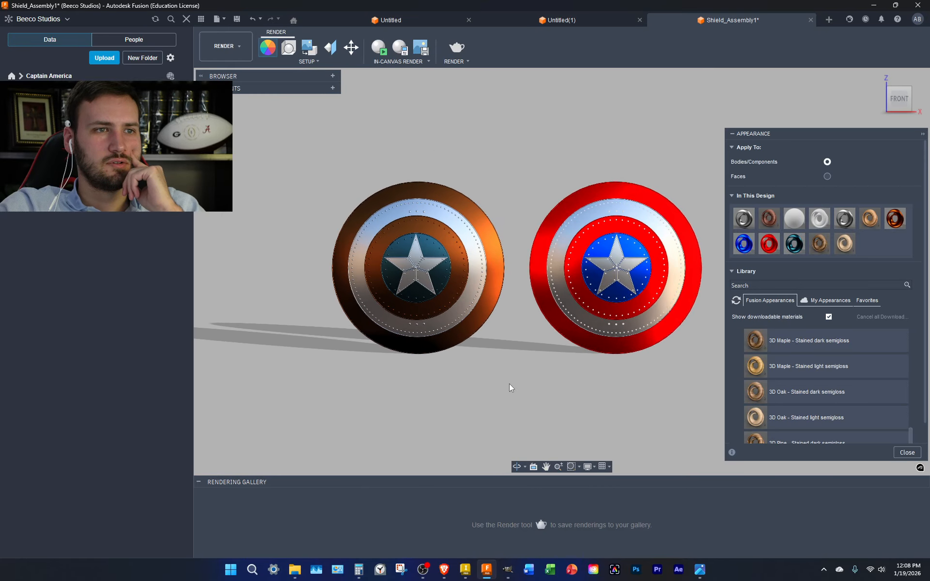
Collapse the Appearance panel, then zoom in and pan to frame both shields
left_click(732, 134)
middle_click_drag(715, 221, 765, 232)
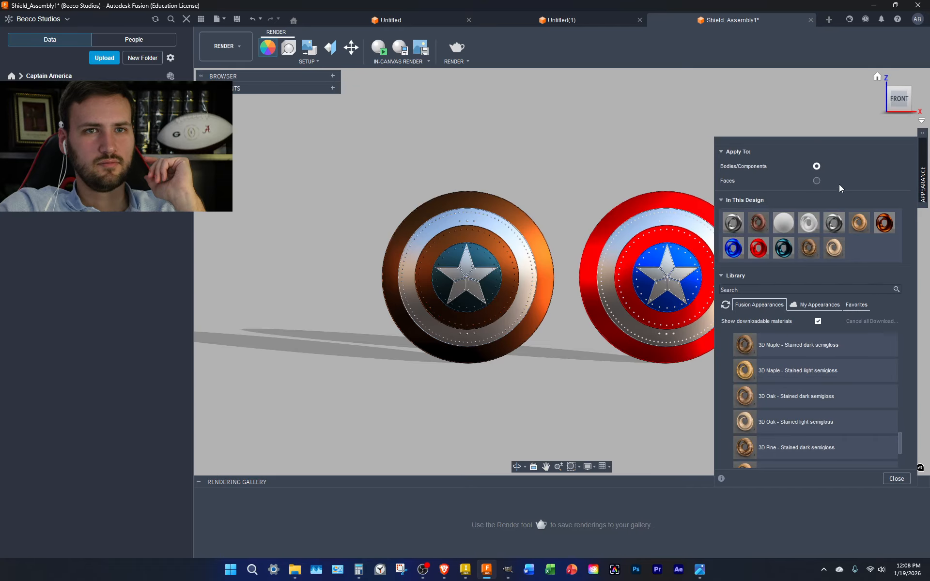
left_click(922, 134)
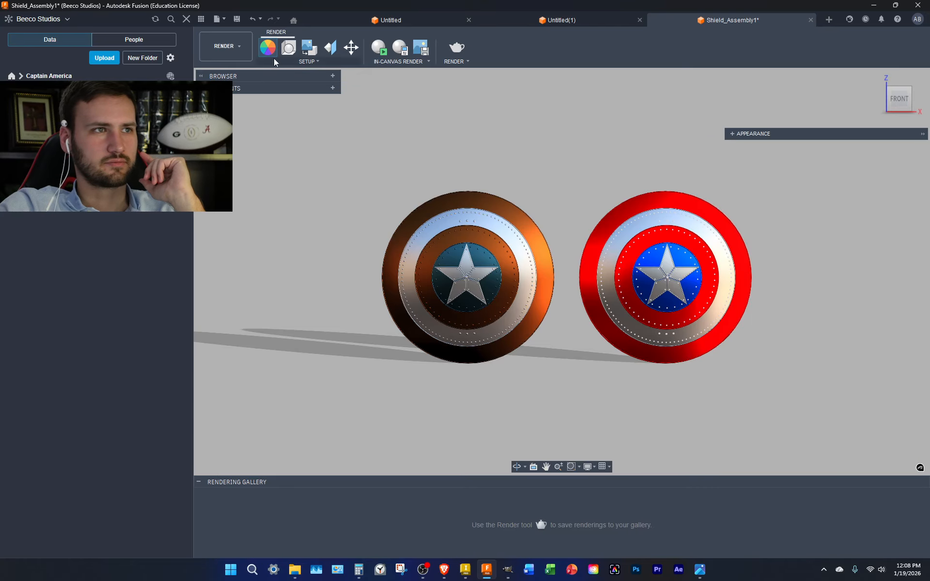
scroll(552, 184, "up", 1)
scroll(553, 188, "up", 2)
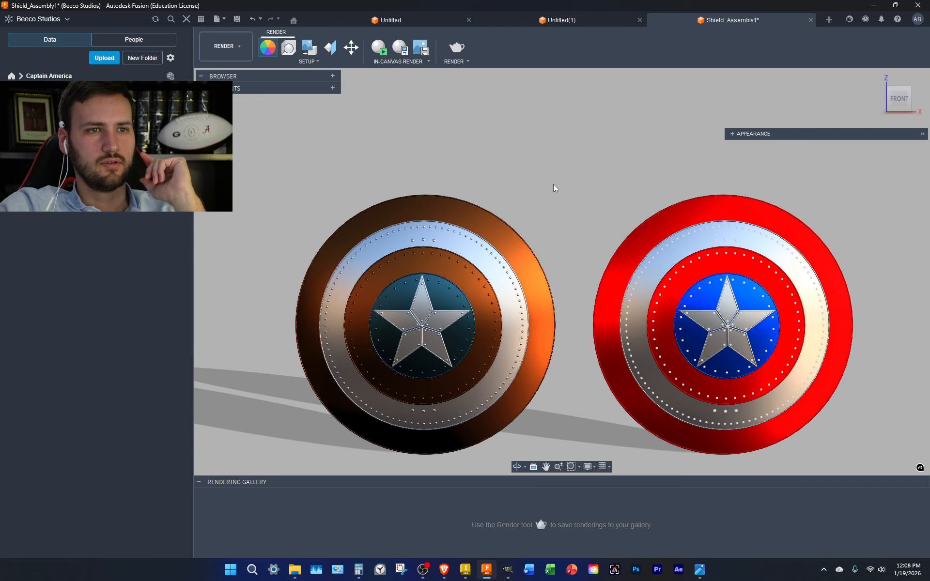
mouse_move(573, 178)
middle_mouse_down()
mouse_move(576, 145)
mouse_move(565, 170)
middle_mouse_up()
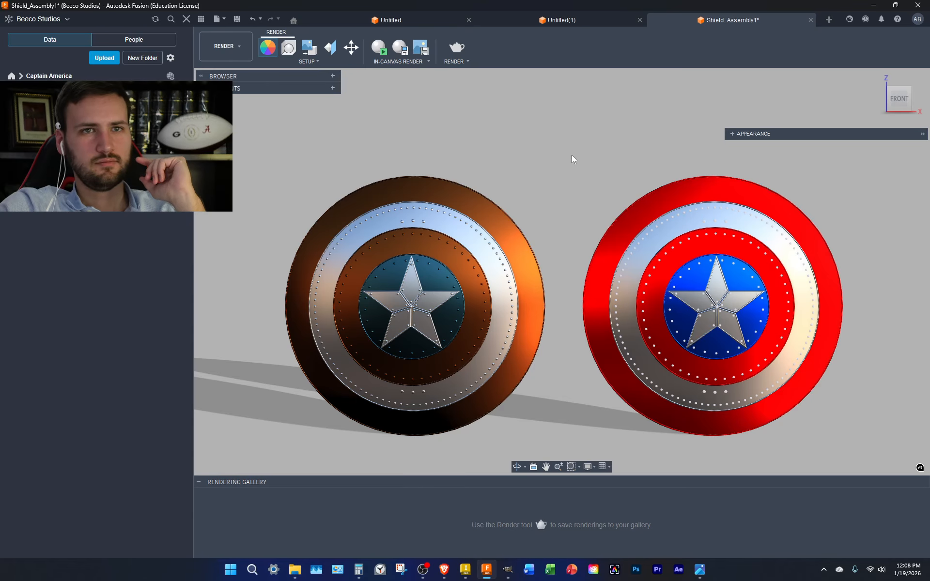